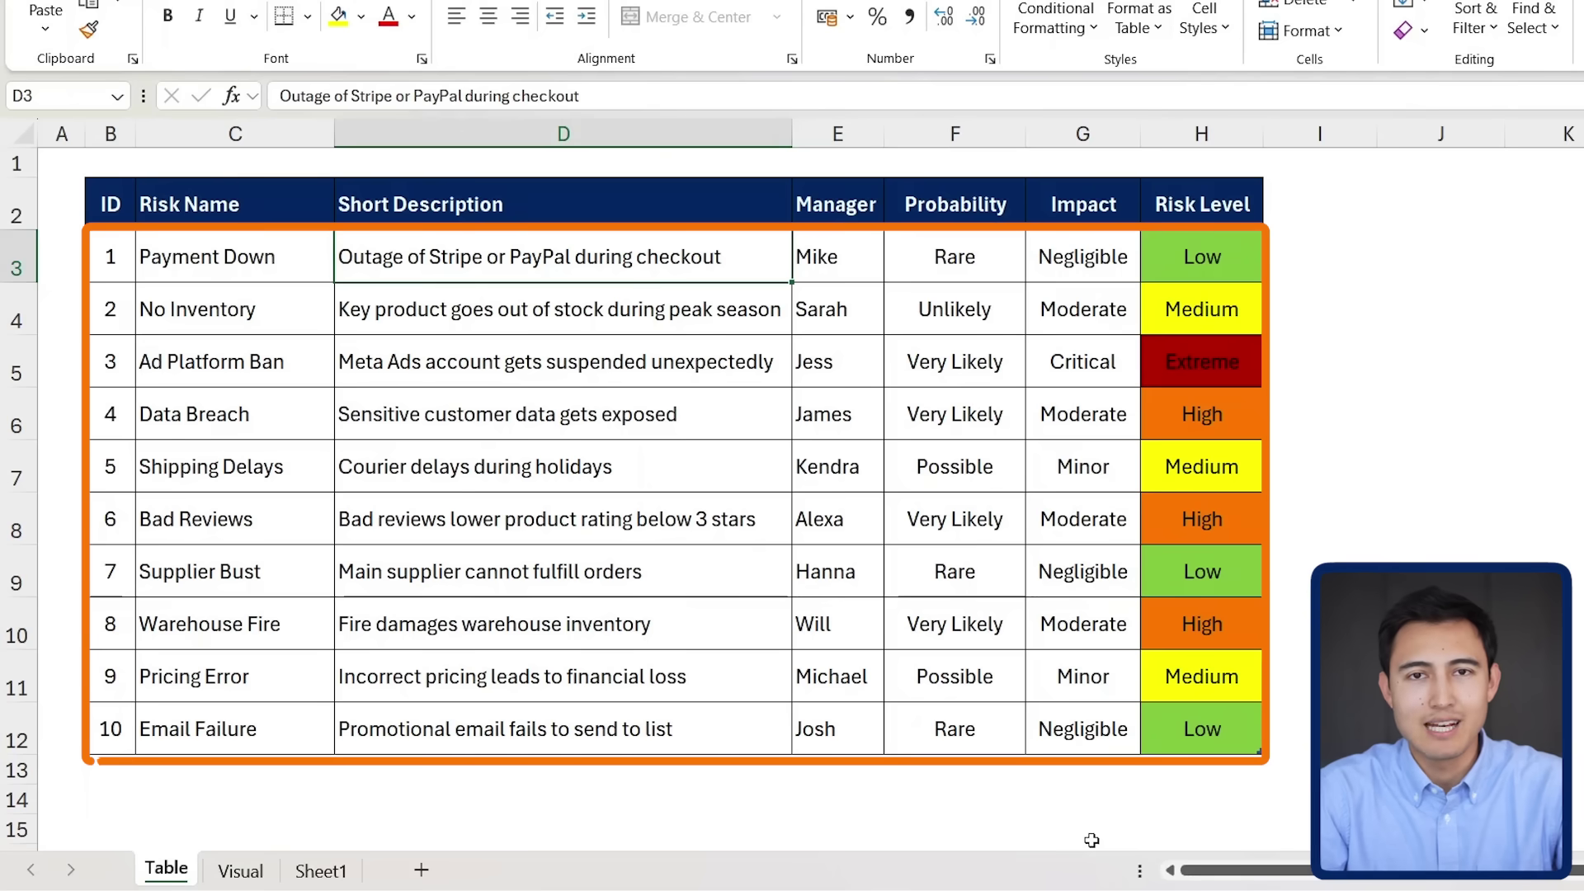
Set Payment Down's probability to Very Likely and its impact to Moderate
key("Right")
key("Right")
key("alt+Down")
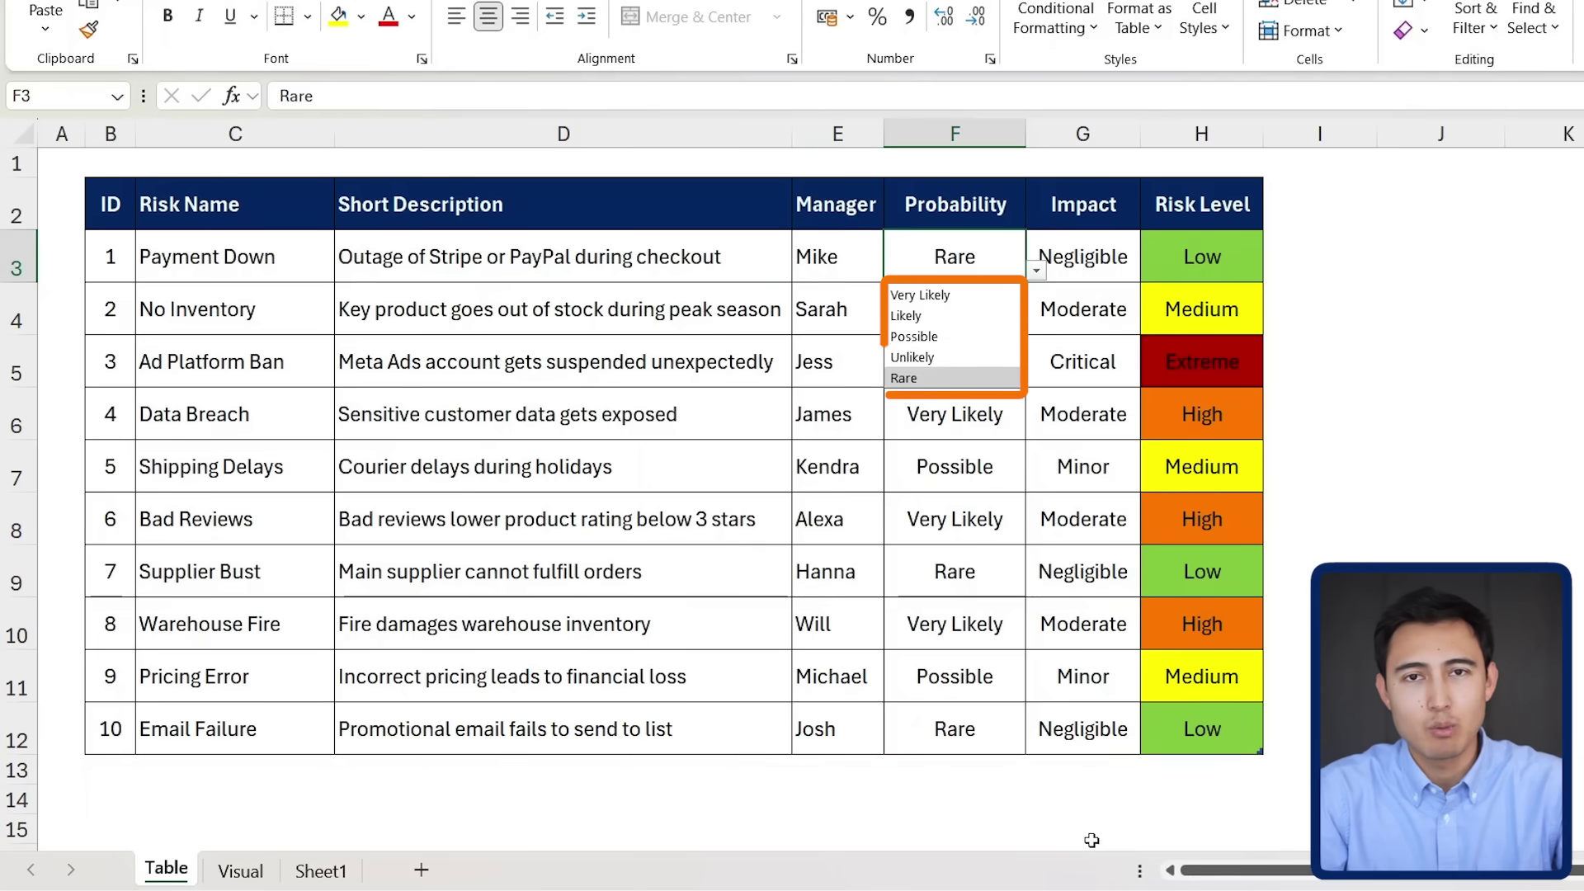
key("Up")
key("Up")
key("Up")
key("Up")
key("Return")
key("Right")
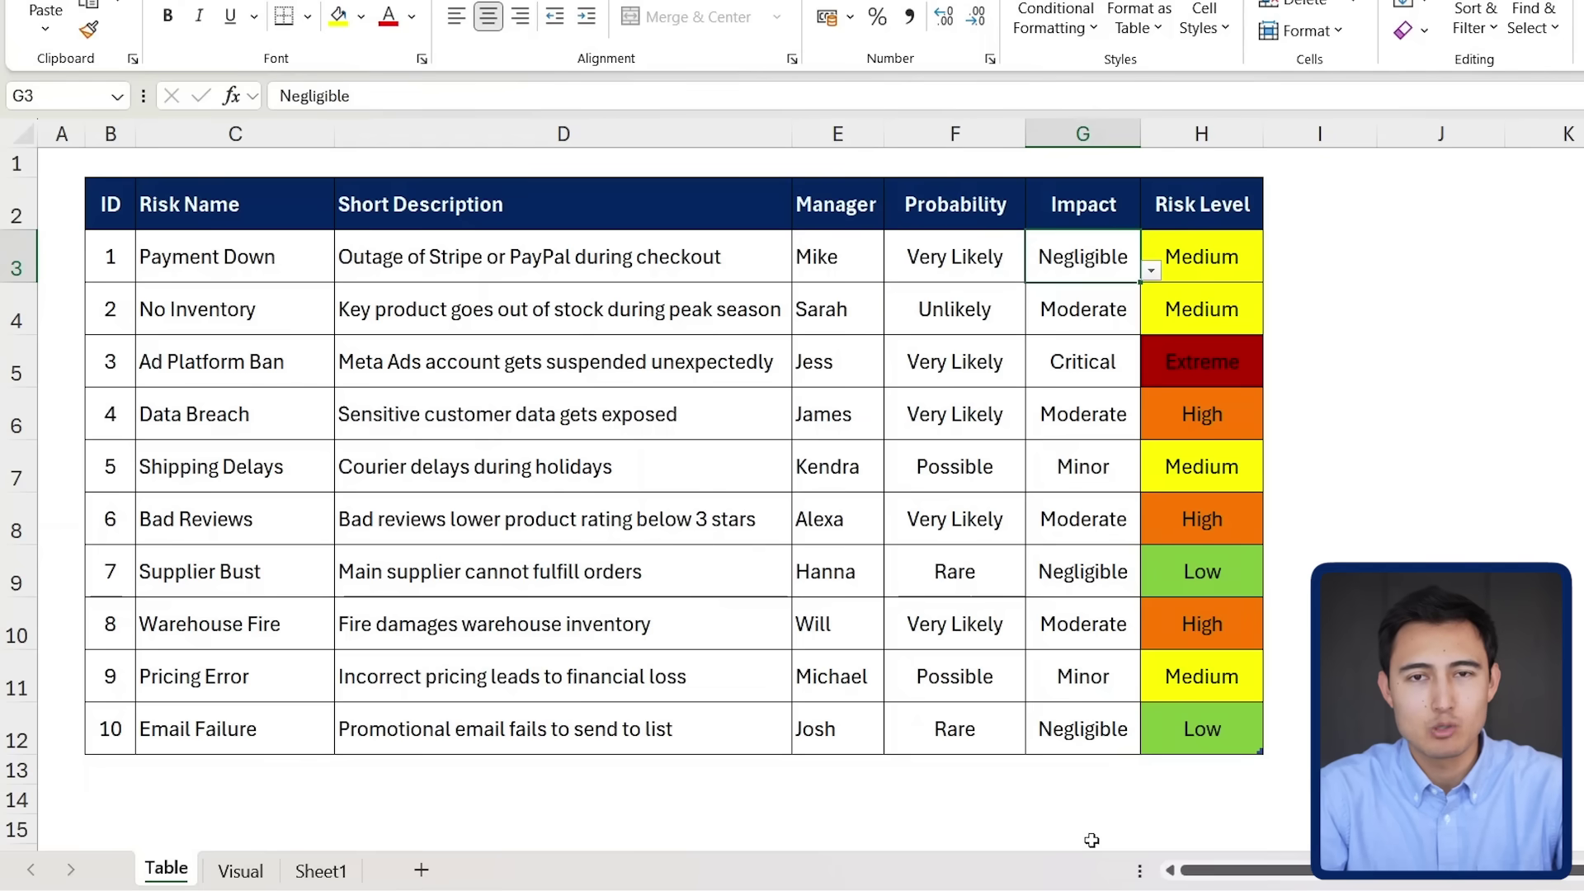
key("alt+Down")
key("Down")
key("Down")
key("Return")
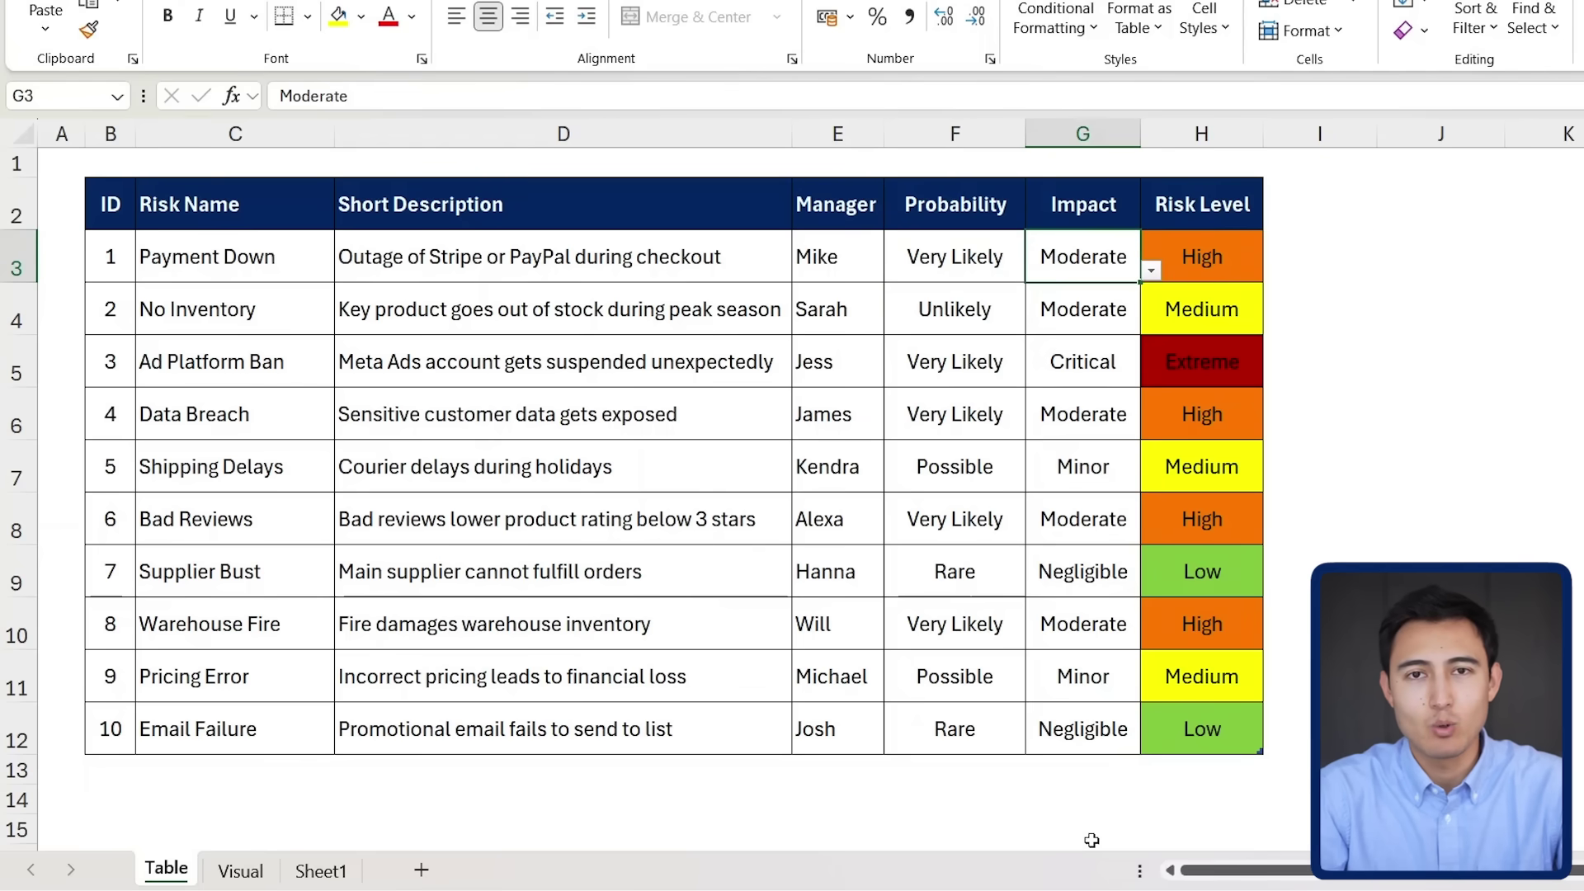
scroll(1091, 840, "right", 4)
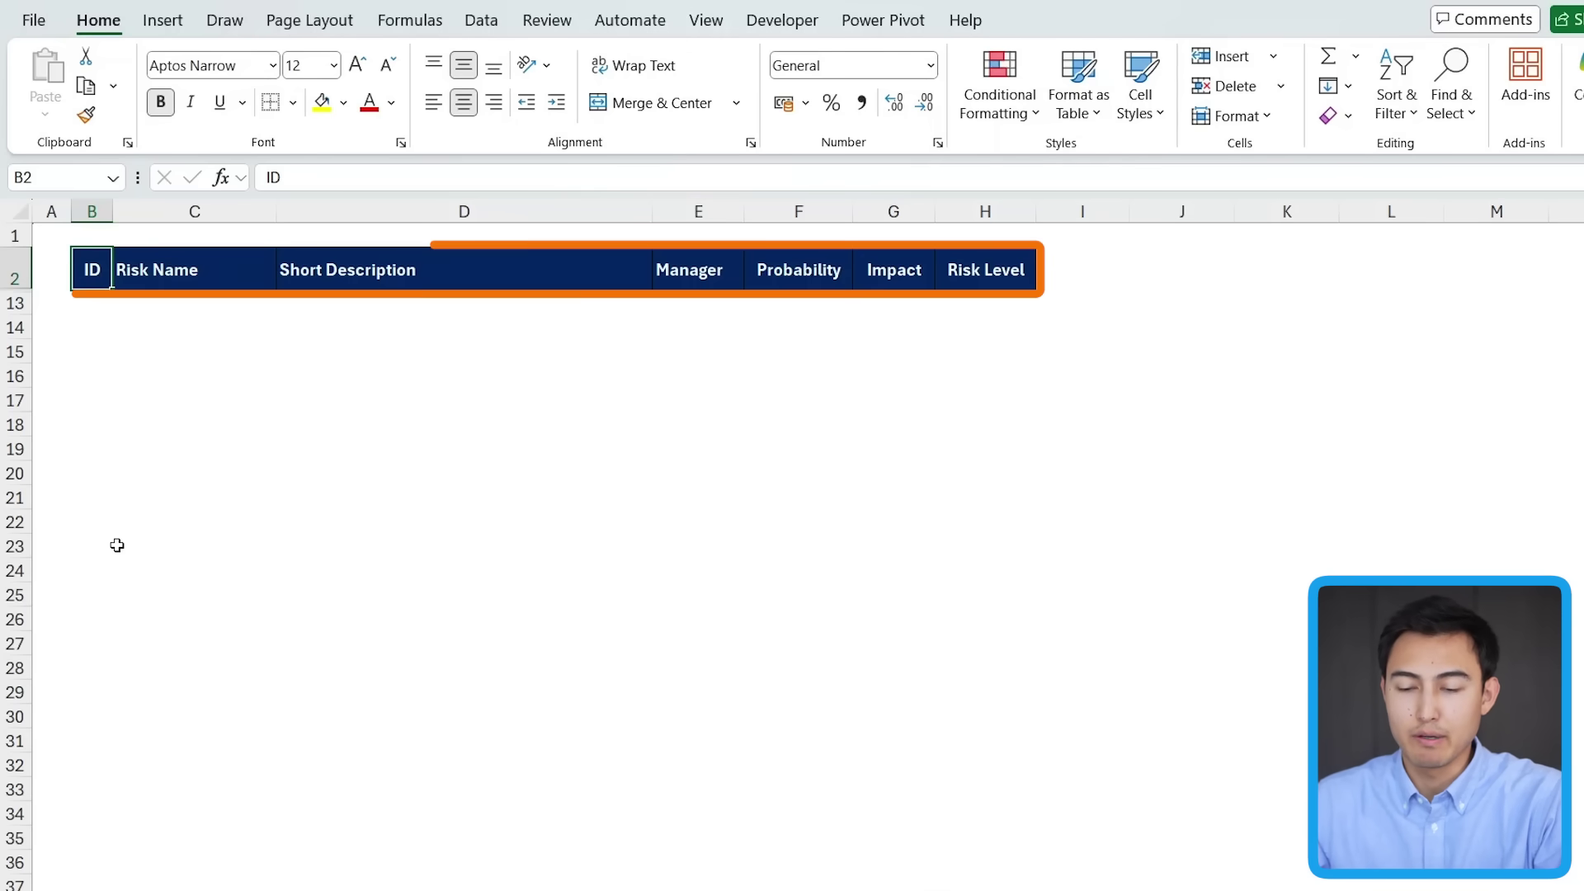
Step through the register headers from Risk Name to Risk Level
key("Right")
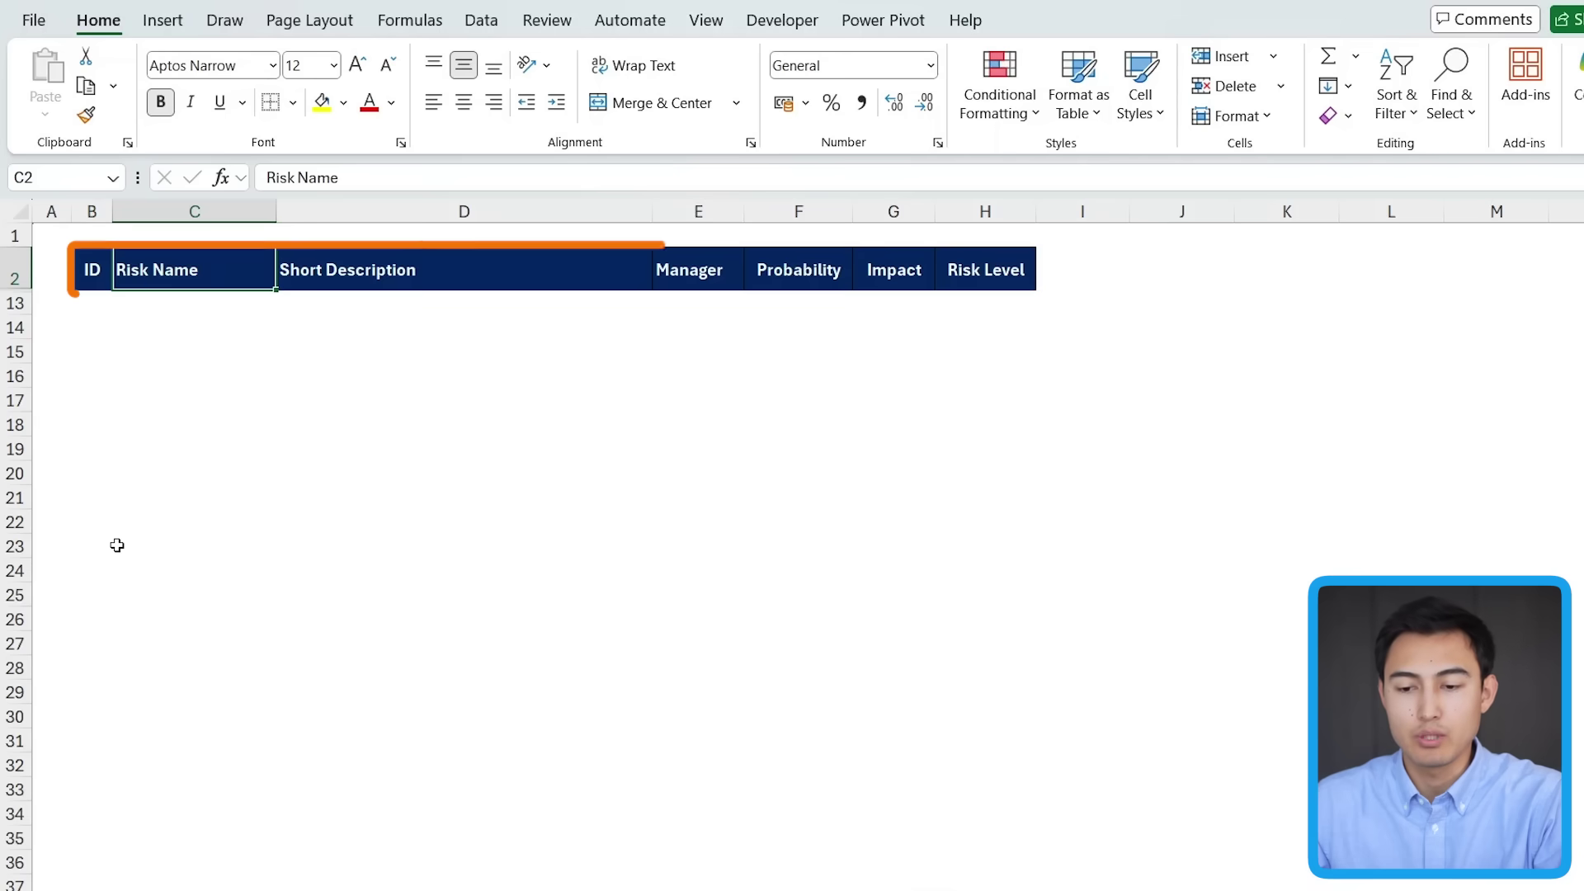
left_click(442, 262)
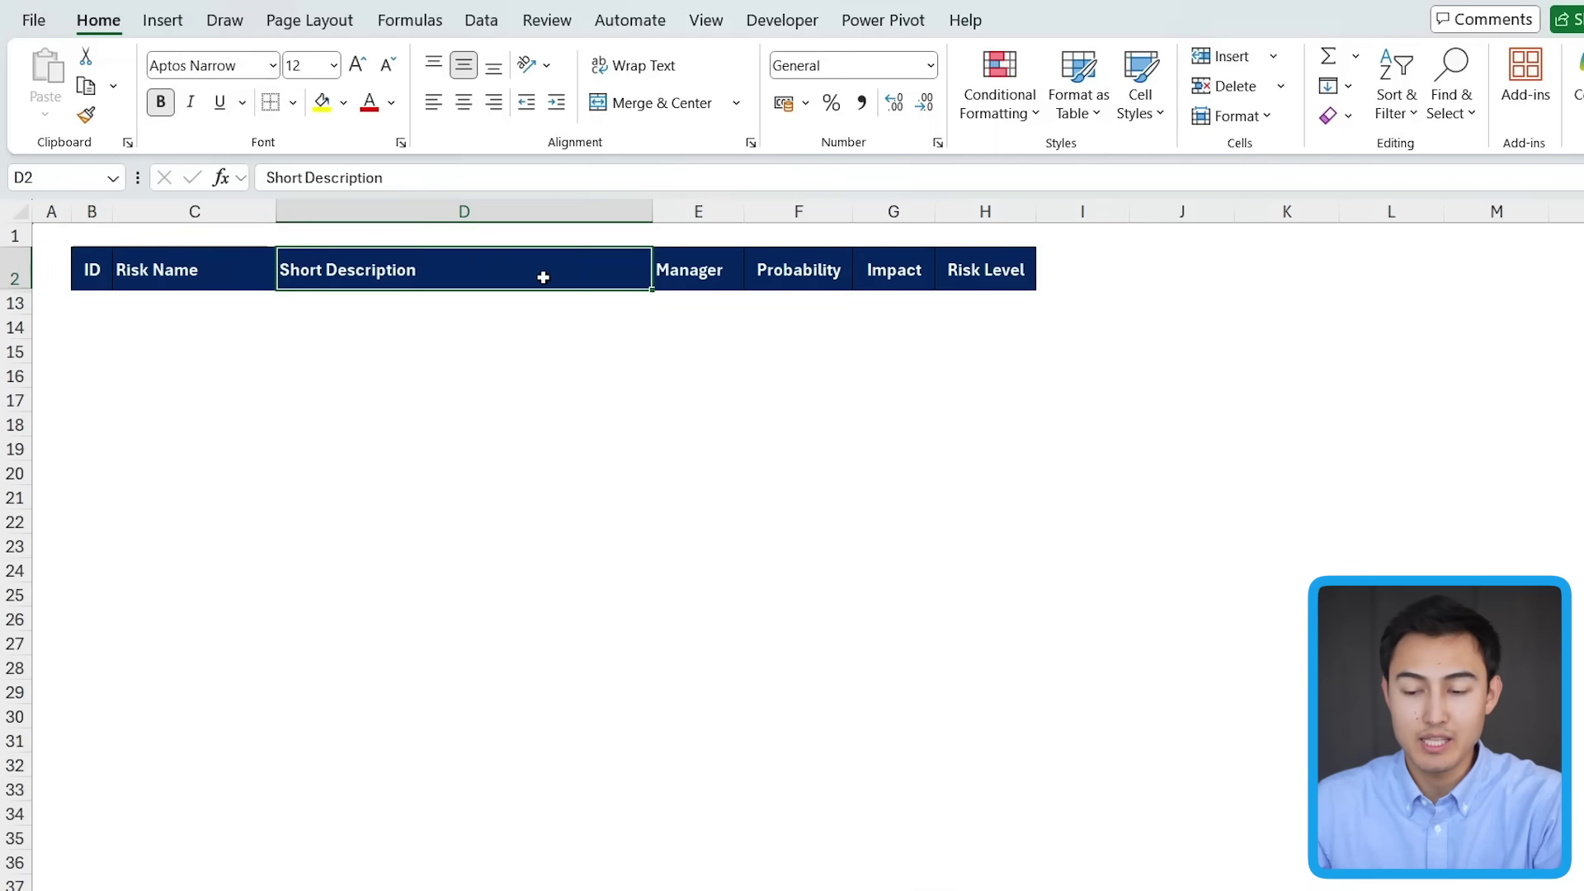
key("Right")
left_click(762, 281)
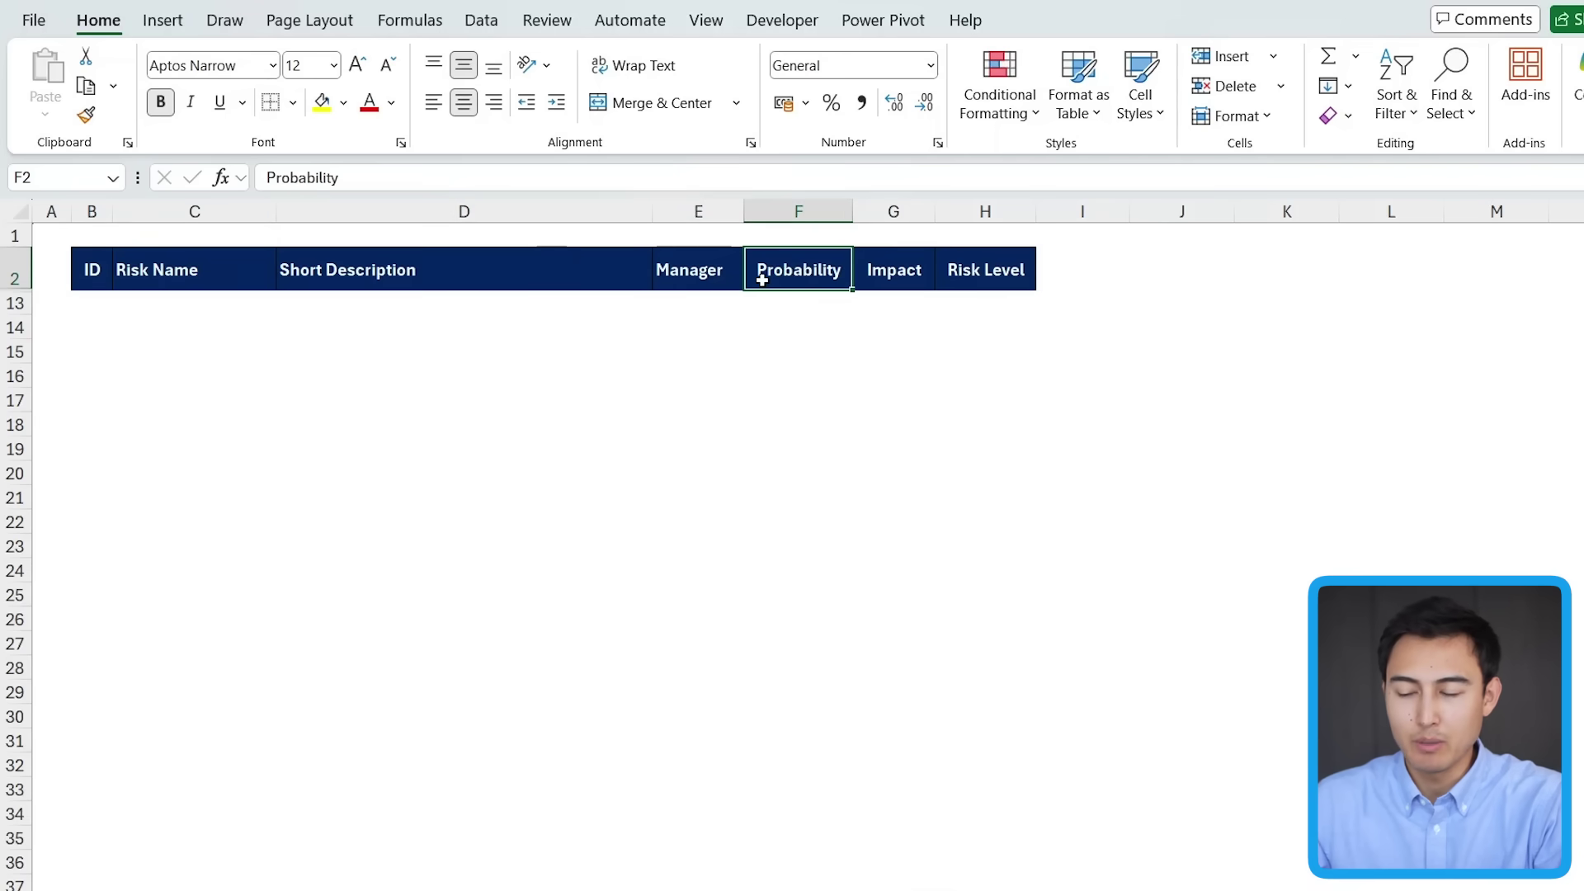
left_click(874, 287)
key("Right")
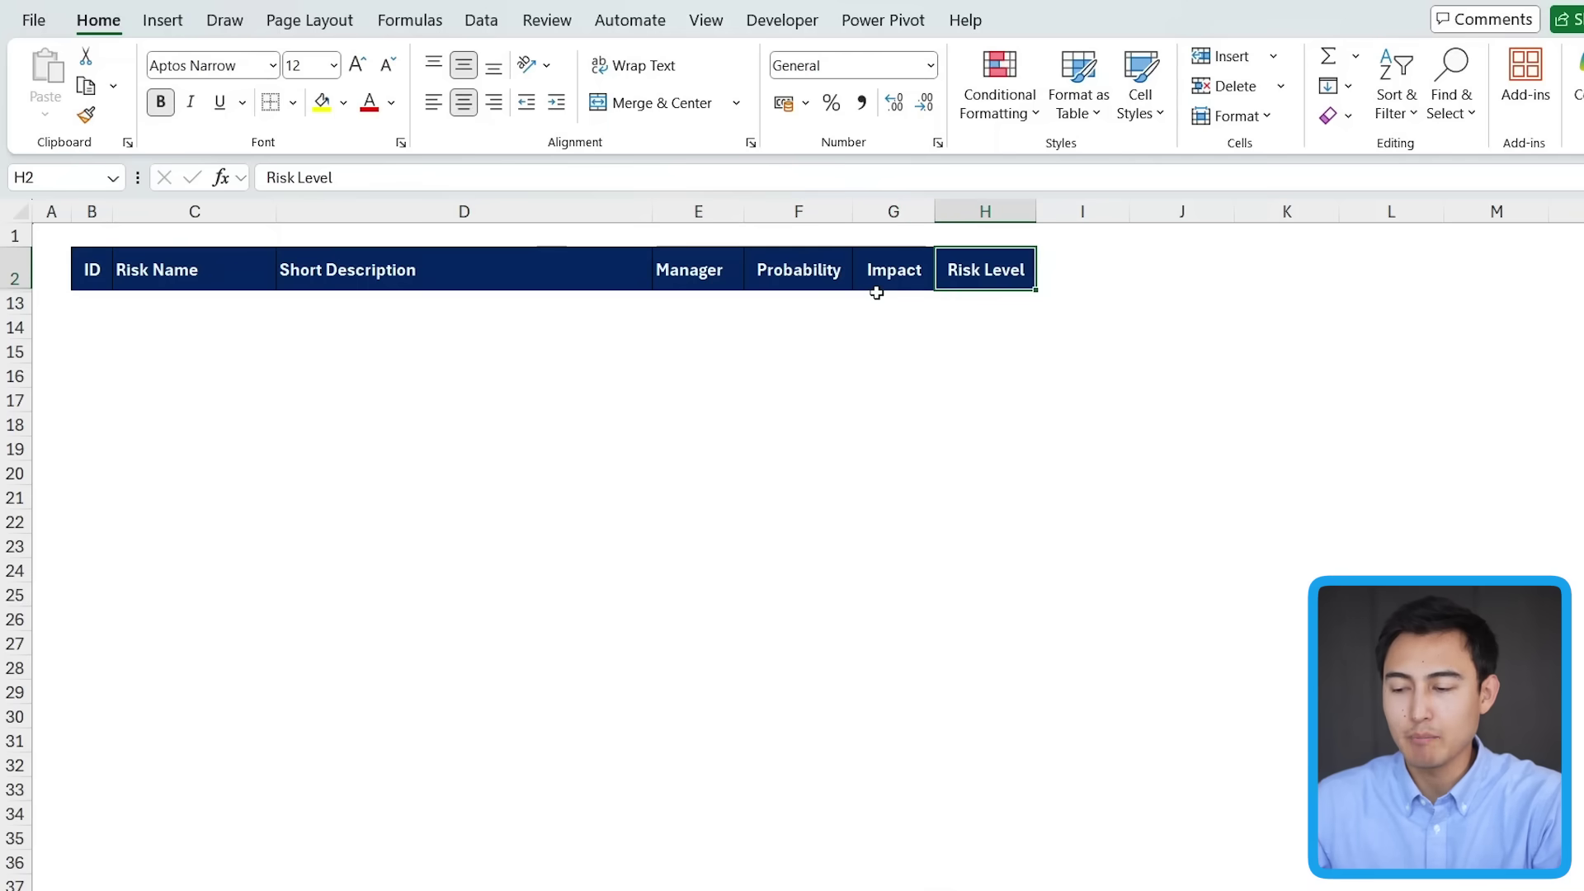
left_click(878, 300)
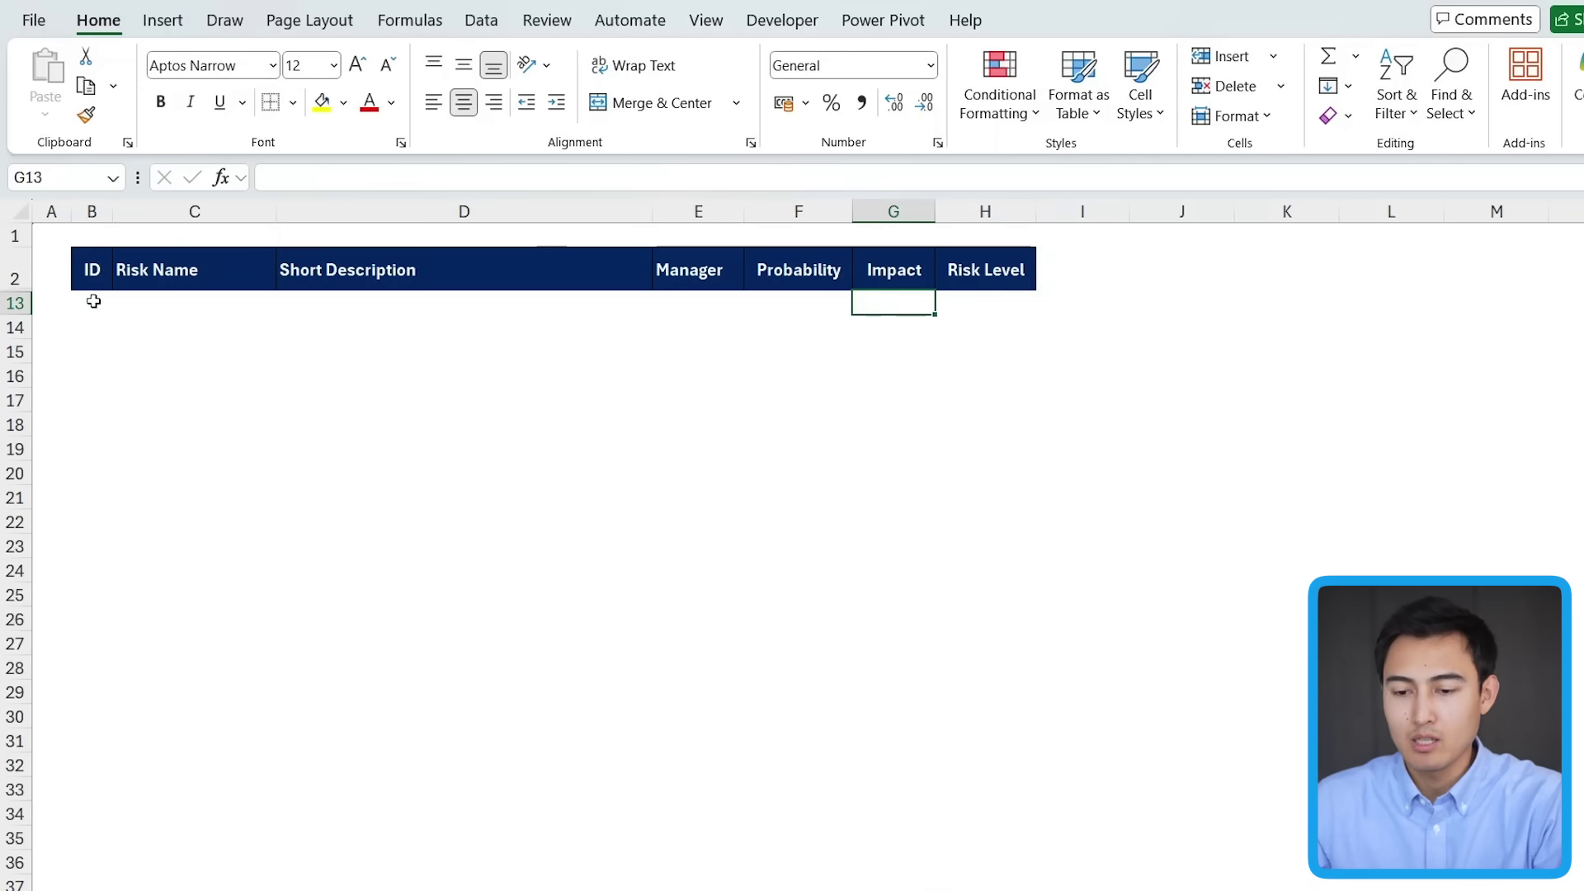
Review the ten risk rows and the empty Probability, Impact and Risk Level cells F3:H12
left_click_drag(94, 301, 757, 295)
key("Right")
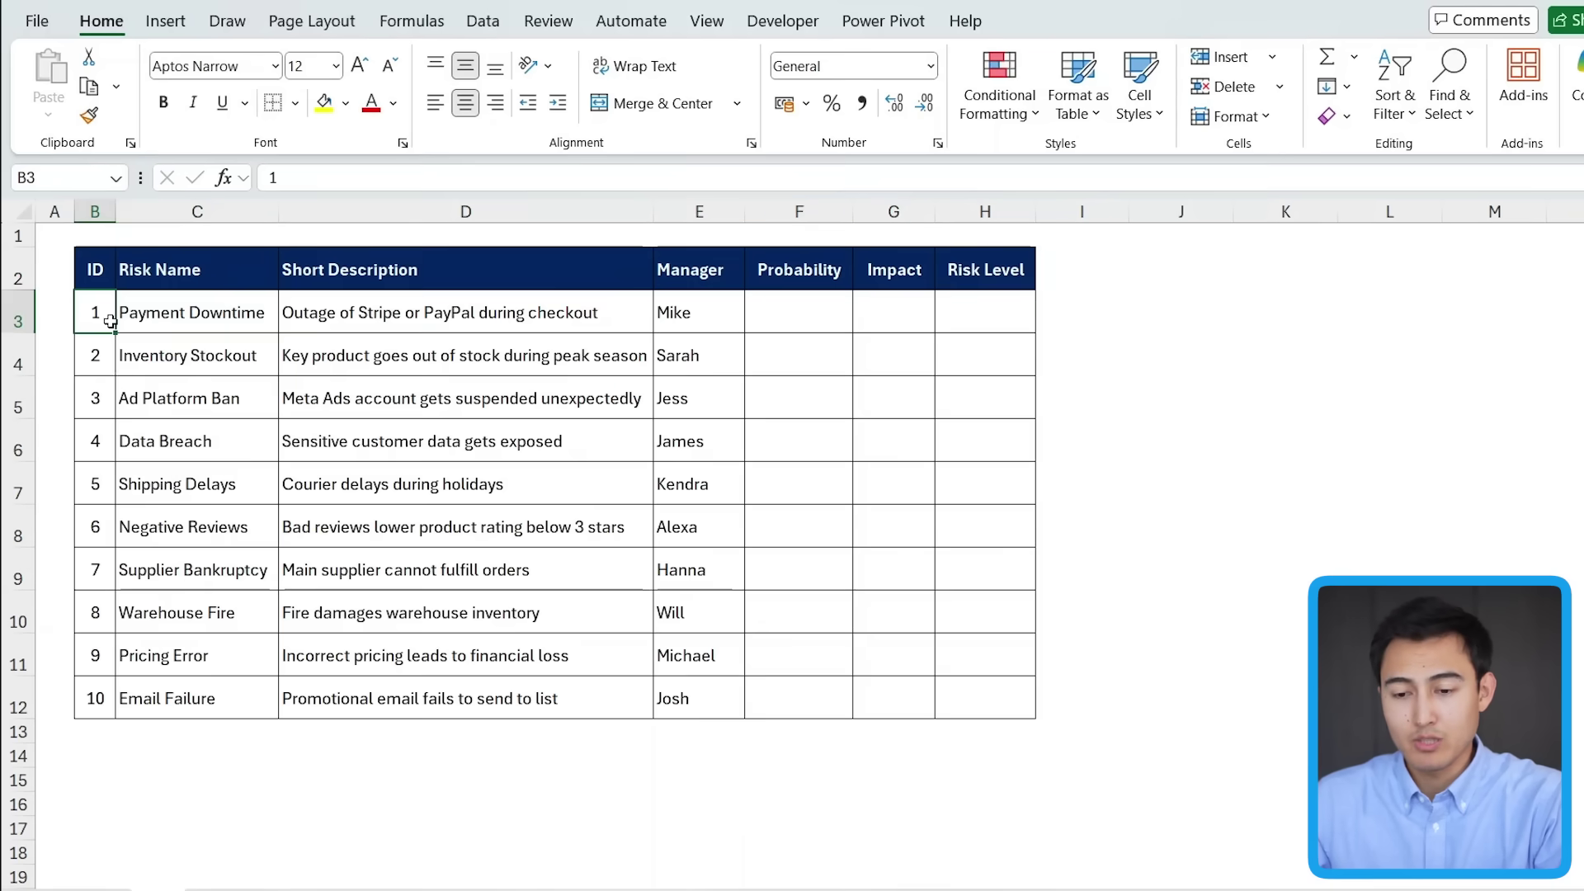
left_click(148, 330)
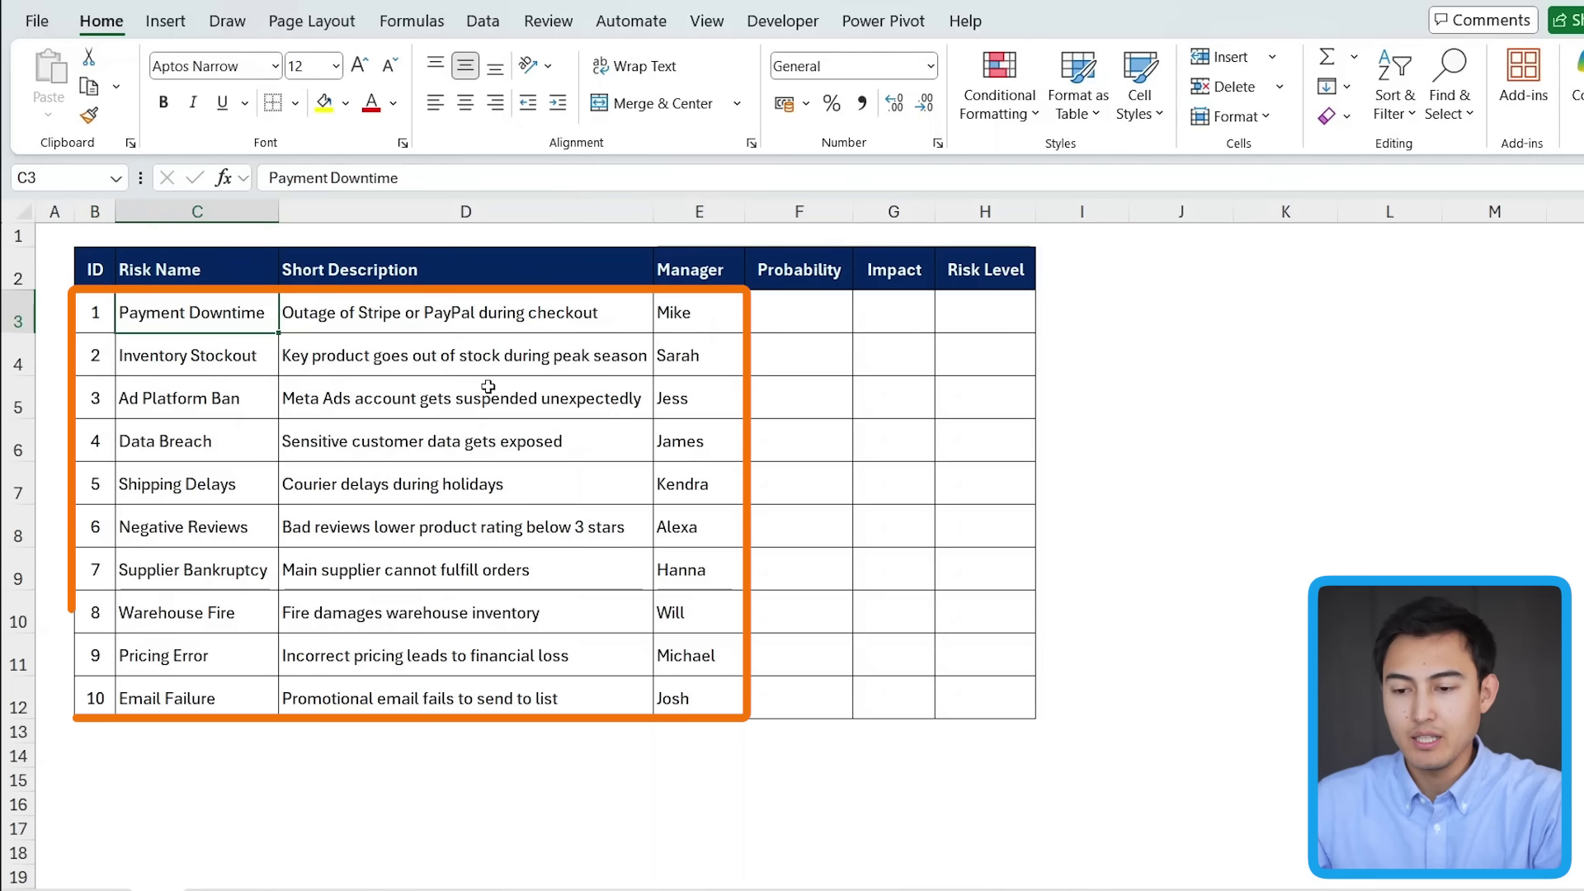
mouse_move(815, 315)
left_mouse_down()
mouse_move(919, 523)
mouse_move(936, 598)
left_mouse_up()
key("Down")
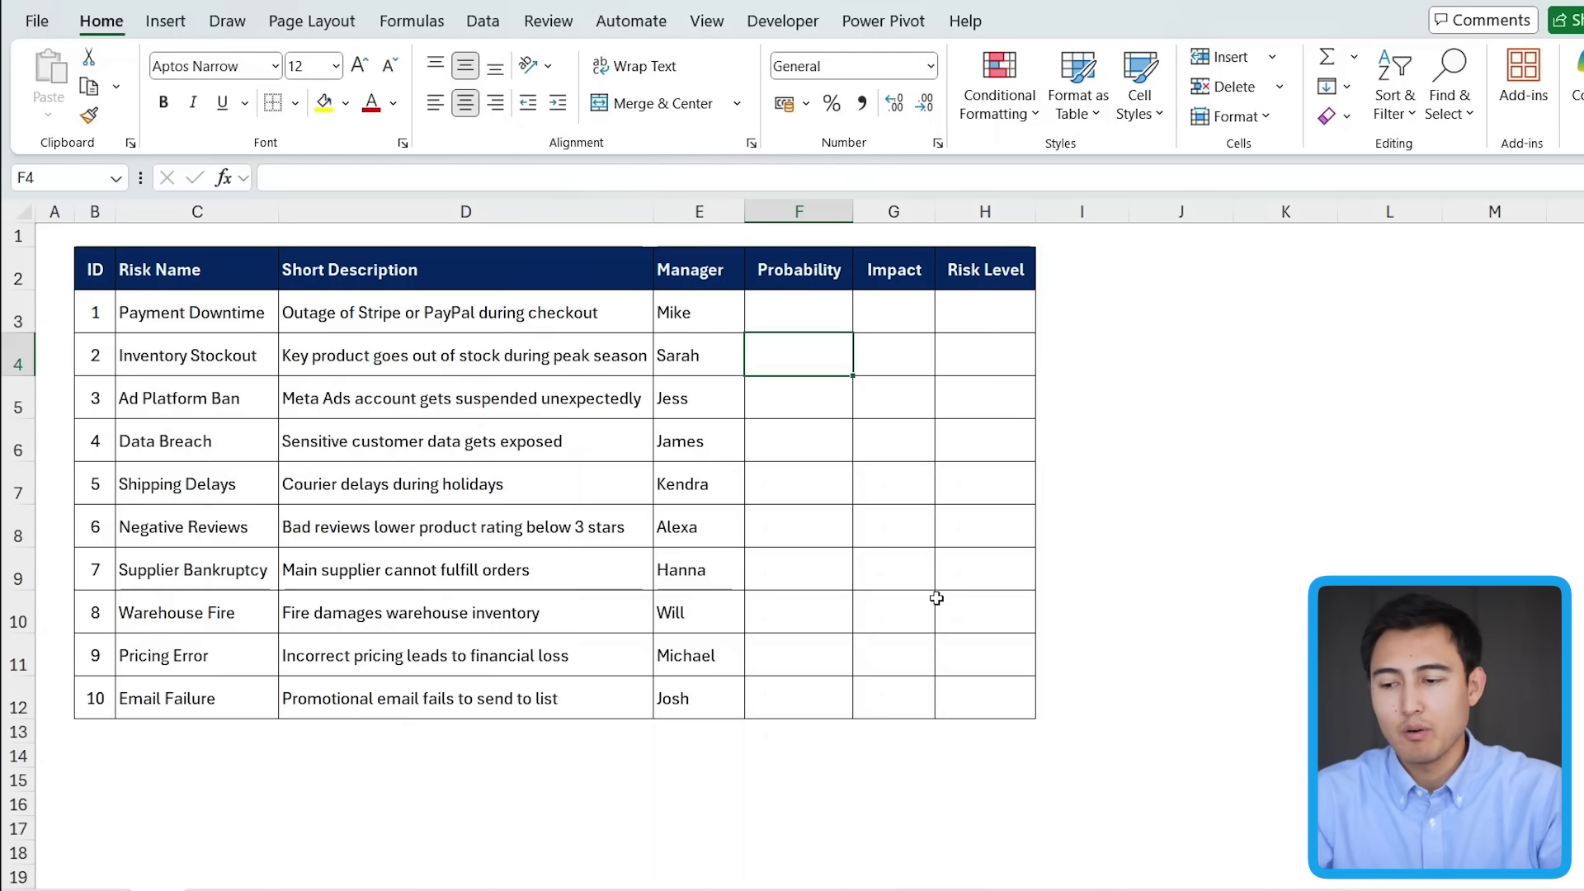
Draw a text box right of the table reading 'Impact'
left_click(1105, 385)
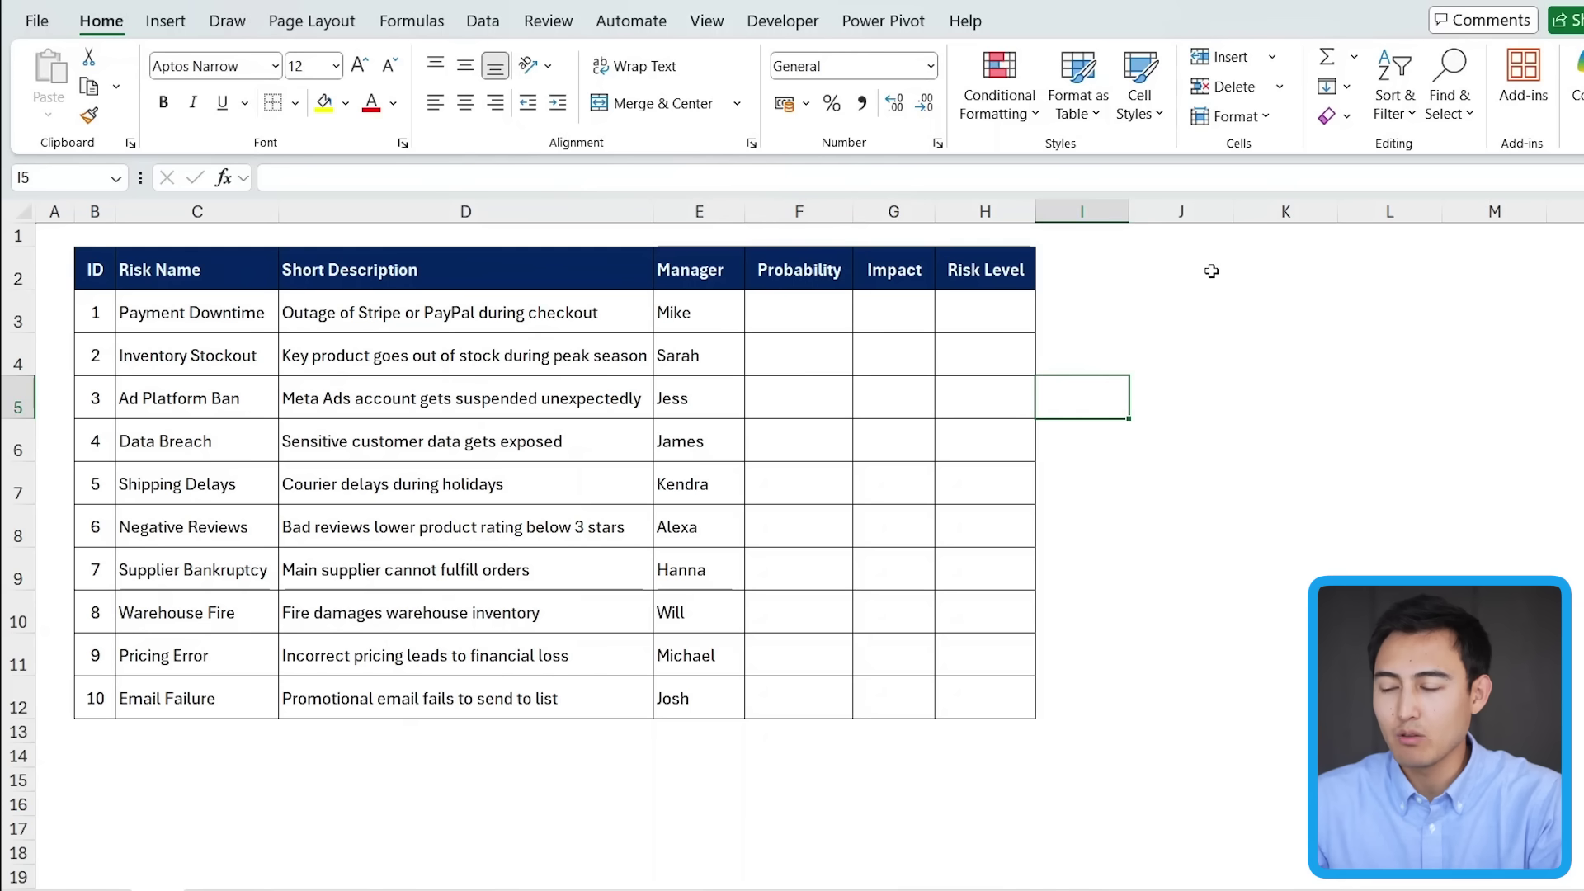
left_click(1210, 271)
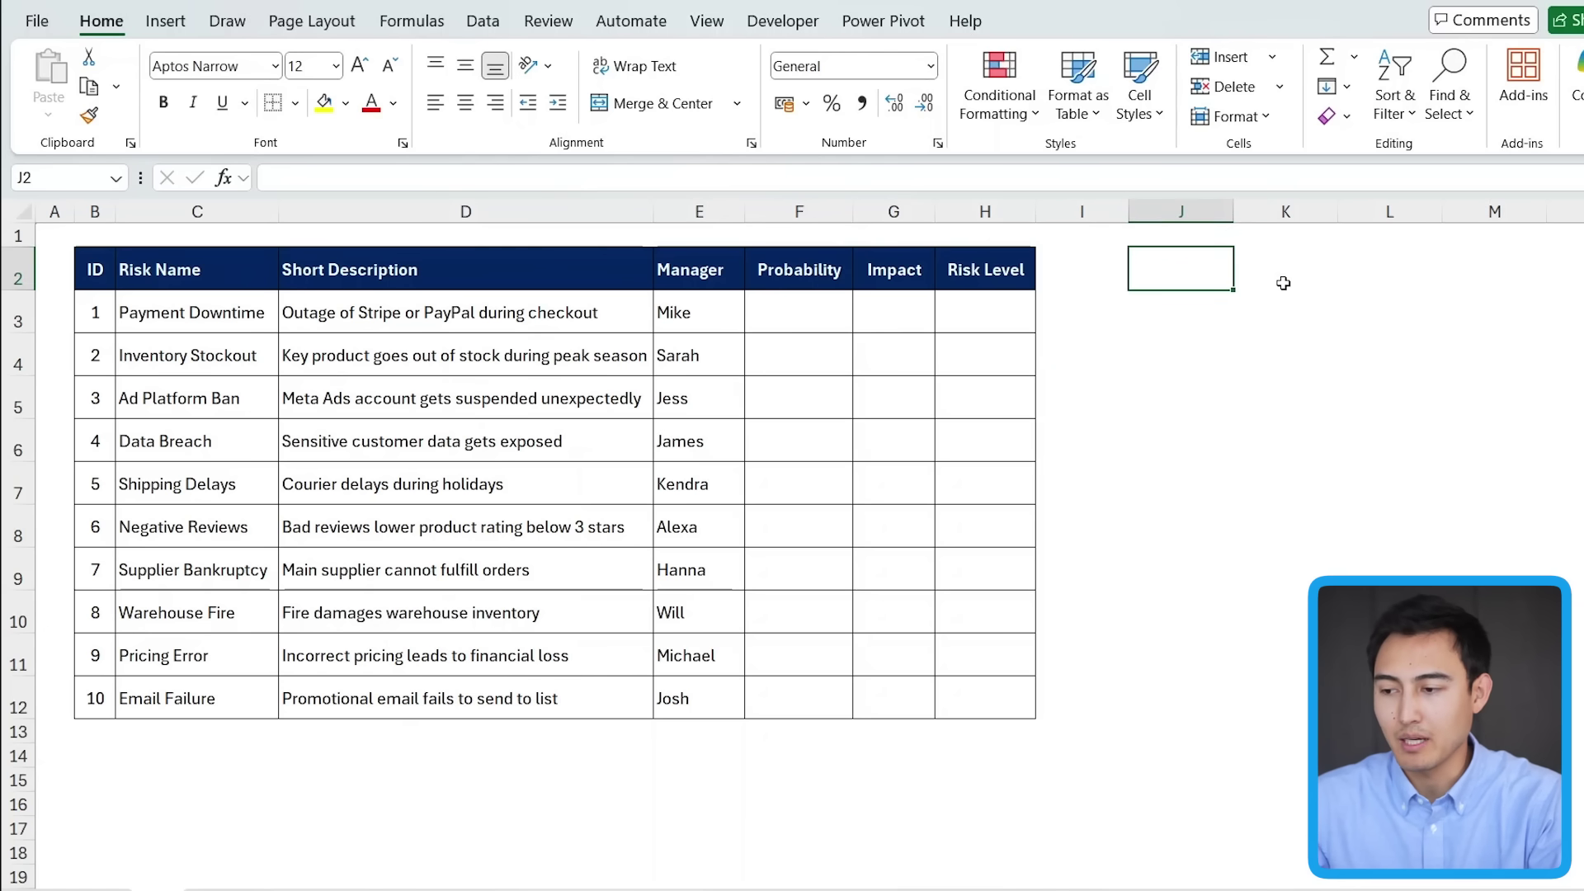
left_click(161, 25)
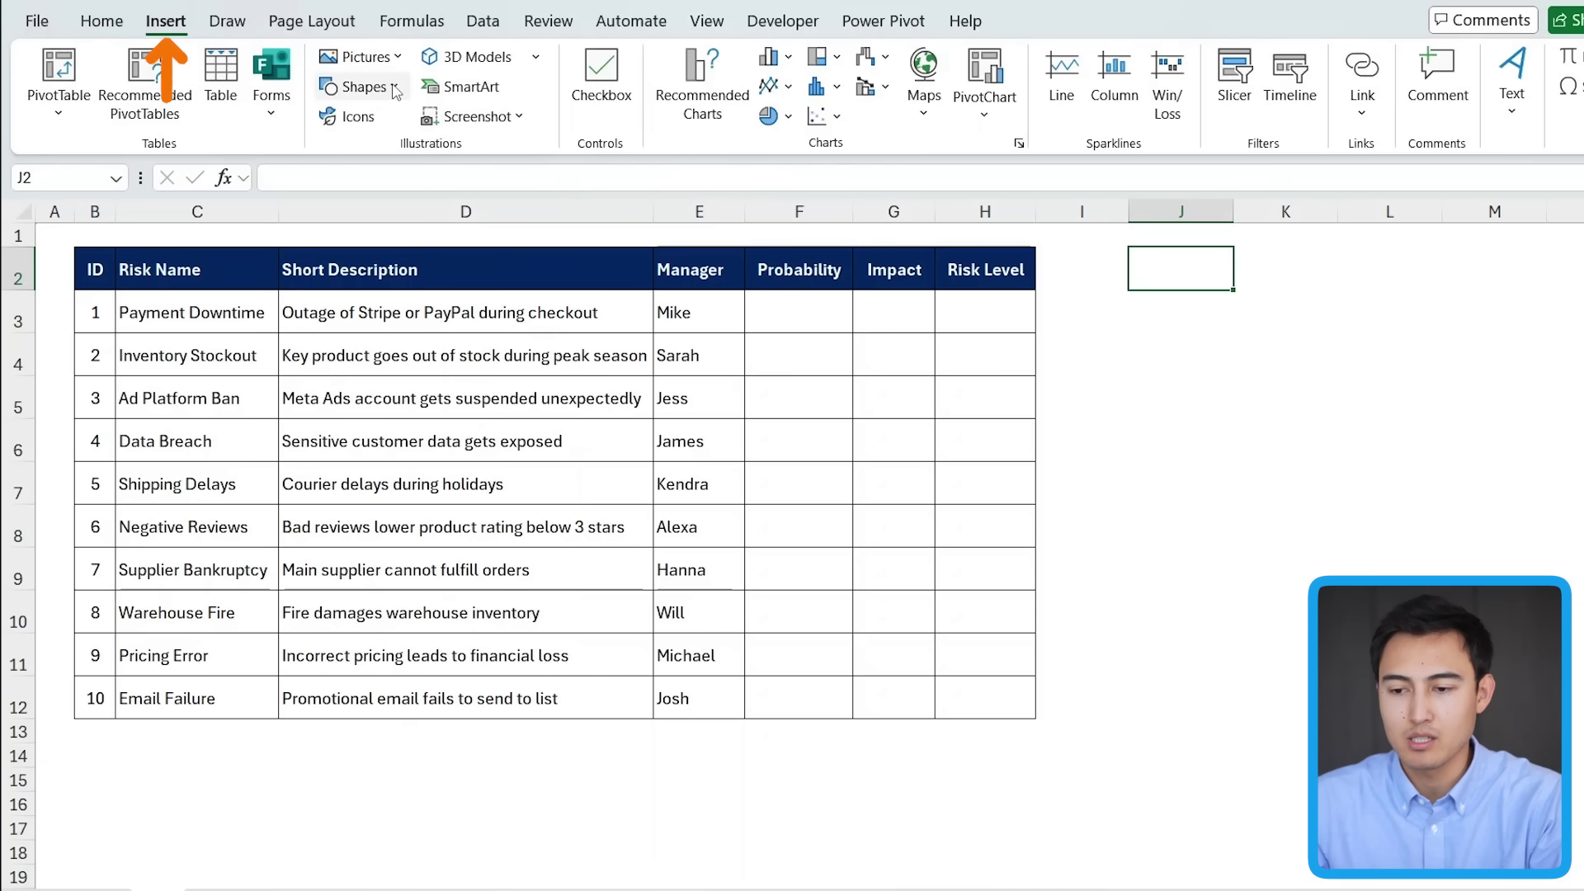
left_click(363, 87)
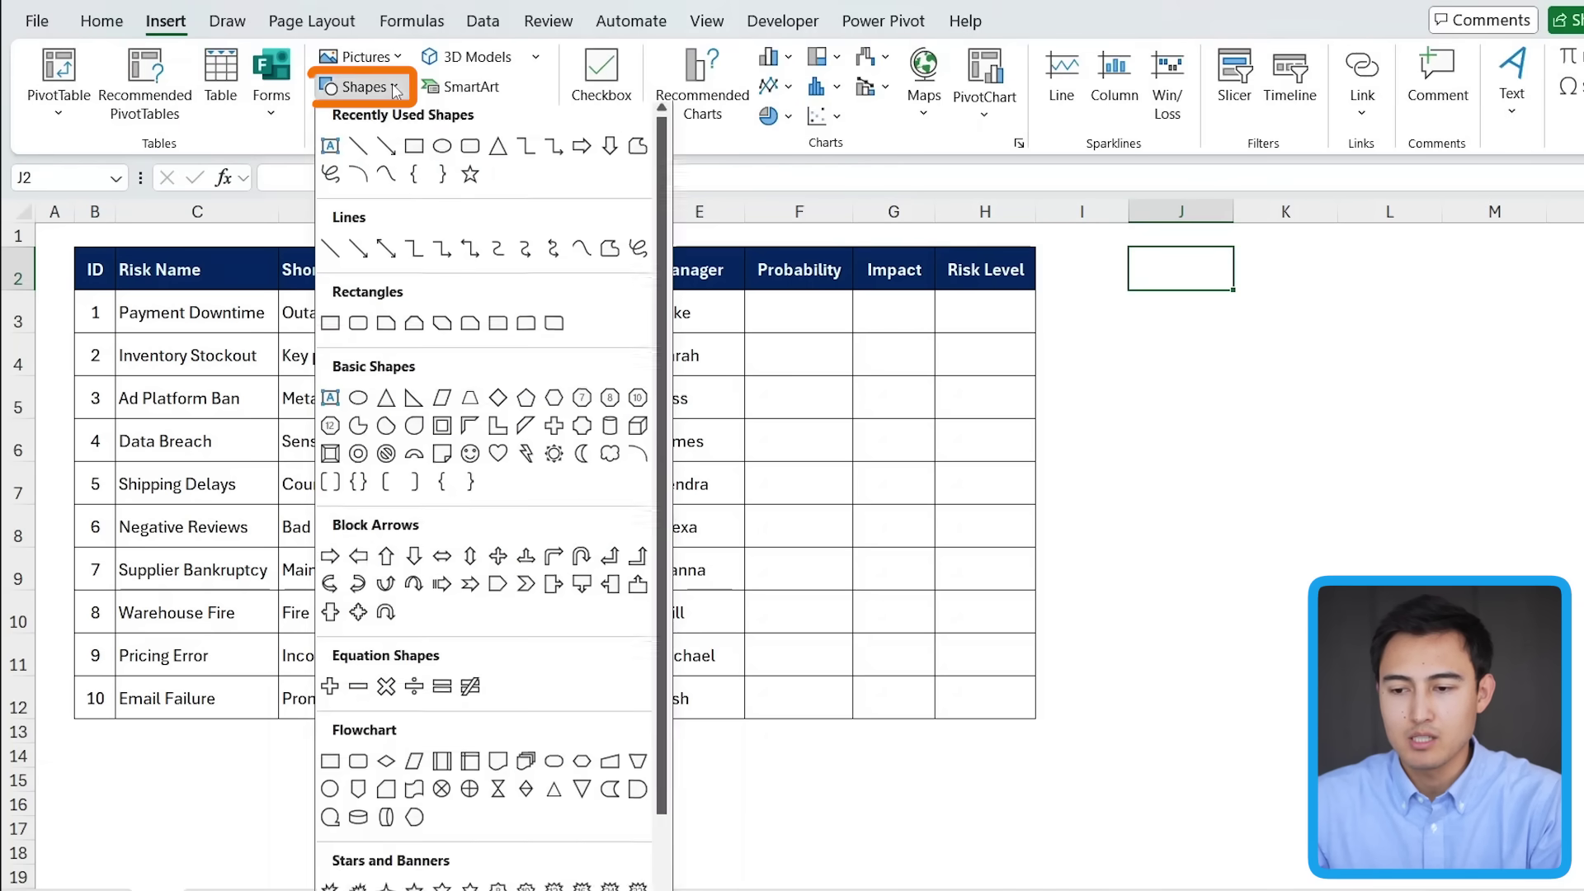
left_click(329, 152)
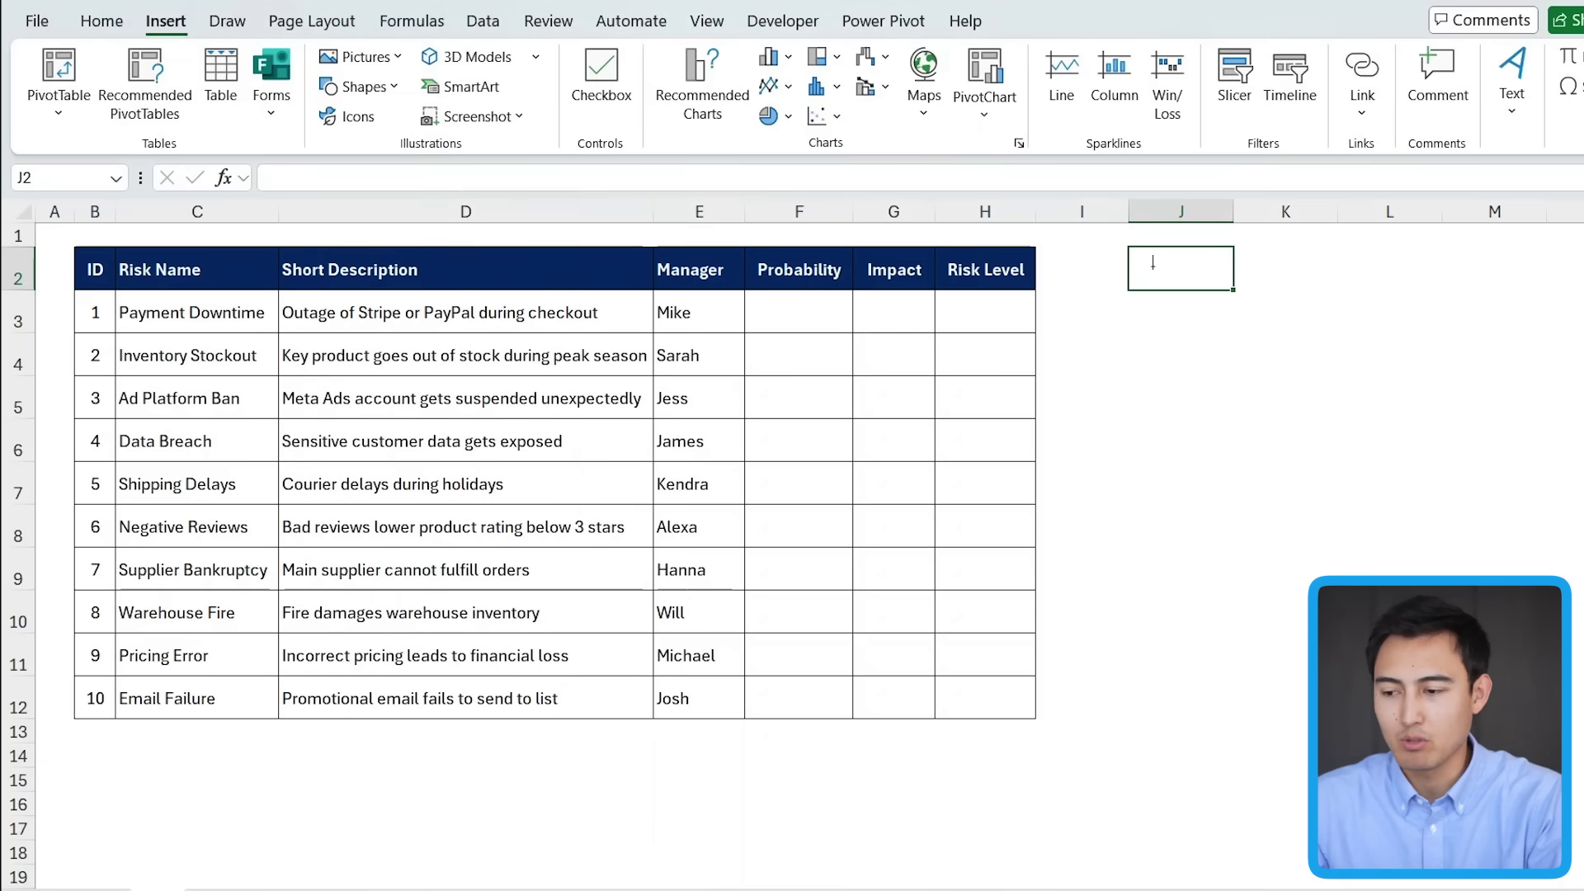
left_click_drag(1151, 265, 1460, 312)
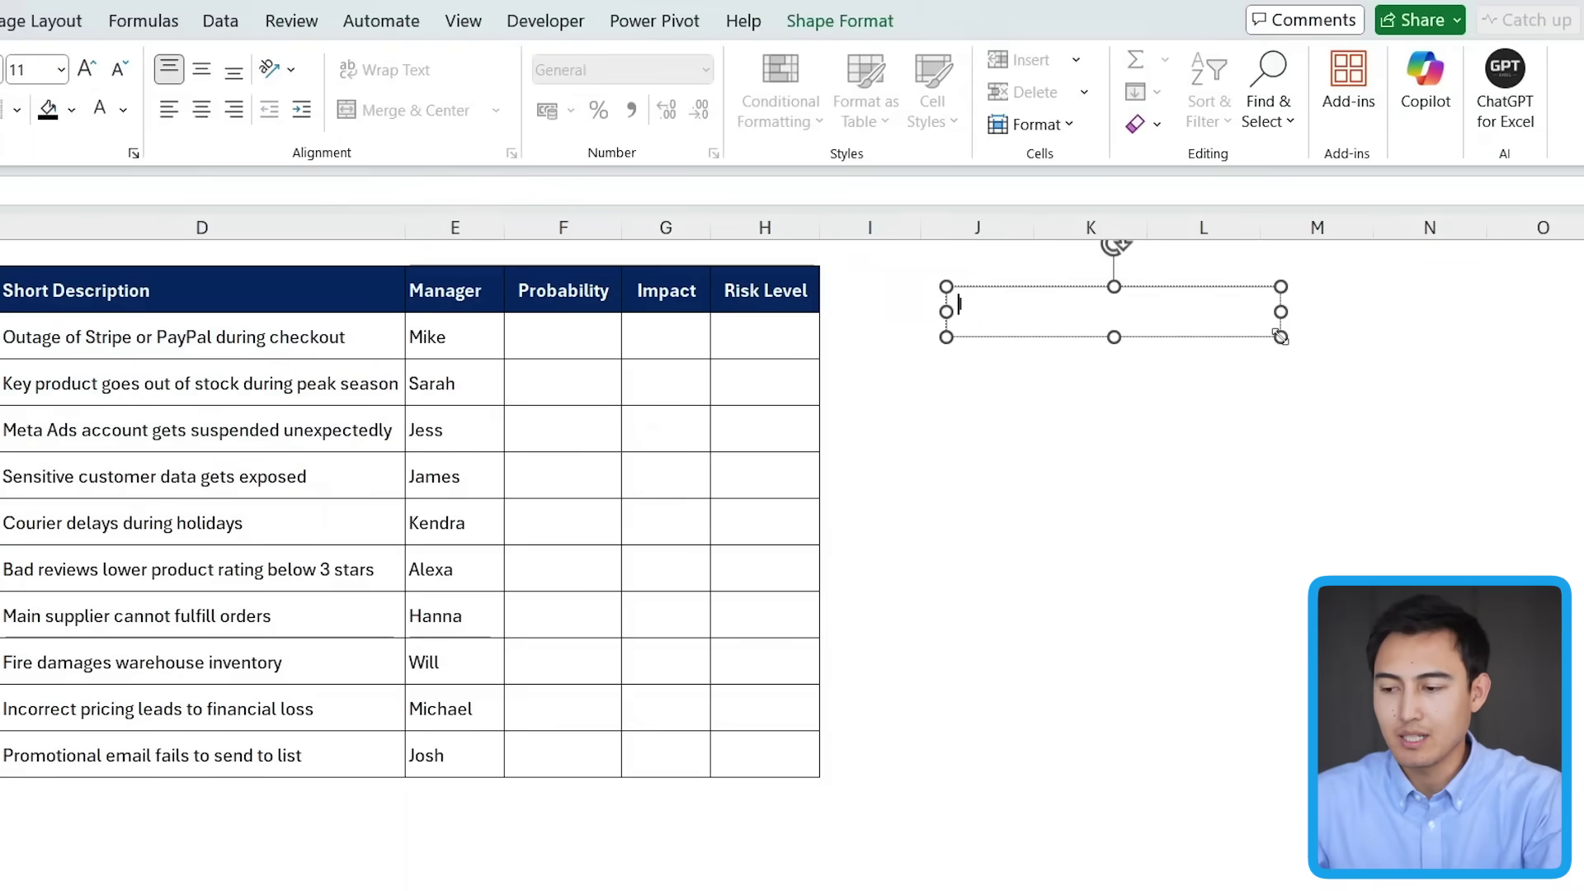
type("Impact")
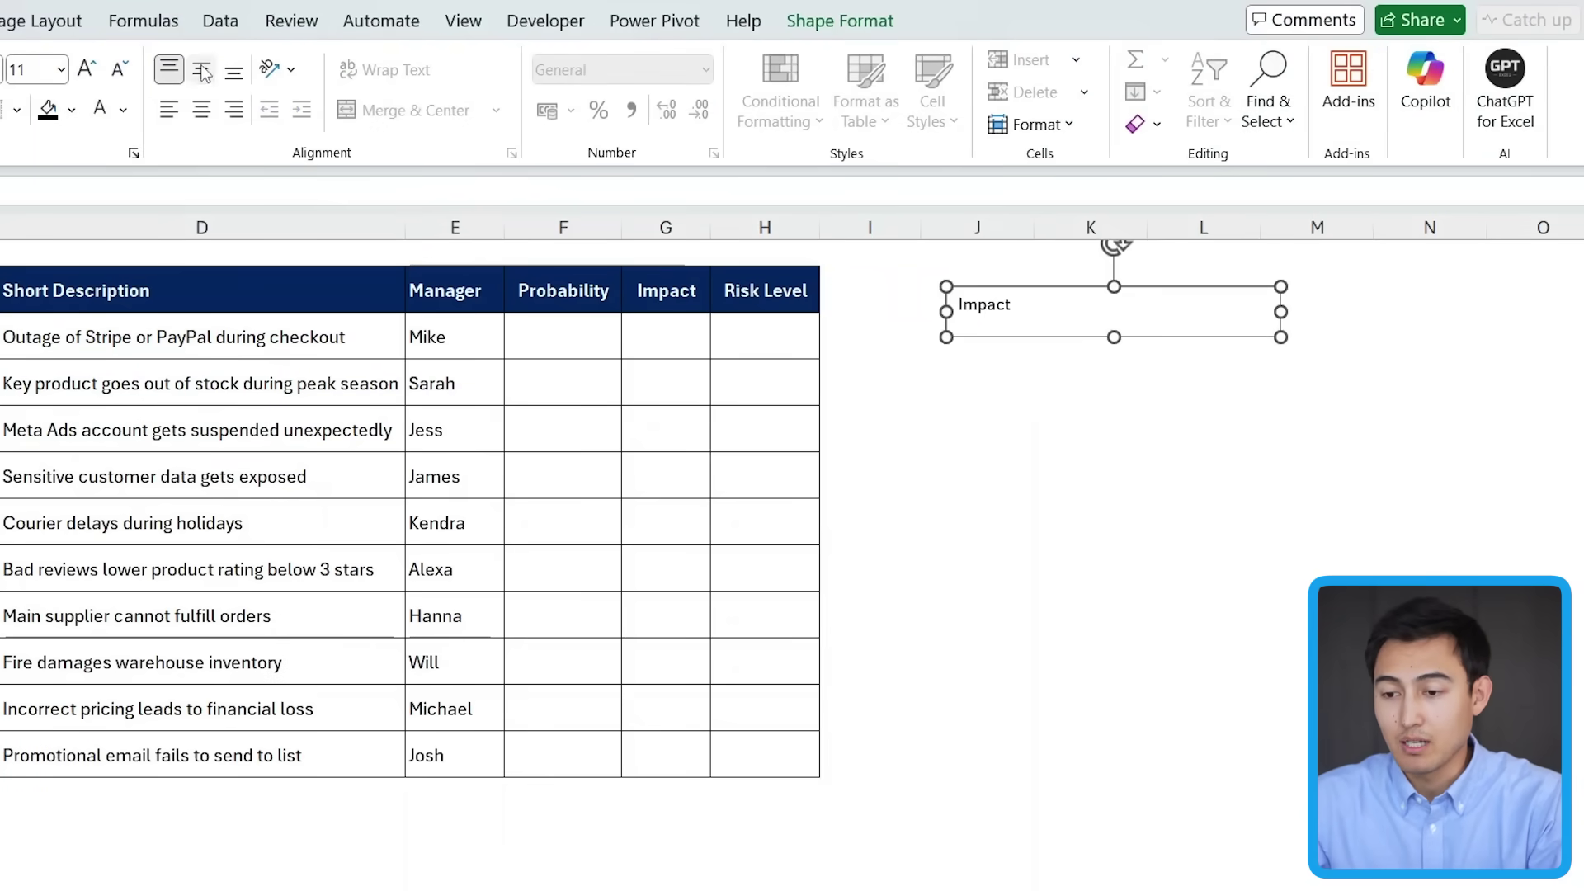
Centre the Impact text at size 16, with no outline and no fill
left_click(201, 71)
left_click(203, 110)
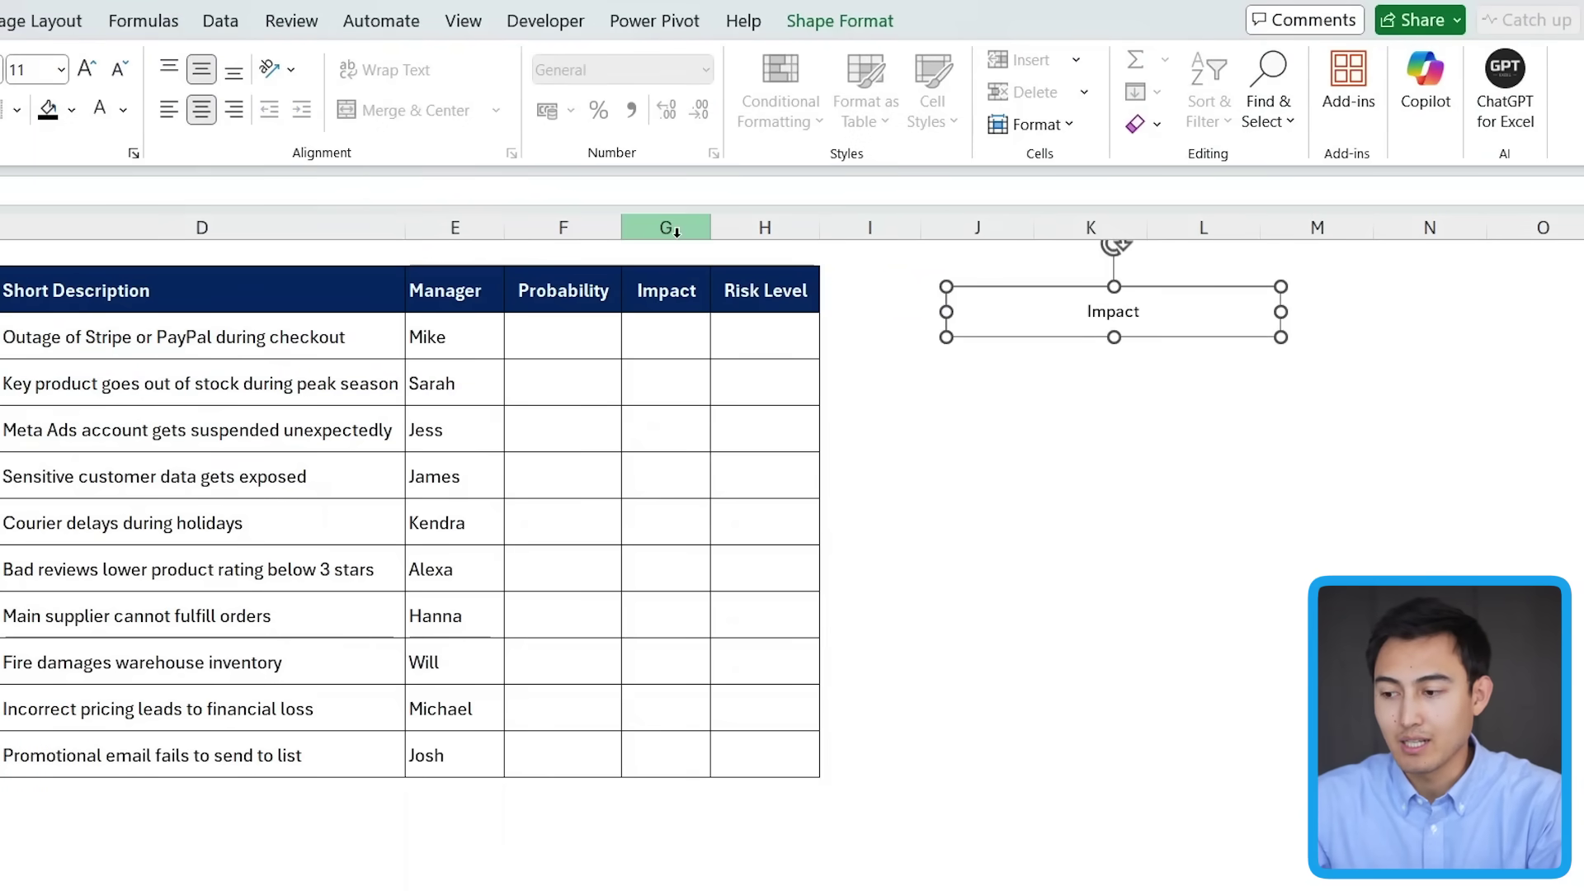
left_click(86, 71)
left_click(86, 71)
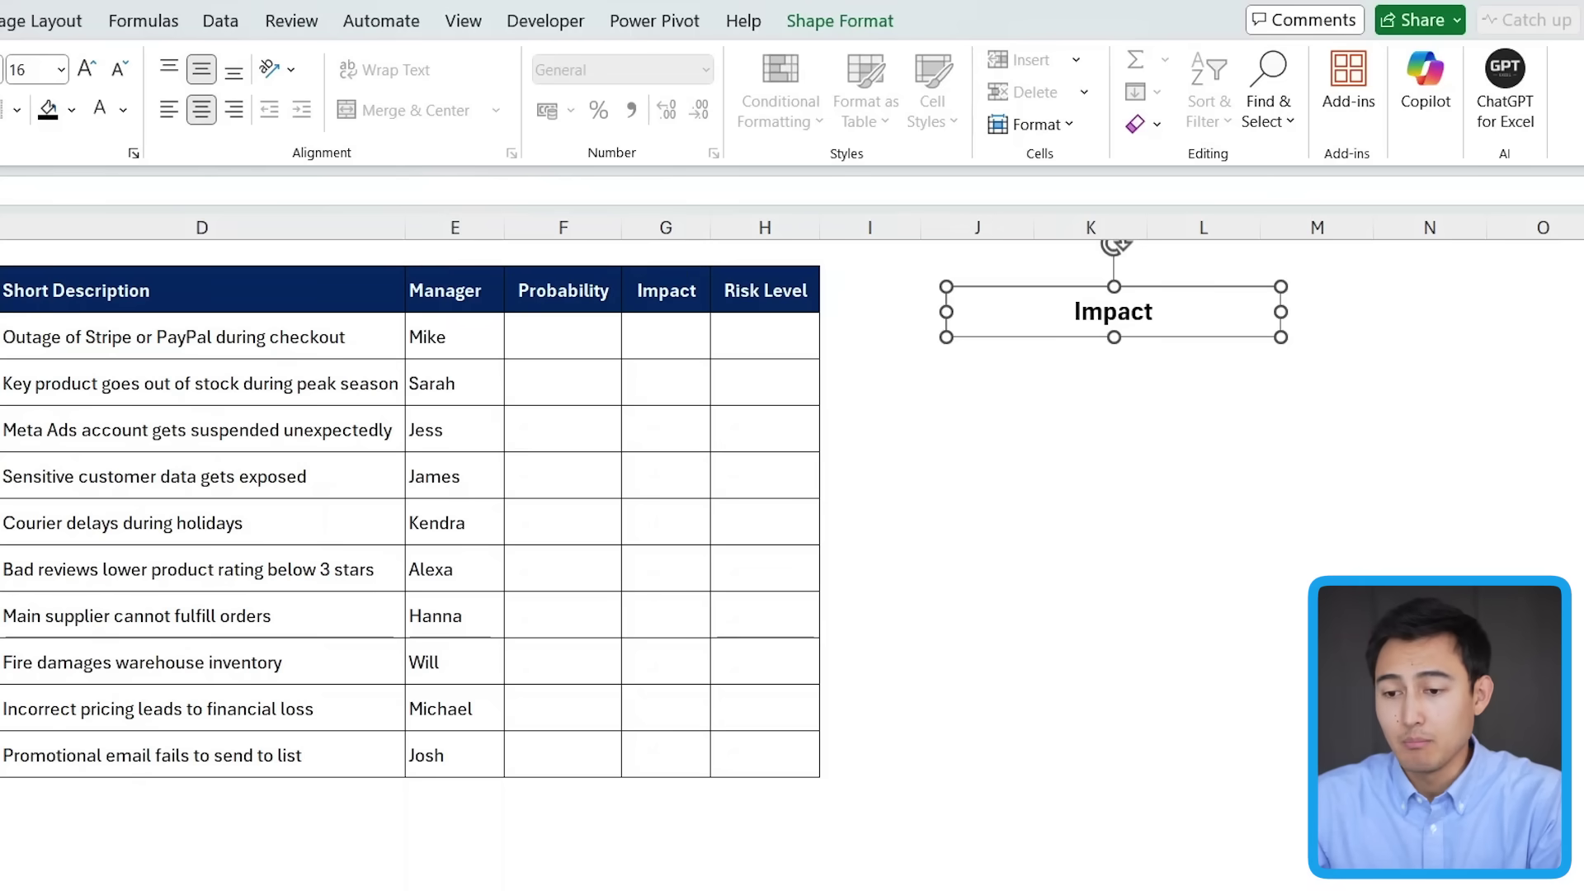
left_click(840, 20)
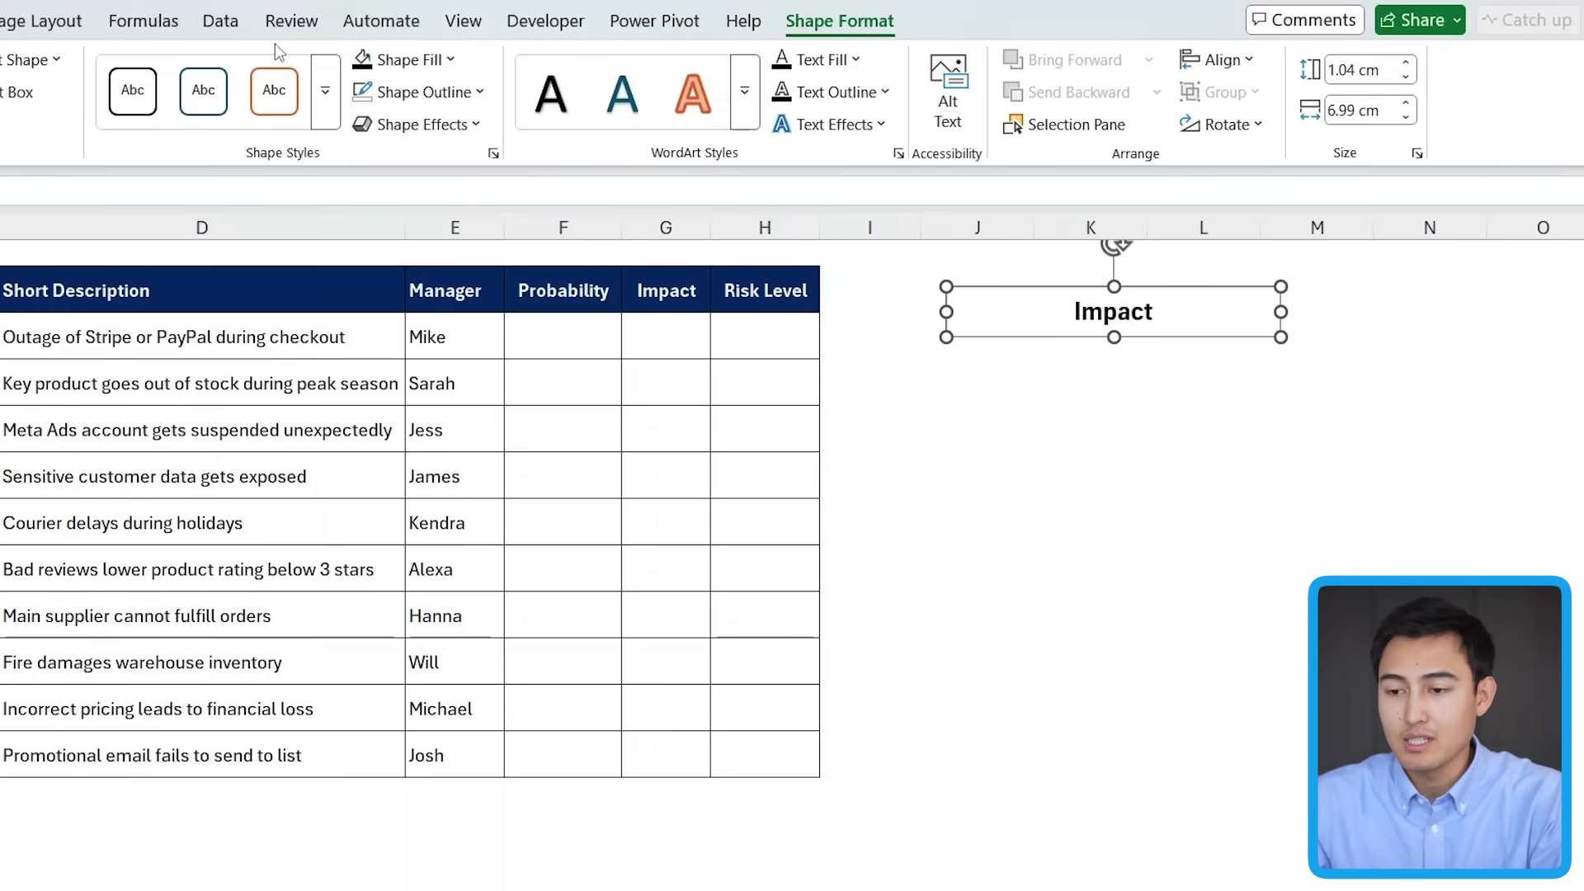
left_click(481, 91)
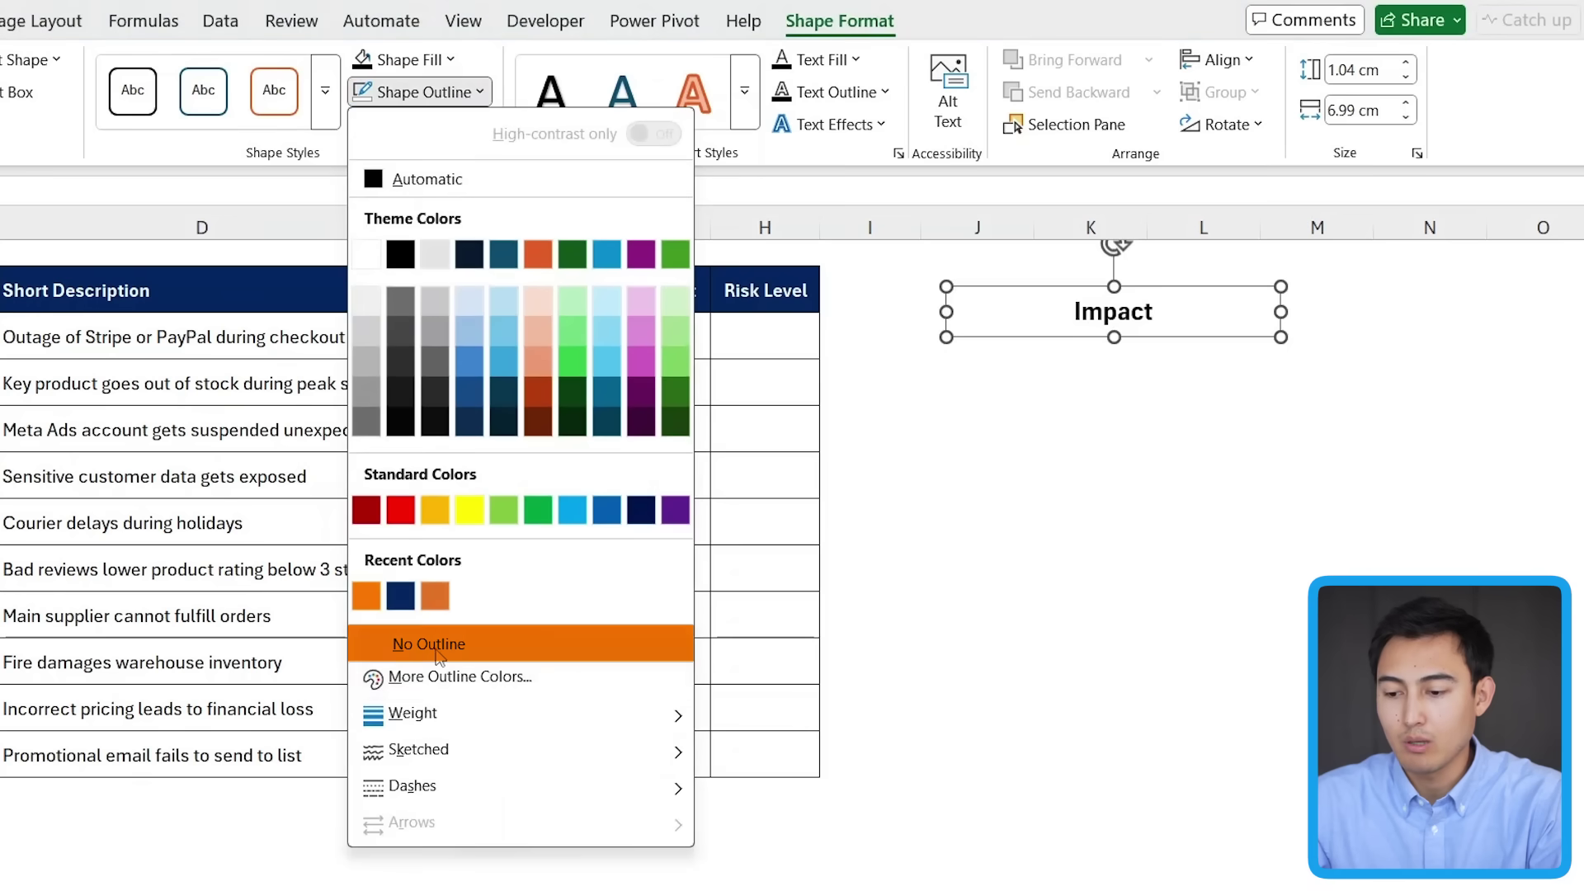
left_click(437, 644)
left_click(405, 60)
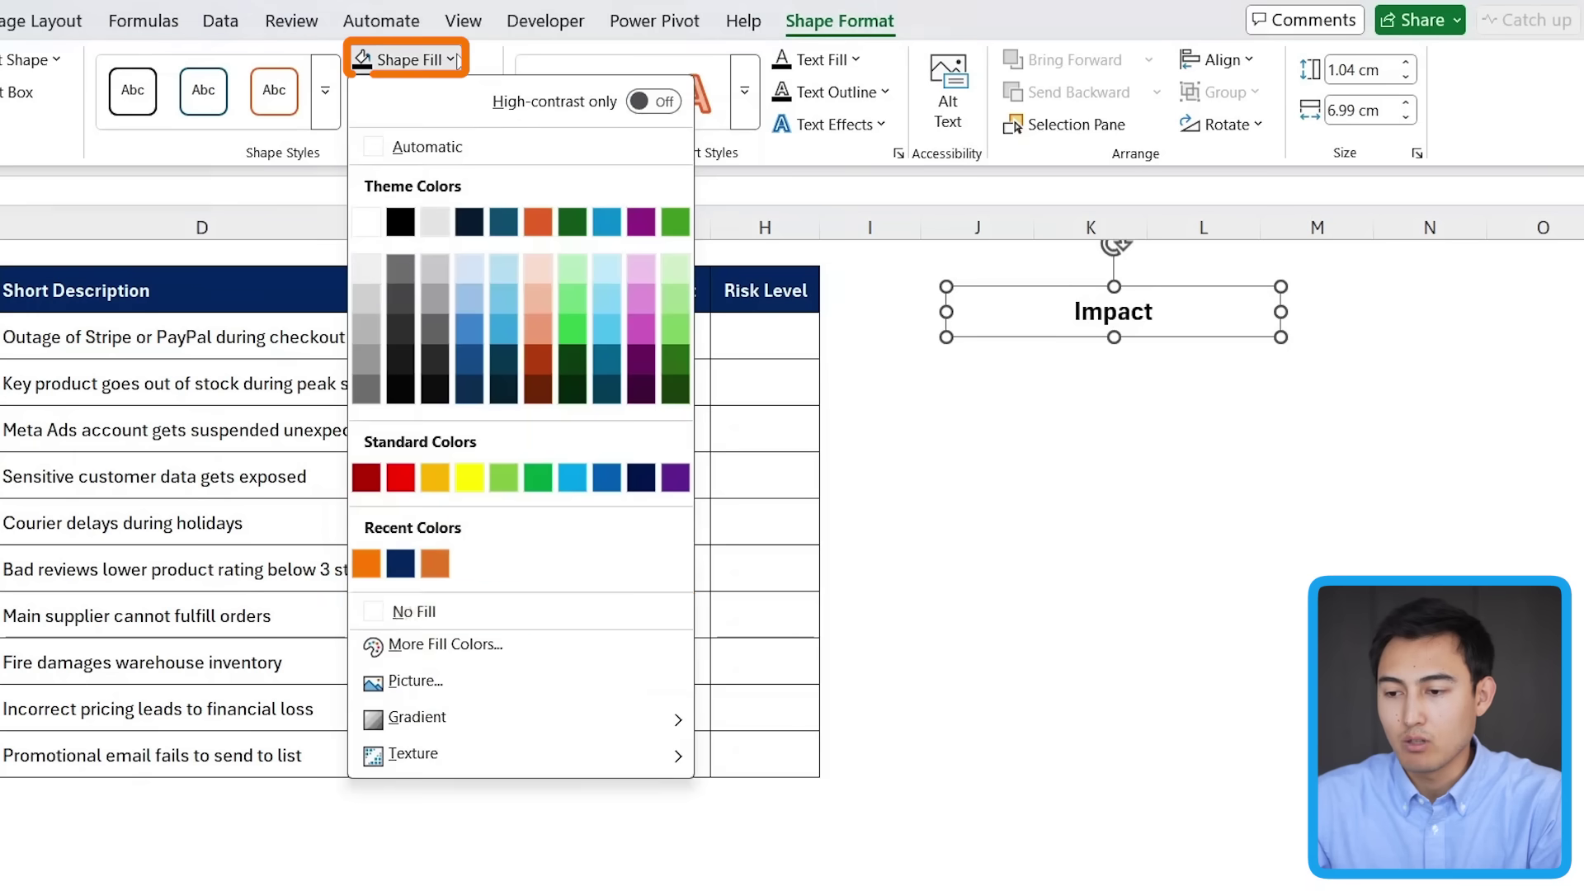
left_click(417, 611)
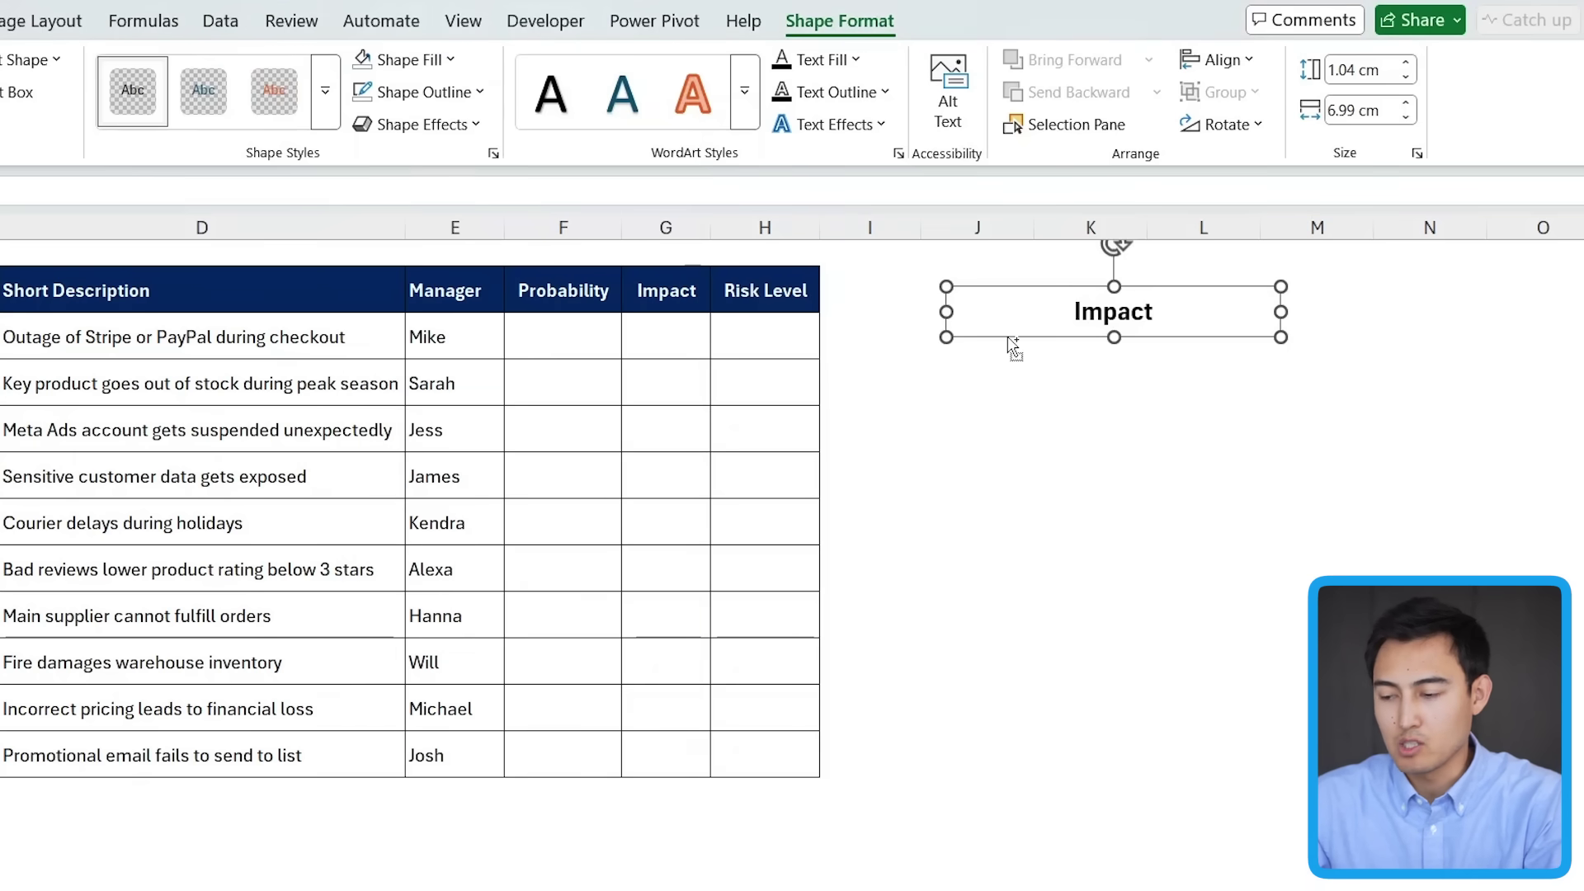
Duplicate the box, rotate the copy vertical beside column I and retype it 'Probability'
key("ctrl+d")
left_click_drag(1041, 356, 850, 476)
left_click_drag(934, 385, 883, 452)
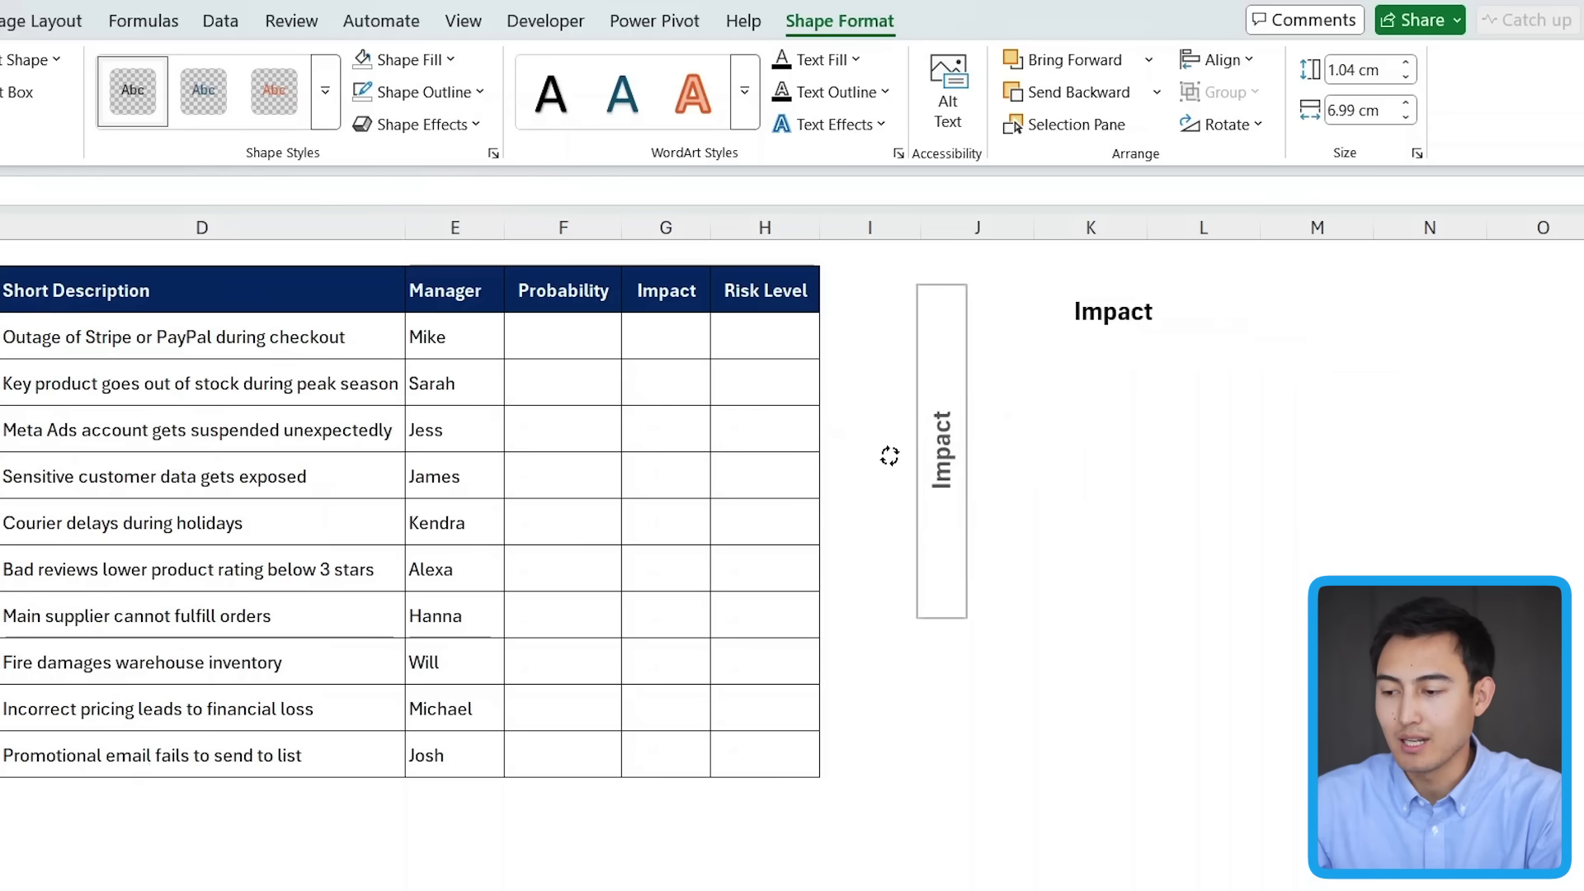
double_click(943, 468)
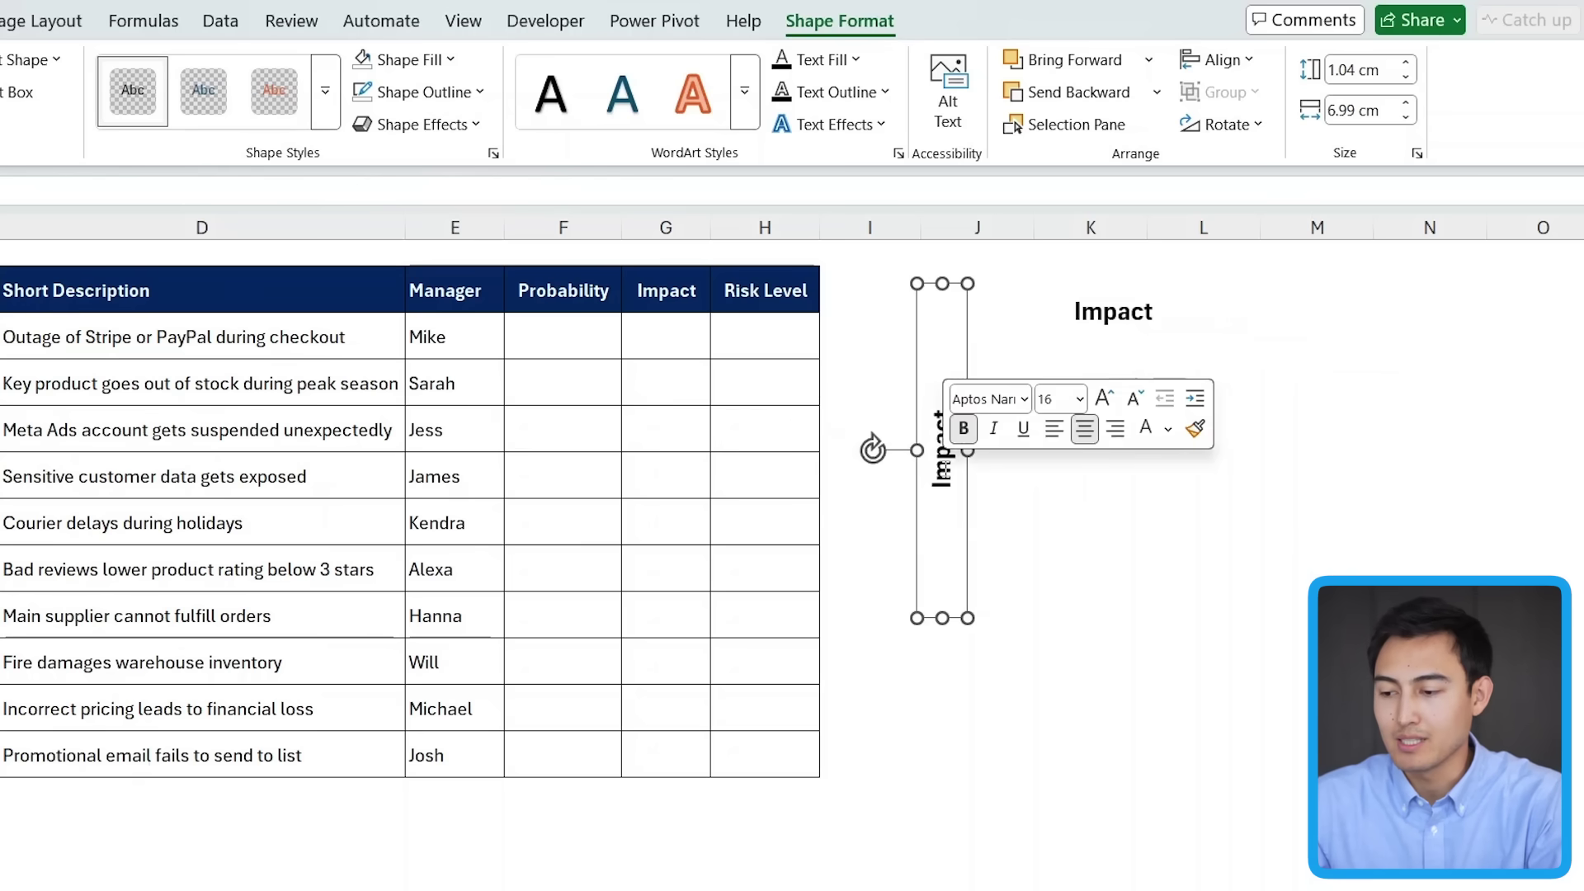
type("Probability")
left_click(965, 349)
Apply All Borders to the matrix range J3:O8
key("shift+Down")
key("shift+Down")
key("shift+Down")
key("shift+Down")
key("shift+Down")
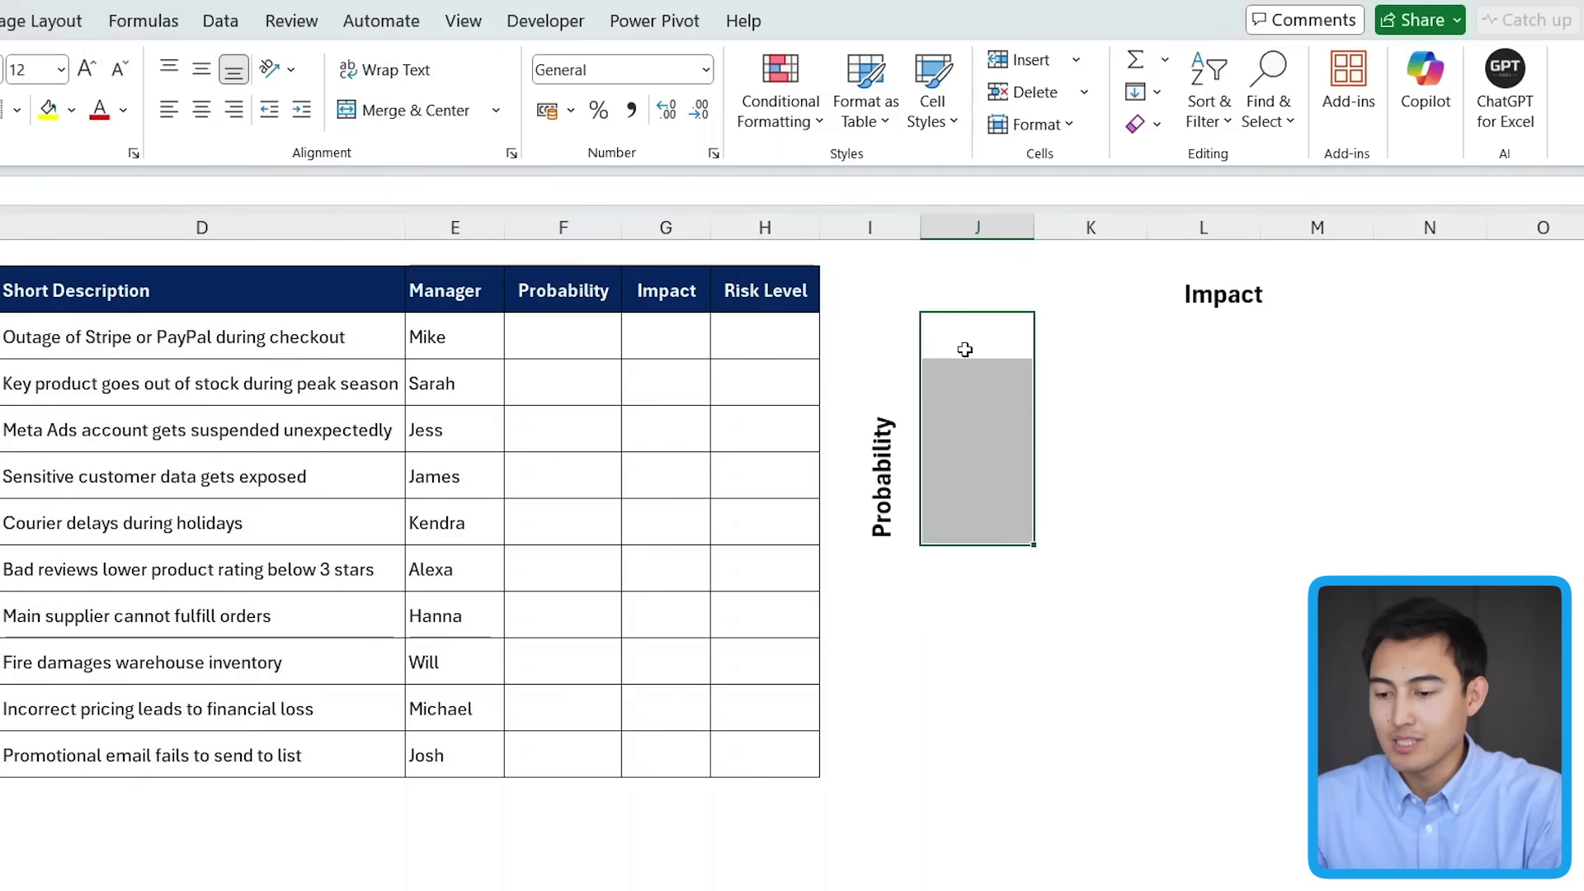
key("shift+Right")
key("shift+Right")
key("shift+Right")
key("shift+Right")
key("shift+Right")
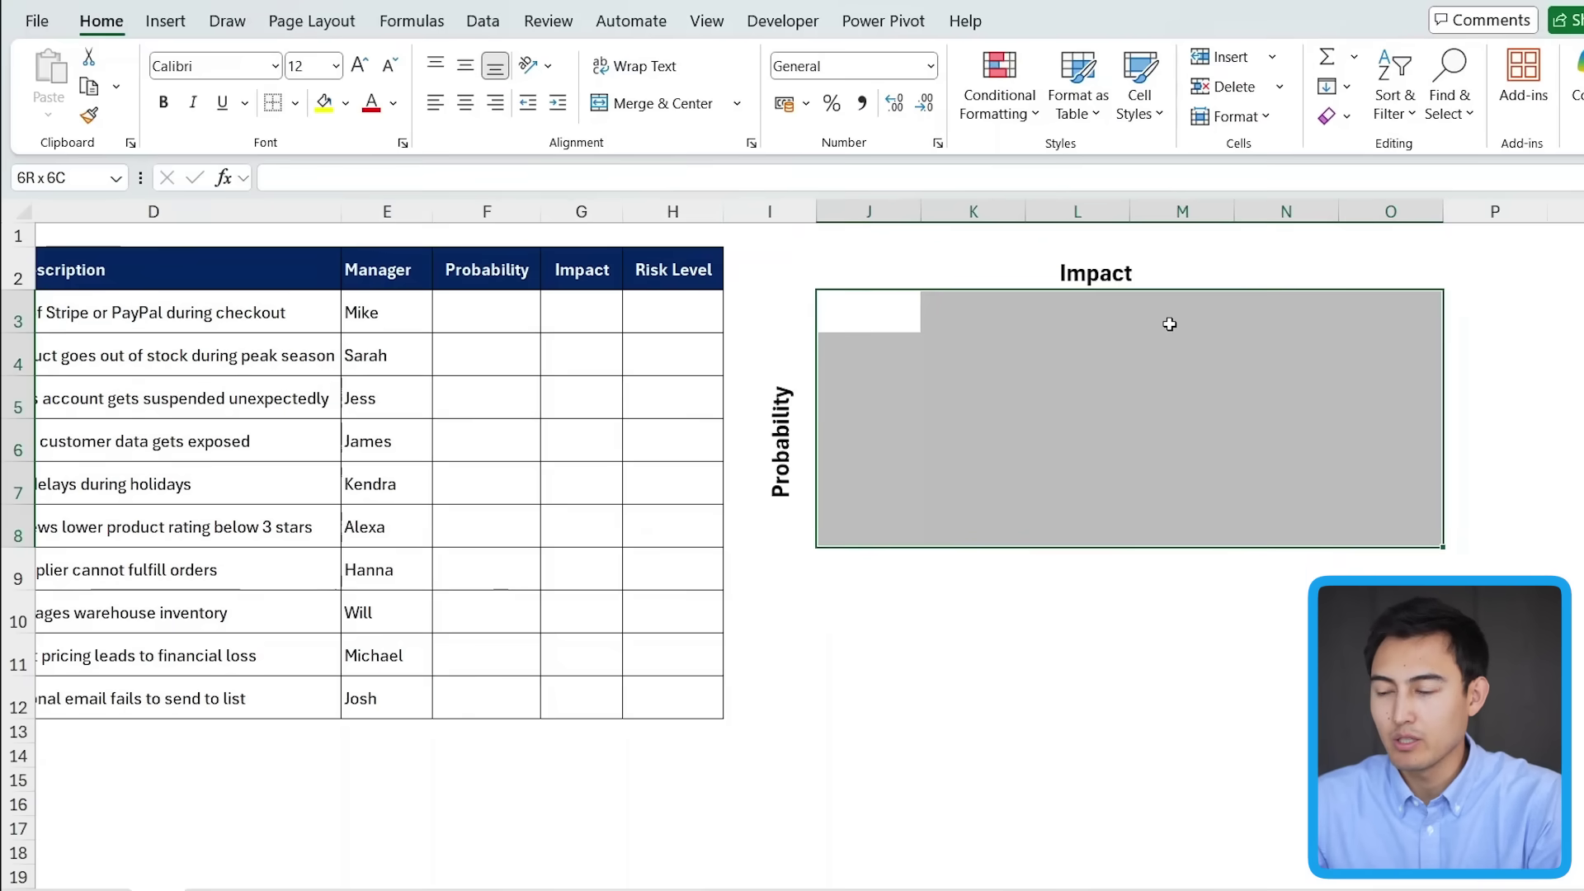
left_click(294, 103)
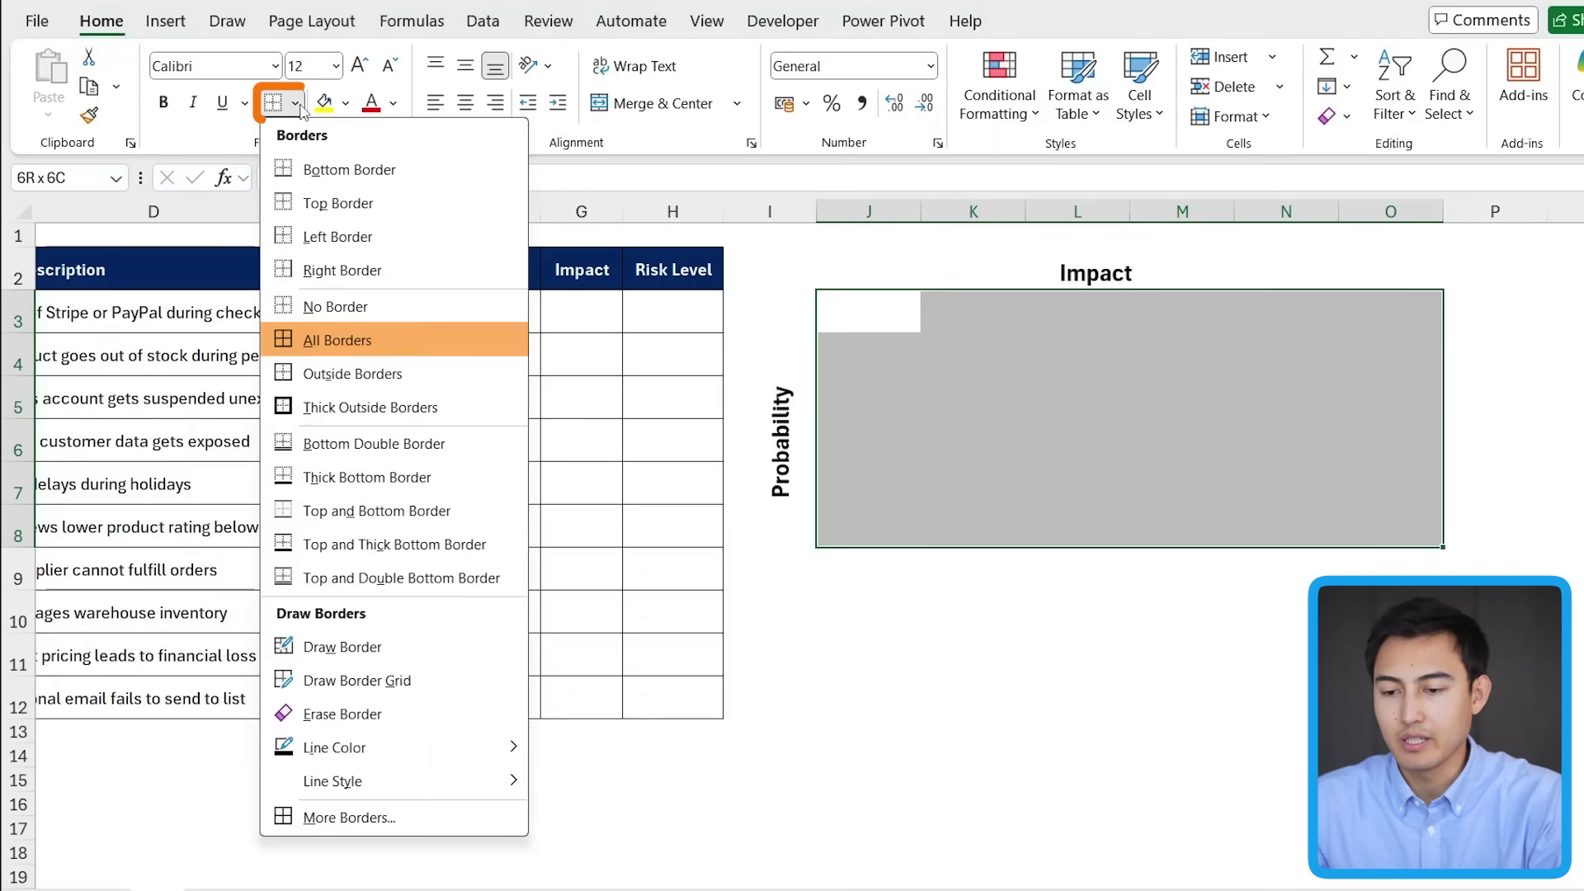
left_click(351, 341)
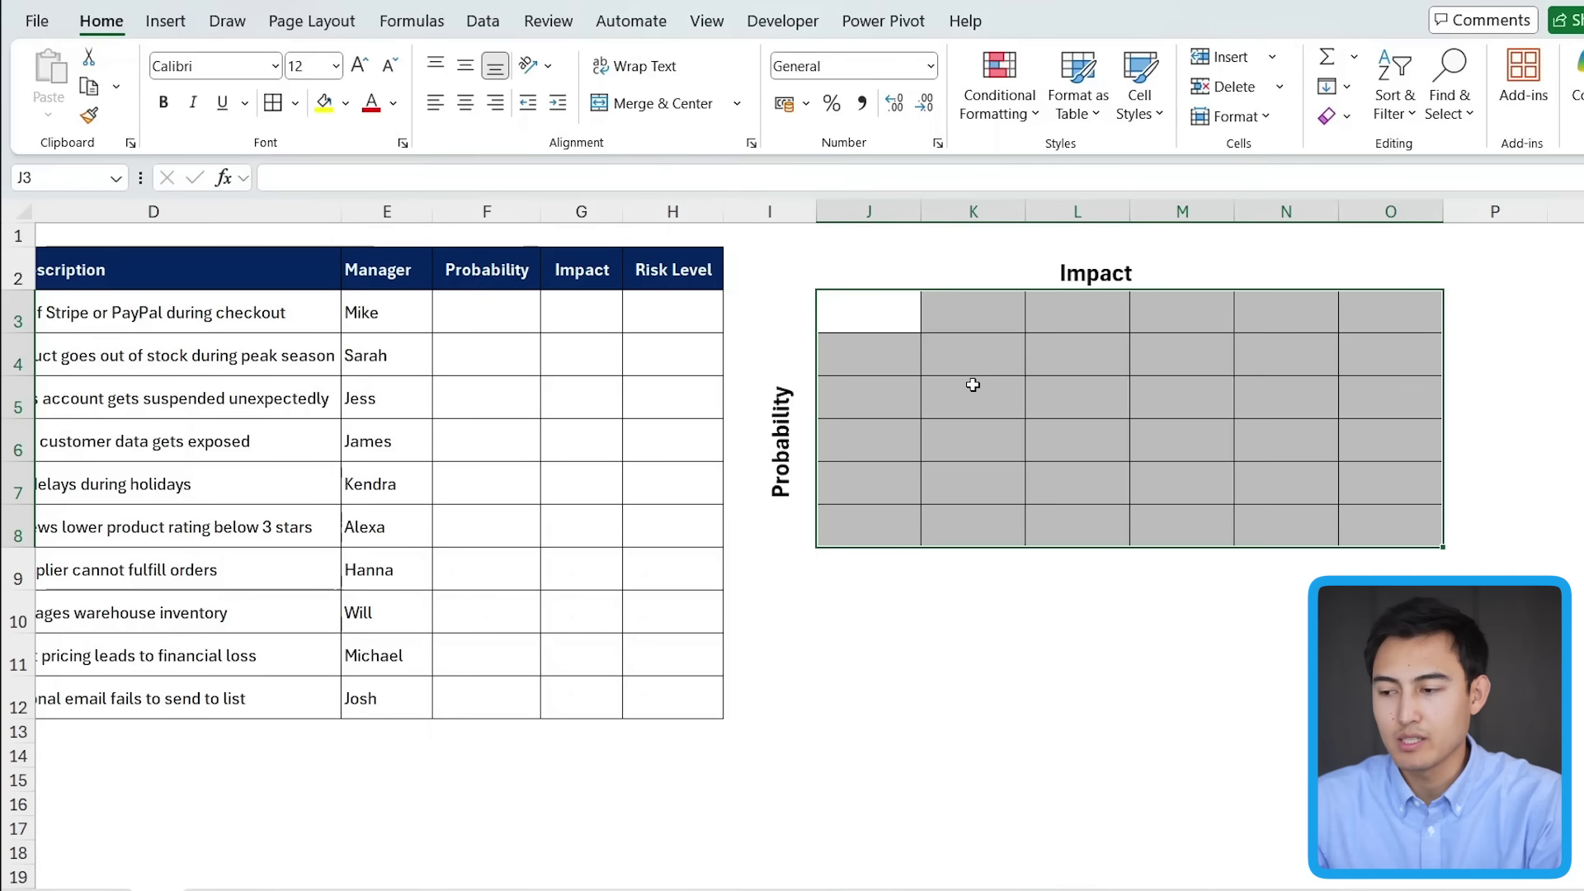
Remove the borders from corner cell J3 and restore All Borders on K3
left_click(821, 310)
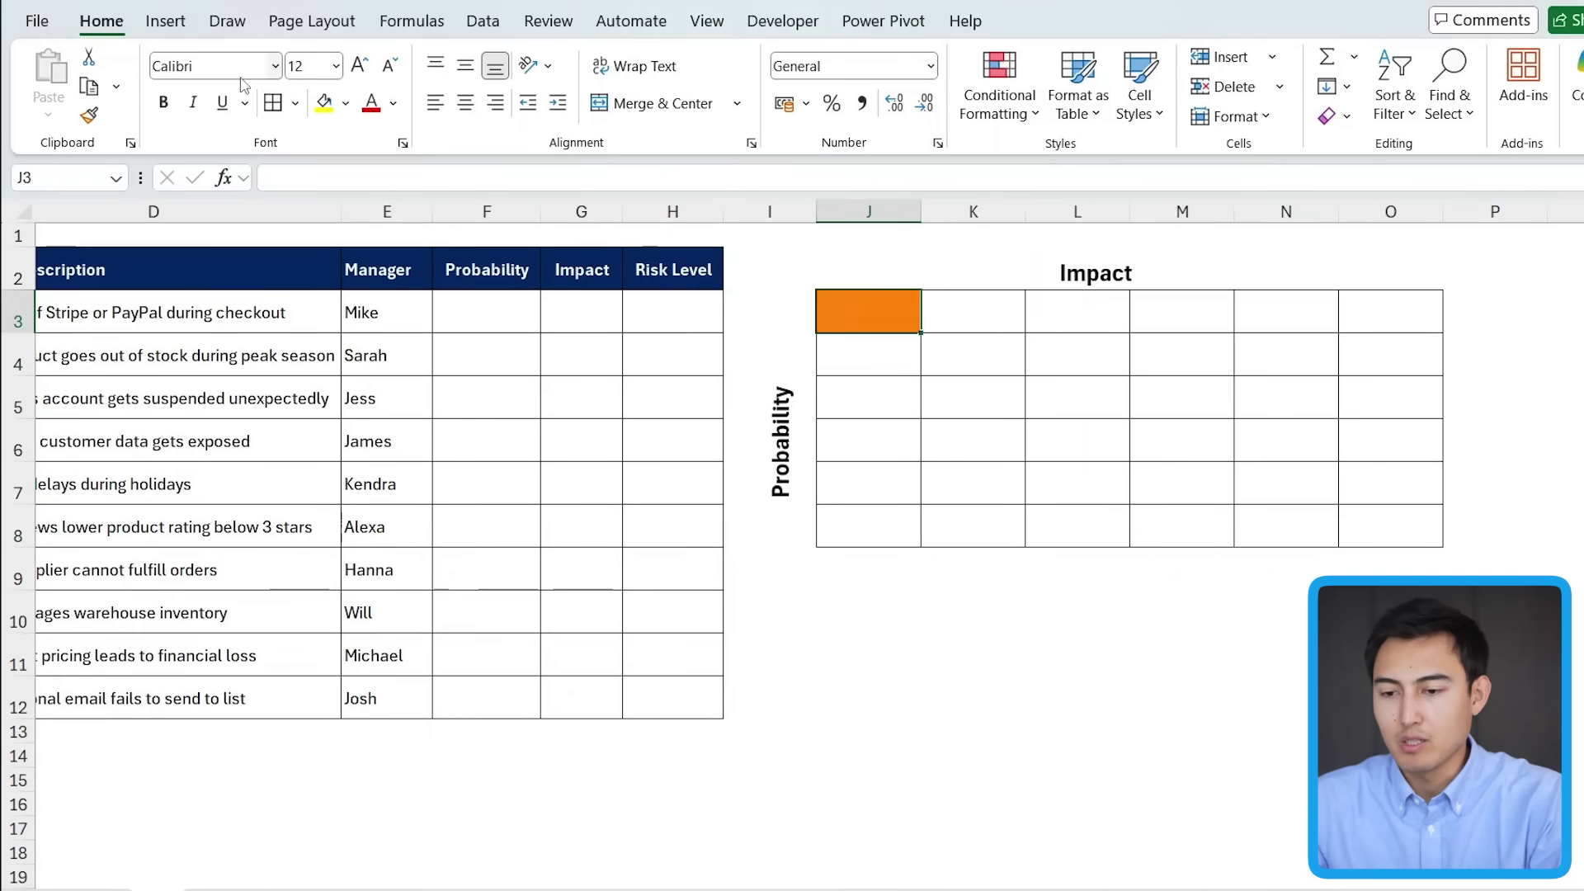
left_click(294, 103)
left_click(357, 321)
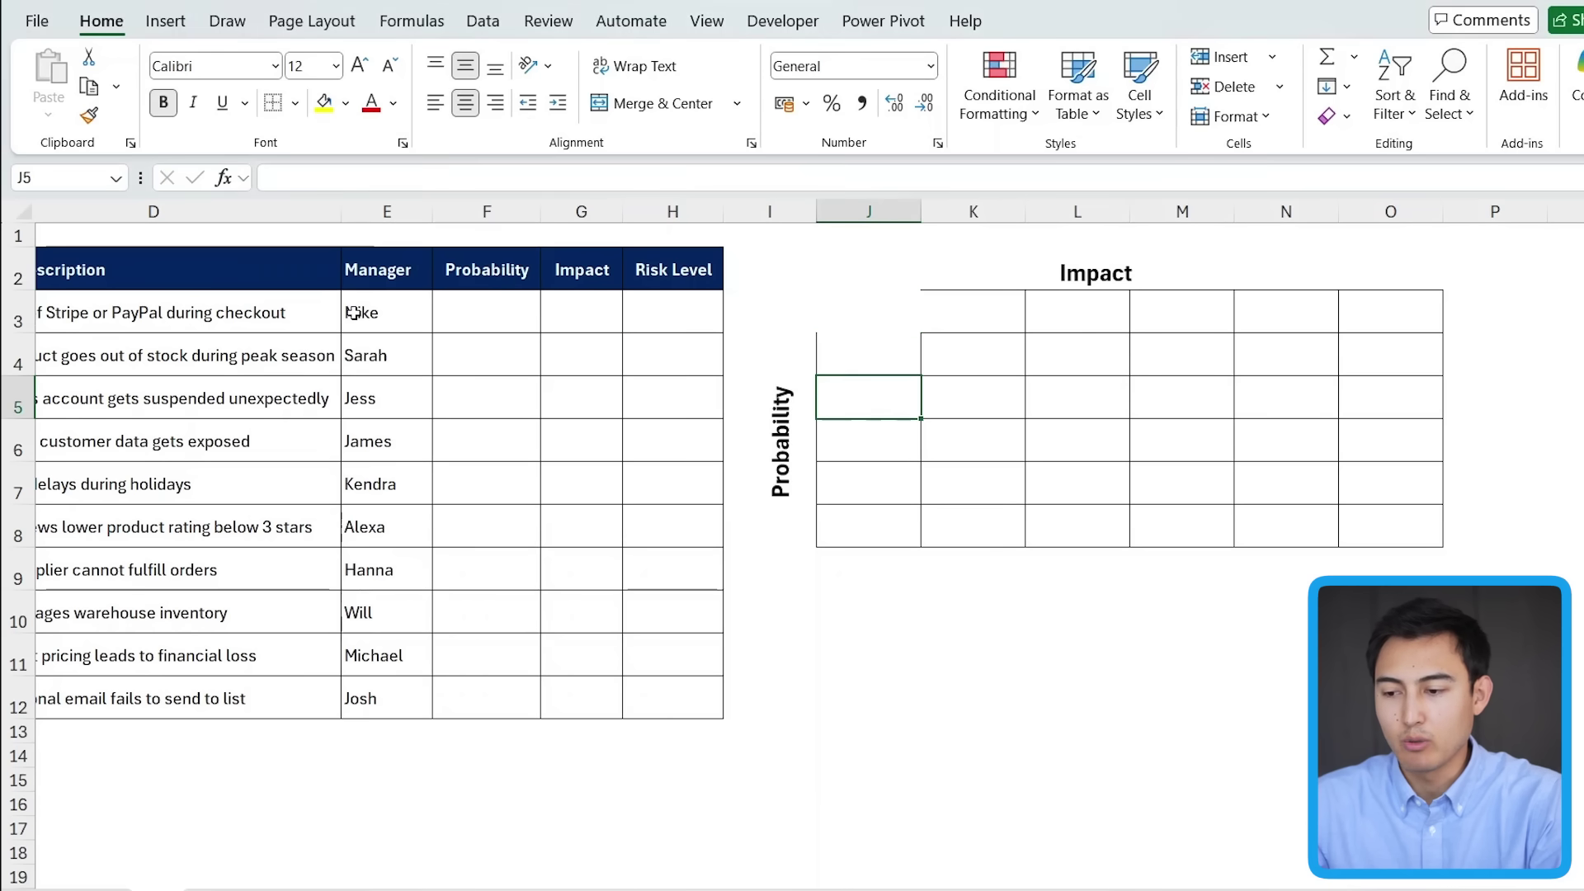
key("Return")
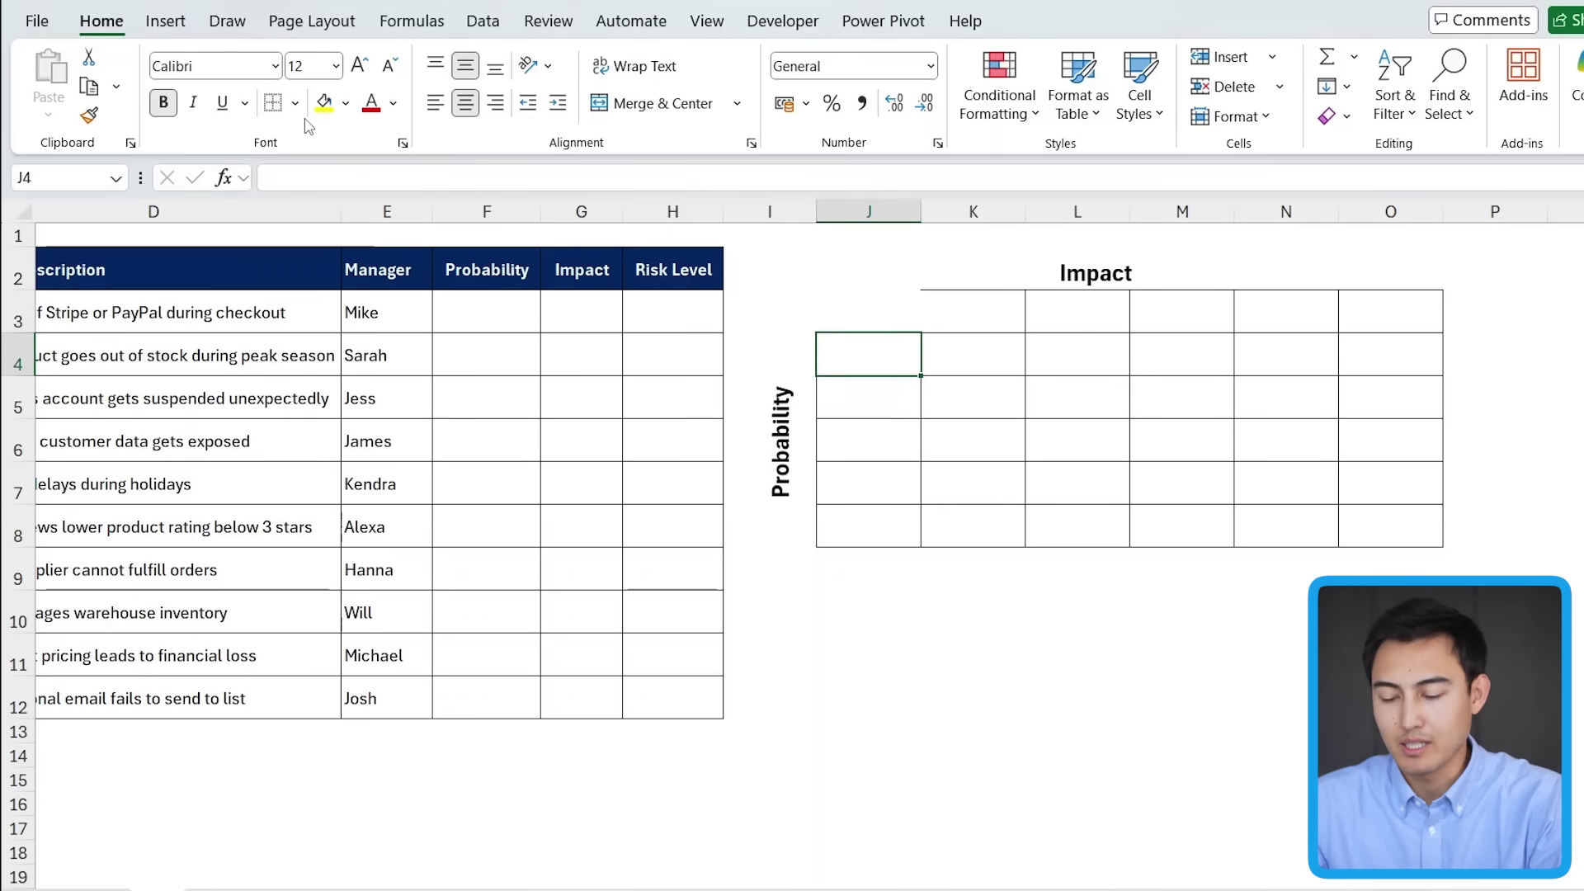
key("Right")
key("Up")
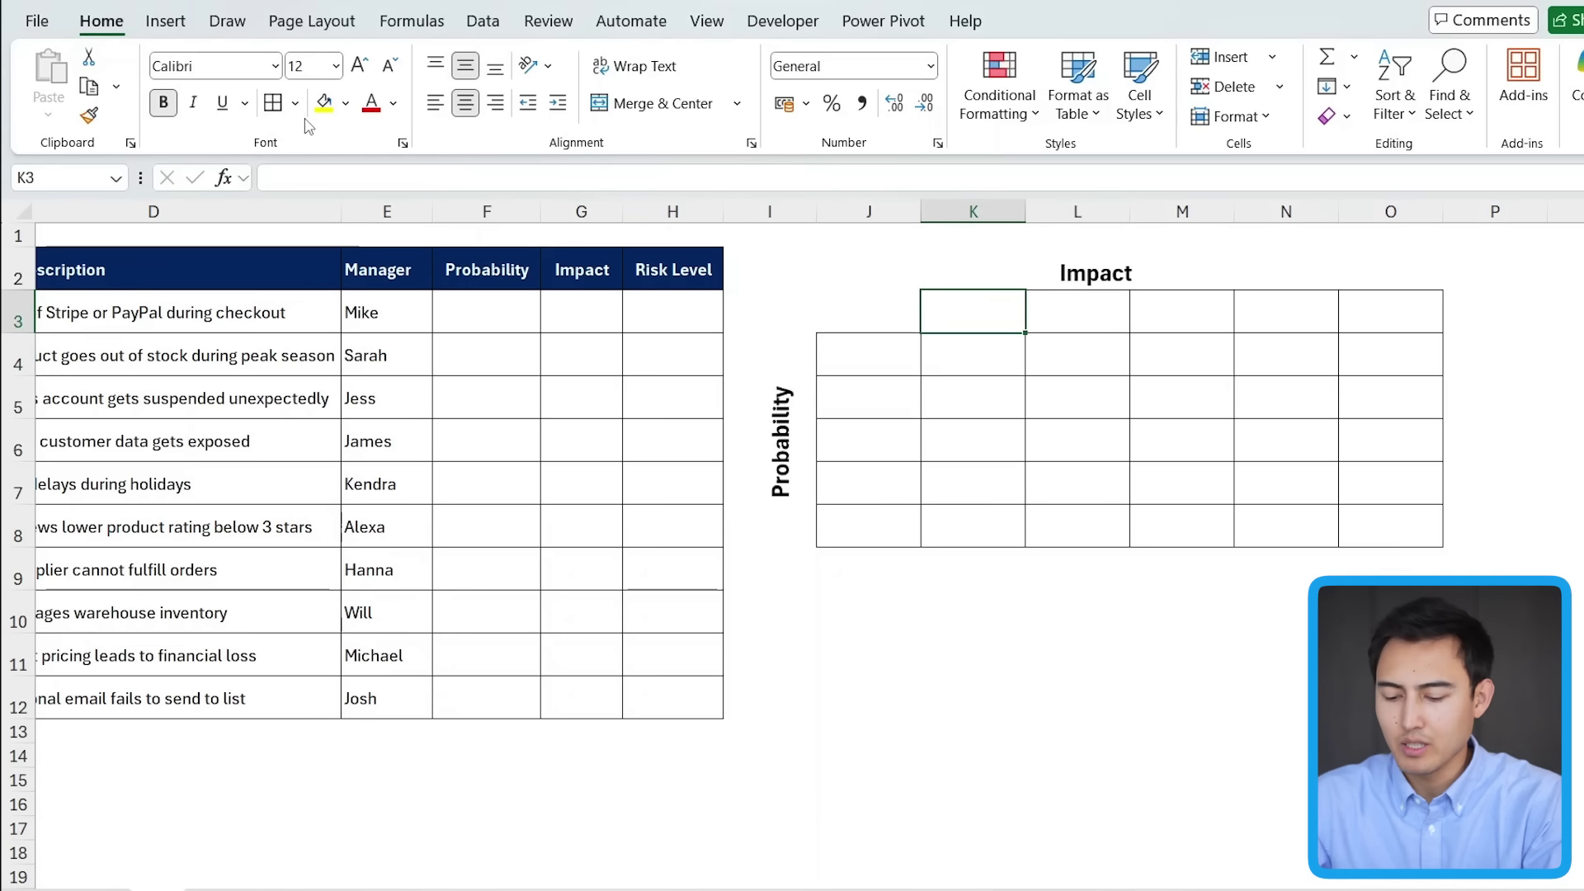
key("alt+h")
key("b")
key("a")
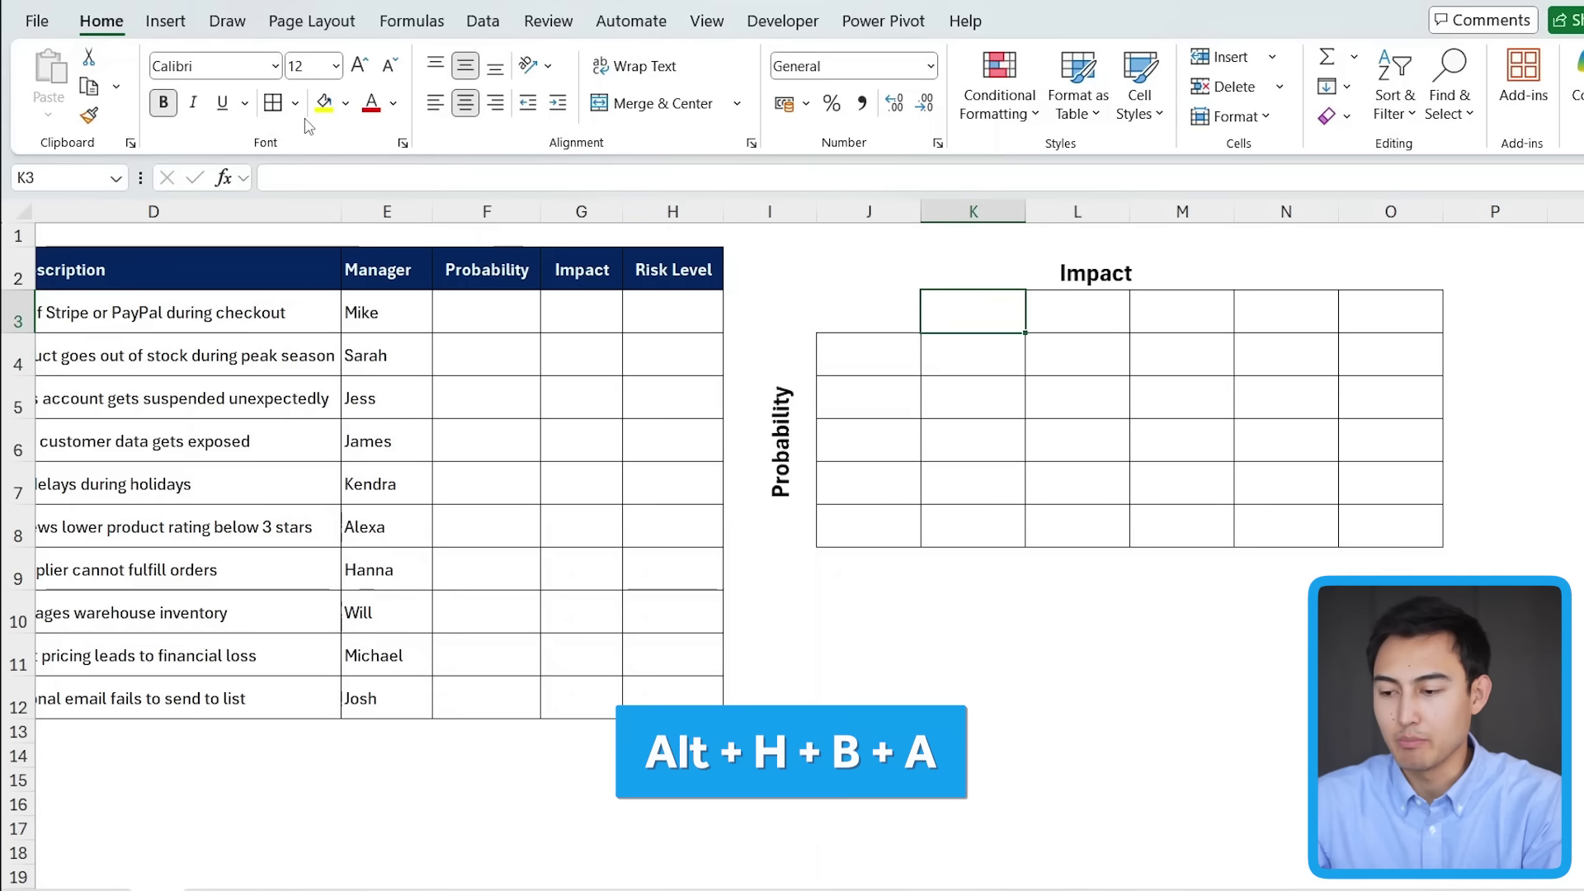
key("Down")
key("Down")
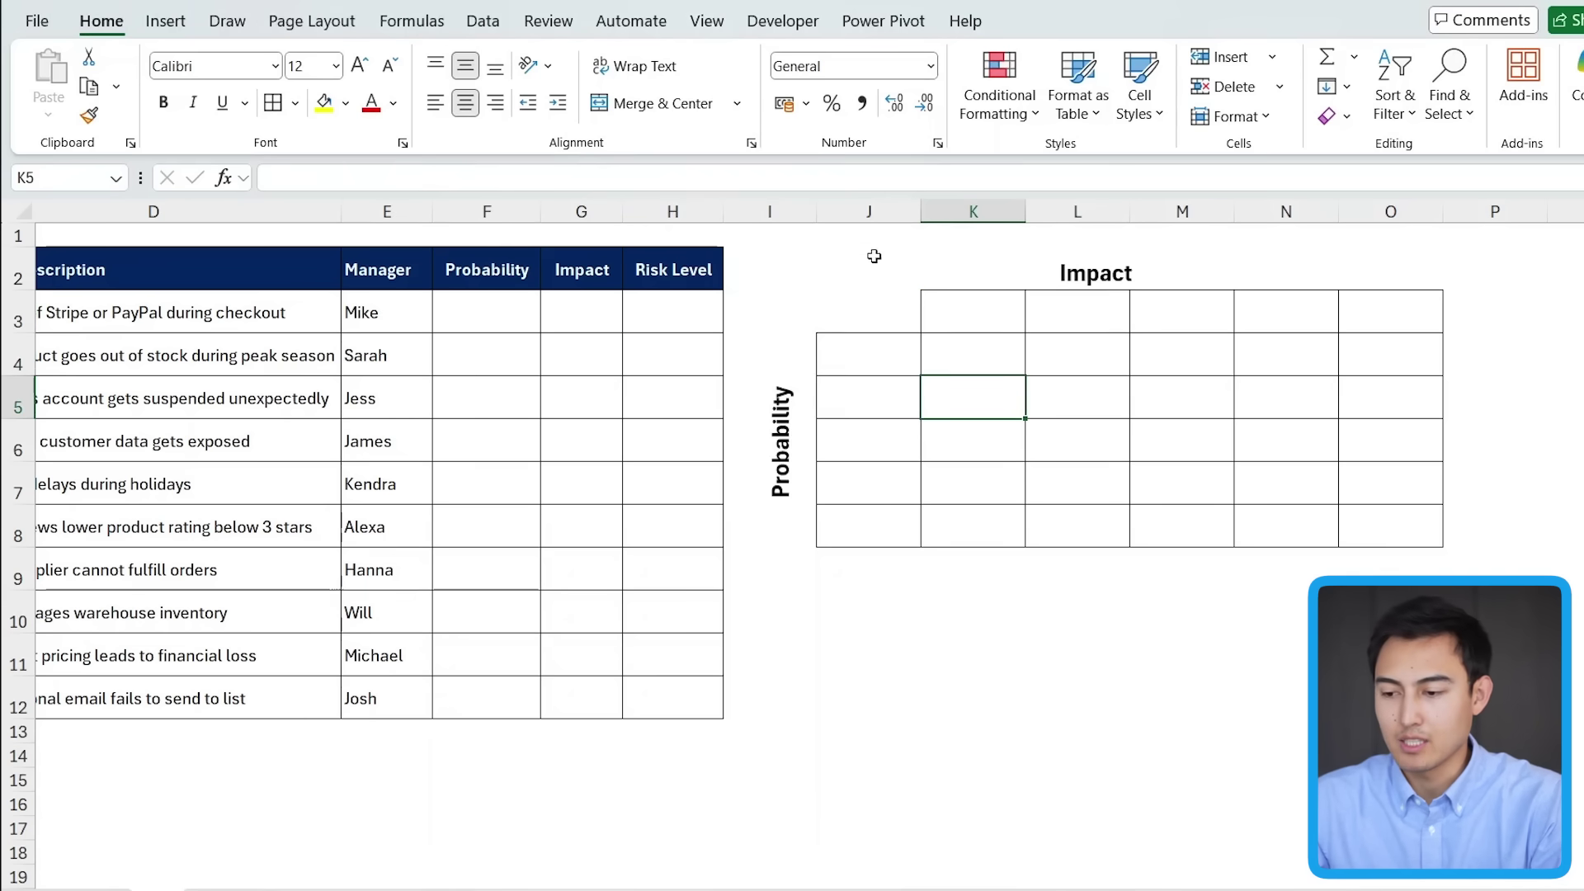
Bold K3:O3 and J4:J8, then enter the probability labels Very Likely and Likely
left_click(972, 318)
key("ctrl+b")
key("shift+Right")
key("shift+Right")
key("shift+Right")
key("shift+Right")
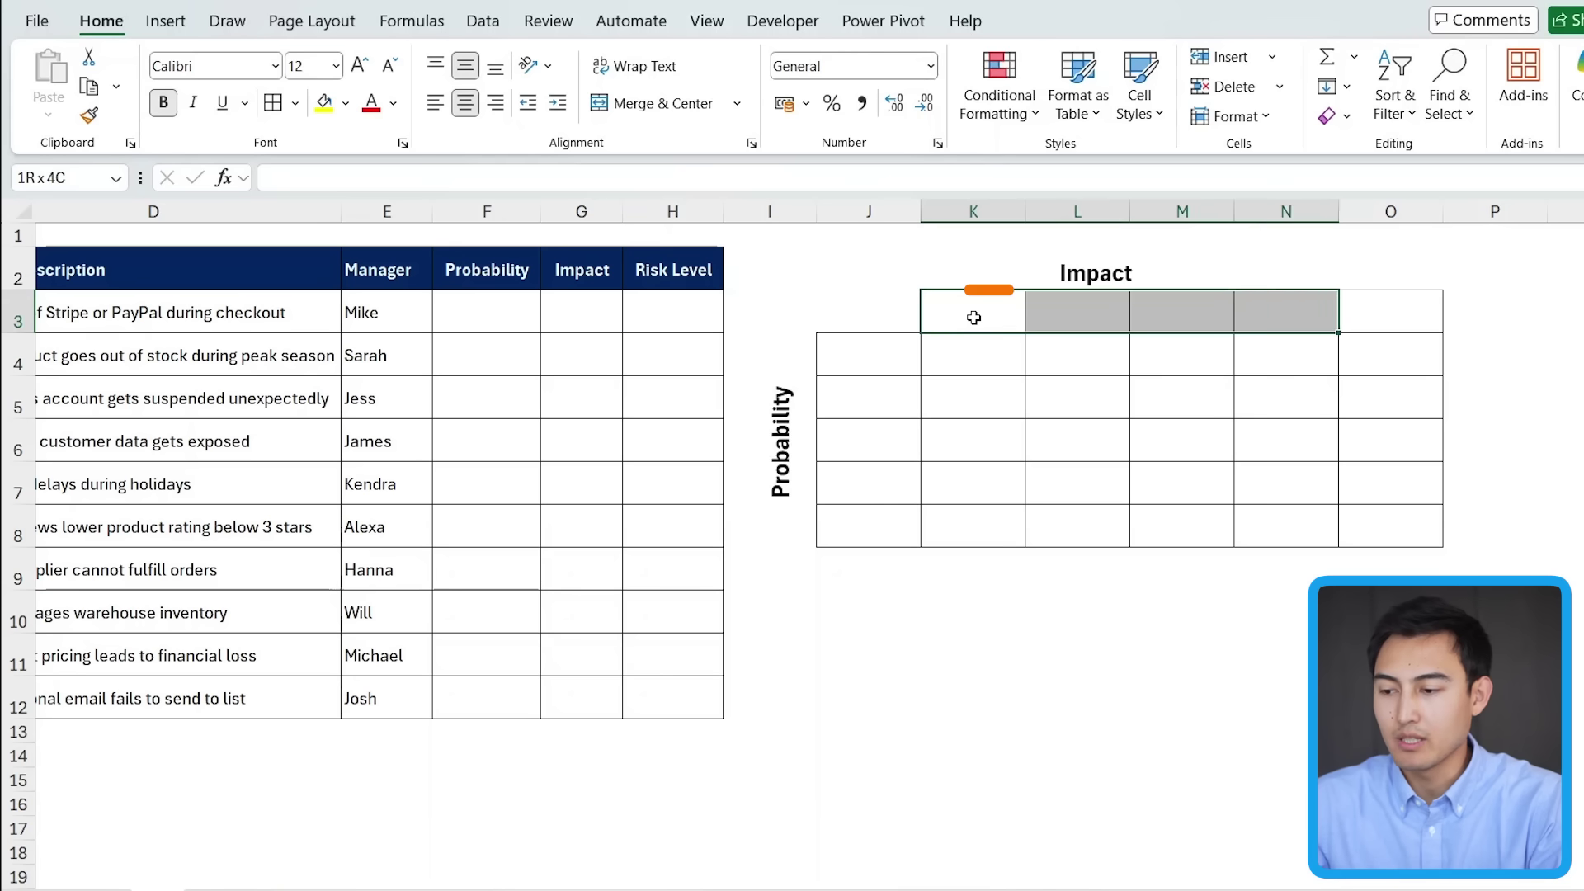
left_click_drag(848, 346, 848, 477)
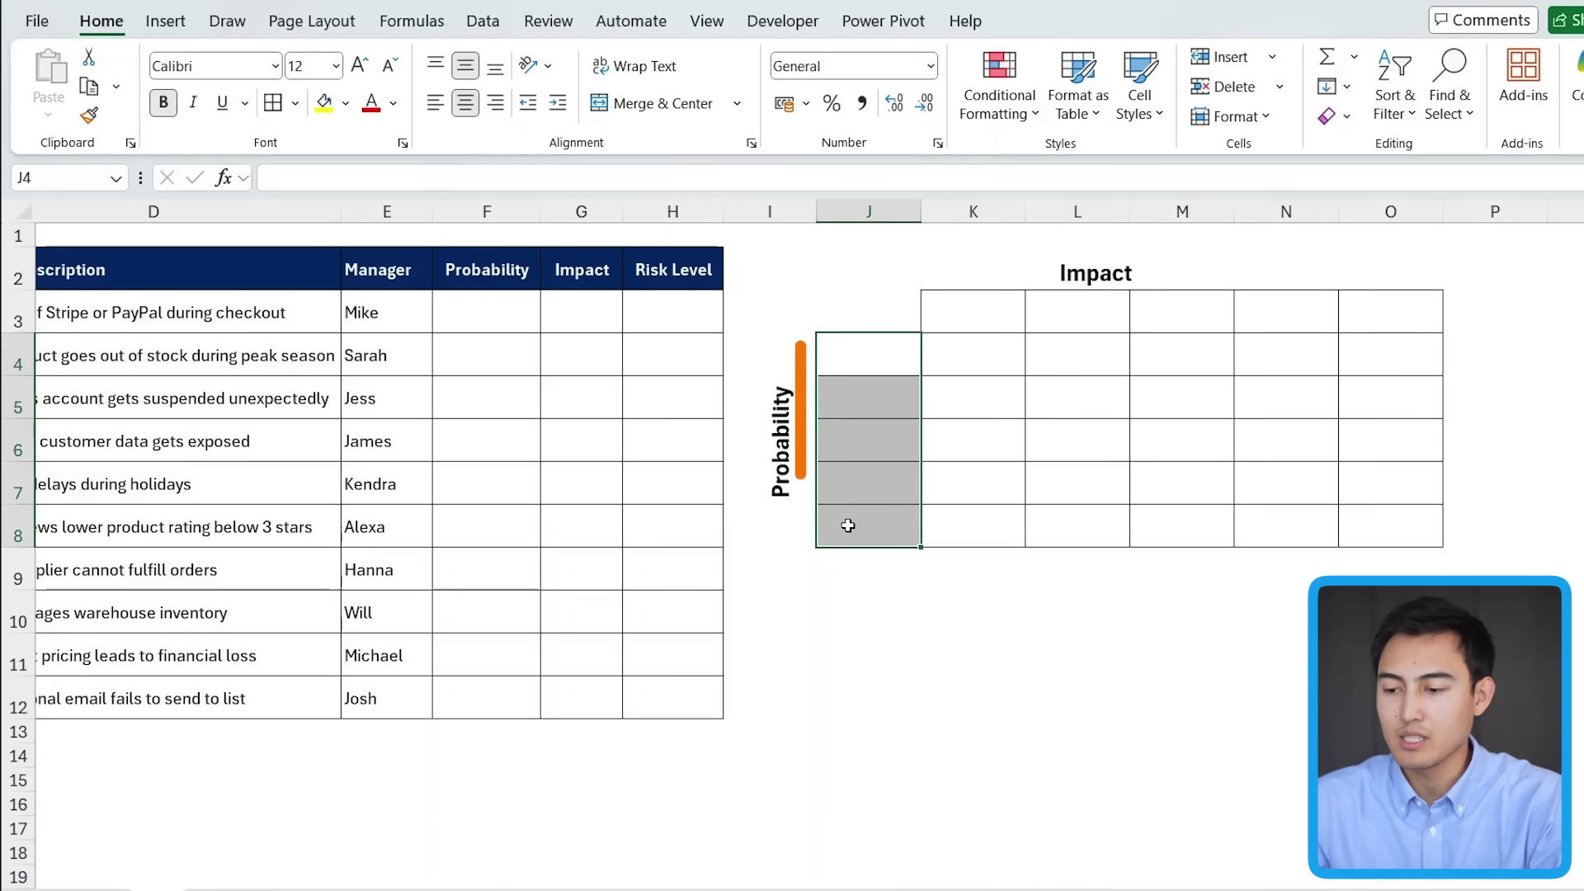
type("Very ")
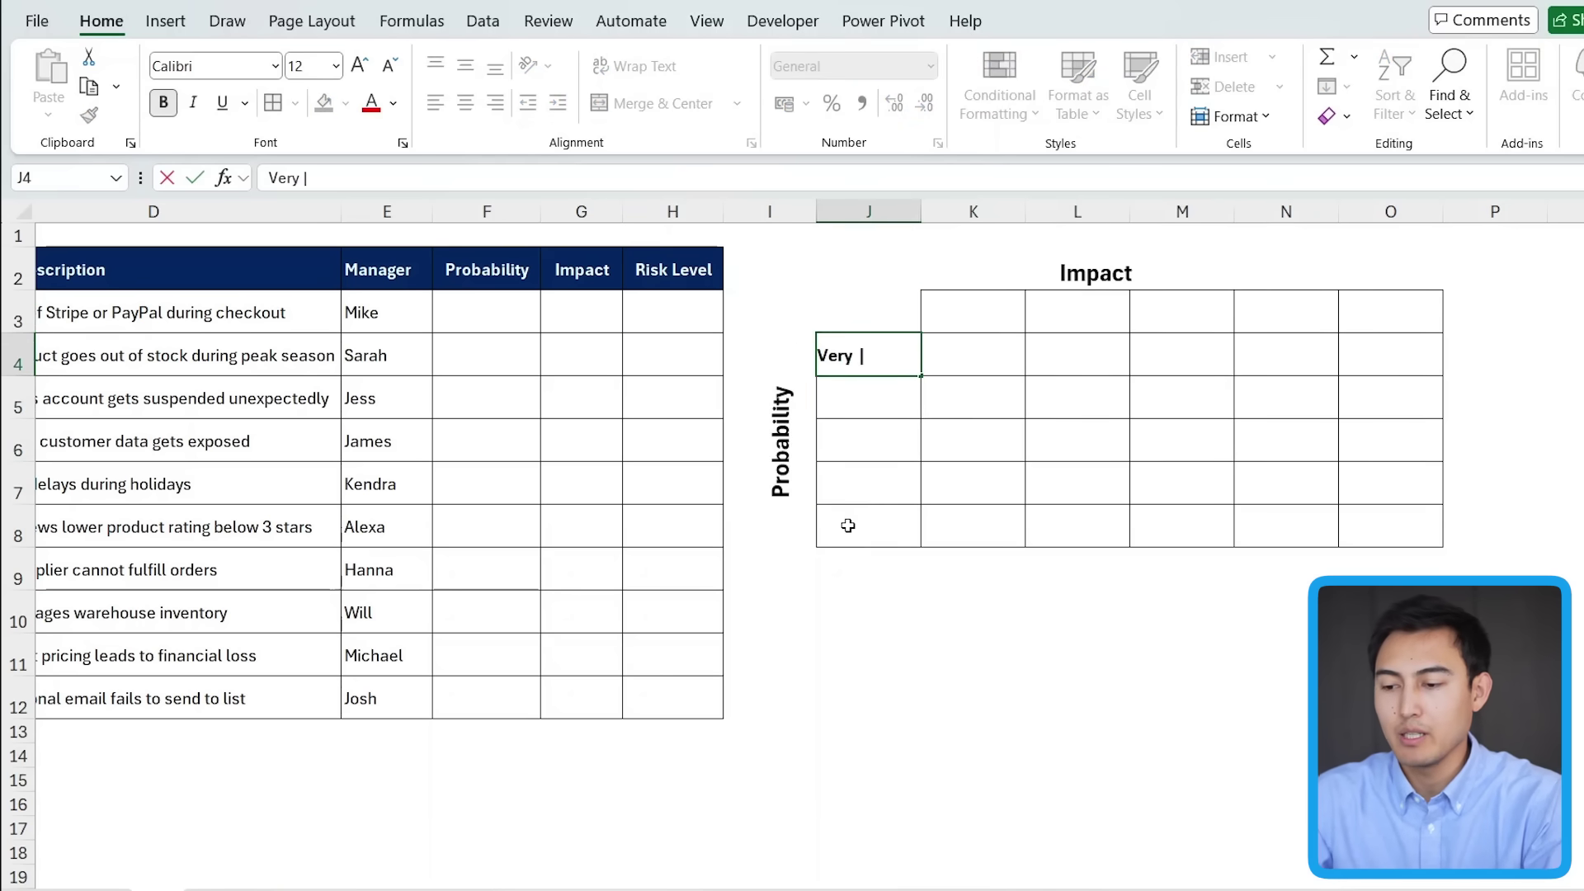
type("Likely")
key("Return")
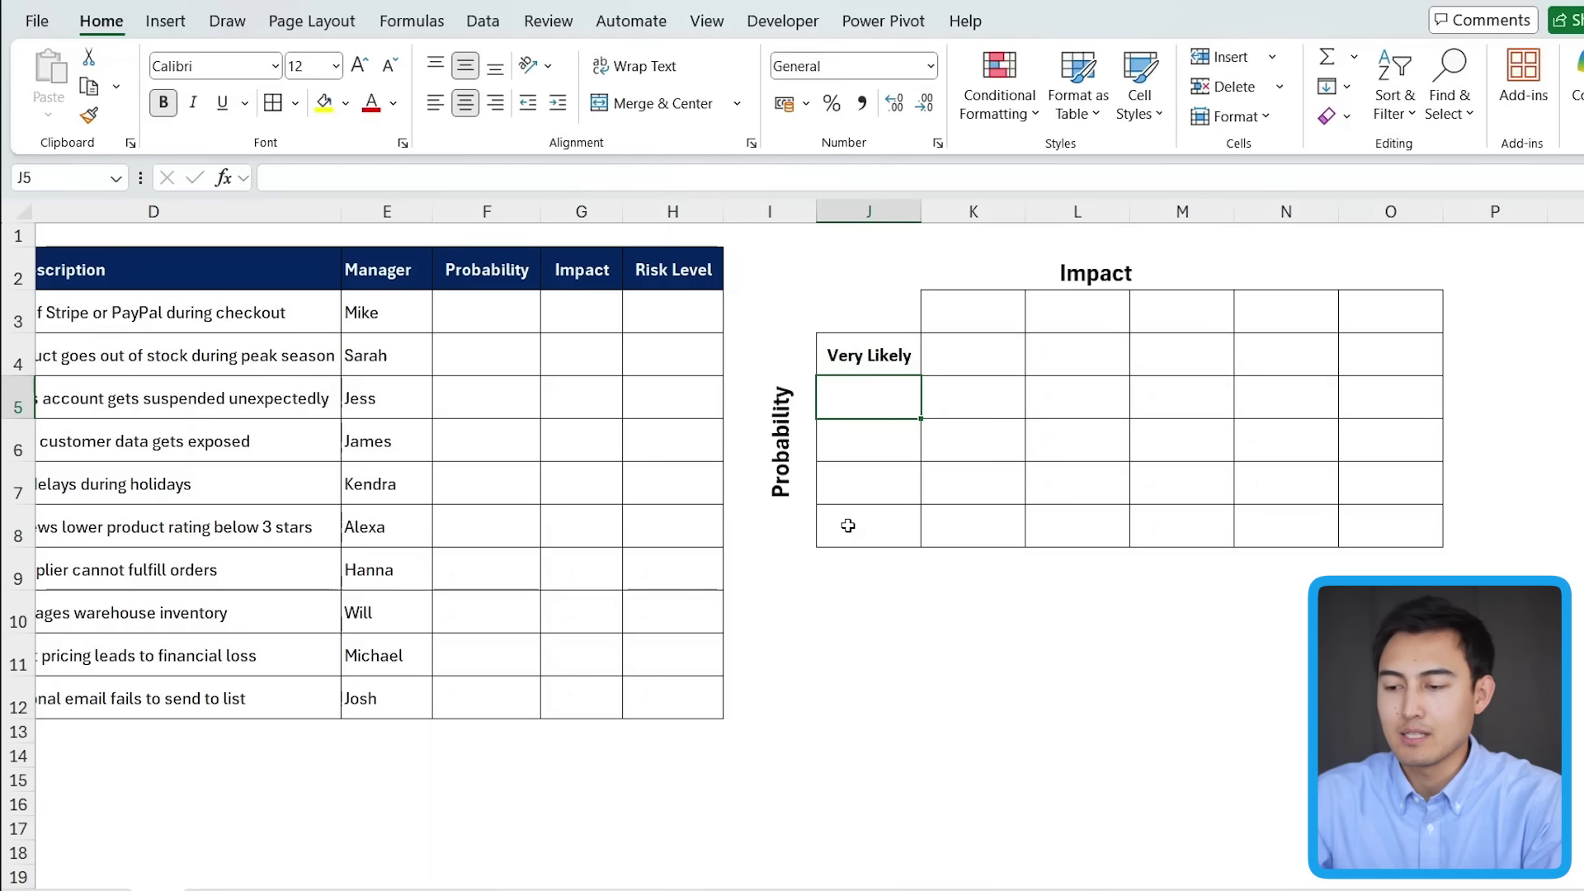
type("LIkely")
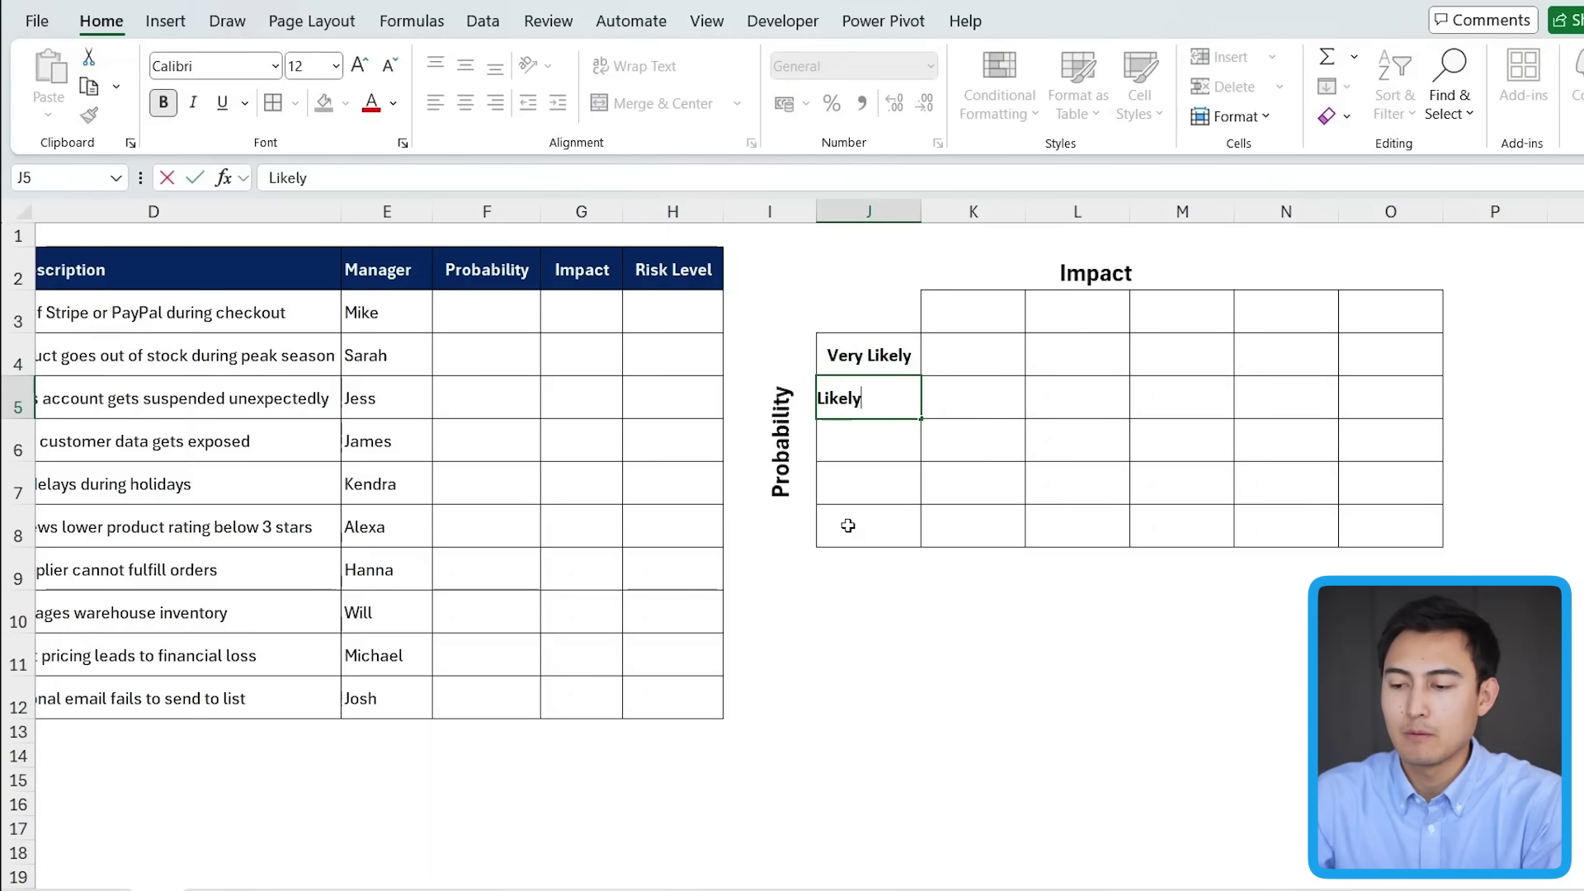
key("Return")
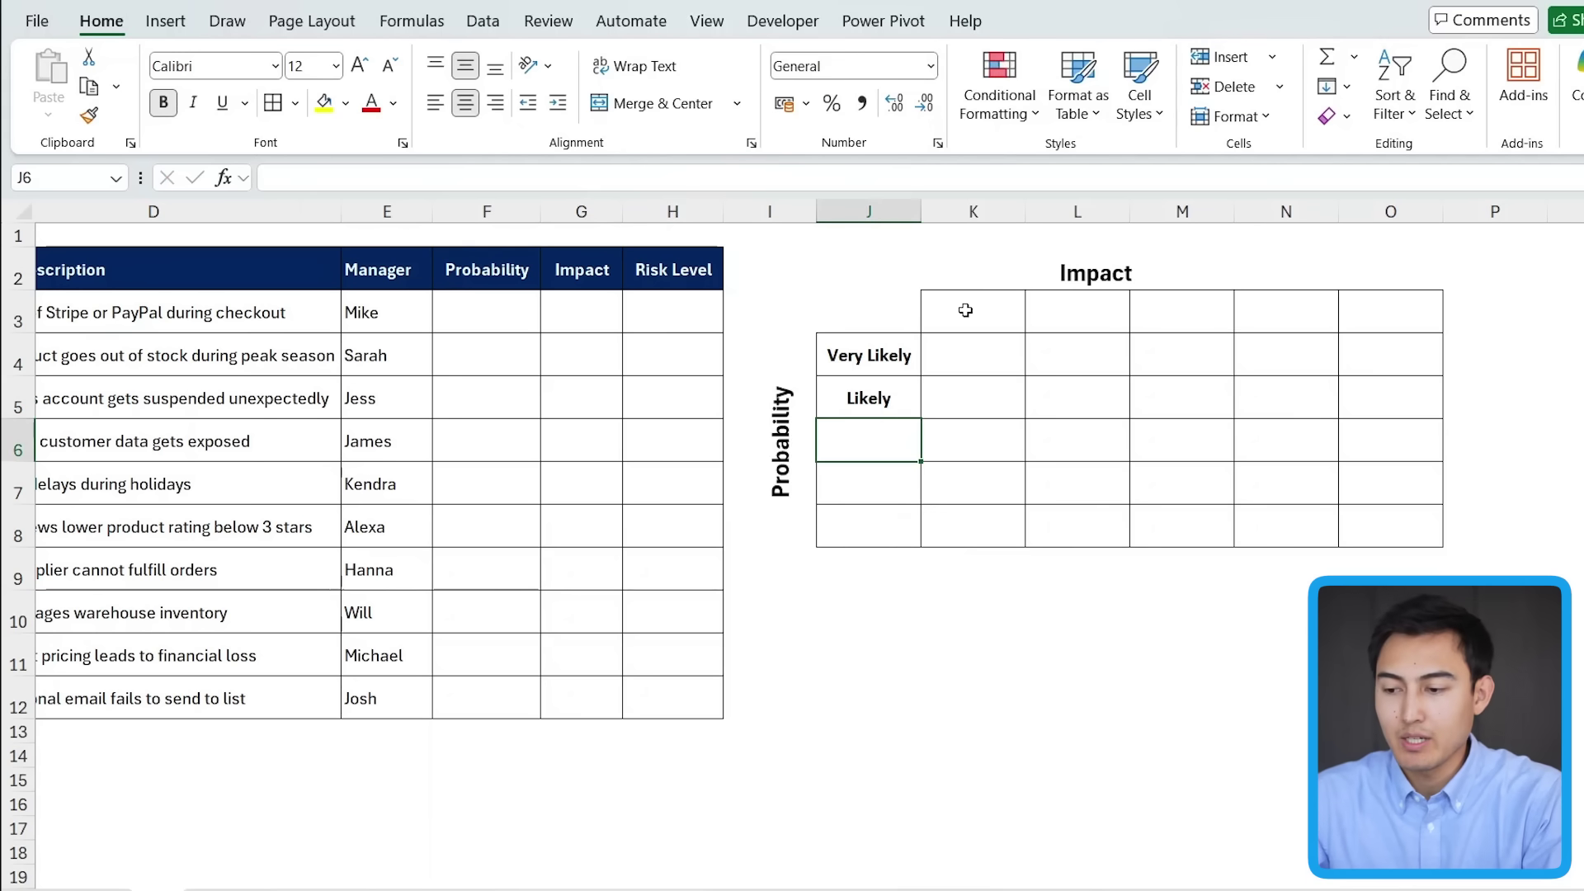
left_click_drag(965, 310, 1322, 336)
left_click(1117, 309)
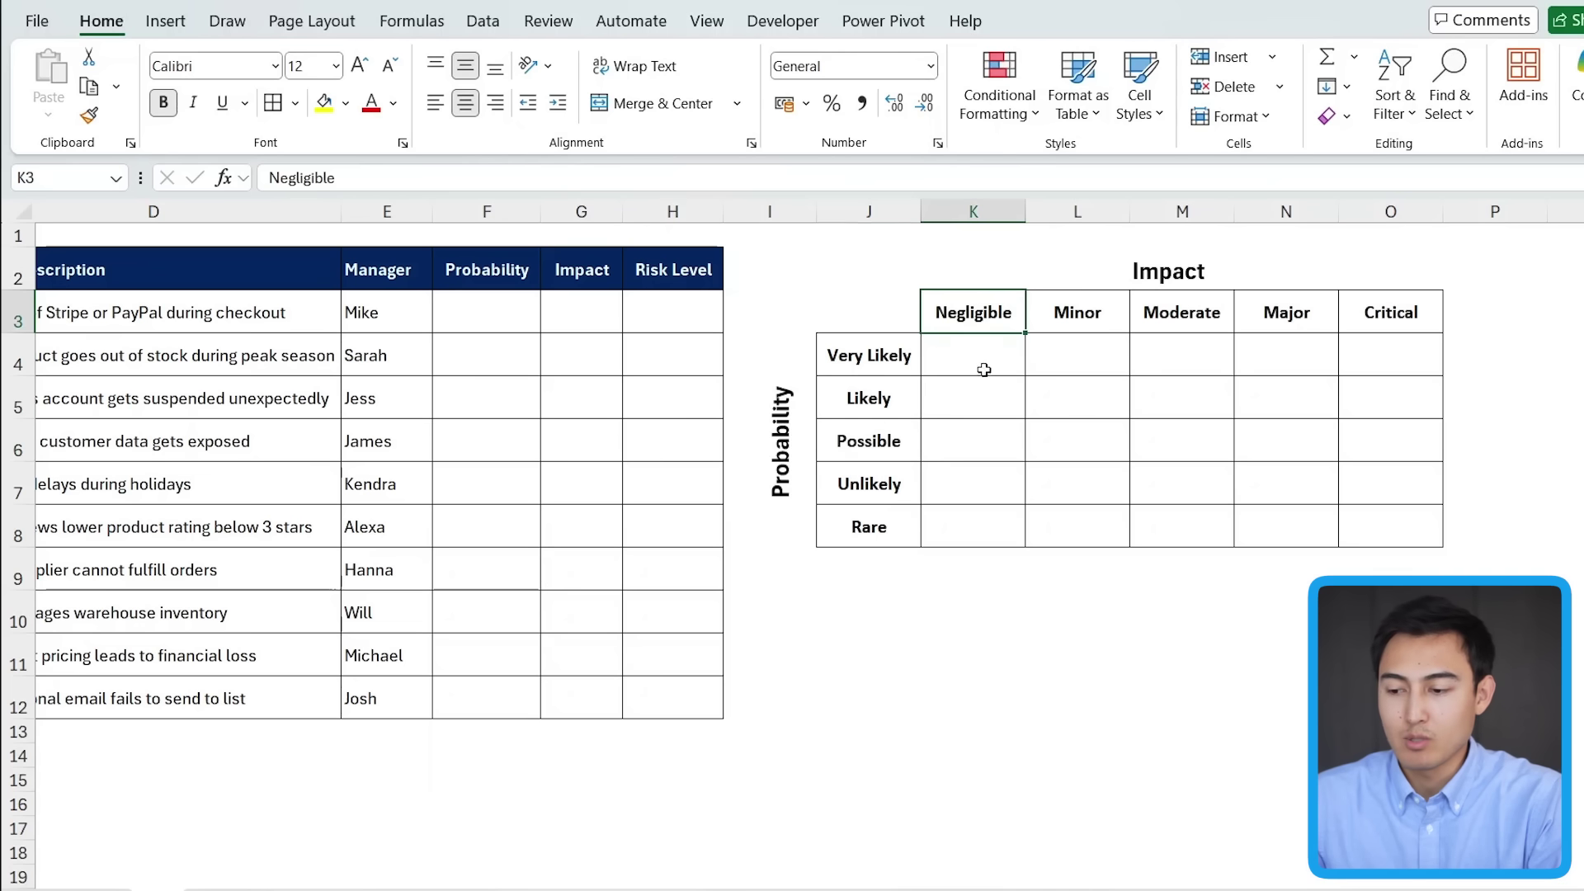
left_click(984, 363)
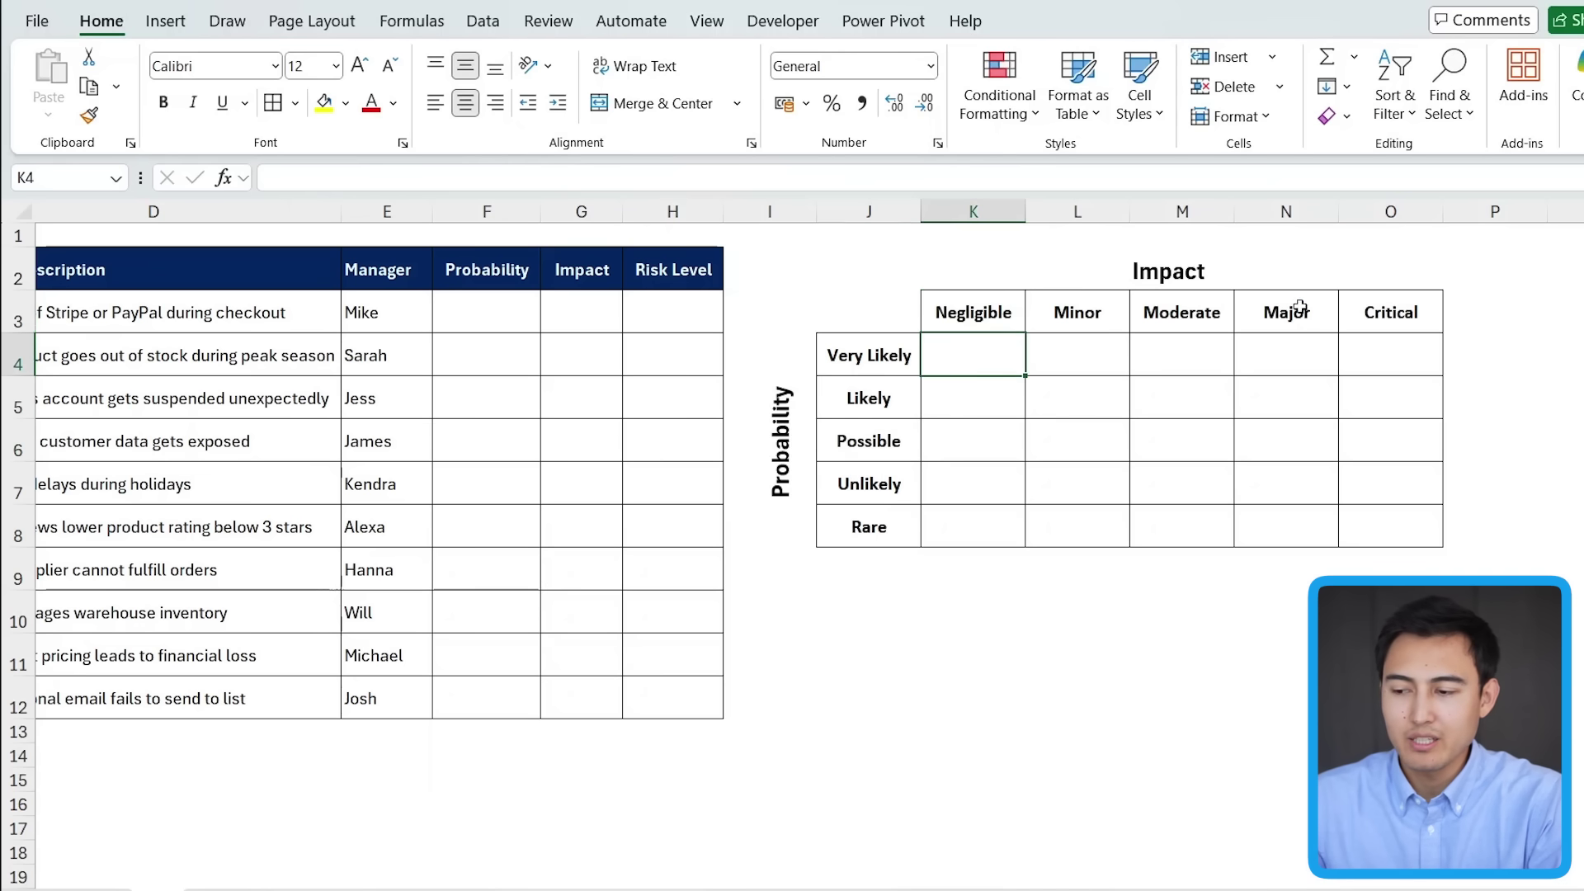
left_click(1366, 310)
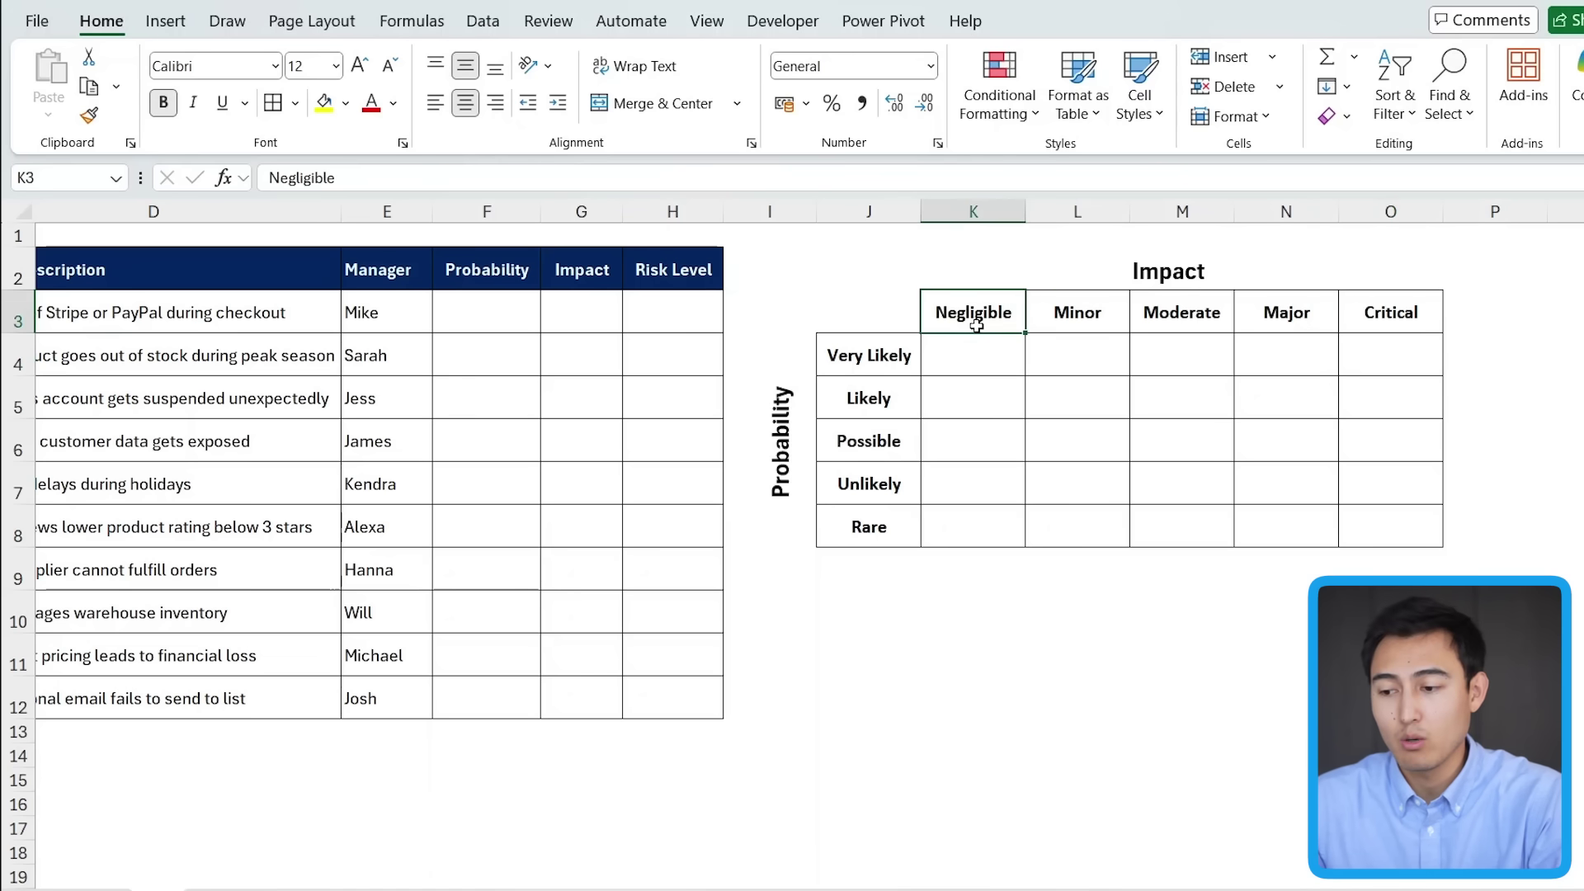
type("1")
key("Tab")
type("2")
key("Tab")
type("3")
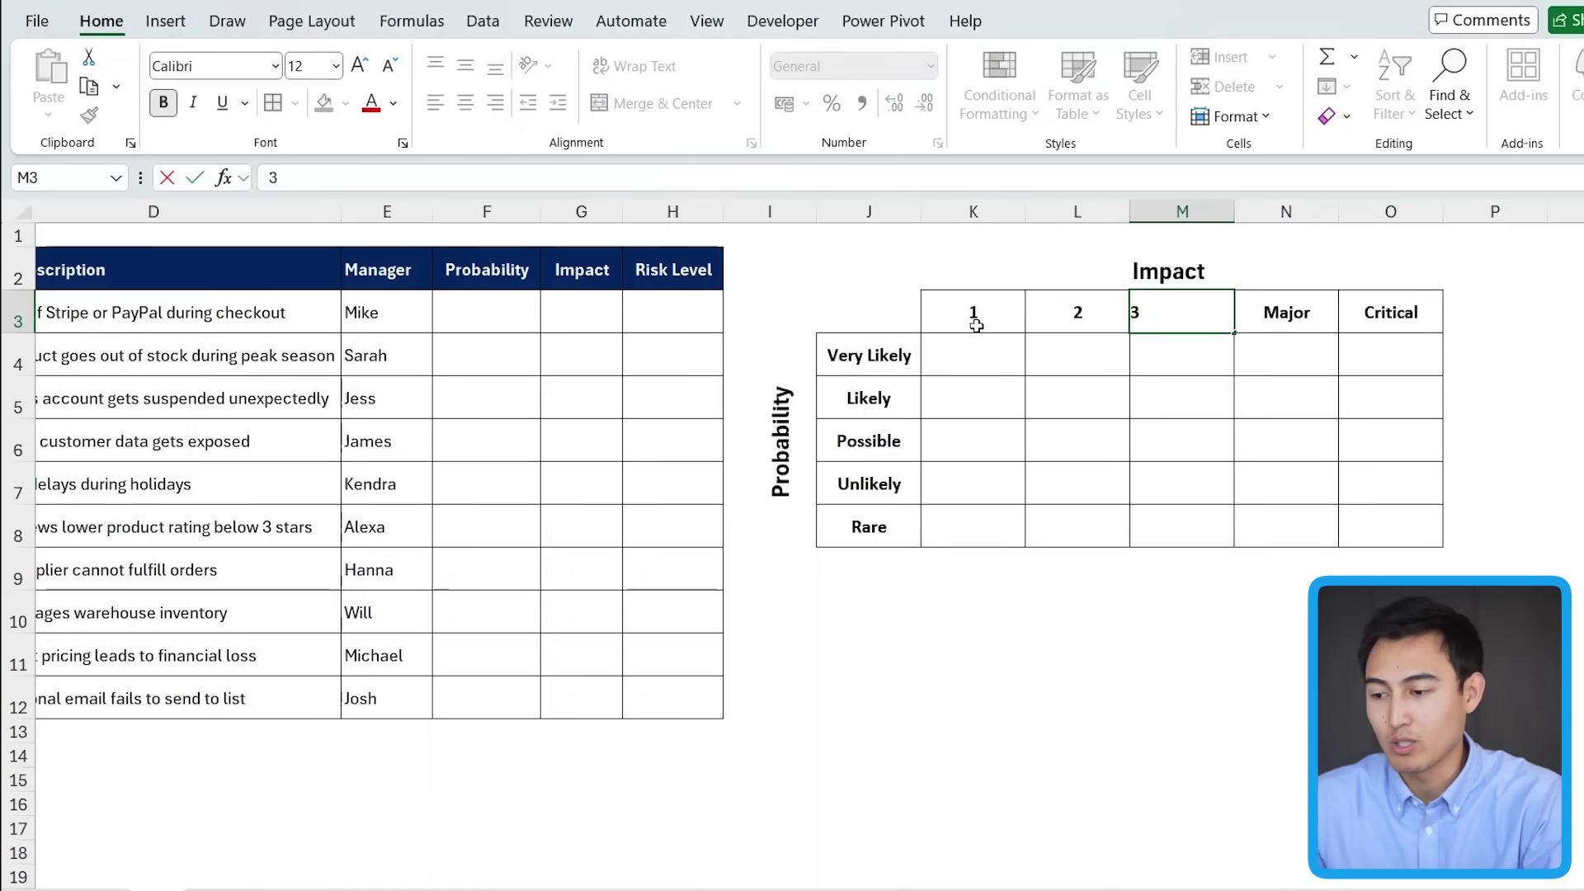
key("Escape")
key("ctrl+z")
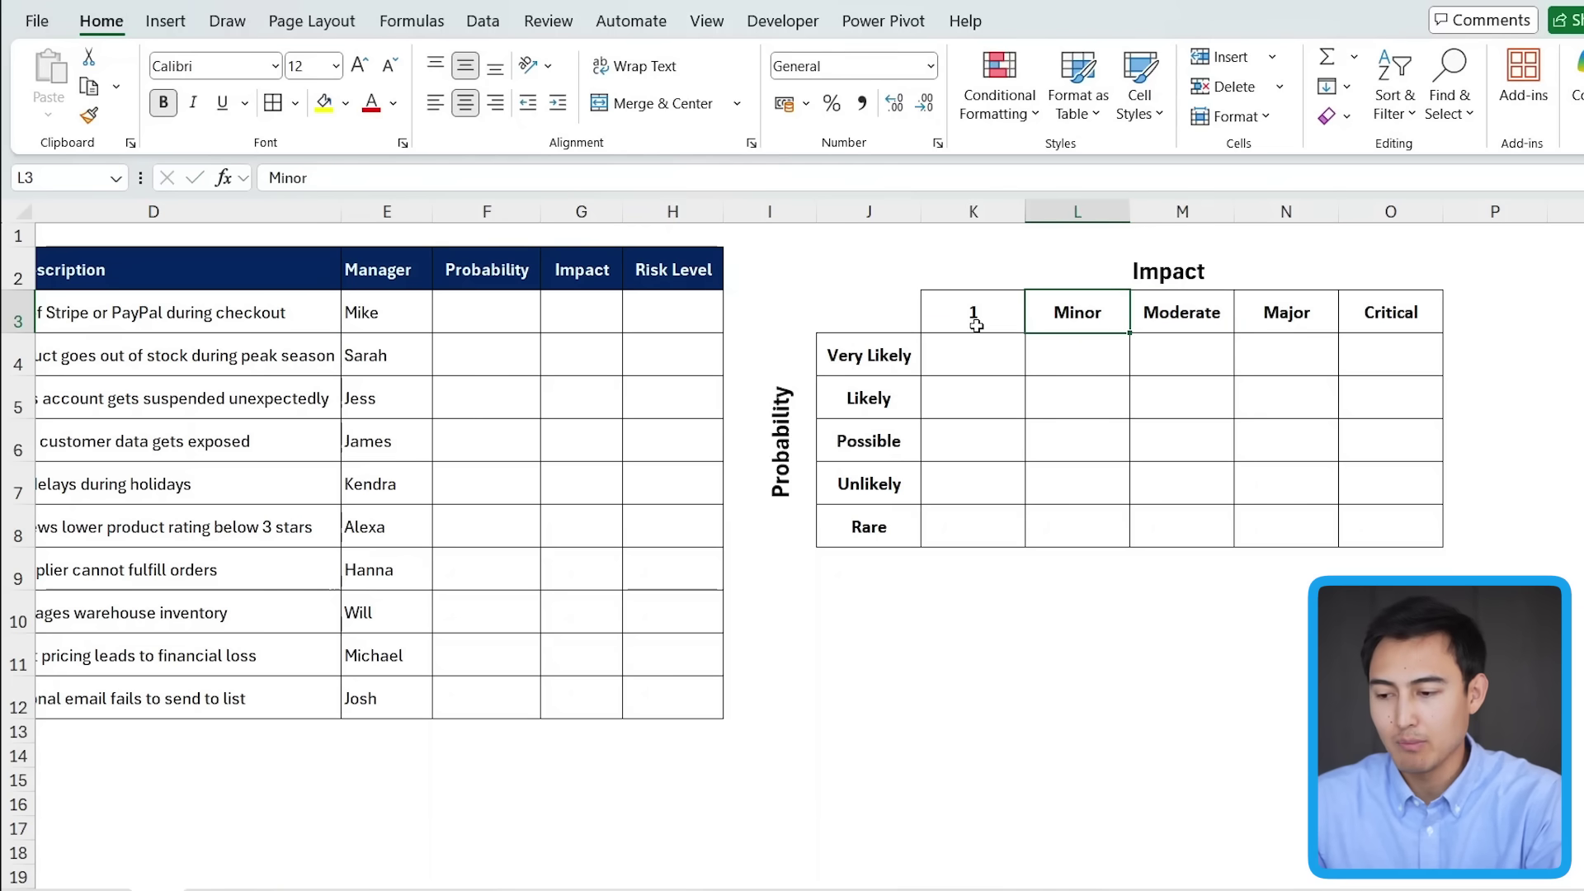
key("ctrl+z")
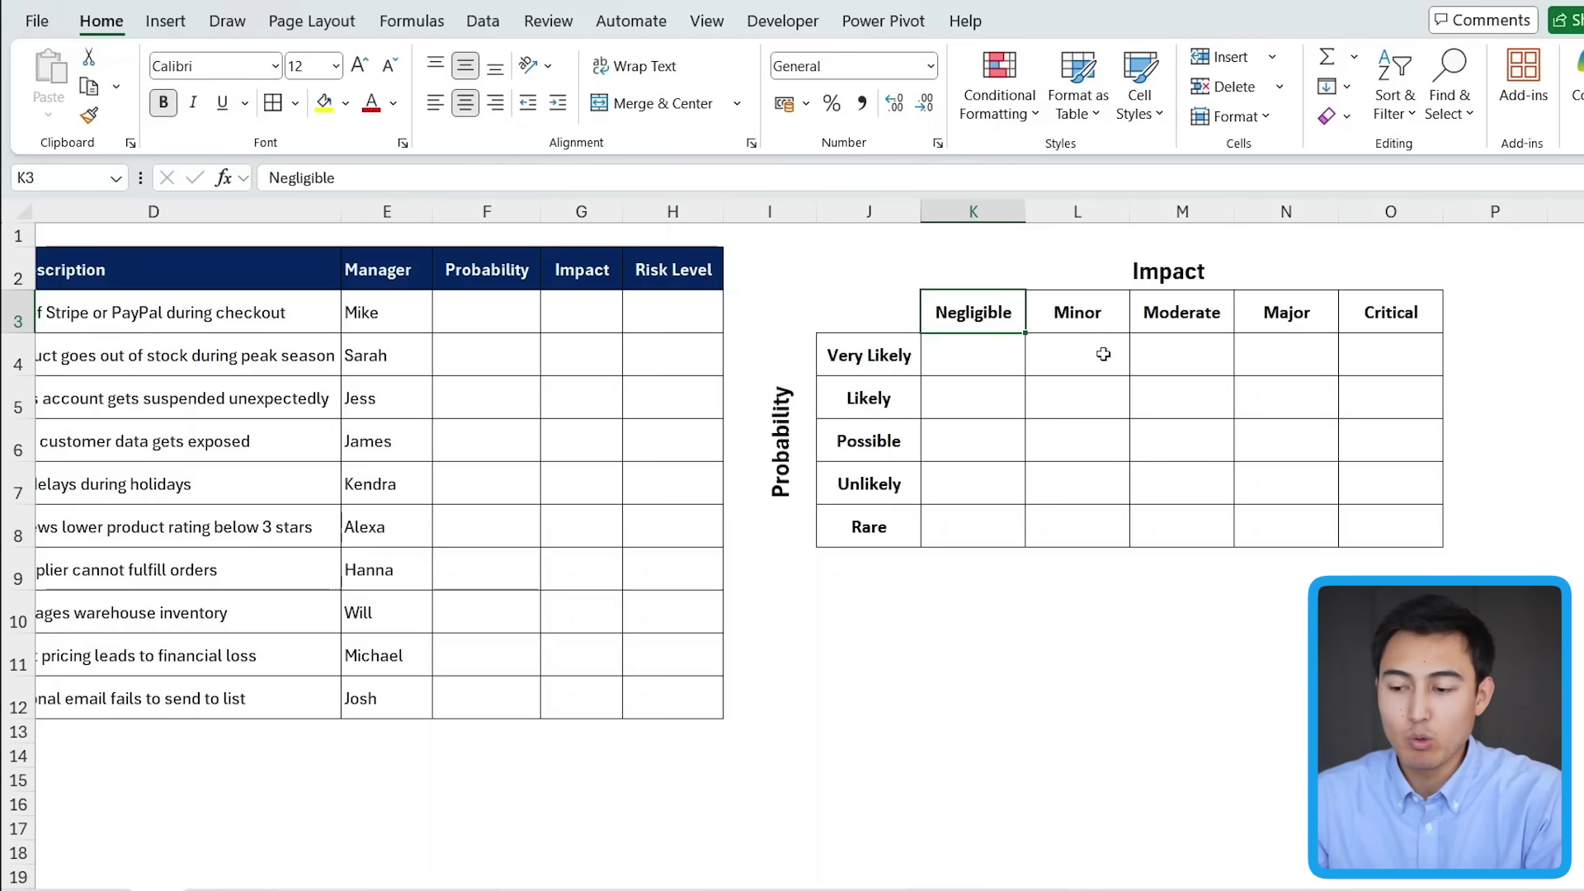
Enter Low in the Rare–Negligible cell and Extreme in the Very Likely–Critical cell
left_click(959, 530)
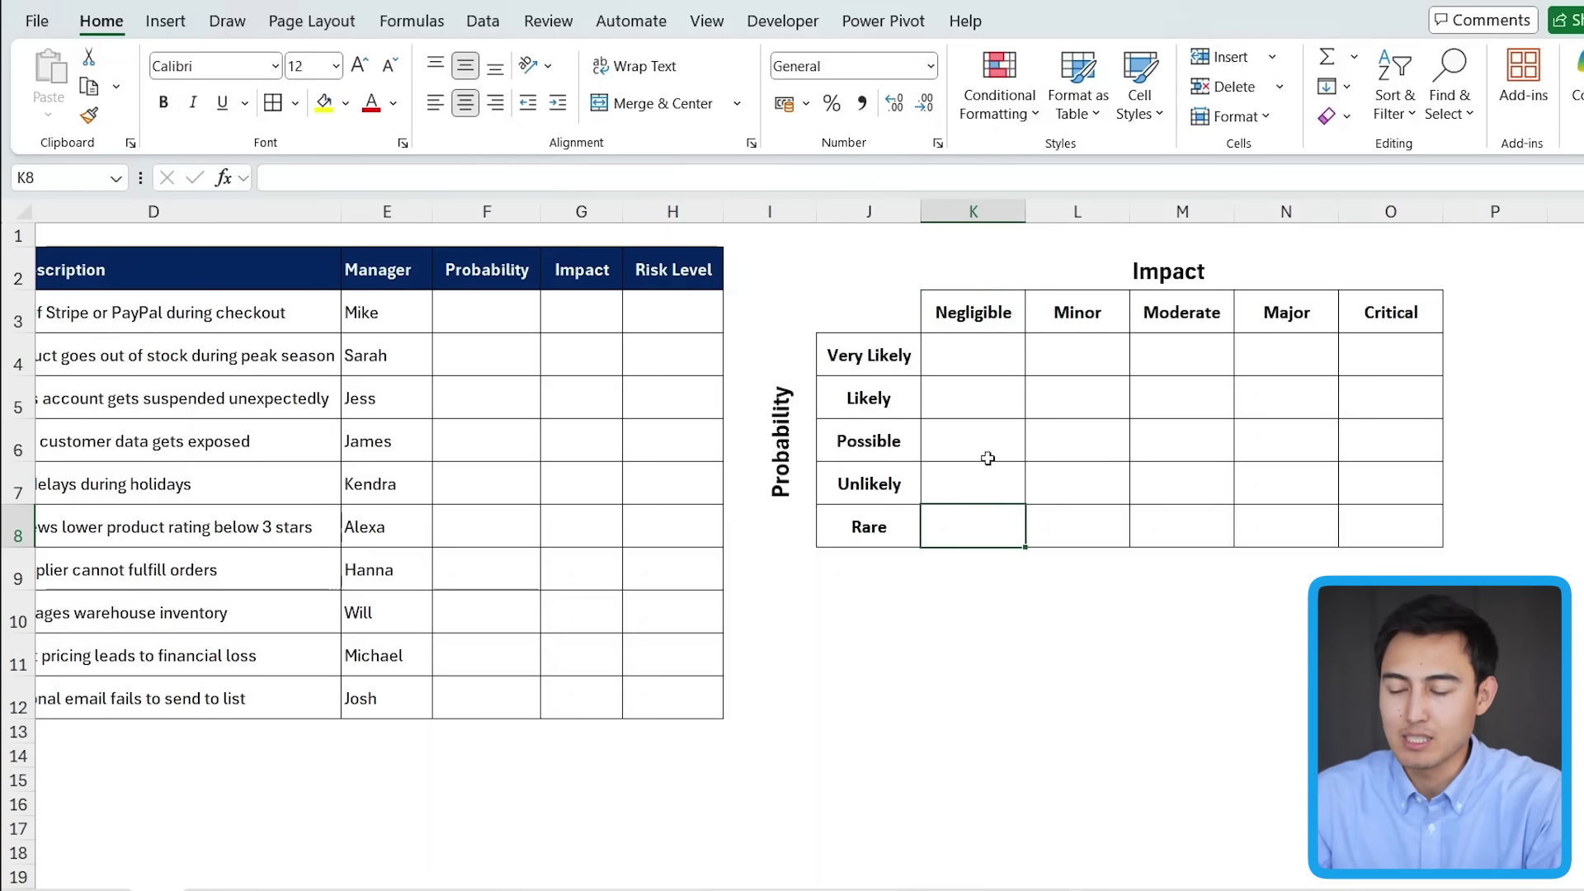
type("L")
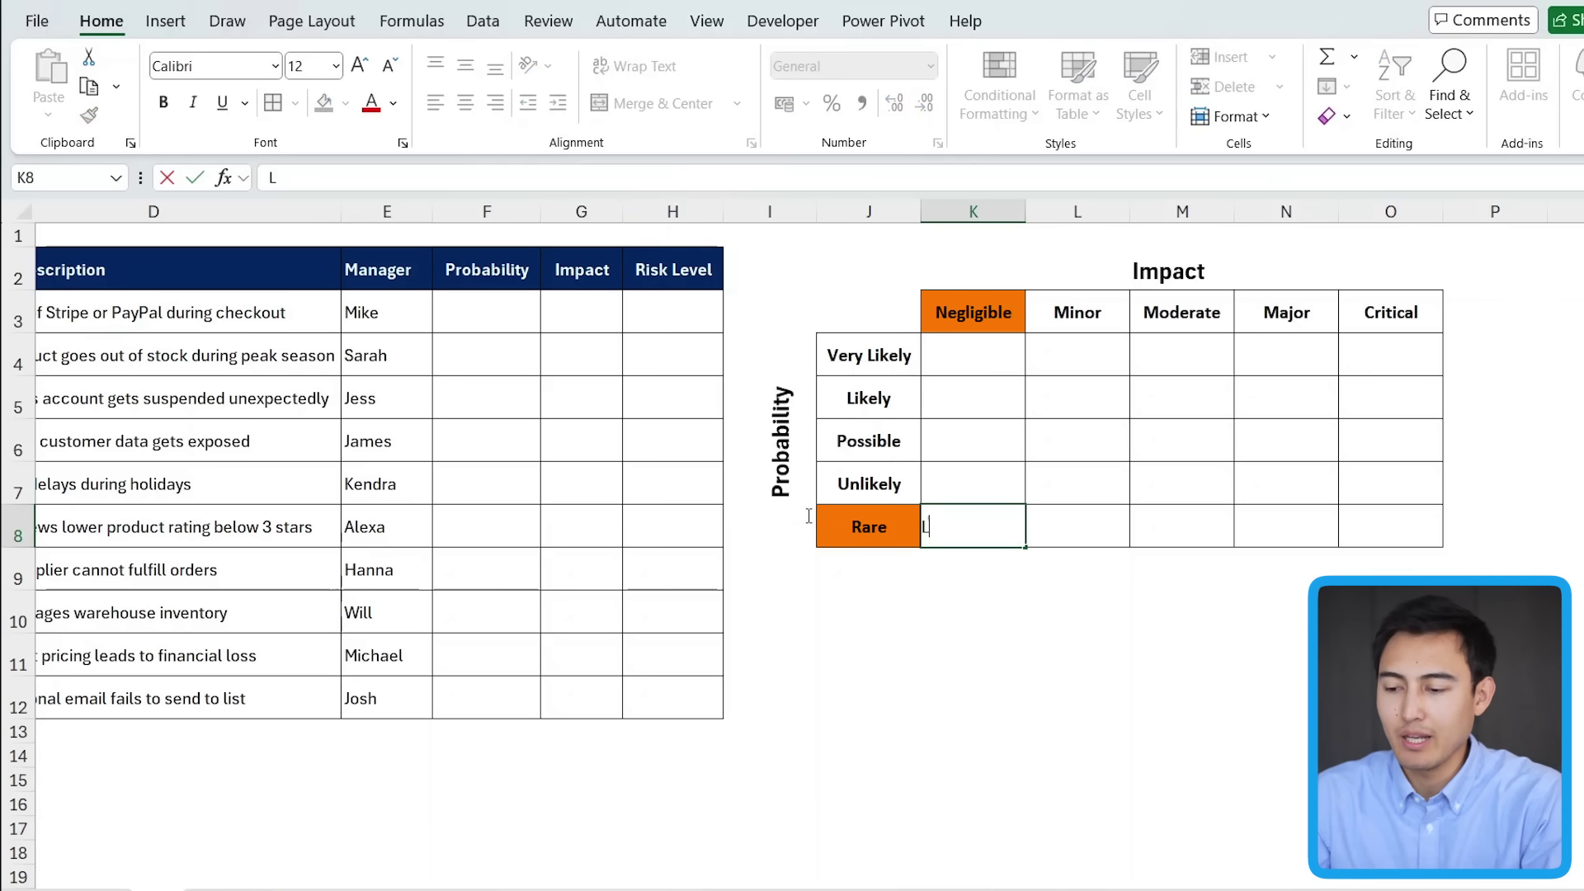
type("ow")
key("Right")
key("Right")
key("Right")
key("Right")
key("Up")
key("Up")
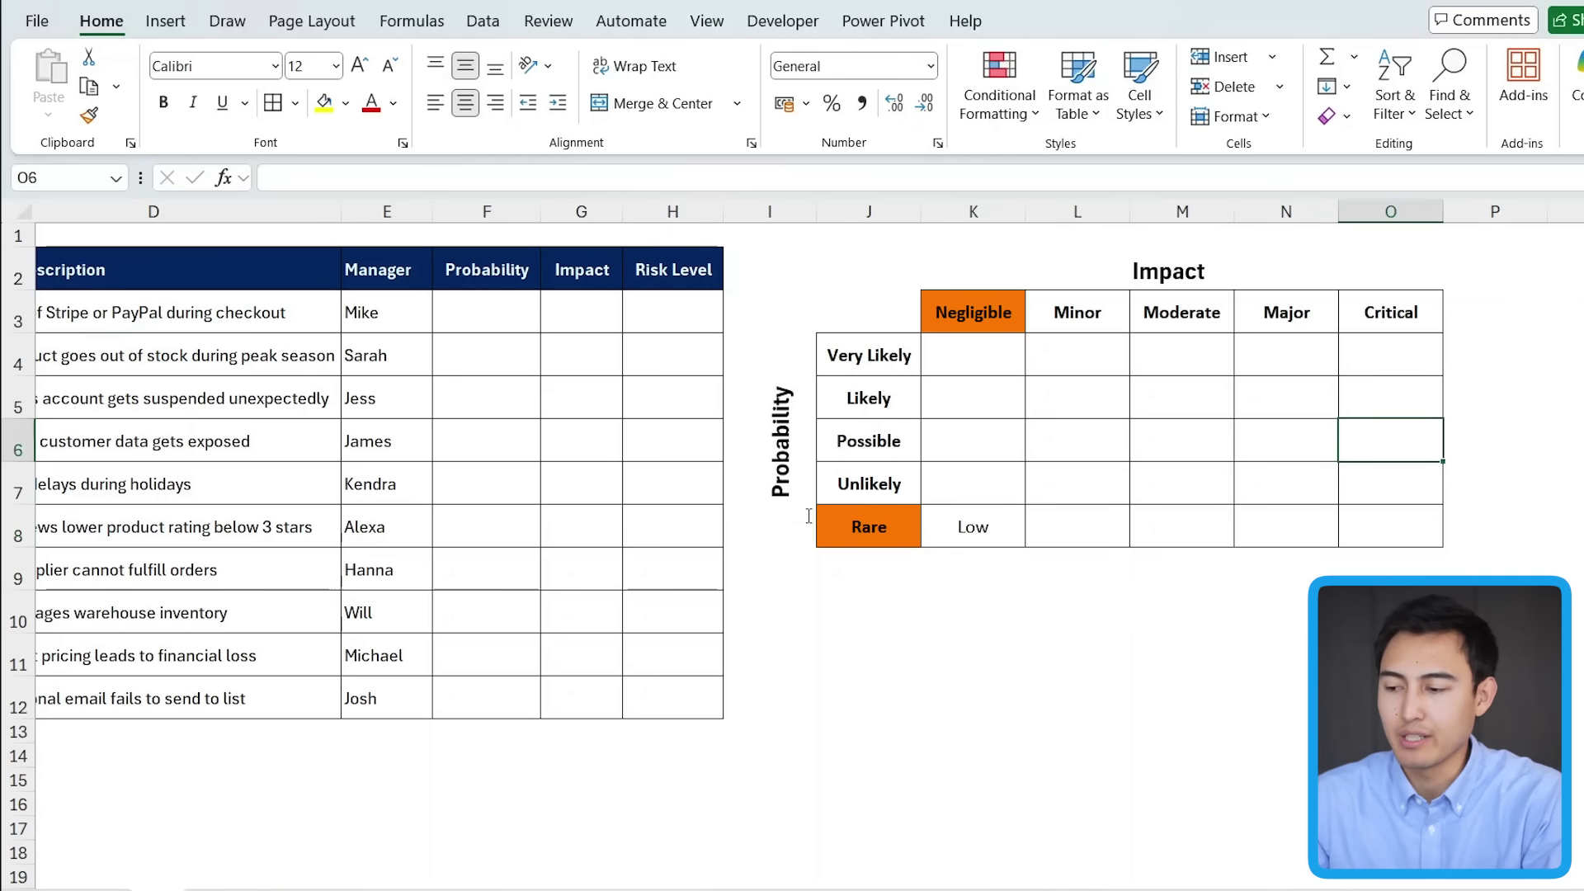
key("Up")
key("Up")
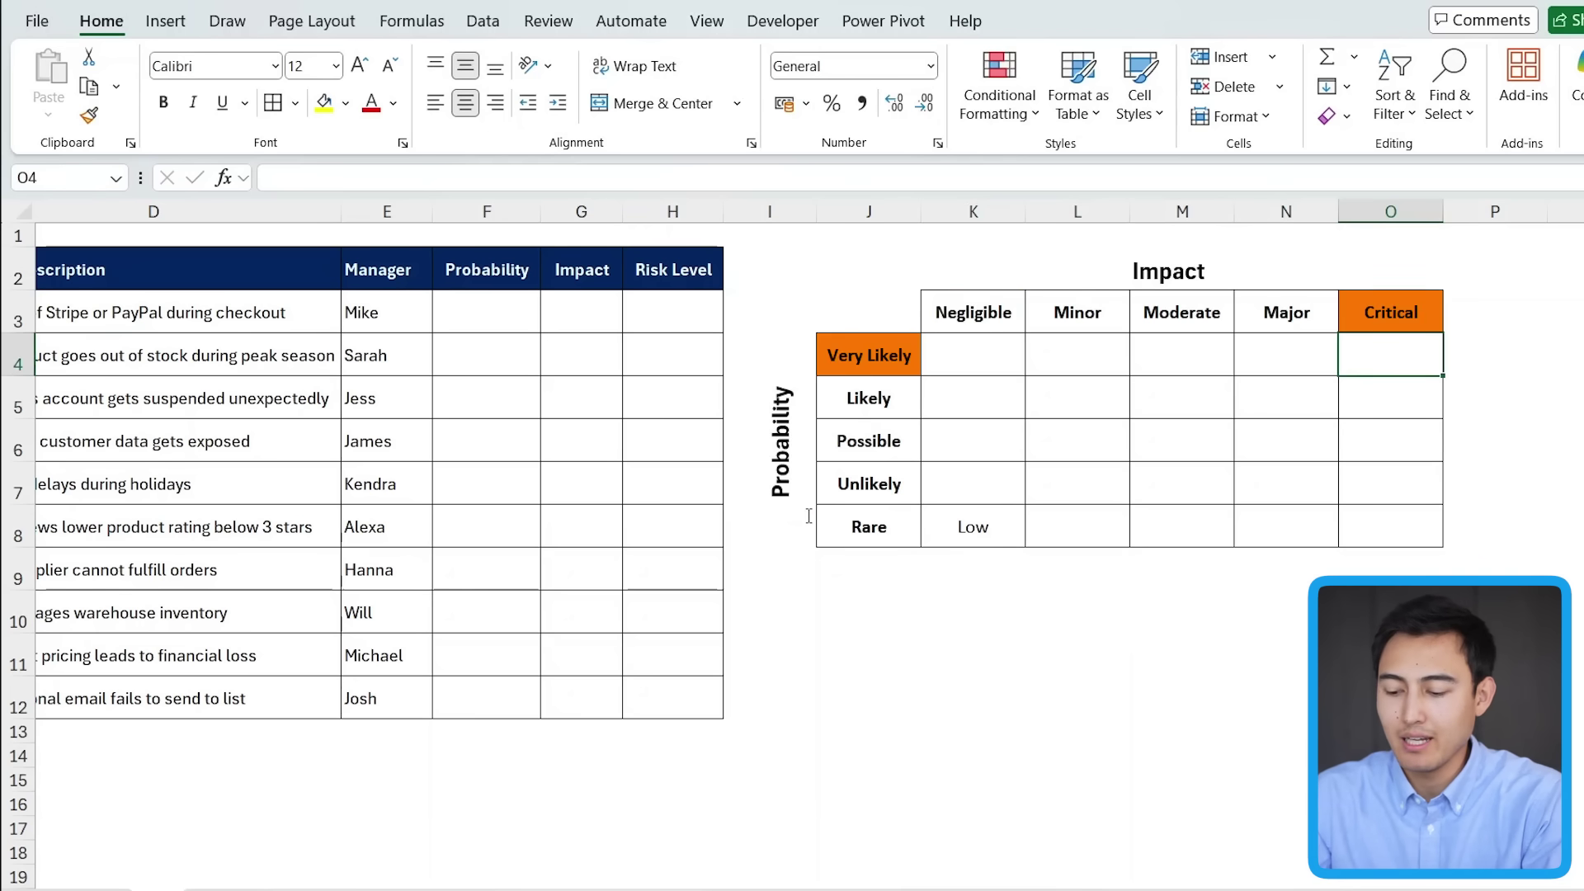
type("Extreme")
key("Return")
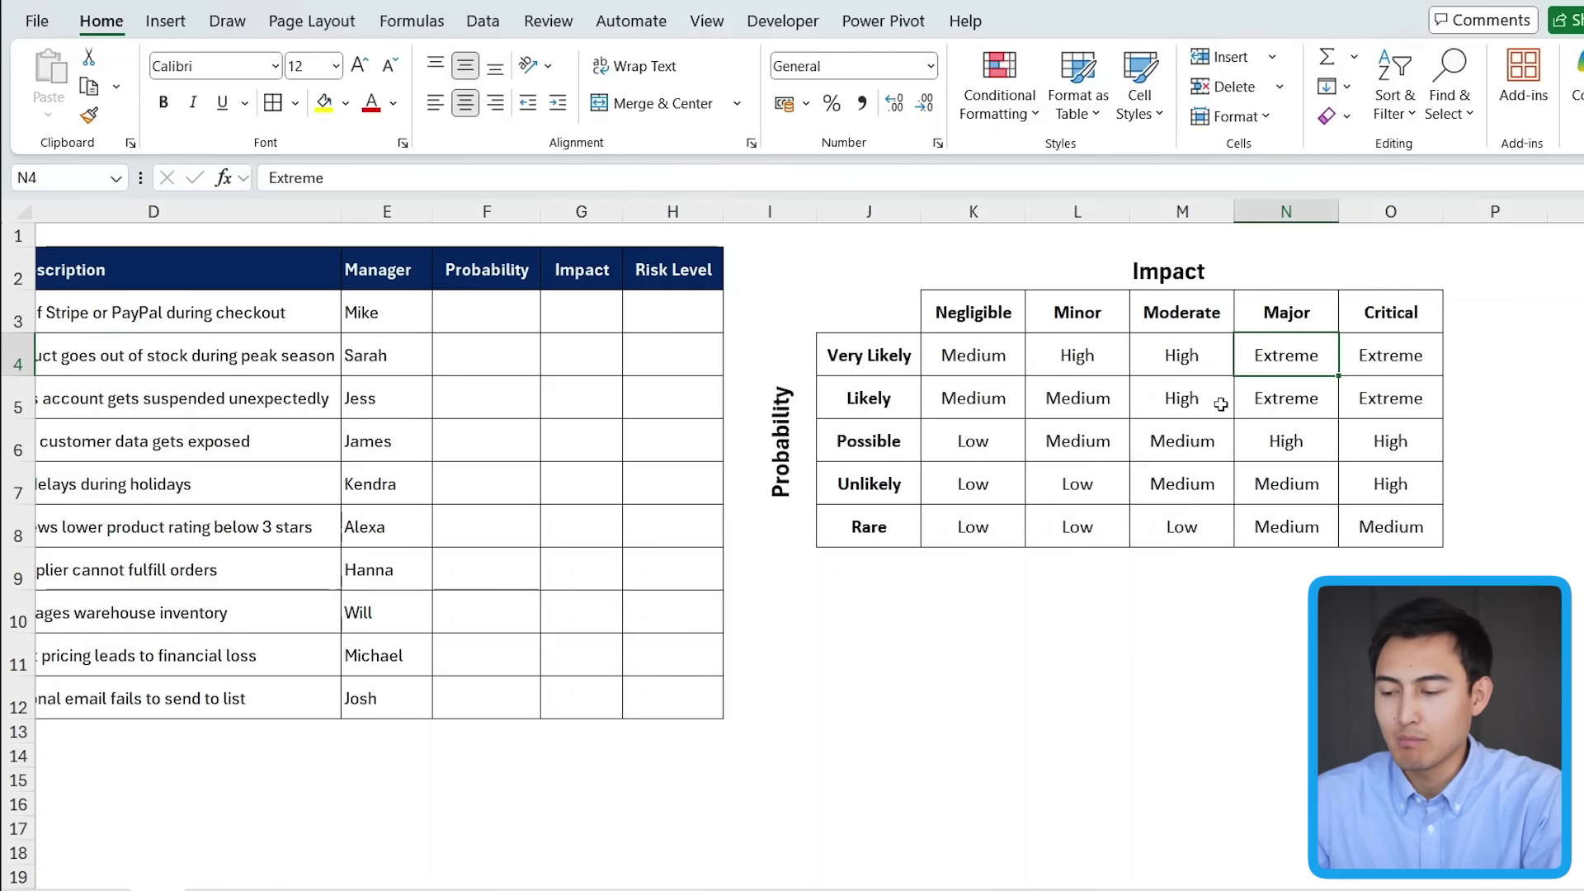
Fill the four Extreme cells N4:O5 dark red
left_click(1261, 402)
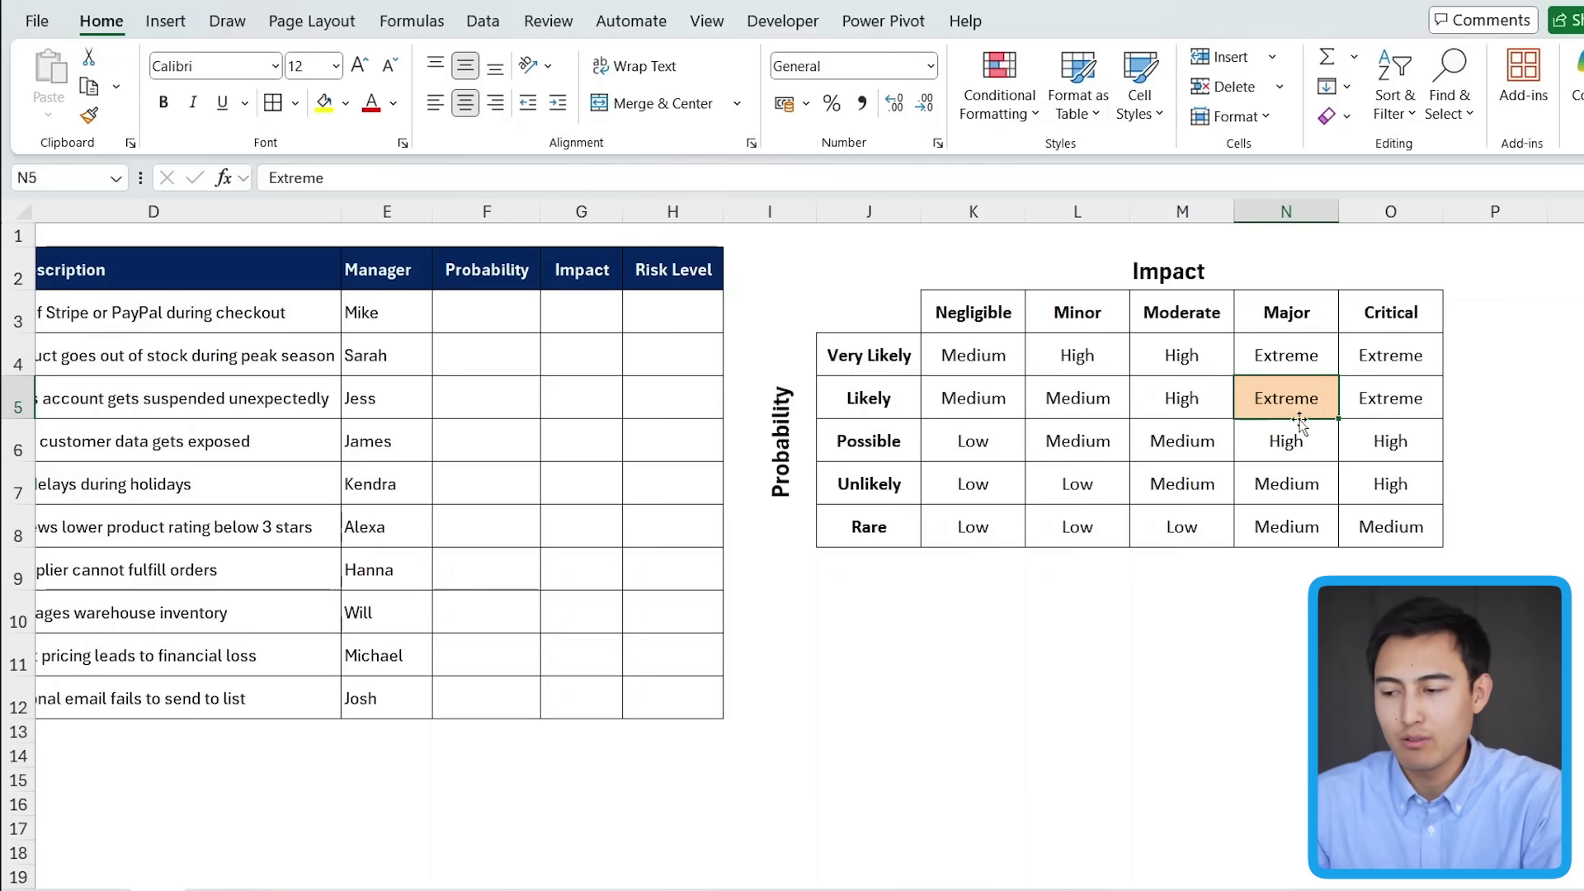
key("F4")
key("Up")
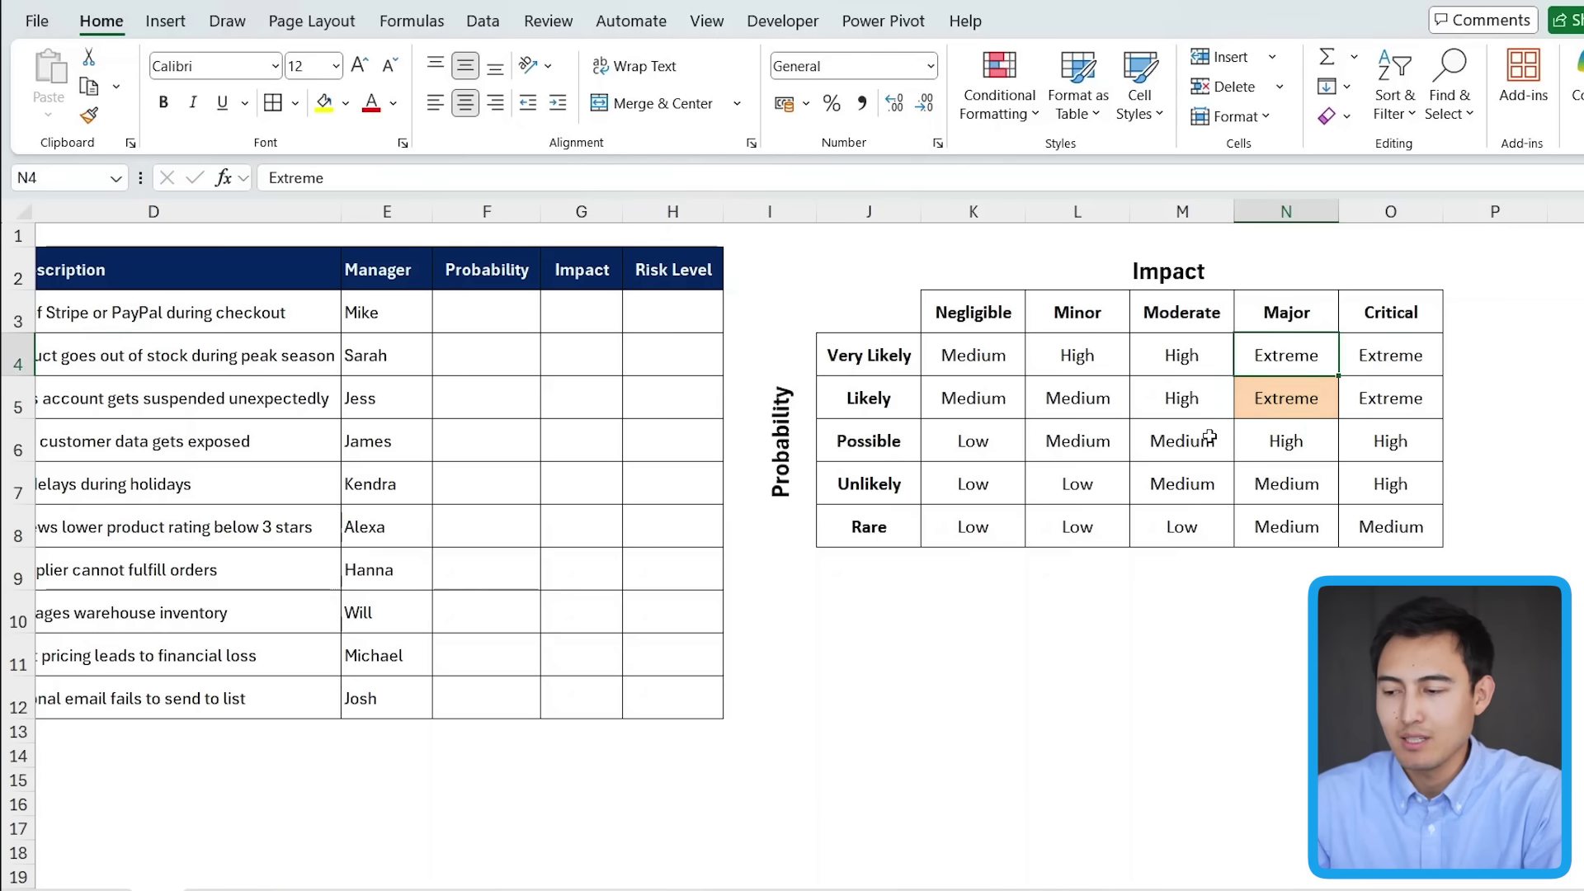
key("shift+Down")
key("shift+Right")
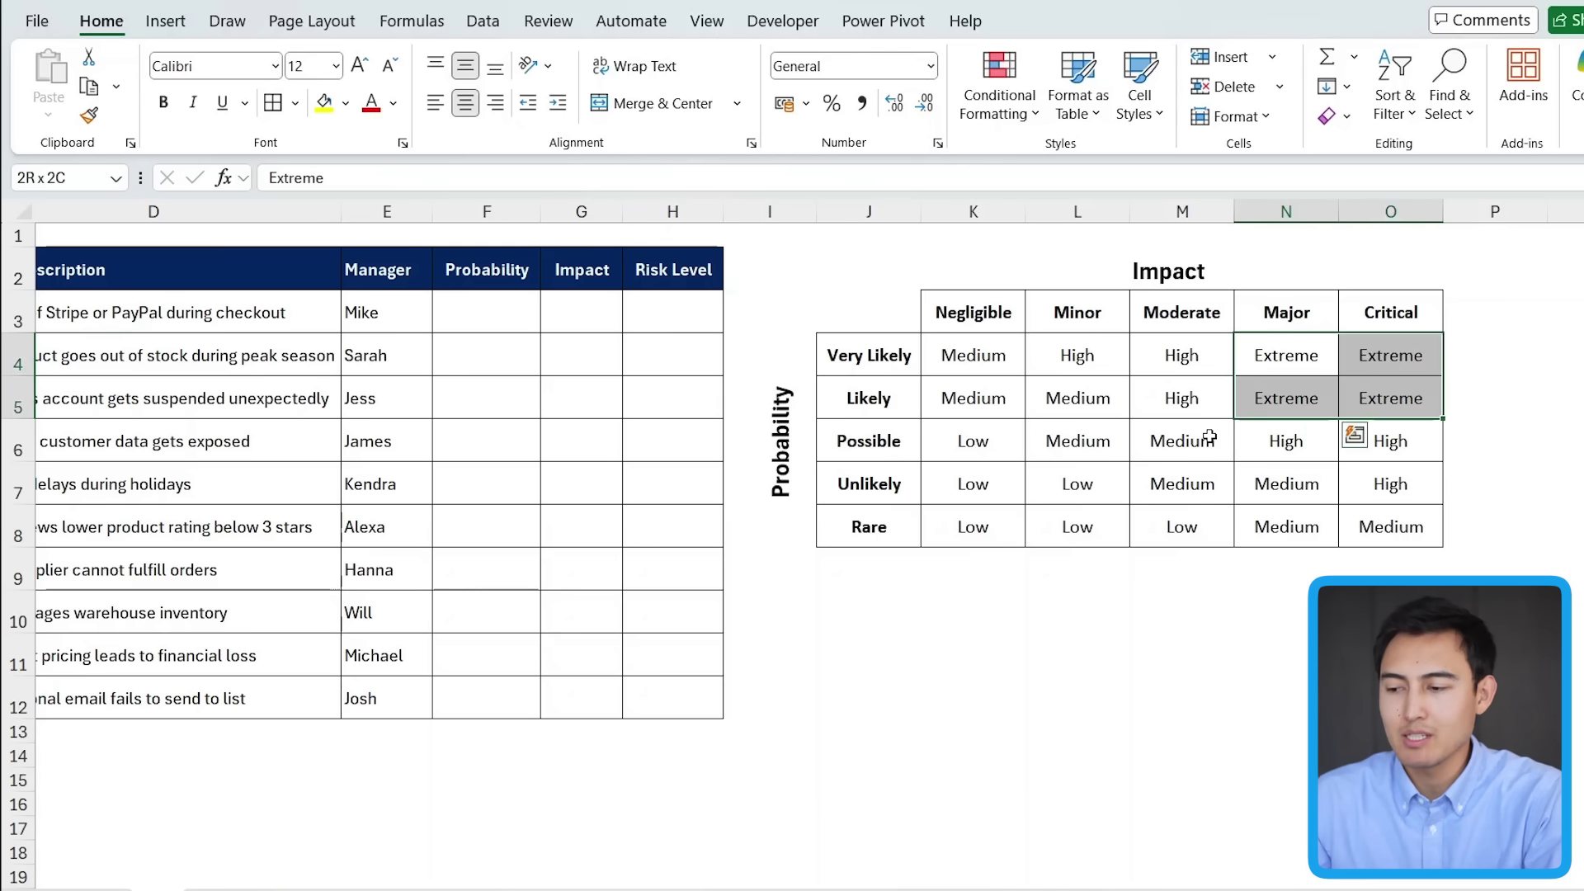
key("shift+Up")
key("shift+Left")
key("shift+Down")
key("shift+Right")
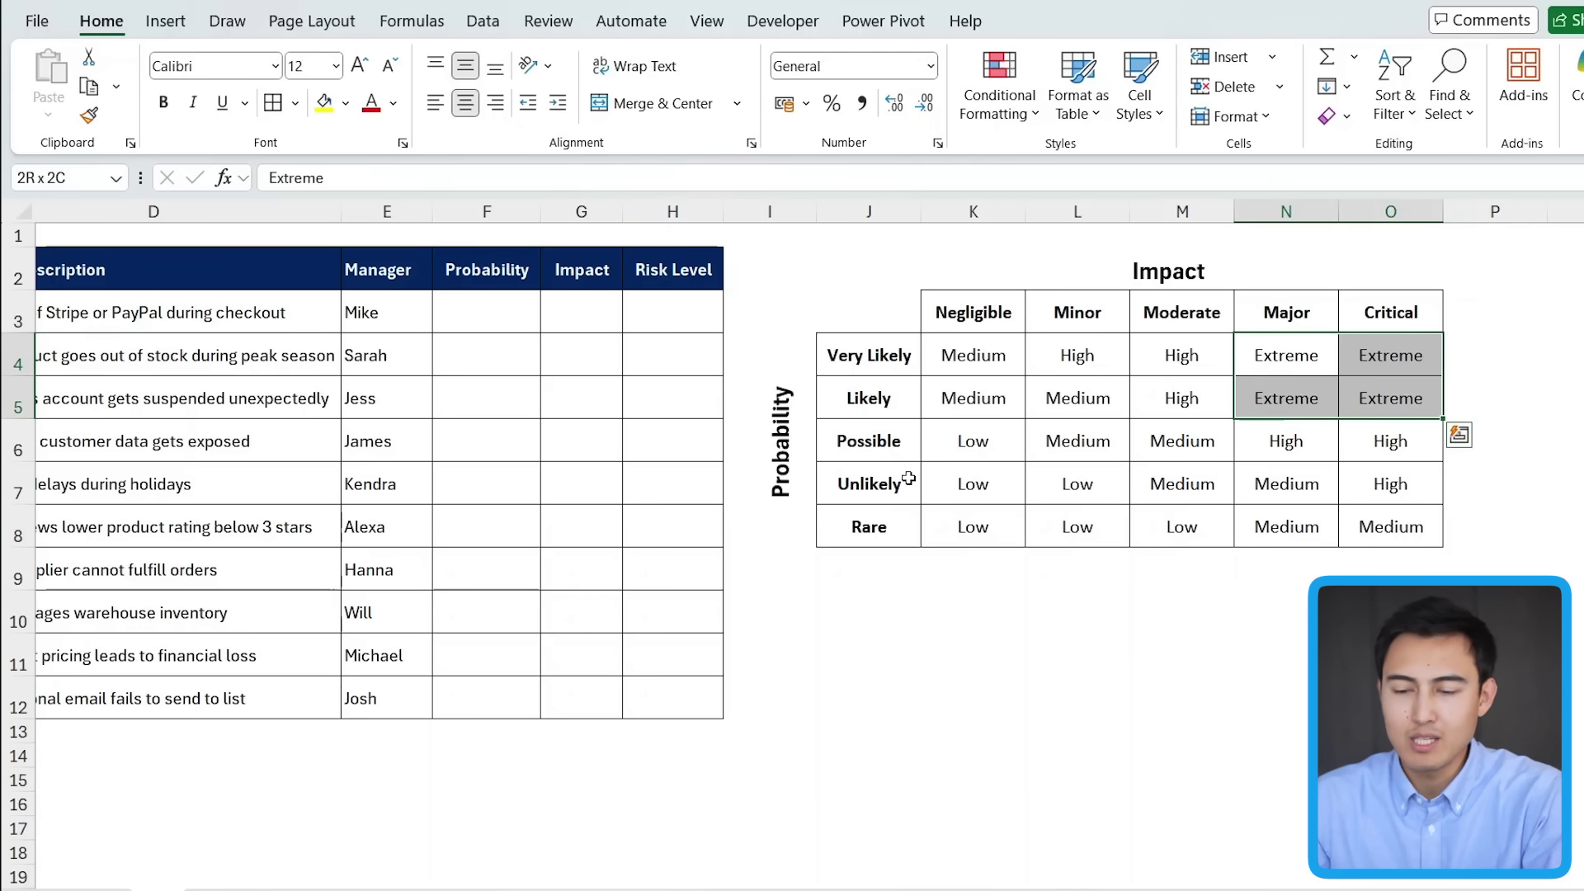
left_click(346, 105)
left_click(326, 453)
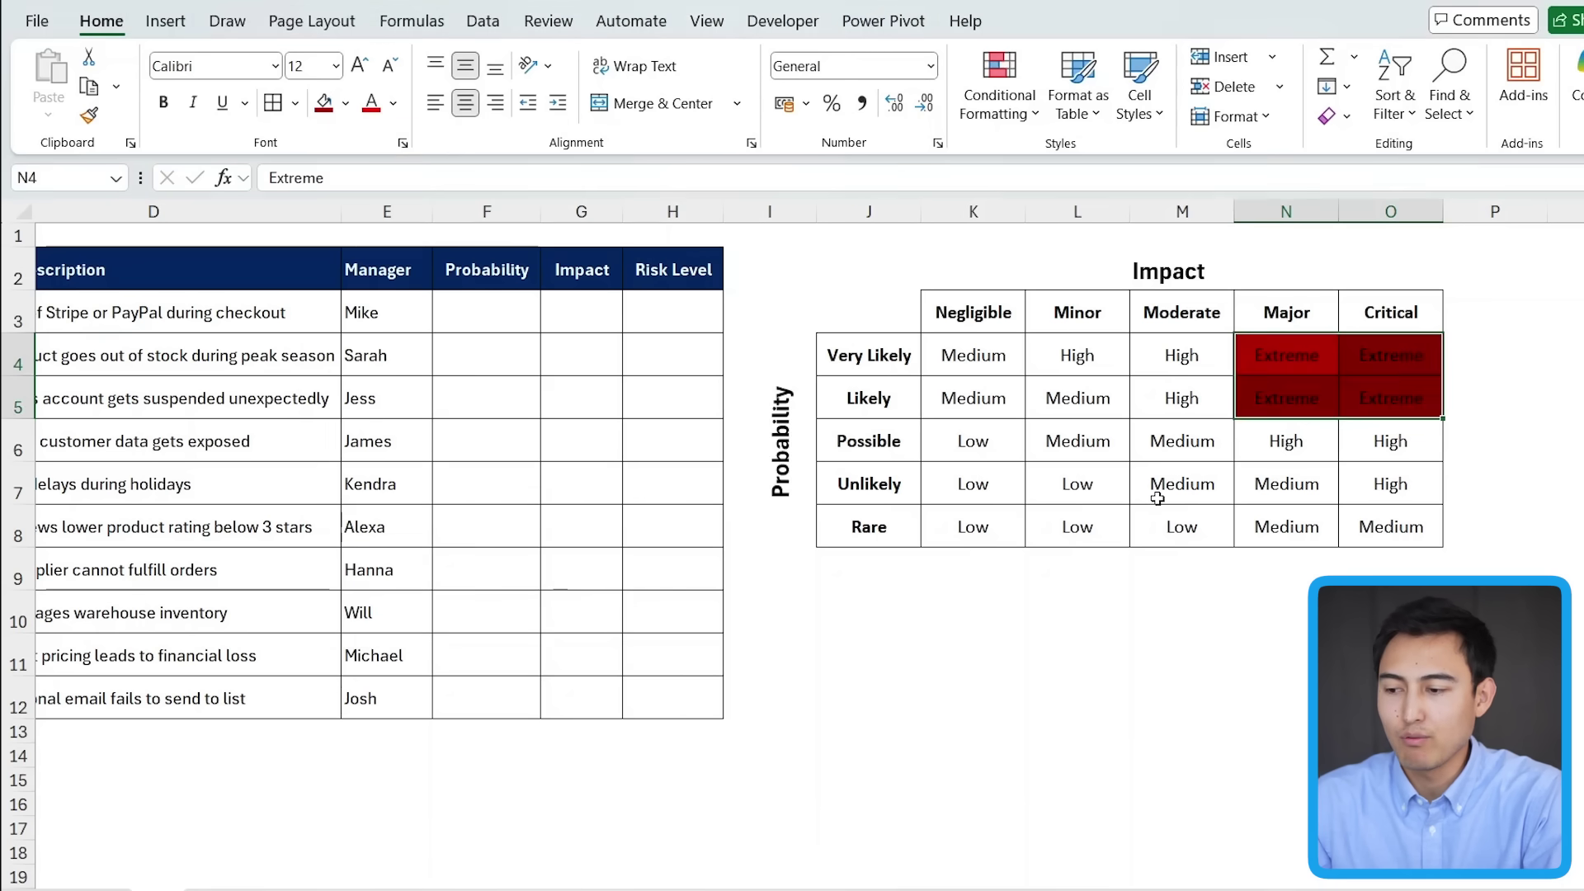
key("Left")
key("Left")
key("Left")
key("Left")
Fill the Low cells green, including Unlikely/Minor, Rare/Minor and Rare/Moderate
key("Down")
key("Down")
key("Right")
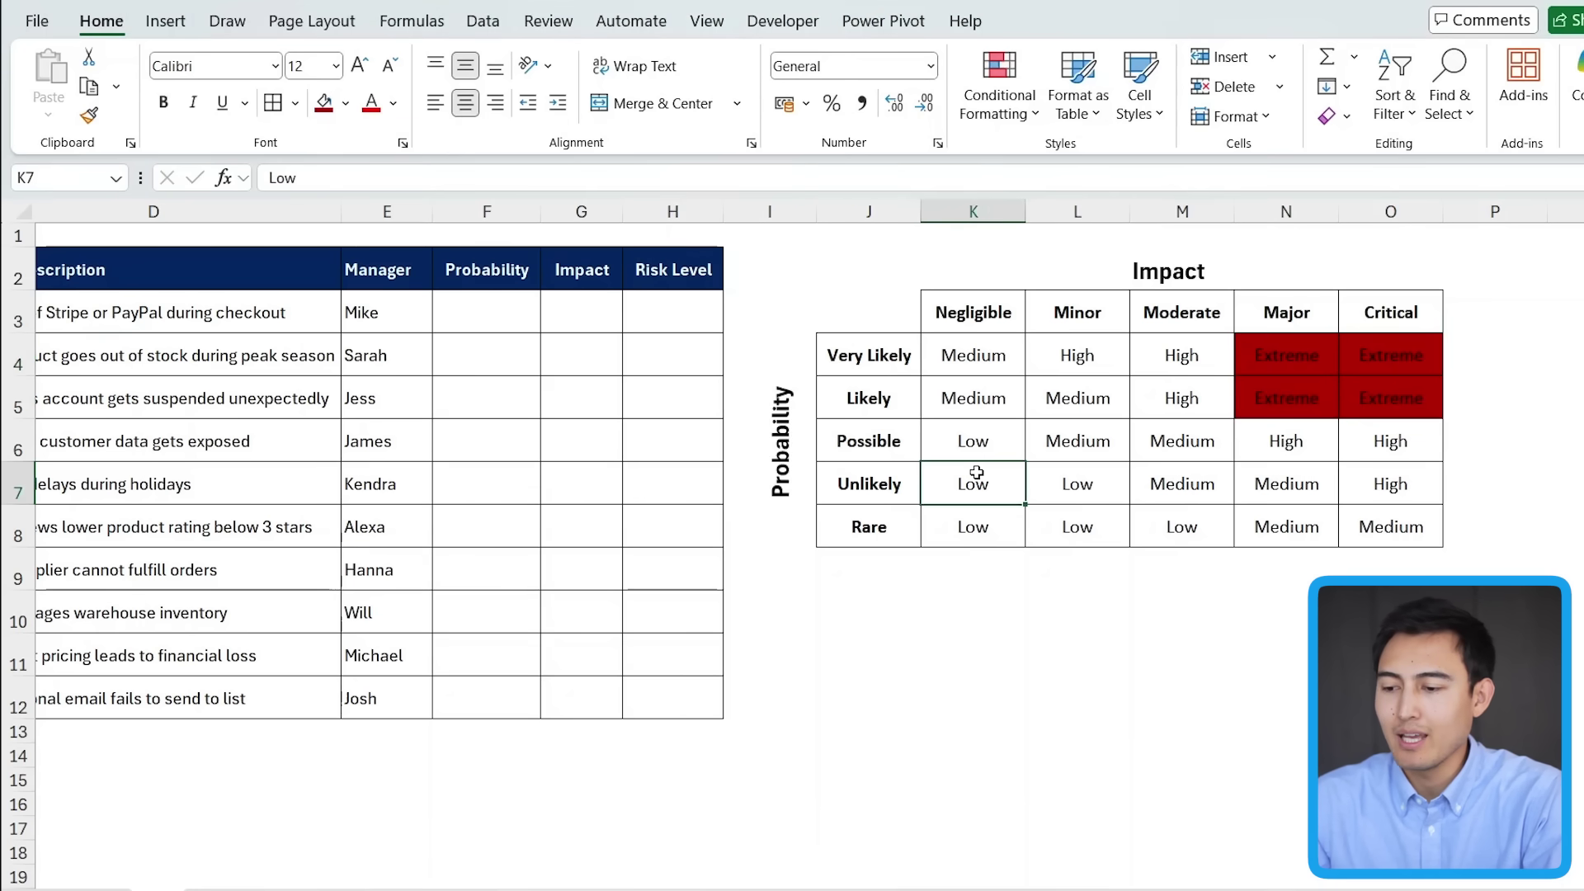
key("shift+Down")
key("shift+Down")
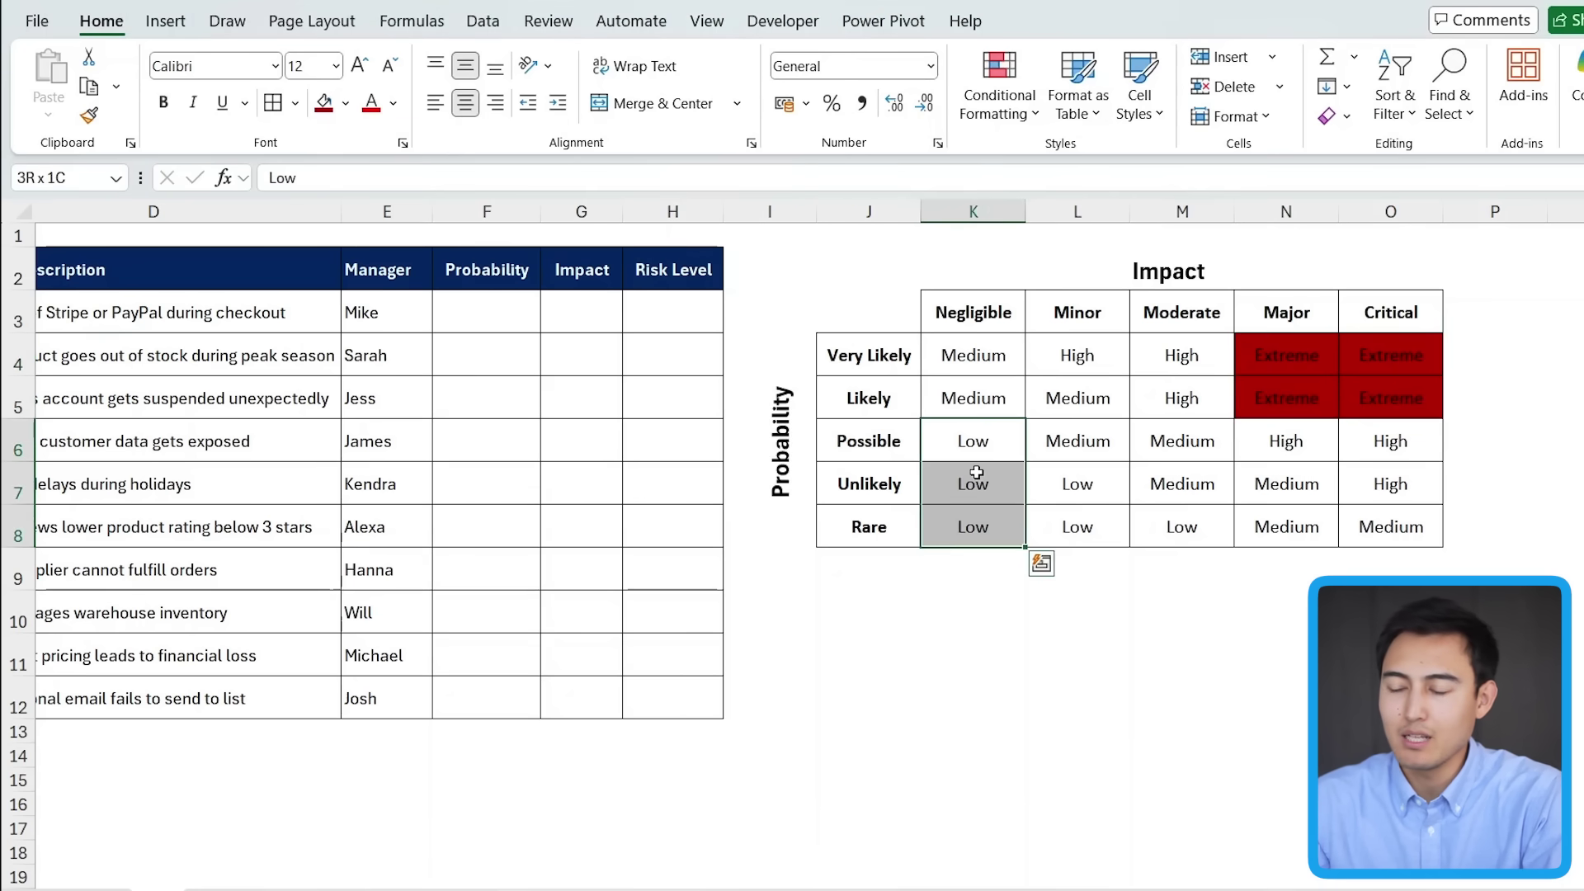
left_click(1073, 487, "ctrl")
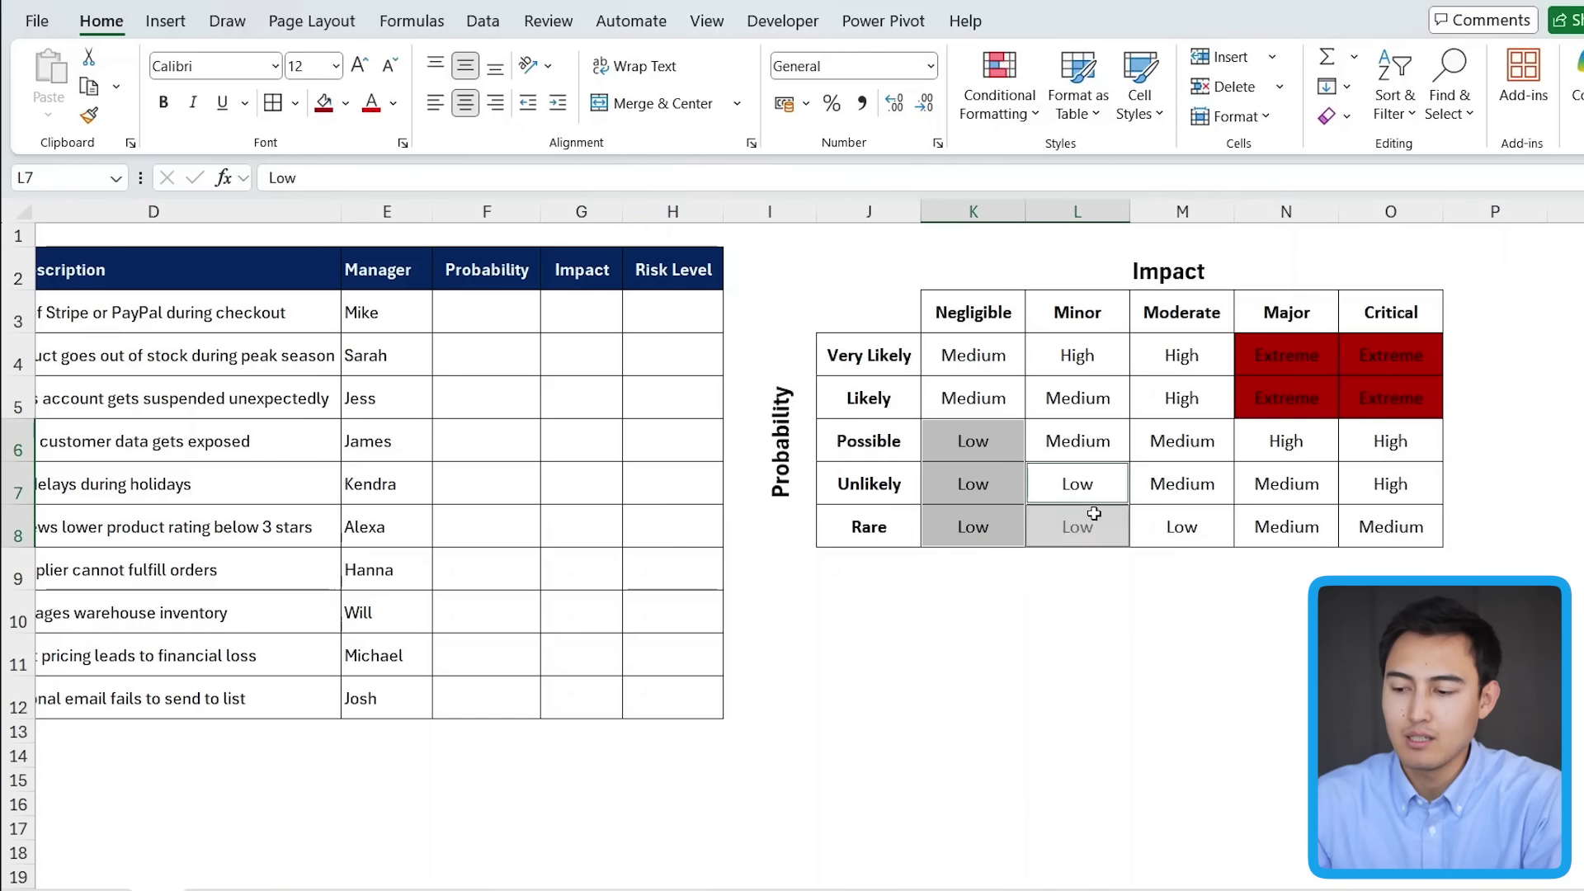
left_click(1059, 530, "ctrl")
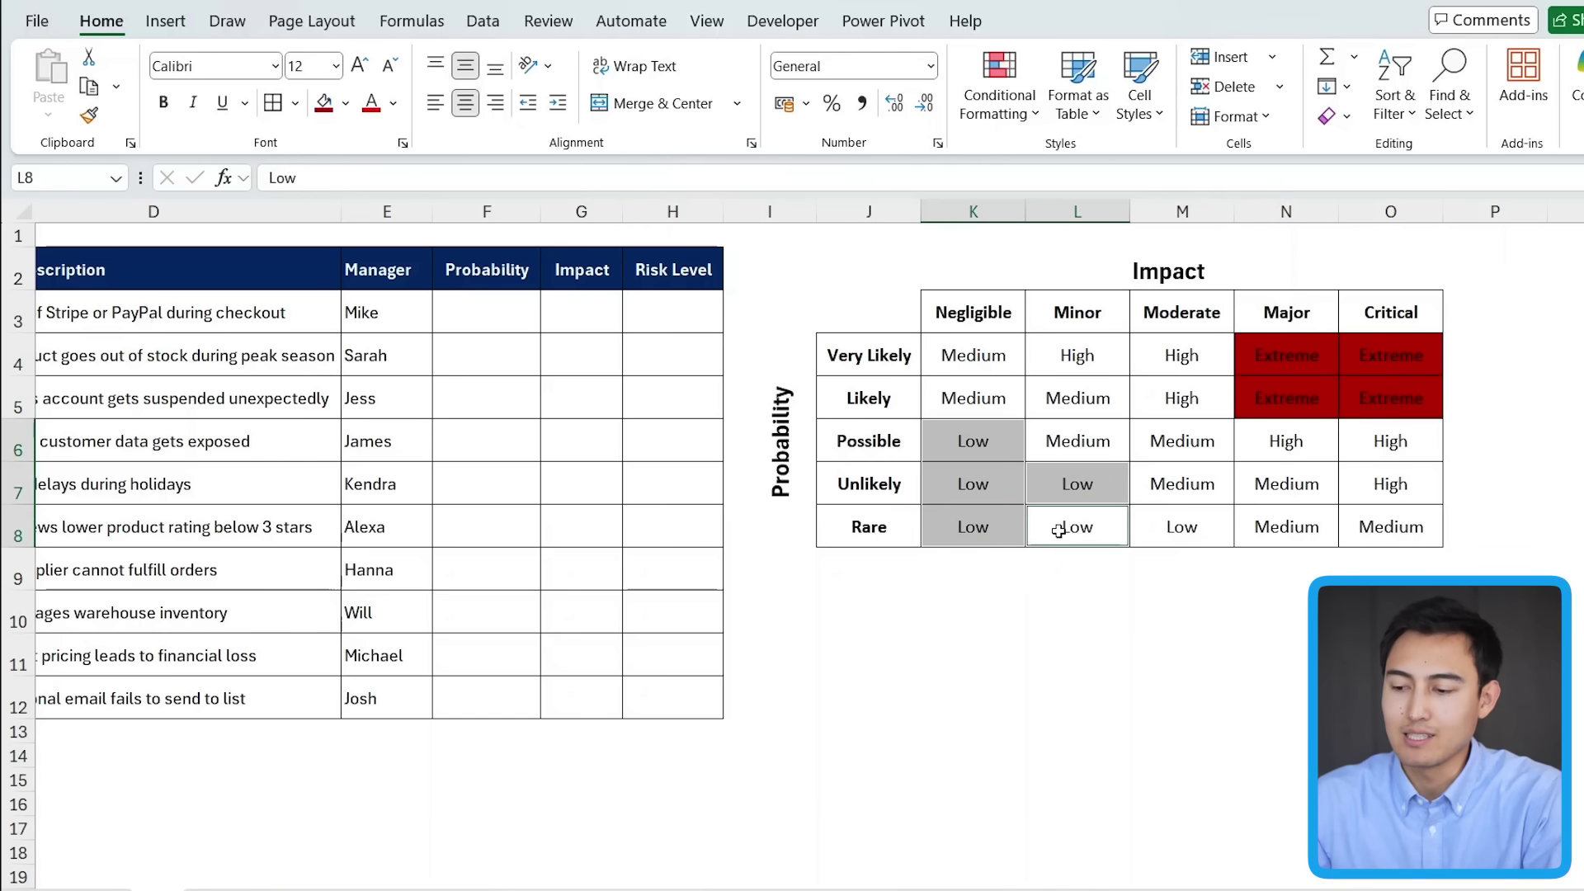
left_click(1153, 527, "ctrl")
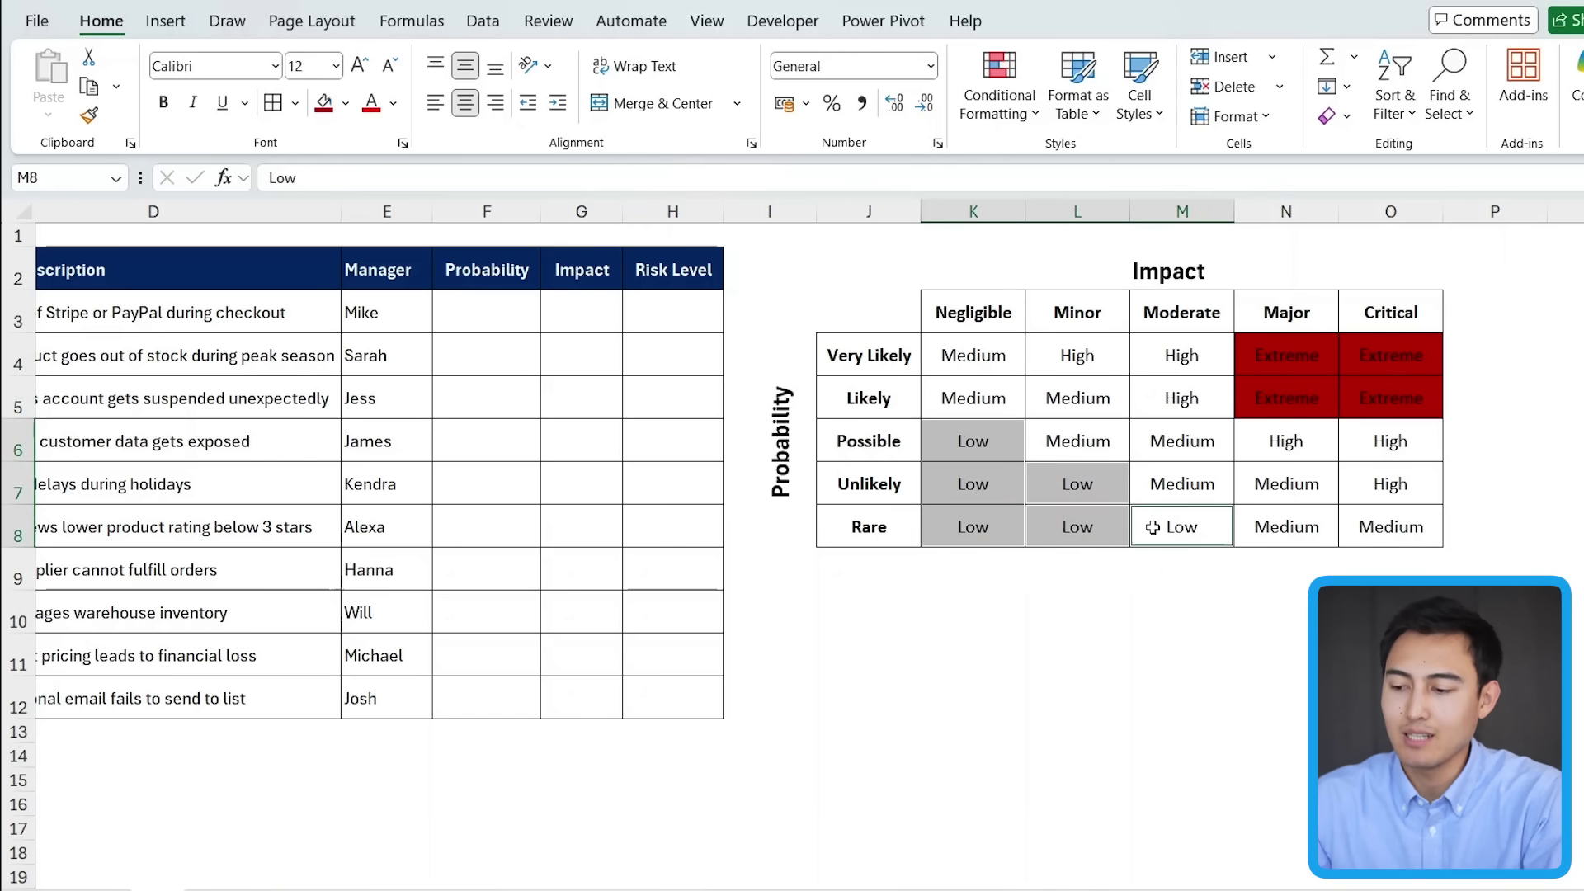
left_click(345, 103)
left_click(450, 463)
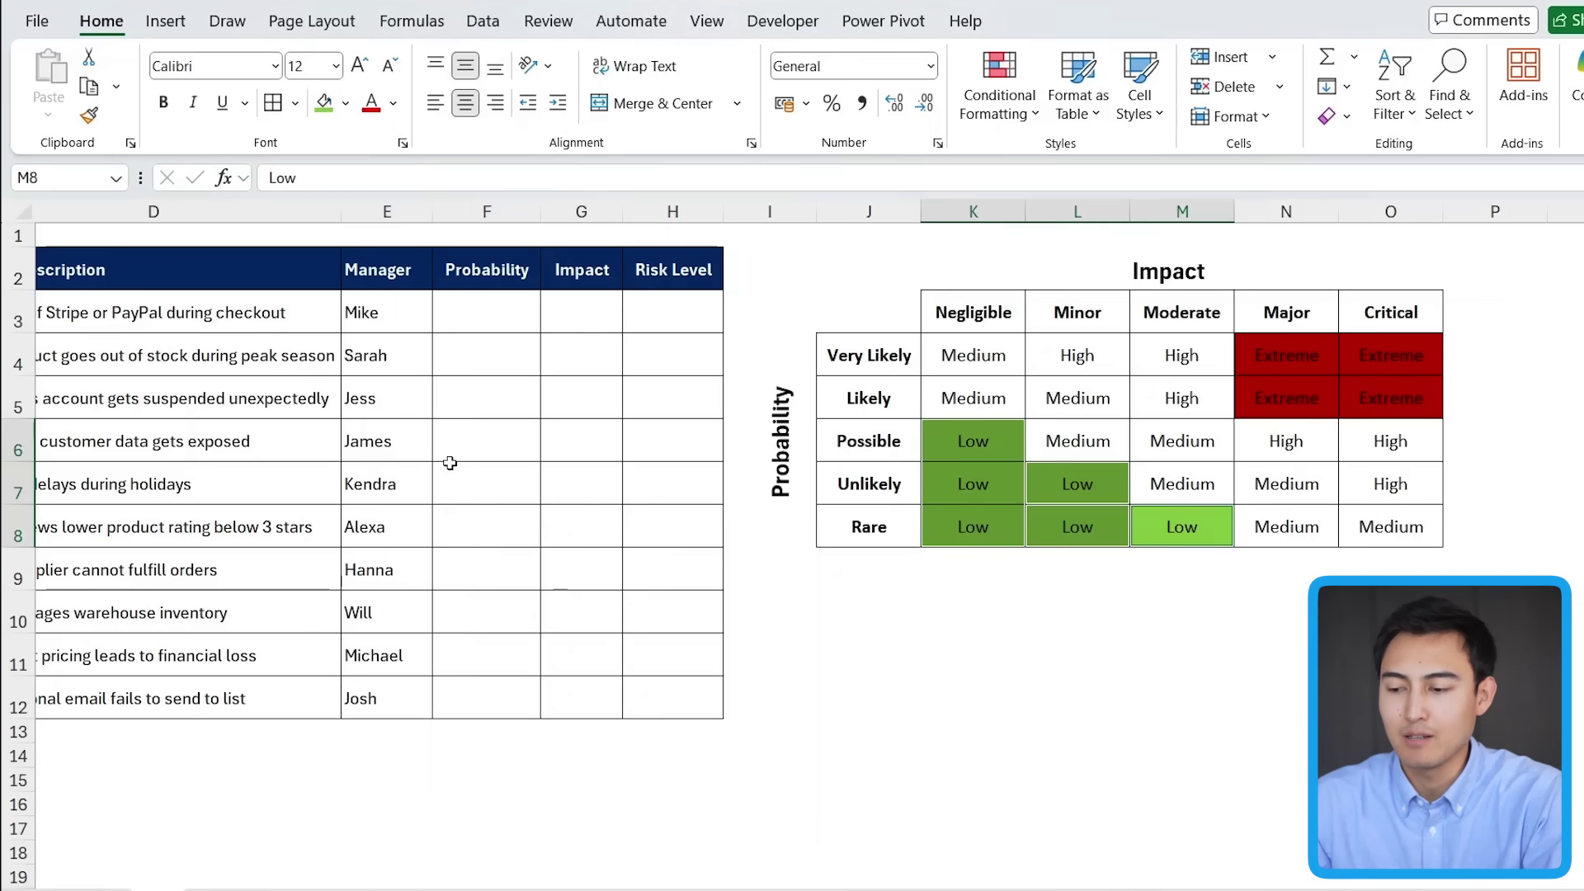
Fill the Medium cells yellow and select the High cells for orange
left_click(973, 354)
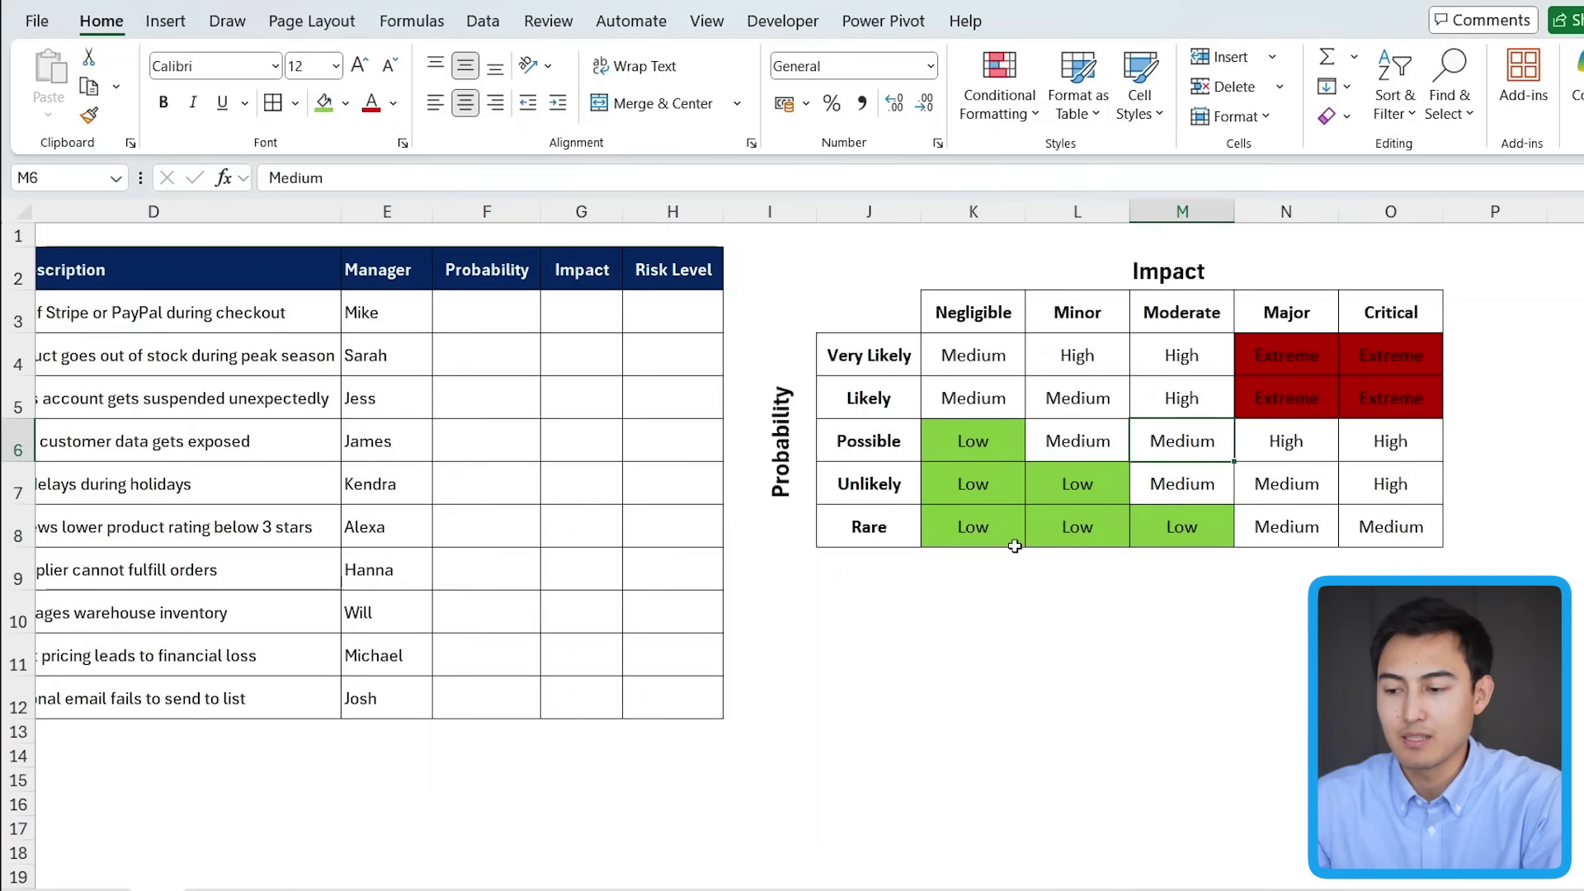
left_click(345, 103)
left_click(424, 449)
left_click(325, 103)
left_click(325, 102)
left_click(1391, 440)
left_click(1391, 484, "ctrl")
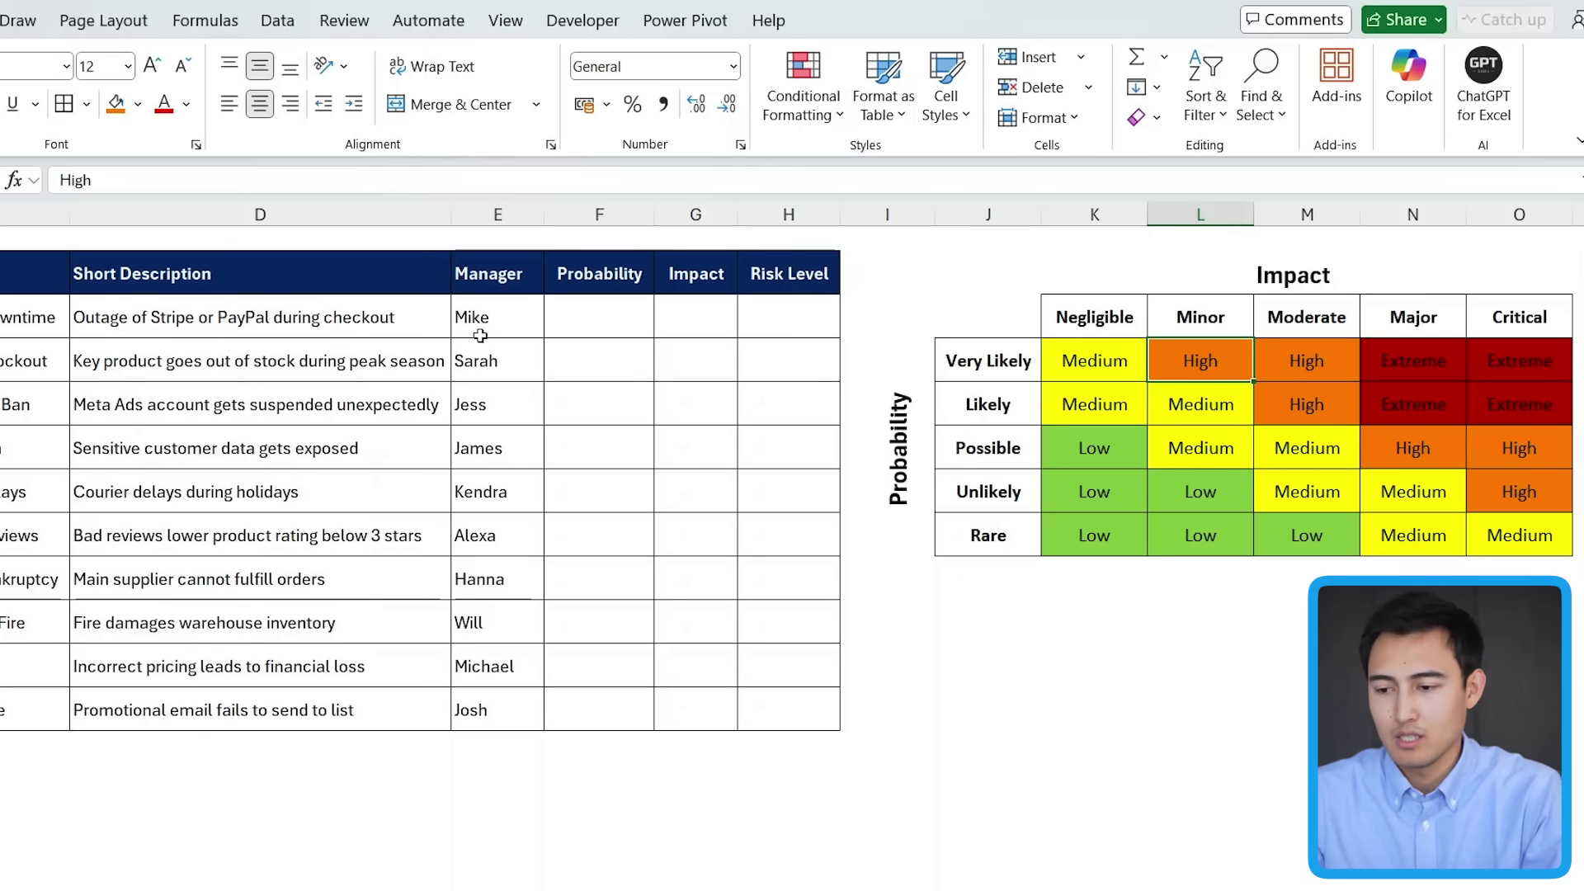
Add a List data validation to F4 with source $J$4:$J$8
left_click(591, 328)
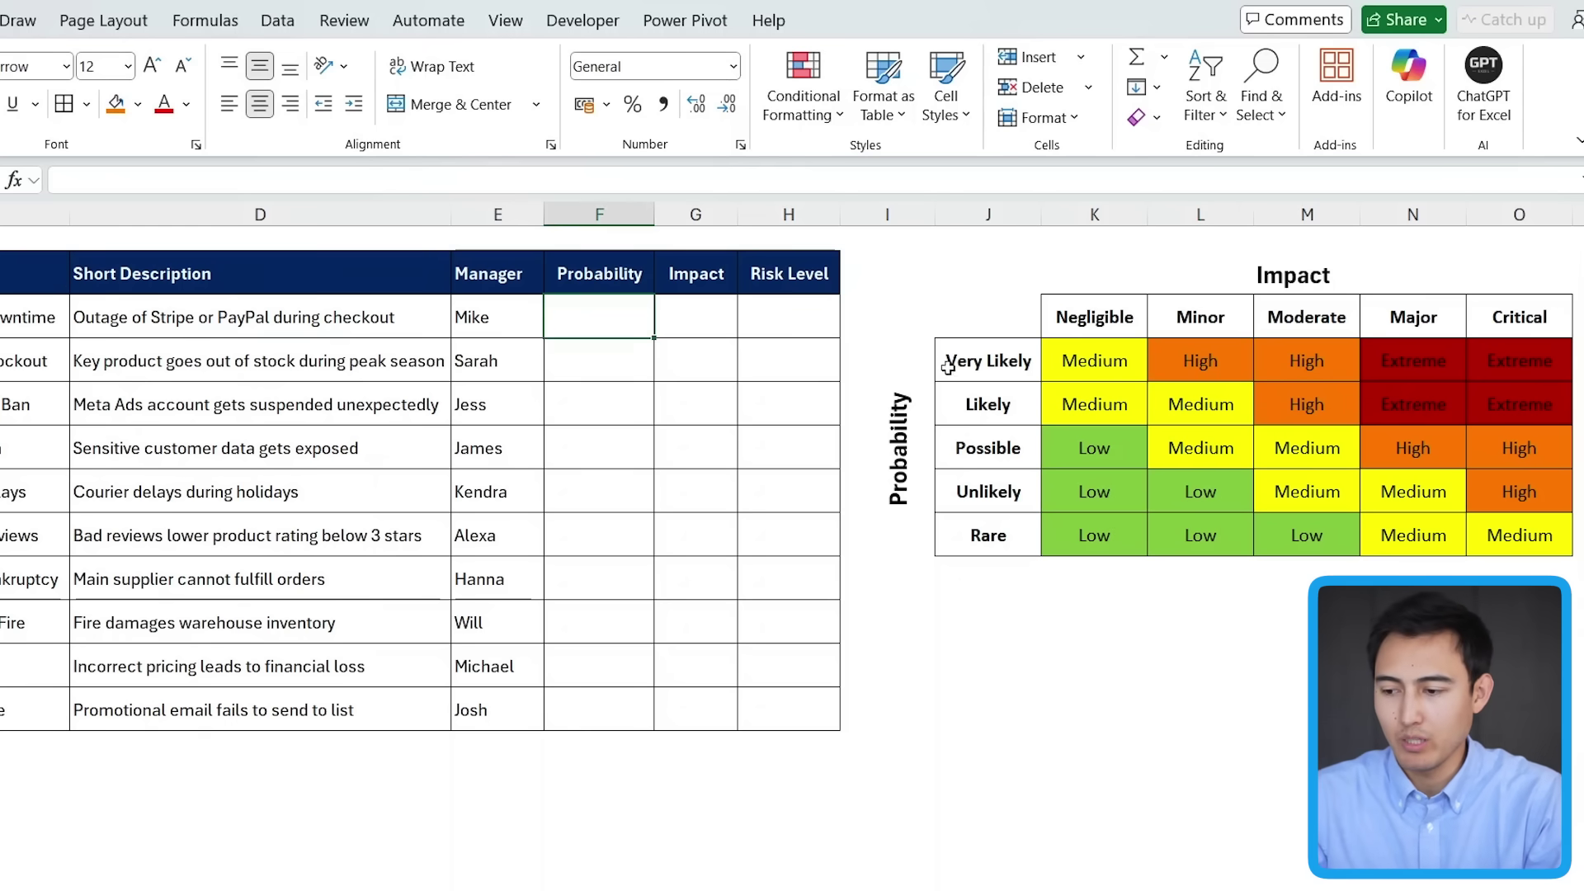
left_click_drag(980, 377, 1001, 541)
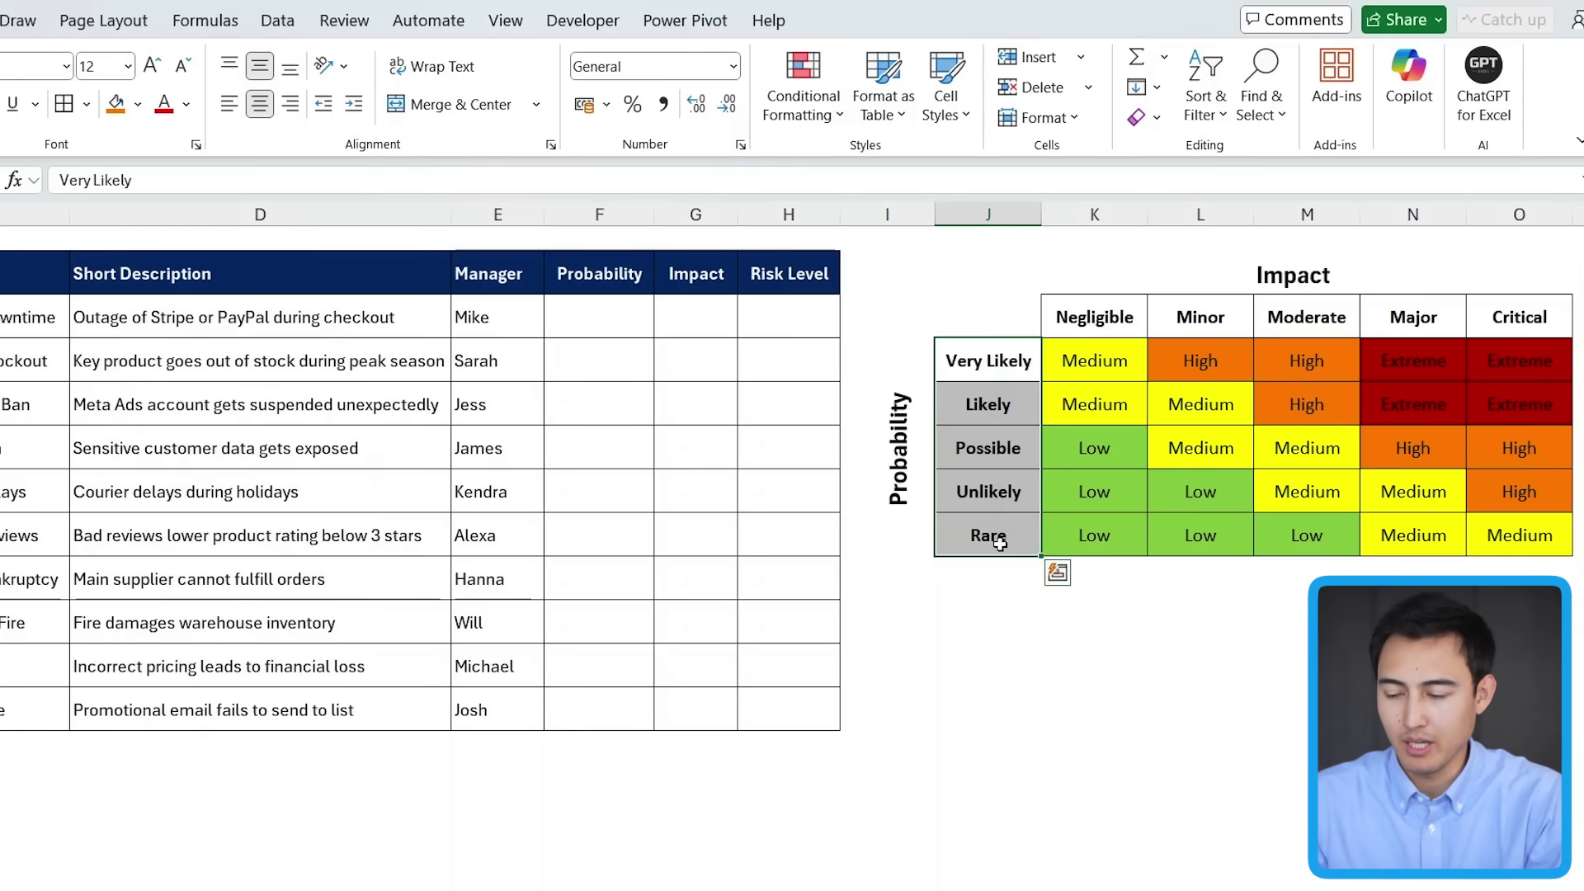
left_click(612, 330)
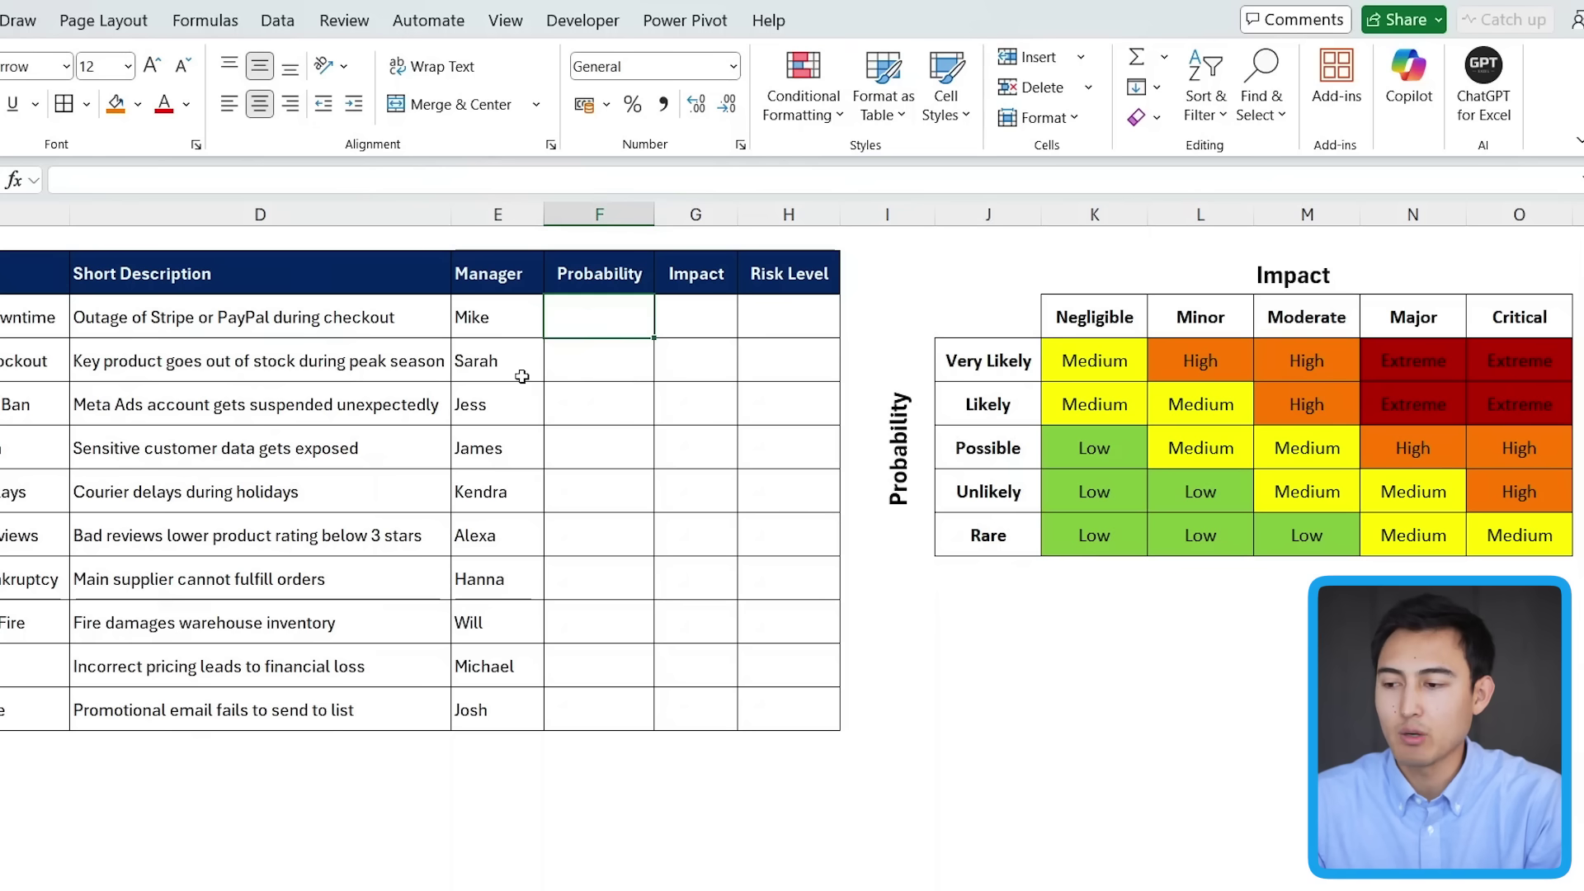
left_click(287, 30)
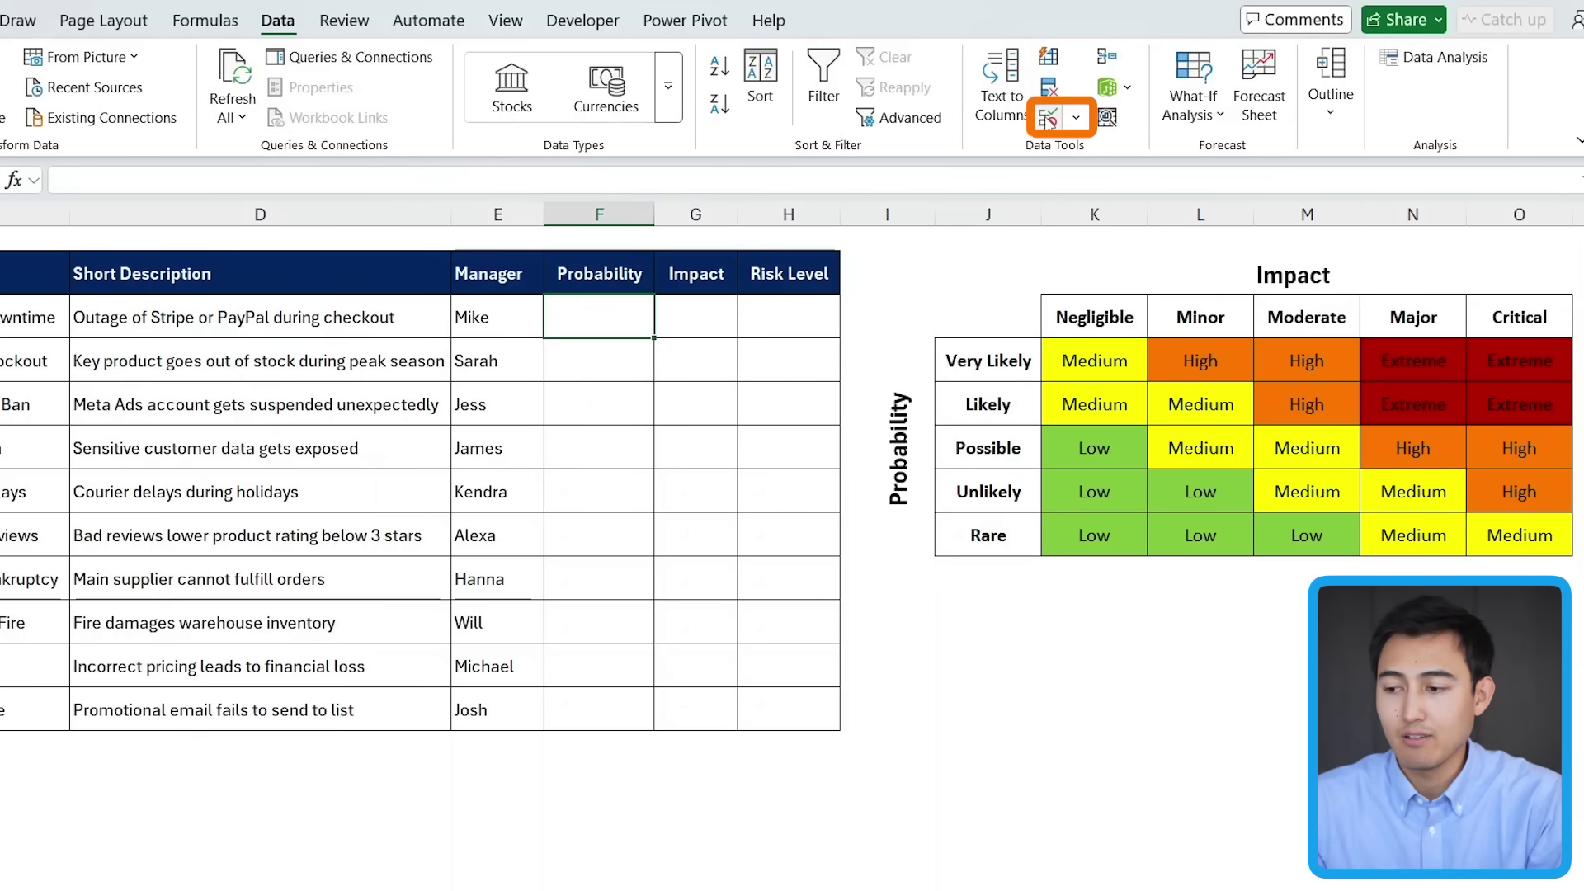
left_click(1046, 120)
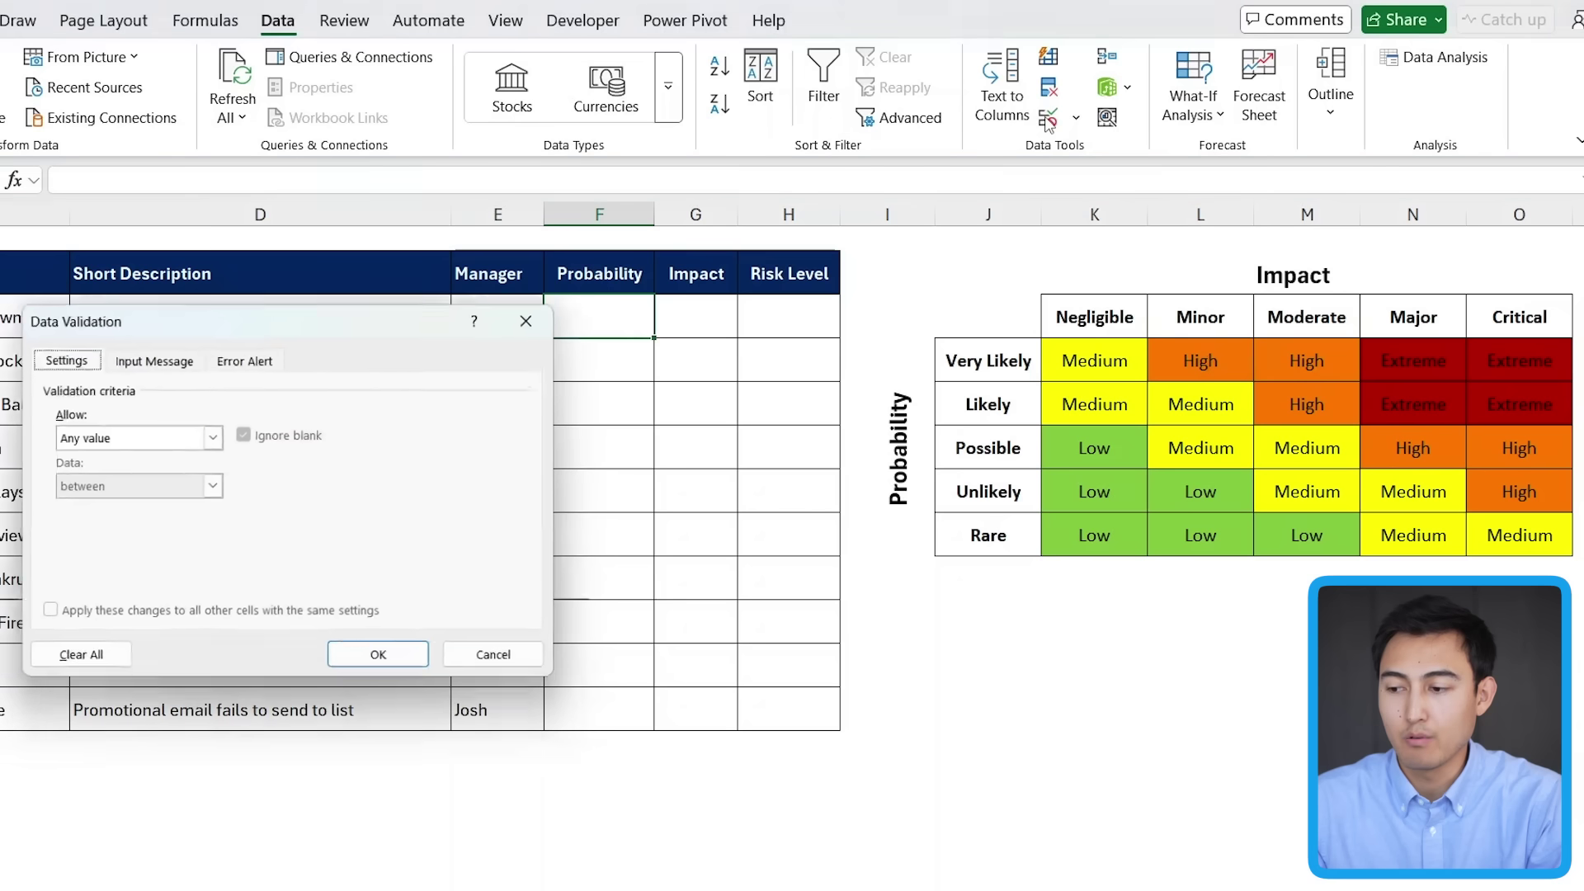
left_click(213, 436)
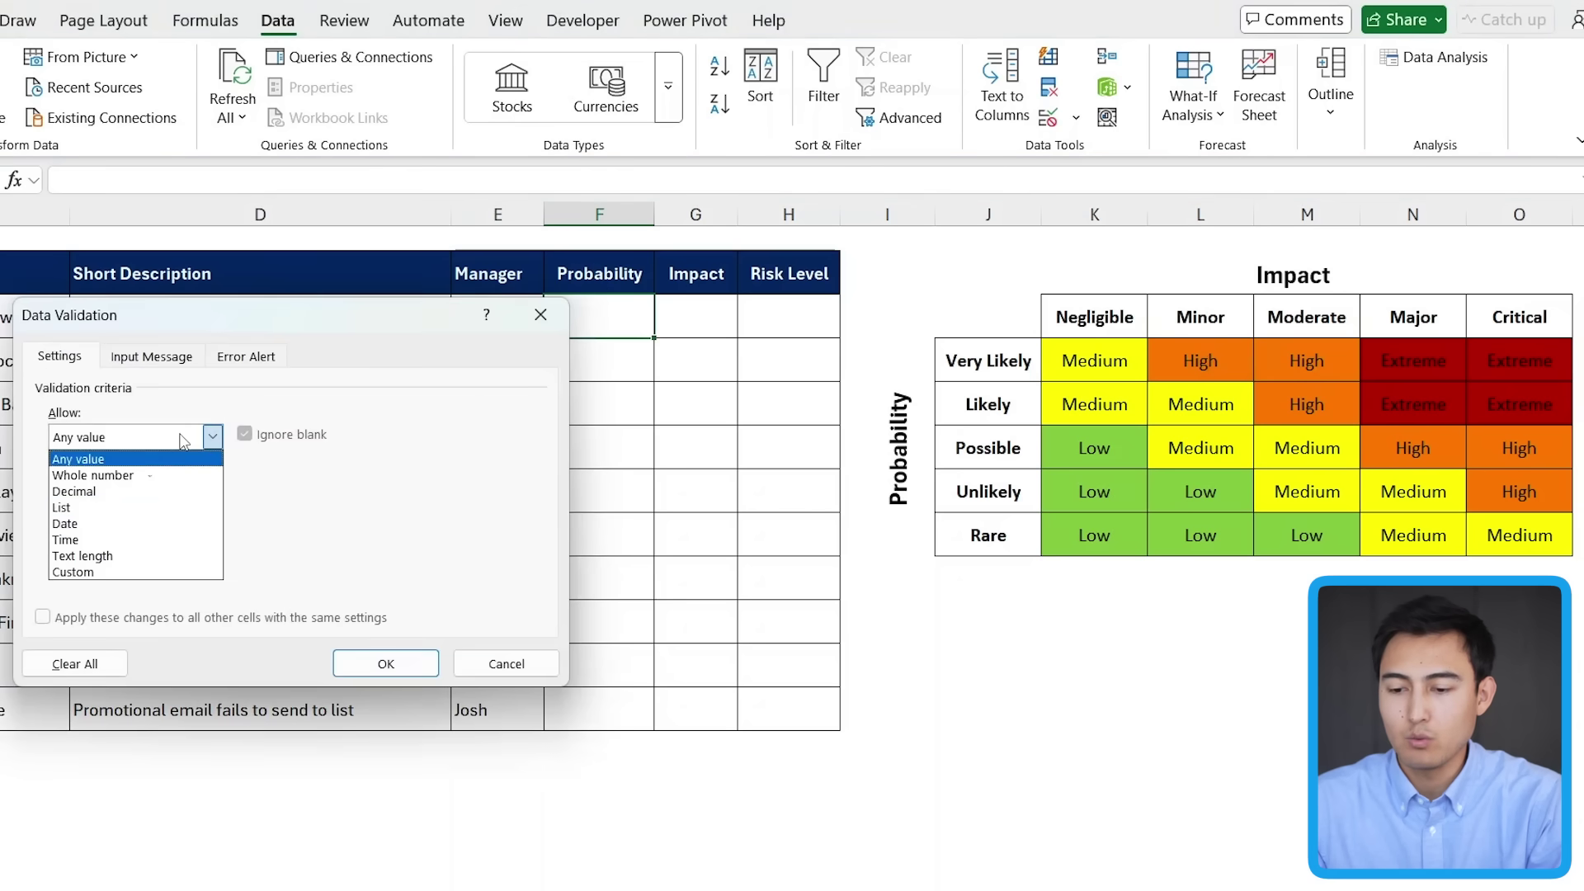
left_click(103, 504)
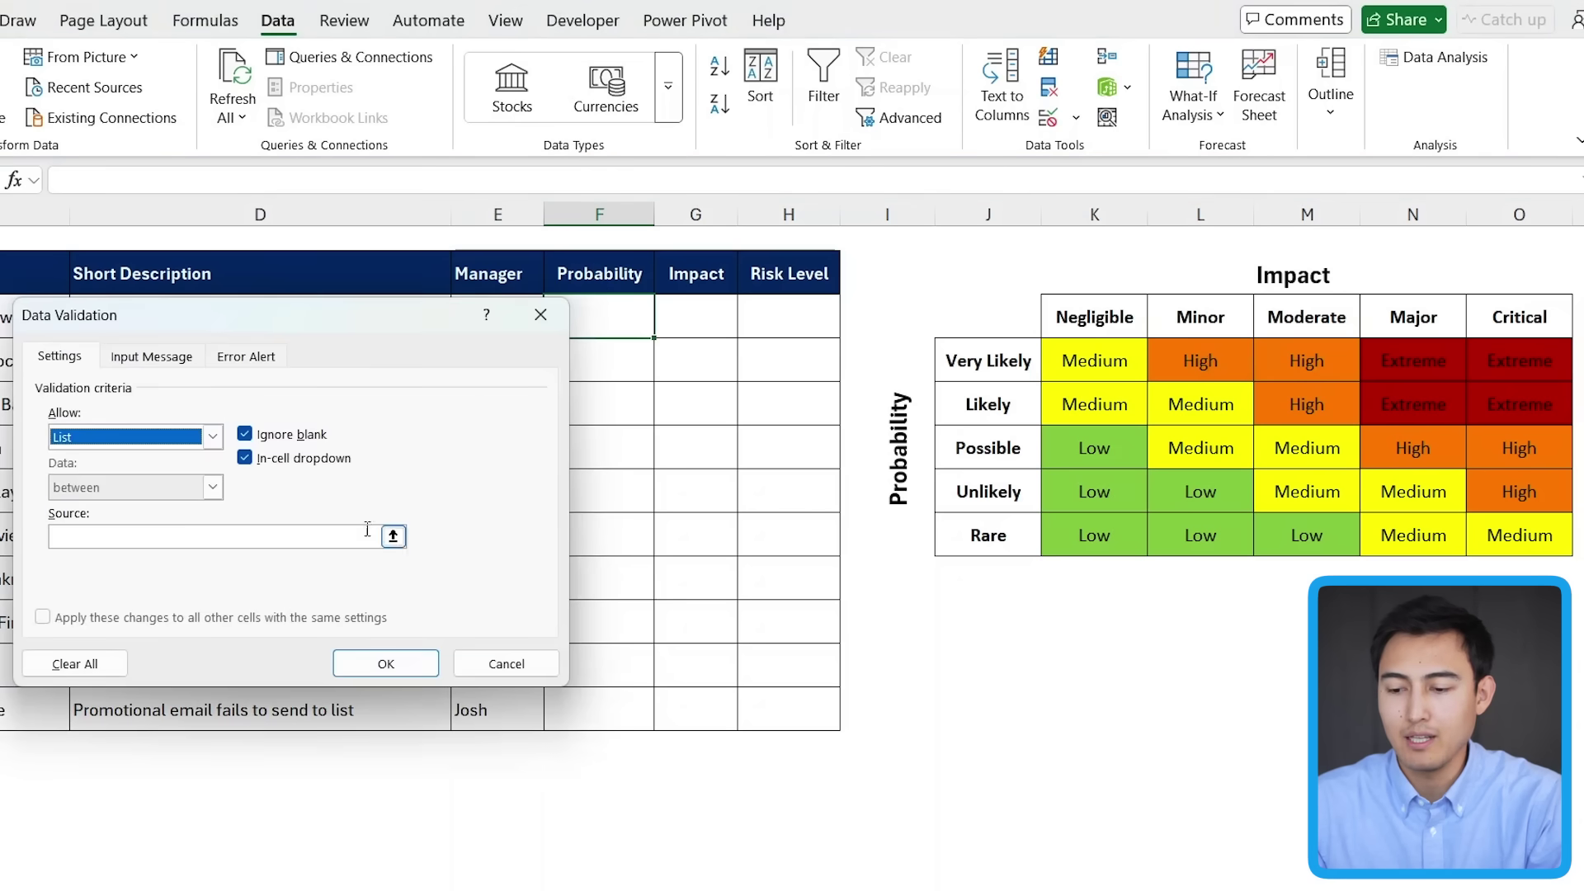
left_click(393, 536)
left_click_drag(998, 363, 990, 541)
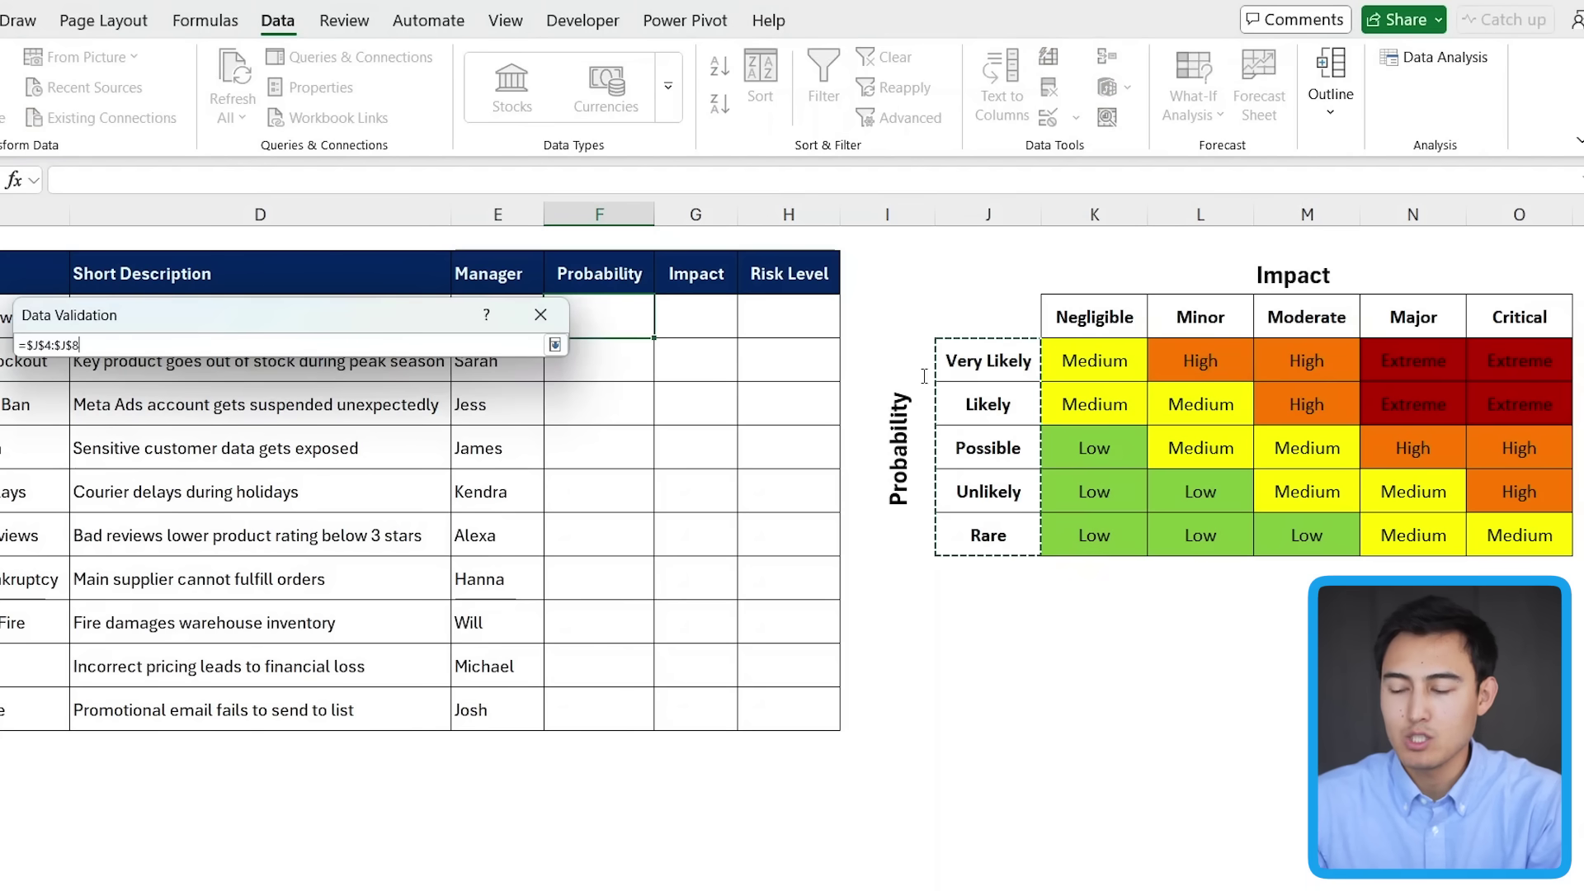
left_click(555, 345)
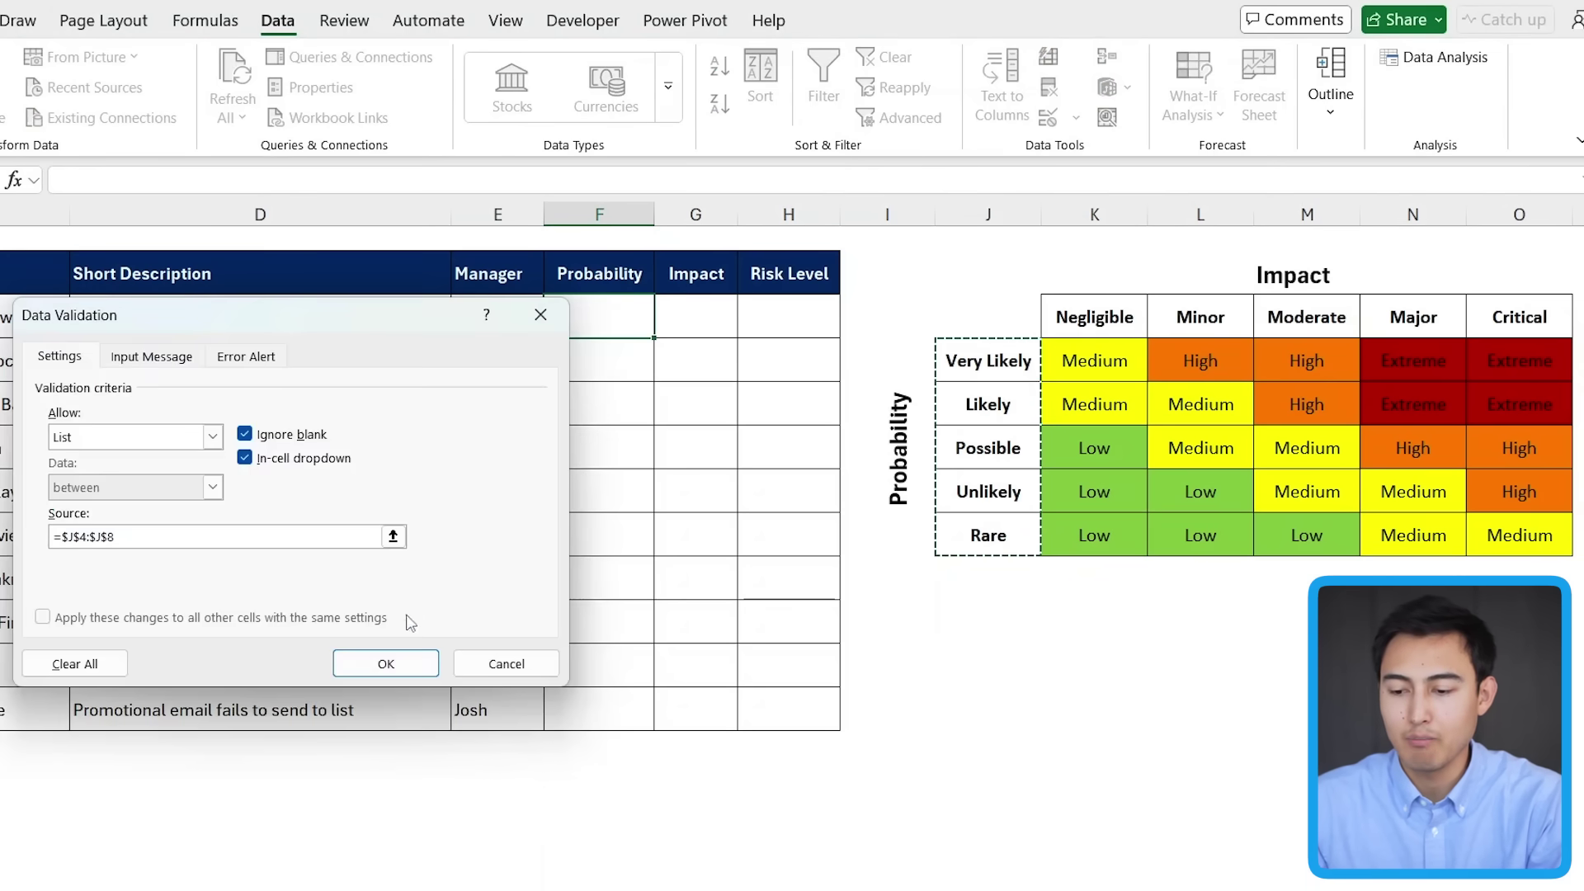
left_click(386, 663)
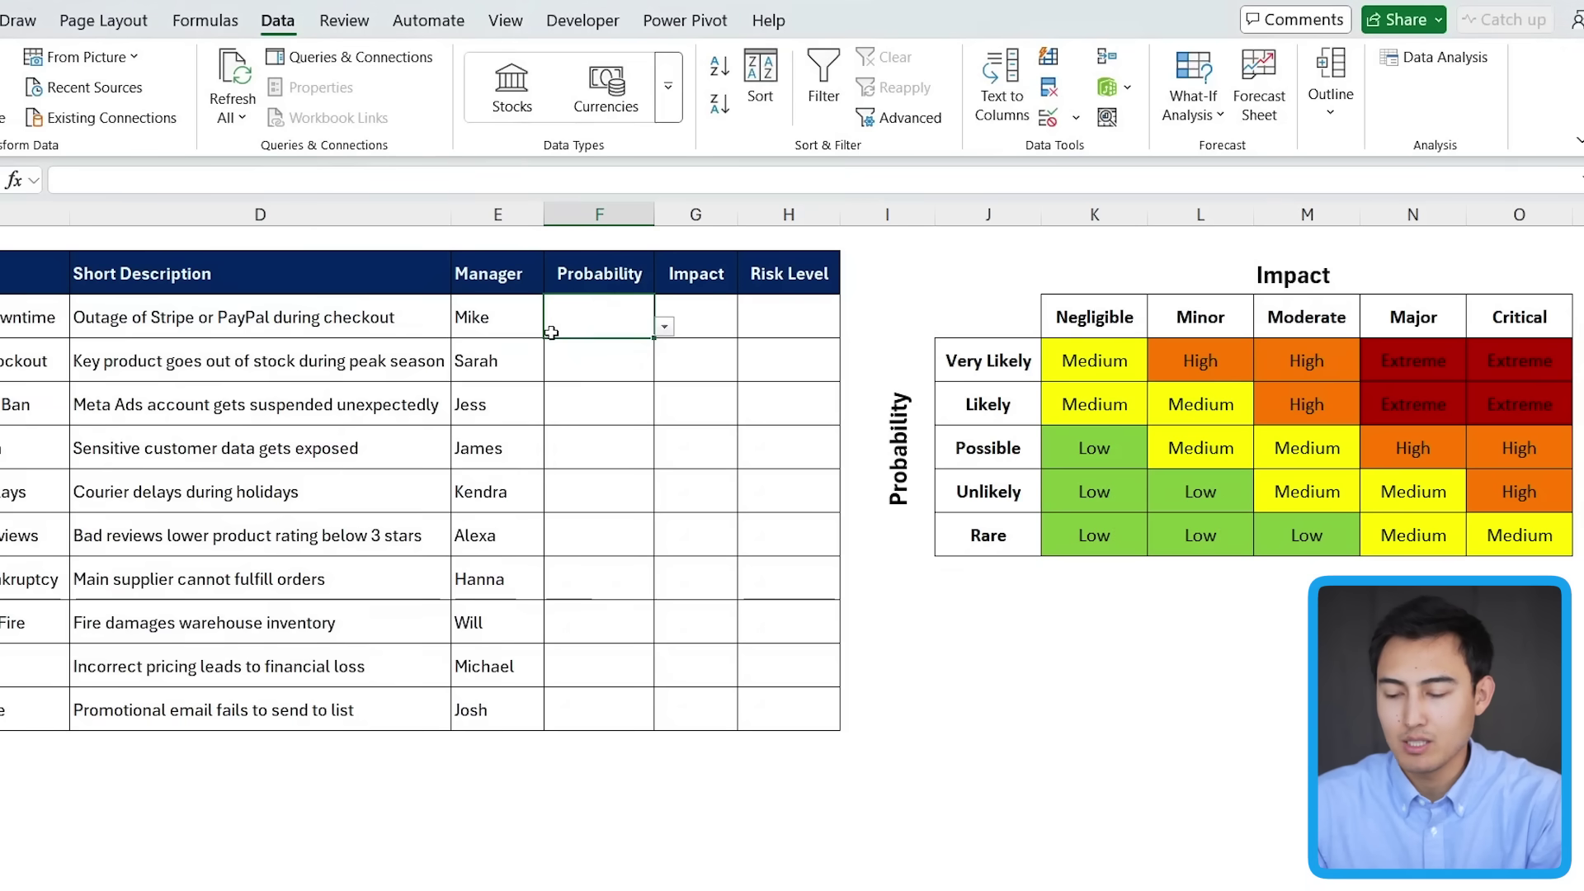
Choose Very Likely in F4, test the list by relabelling J4 as 5, then undo
key("alt+Down")
key("Down")
key("Return")
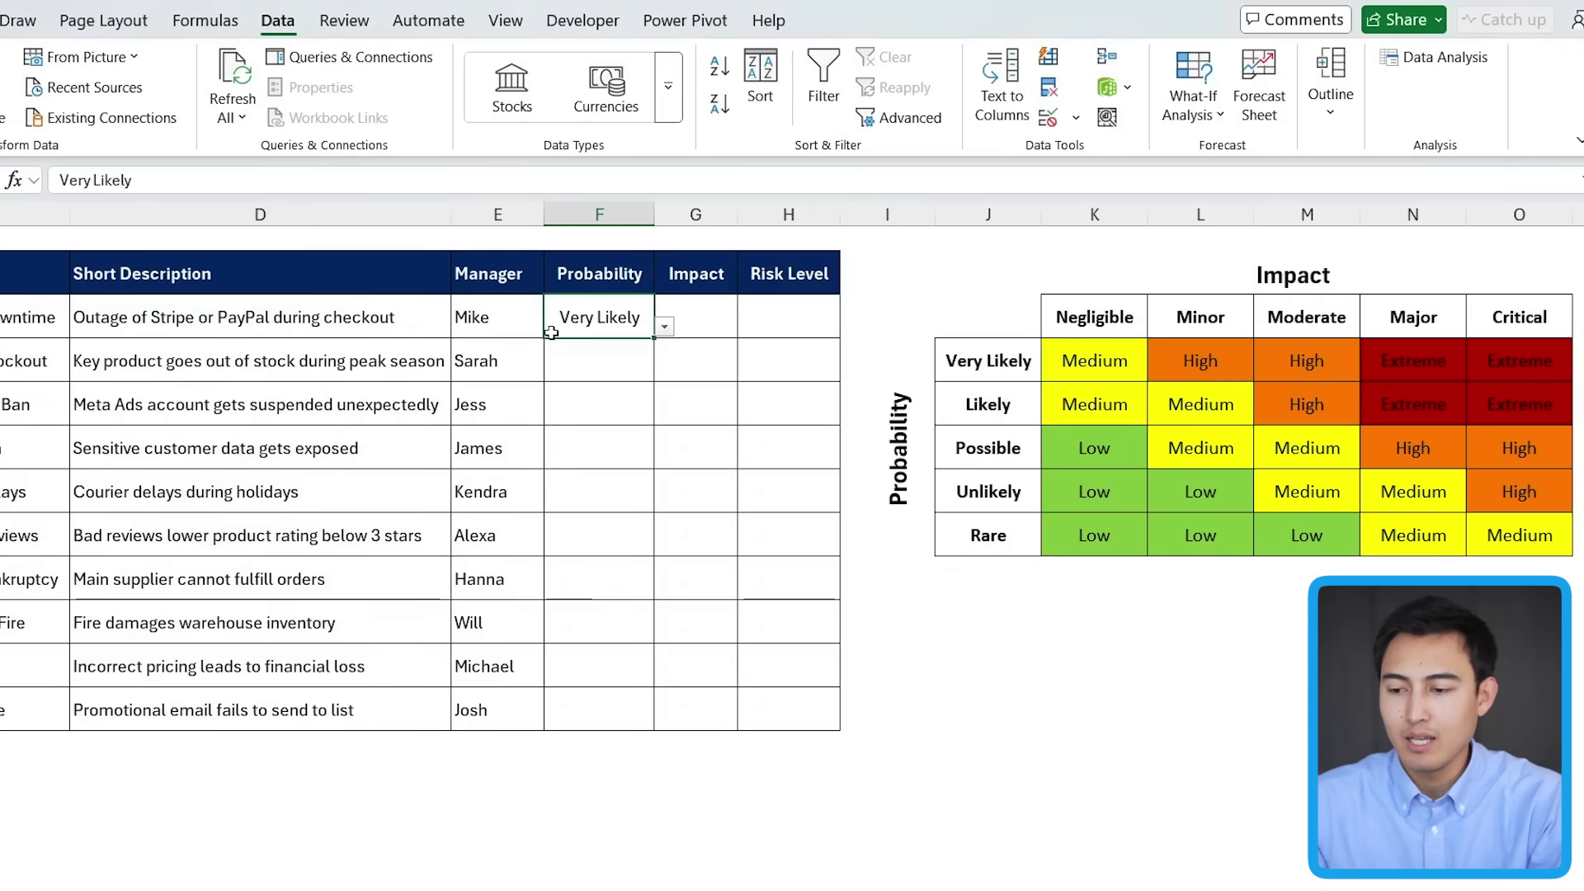
left_click(943, 366)
type("5")
key("Return")
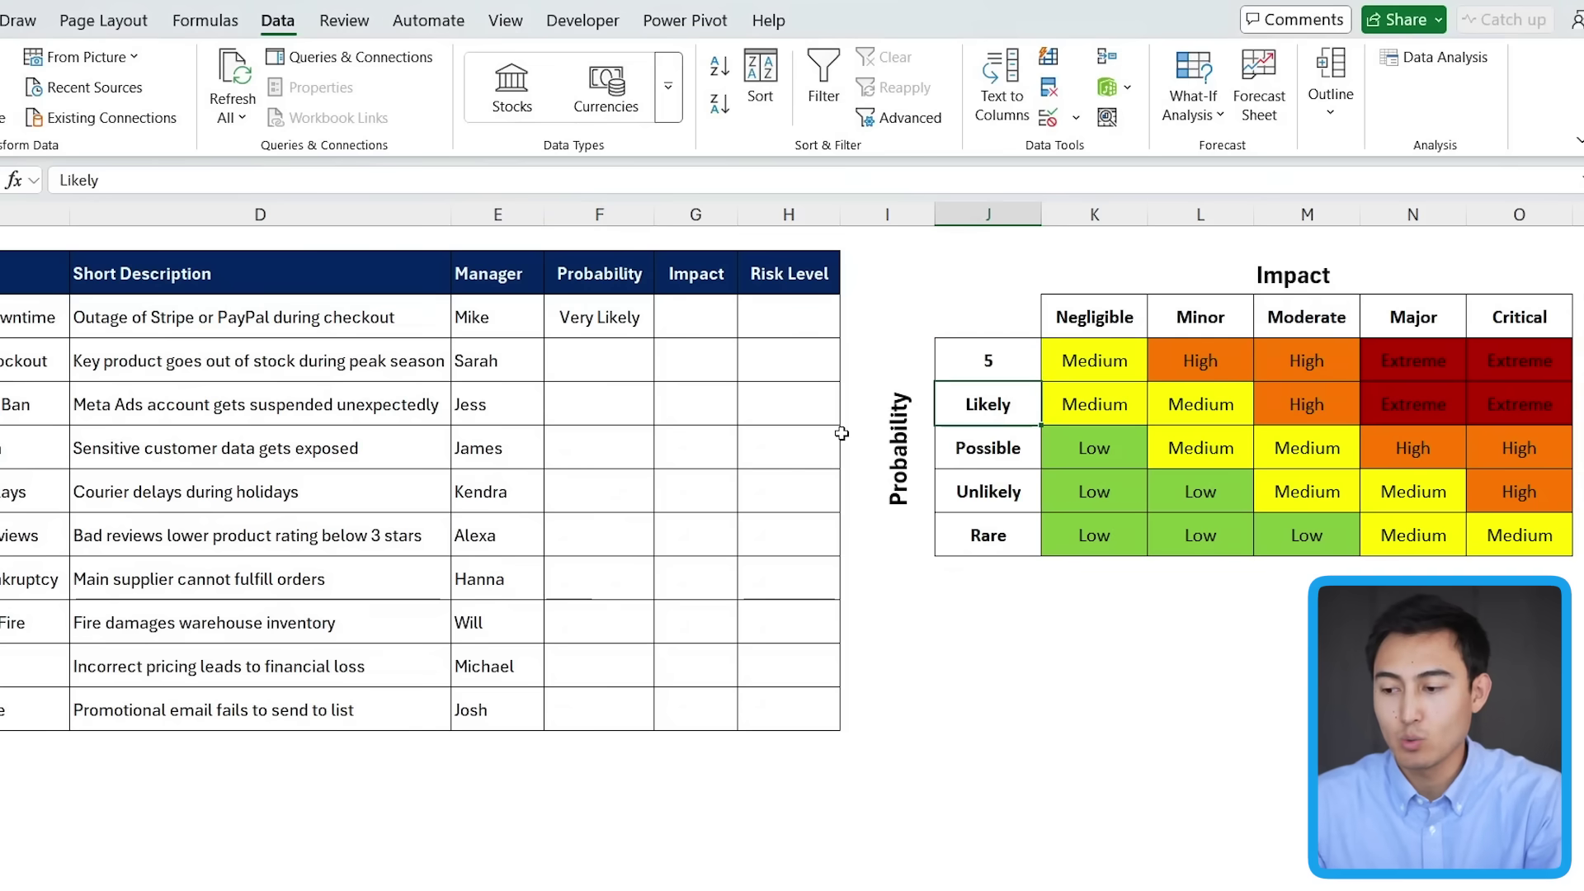
key("Up")
left_click(588, 316)
key("alt+Down")
key("Down")
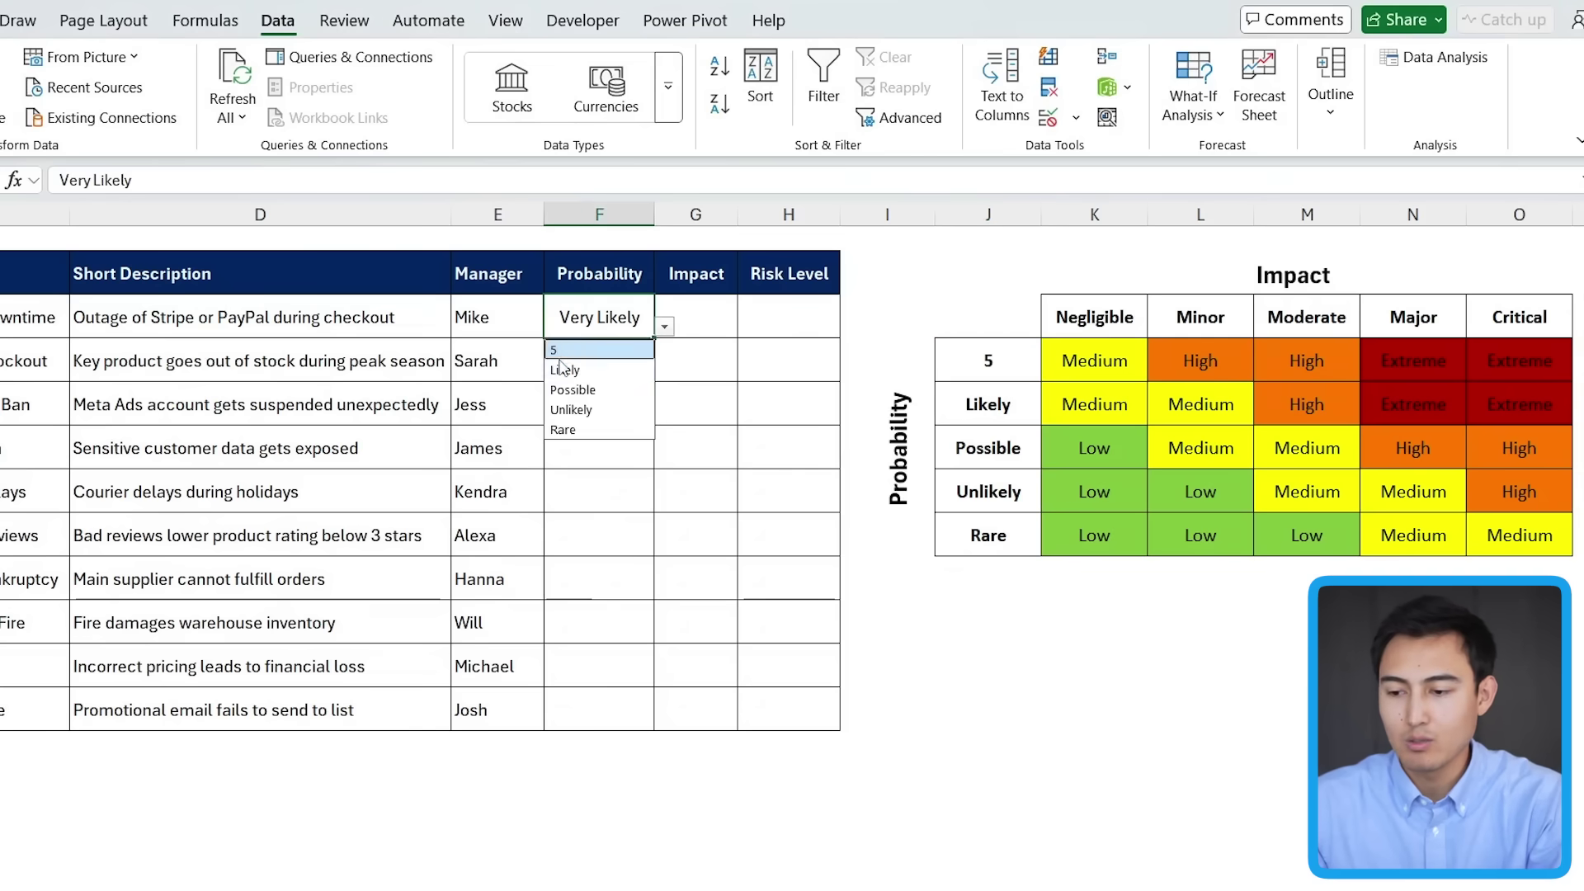
key("Escape")
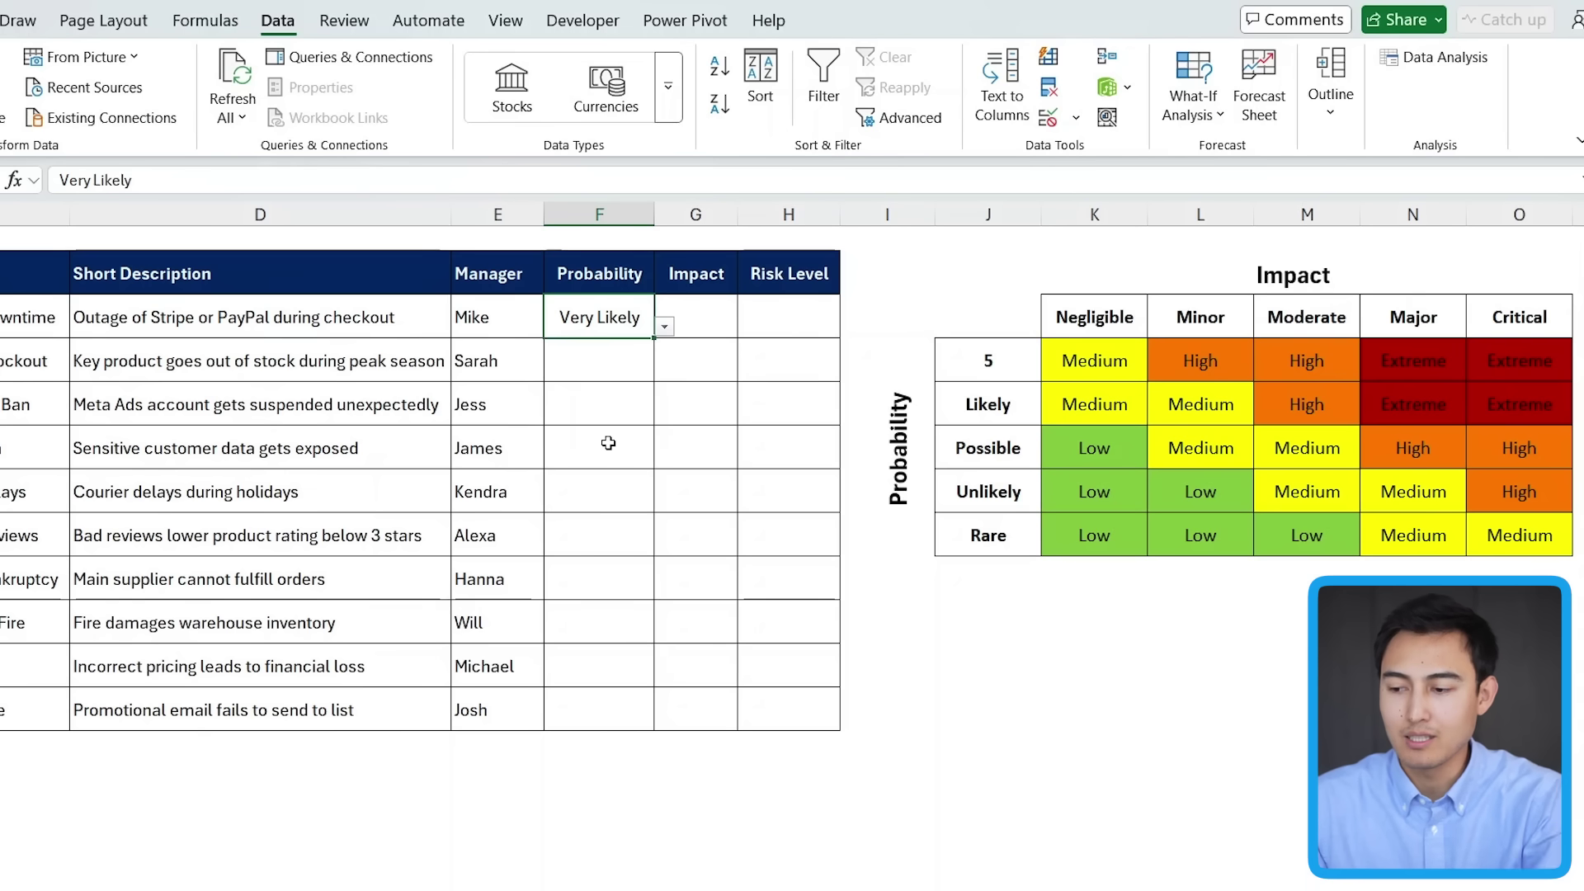
key("ctrl+z")
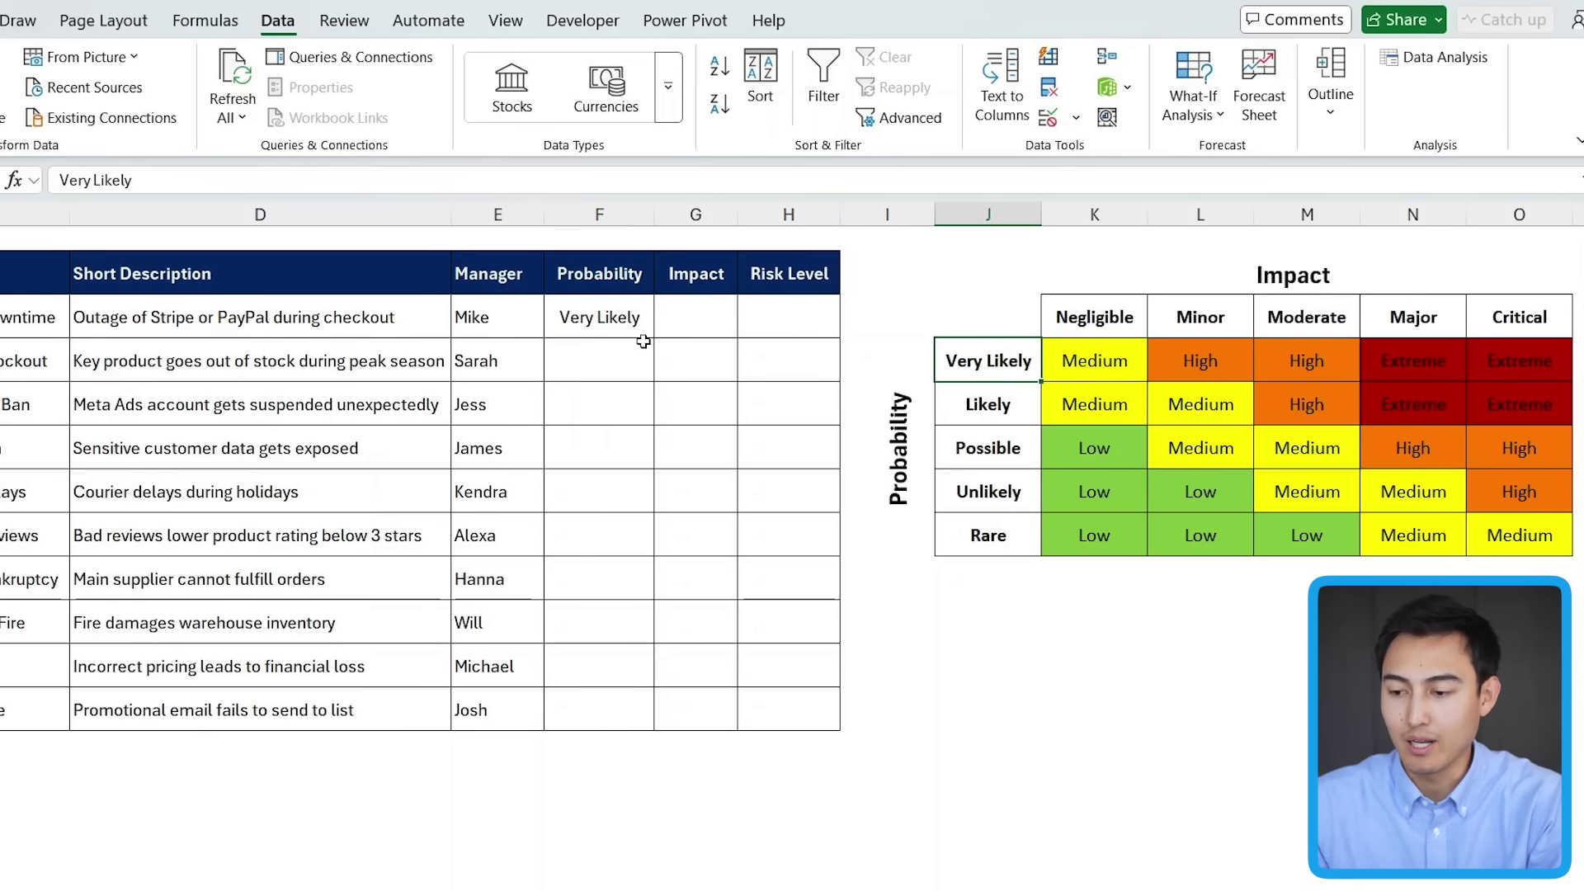
left_click(698, 326)
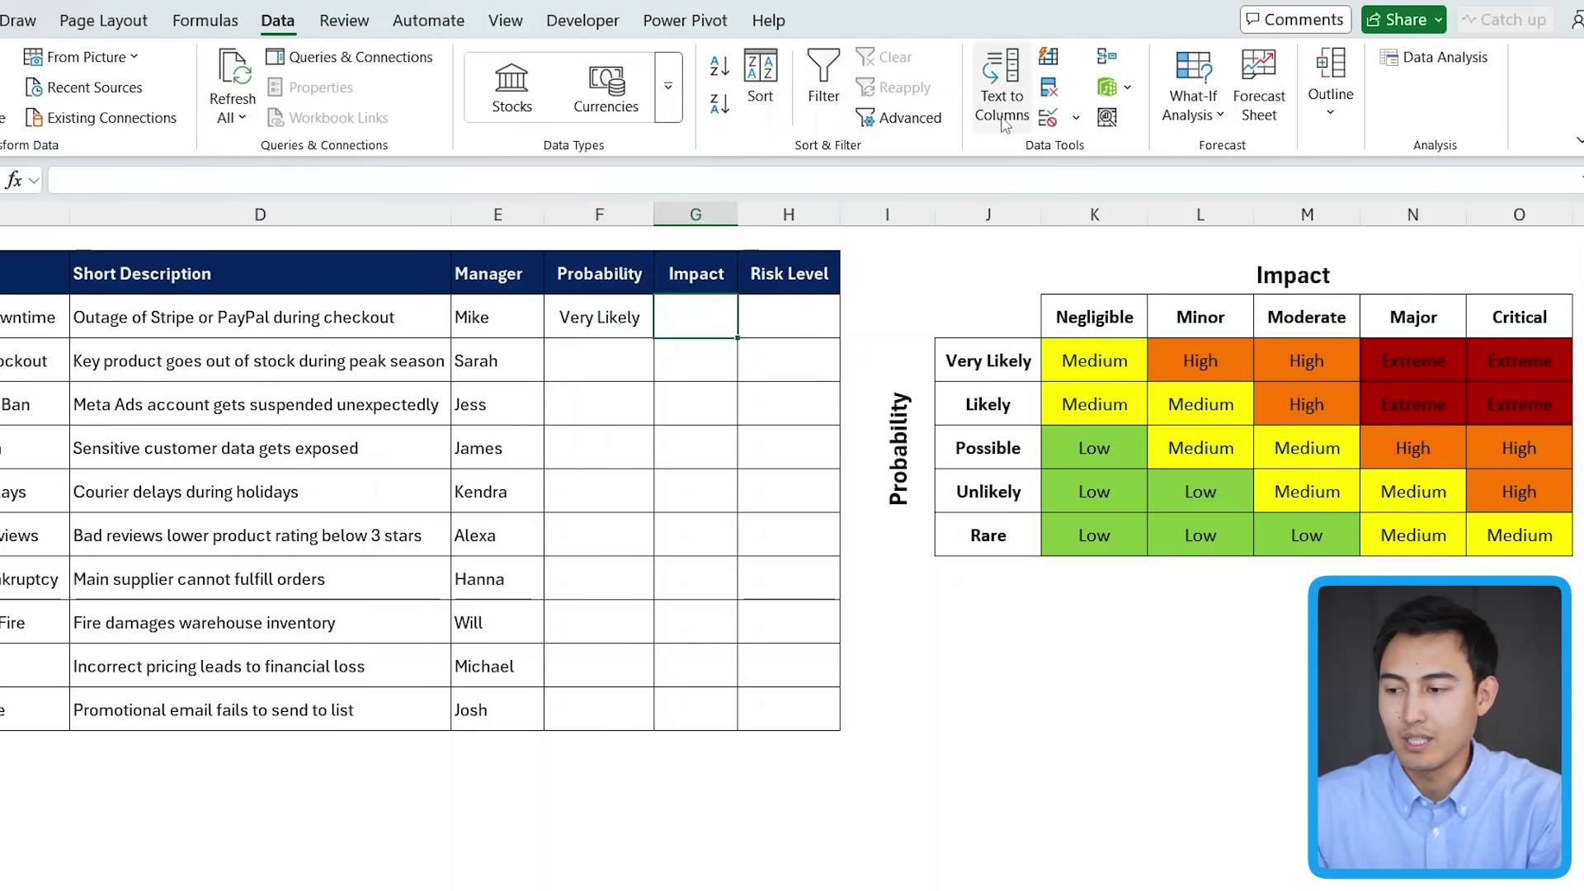
Add a List validation to G4 sourced from the impact headers $K$3:$O$3
left_click(1051, 119)
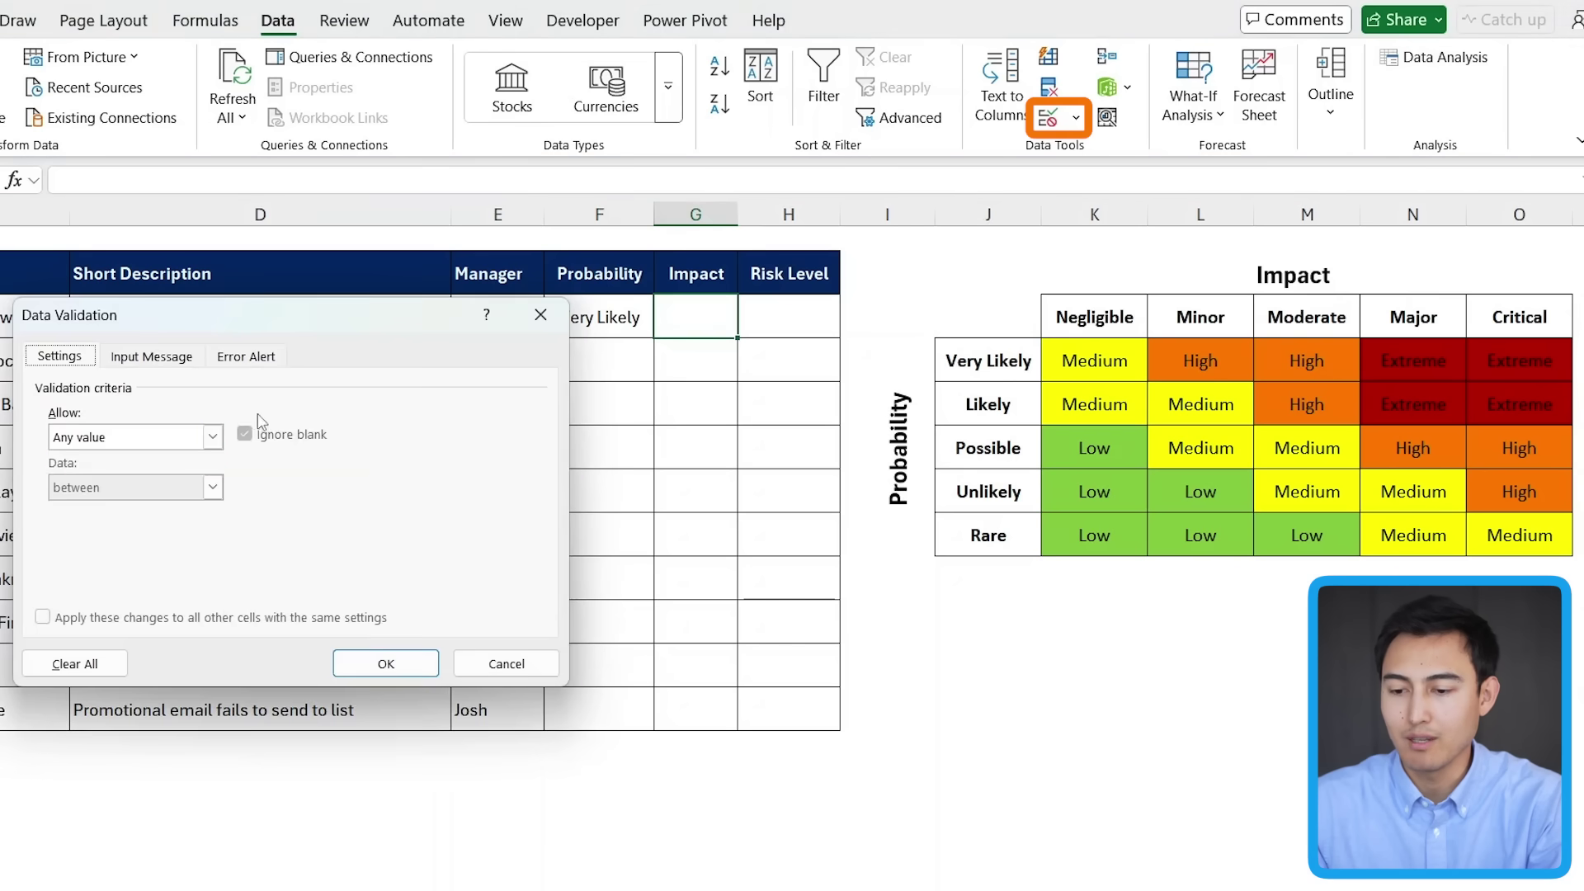
left_click(213, 437)
left_click(107, 510)
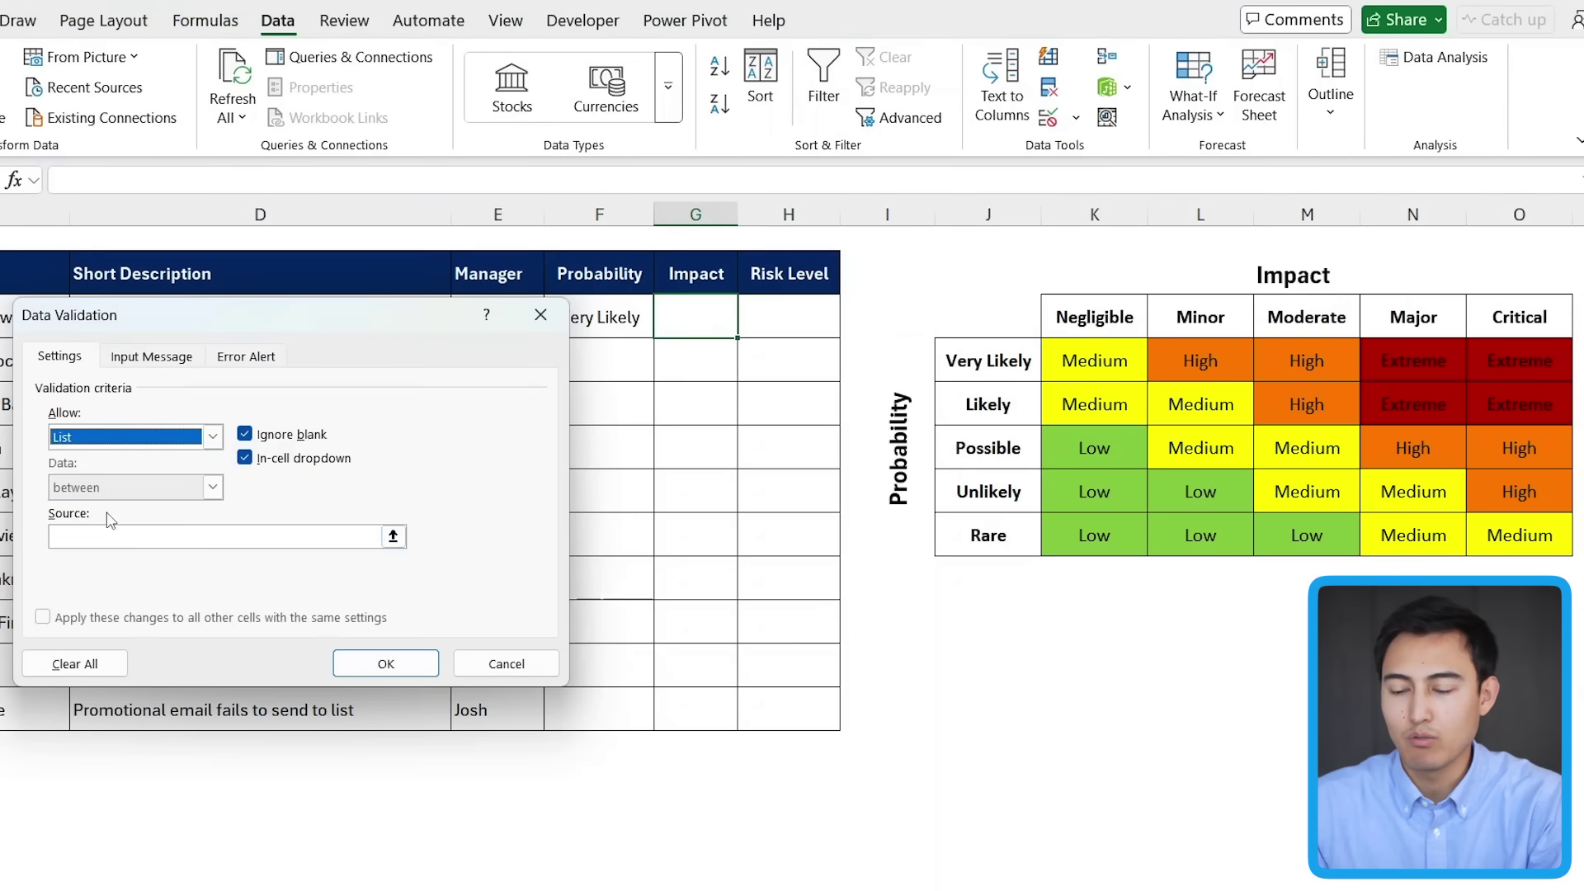
left_click(393, 536)
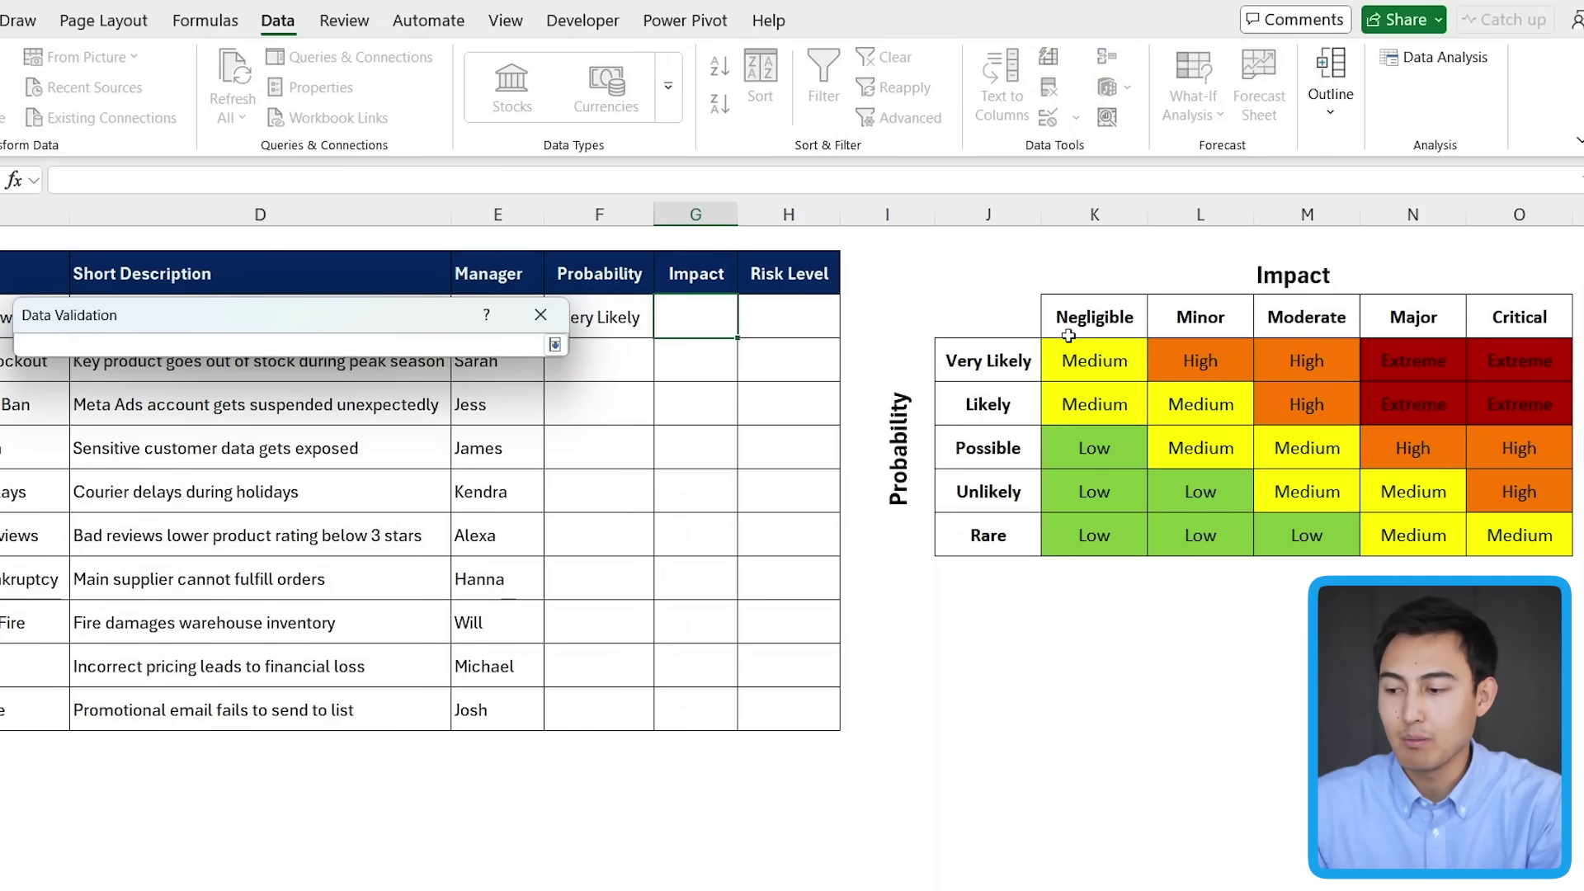
left_click_drag(1068, 336, 1526, 321)
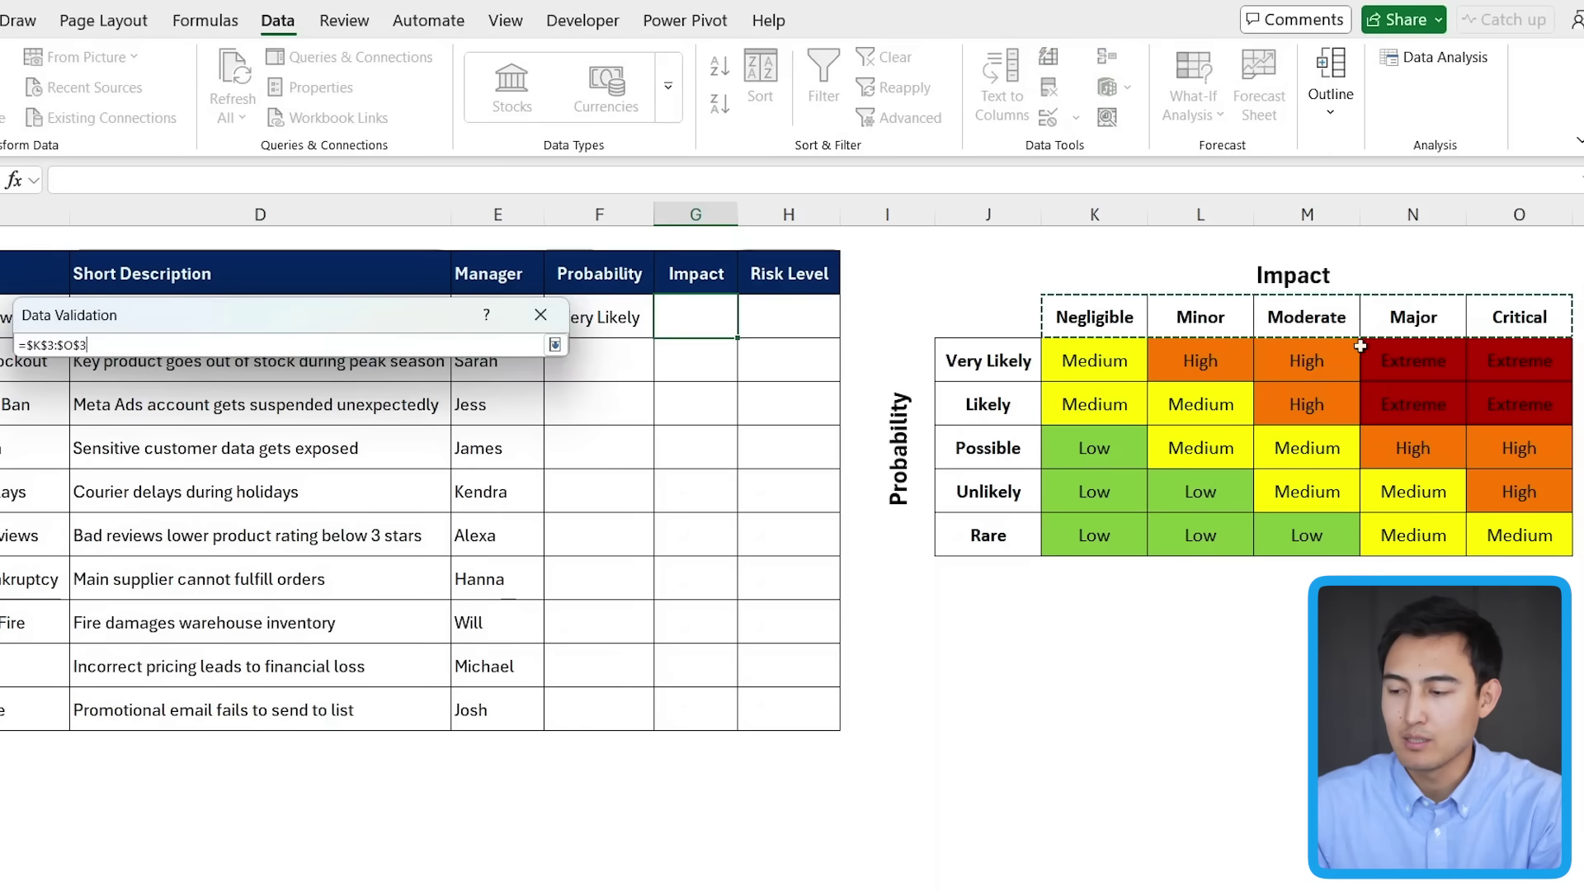
left_click(555, 345)
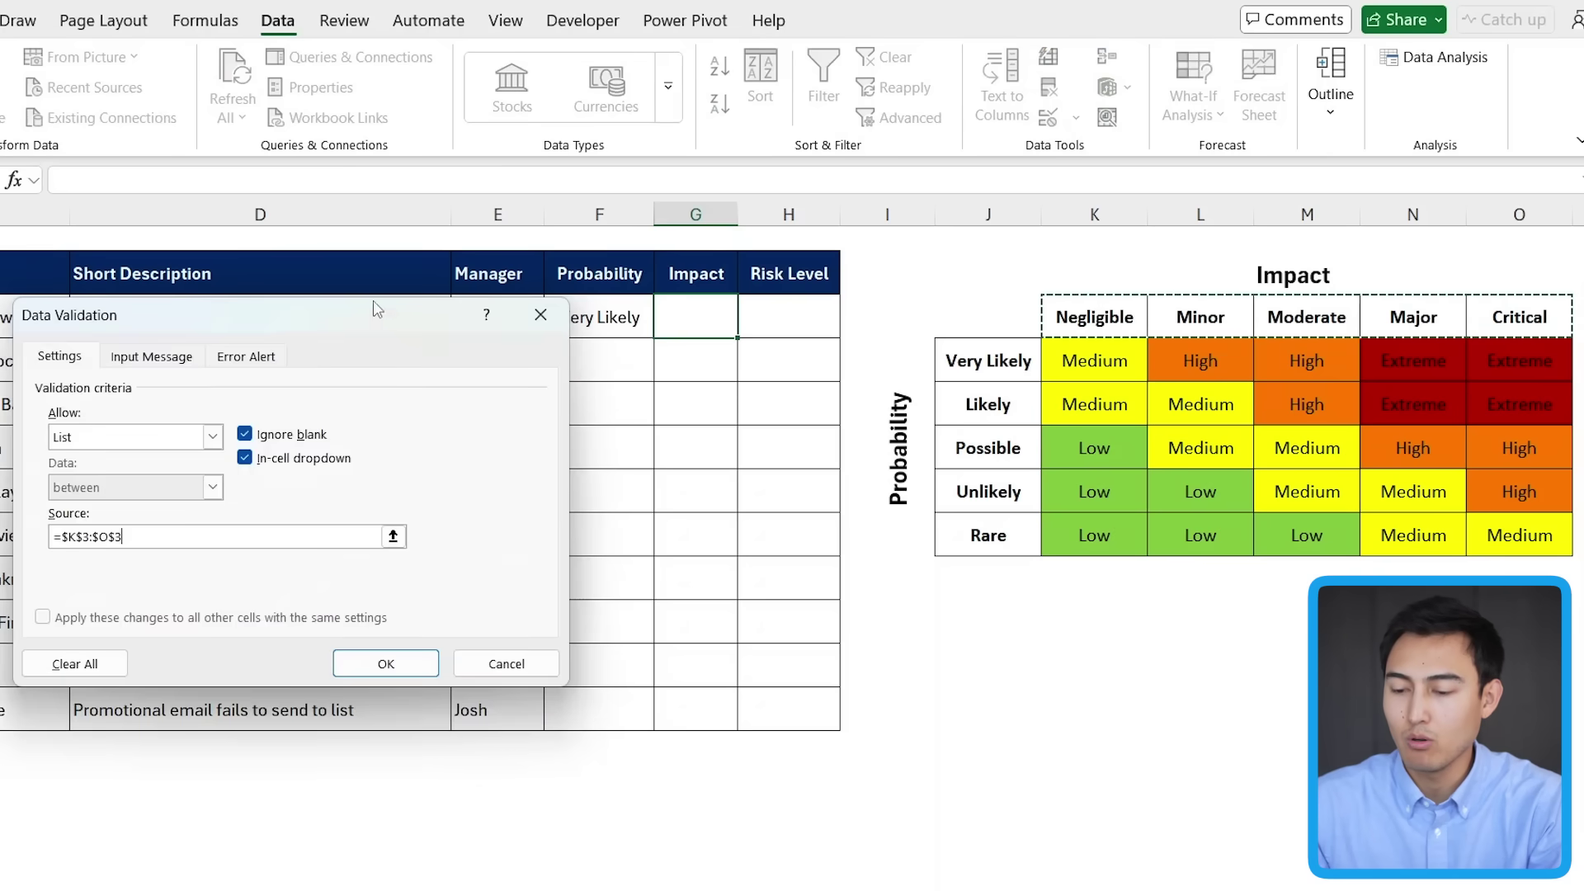
left_click(388, 664)
key("alt+Down")
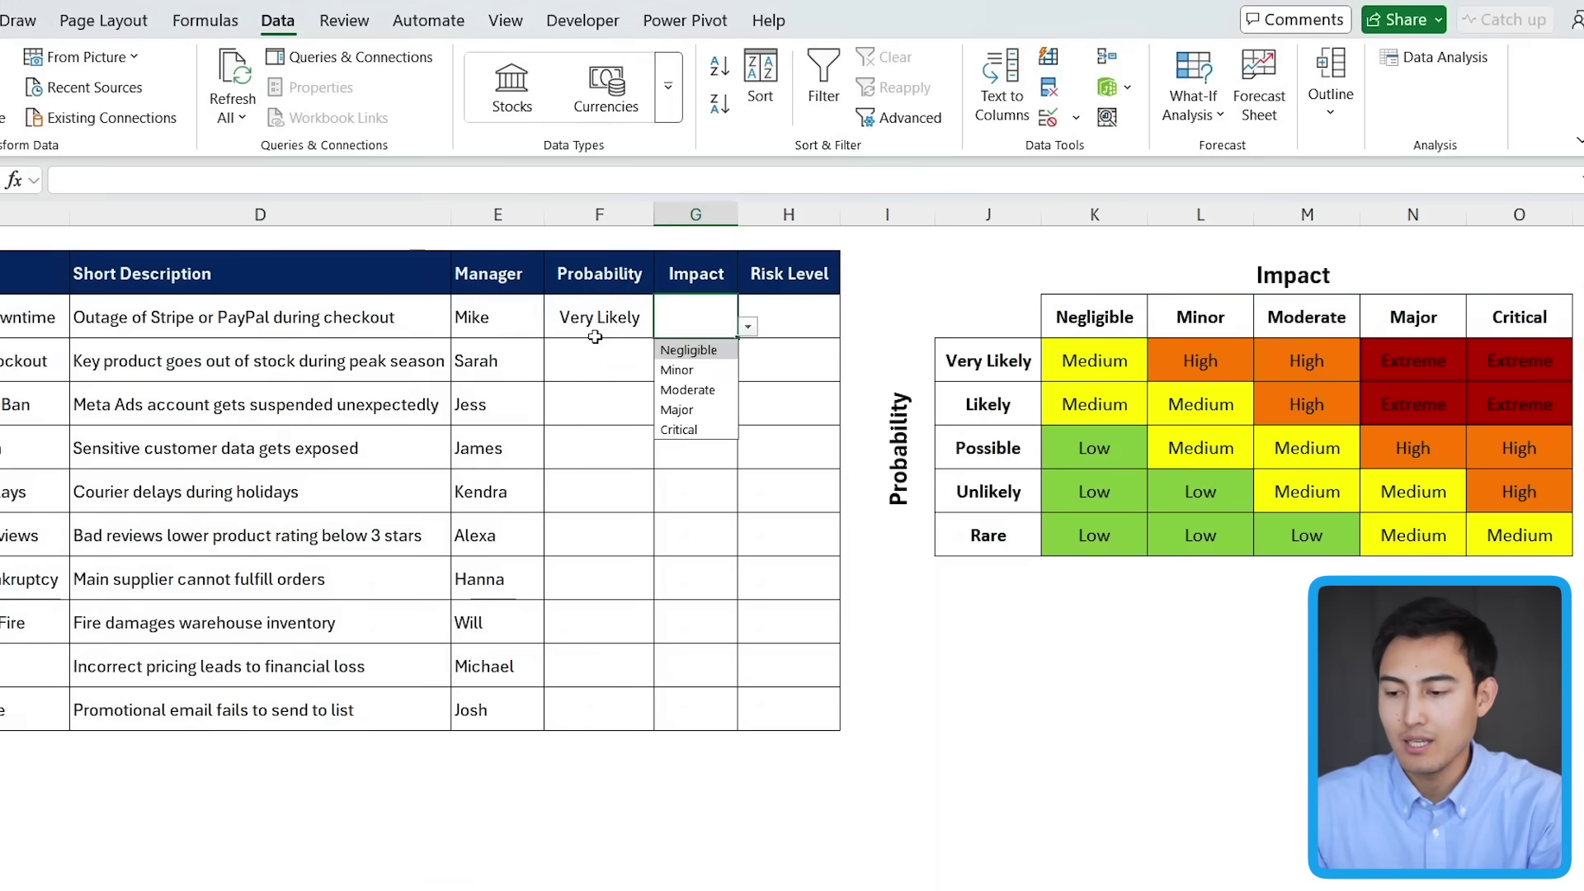
Set the first risk's impact to Minor and copy Very Likely / Minor down to all ten risks
key("Down")
key("Return")
left_click(595, 337)
key("shift+Right")
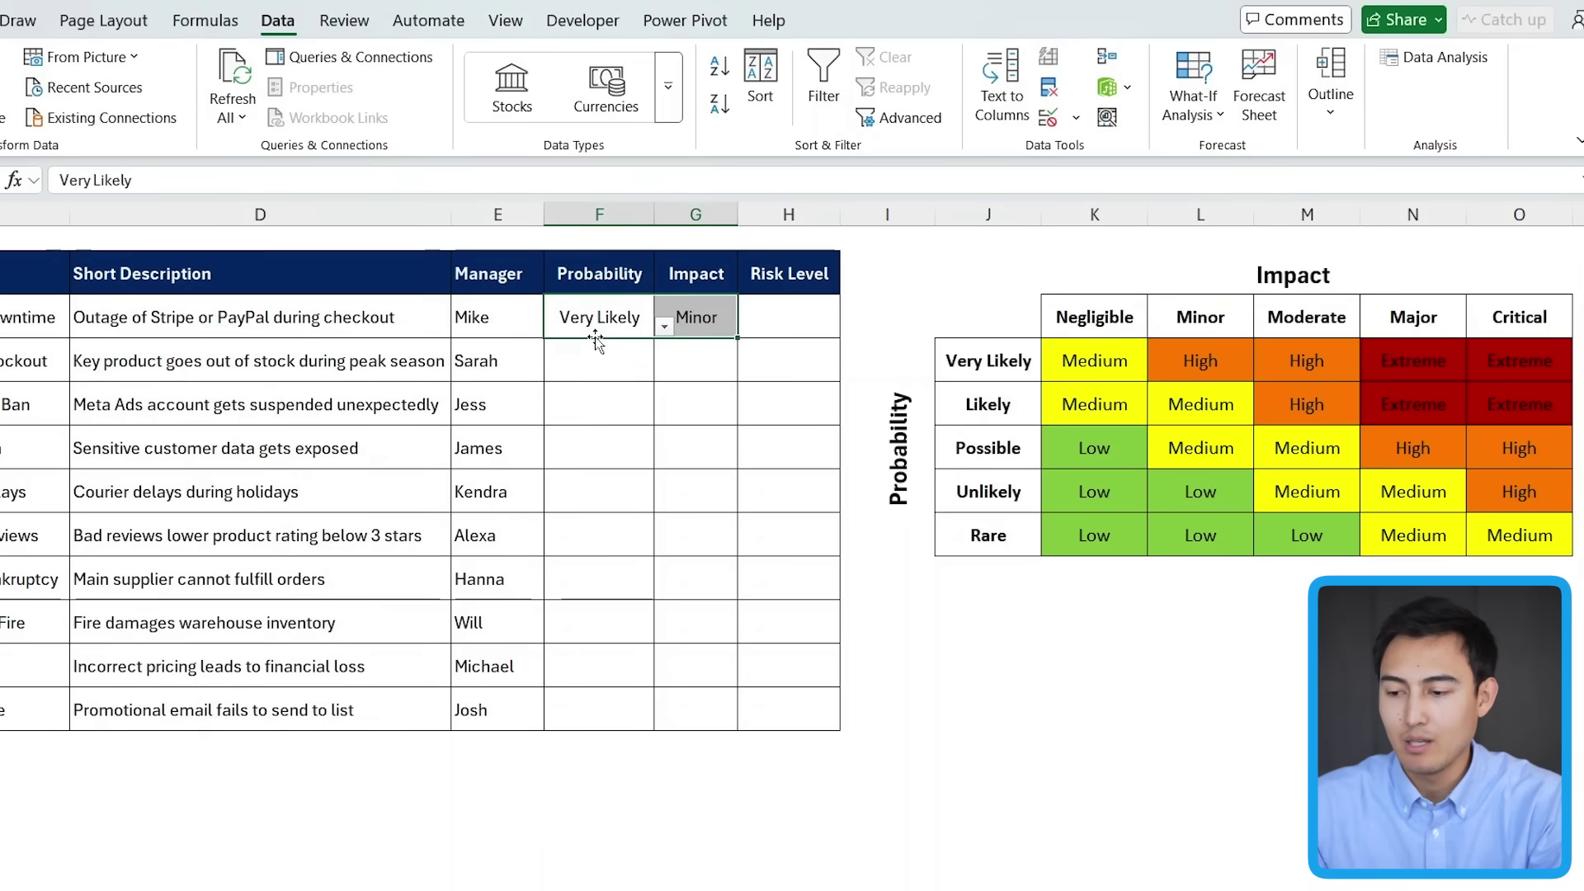
key("ctrl+c")
key("Down")
key("ctrl+v")
key("shift+Down")
key("shift+Down")
key("shift+Down")
key("shift+Down")
key("shift+Down")
key("shift+Down")
key("shift+Down")
key("shift+Down")
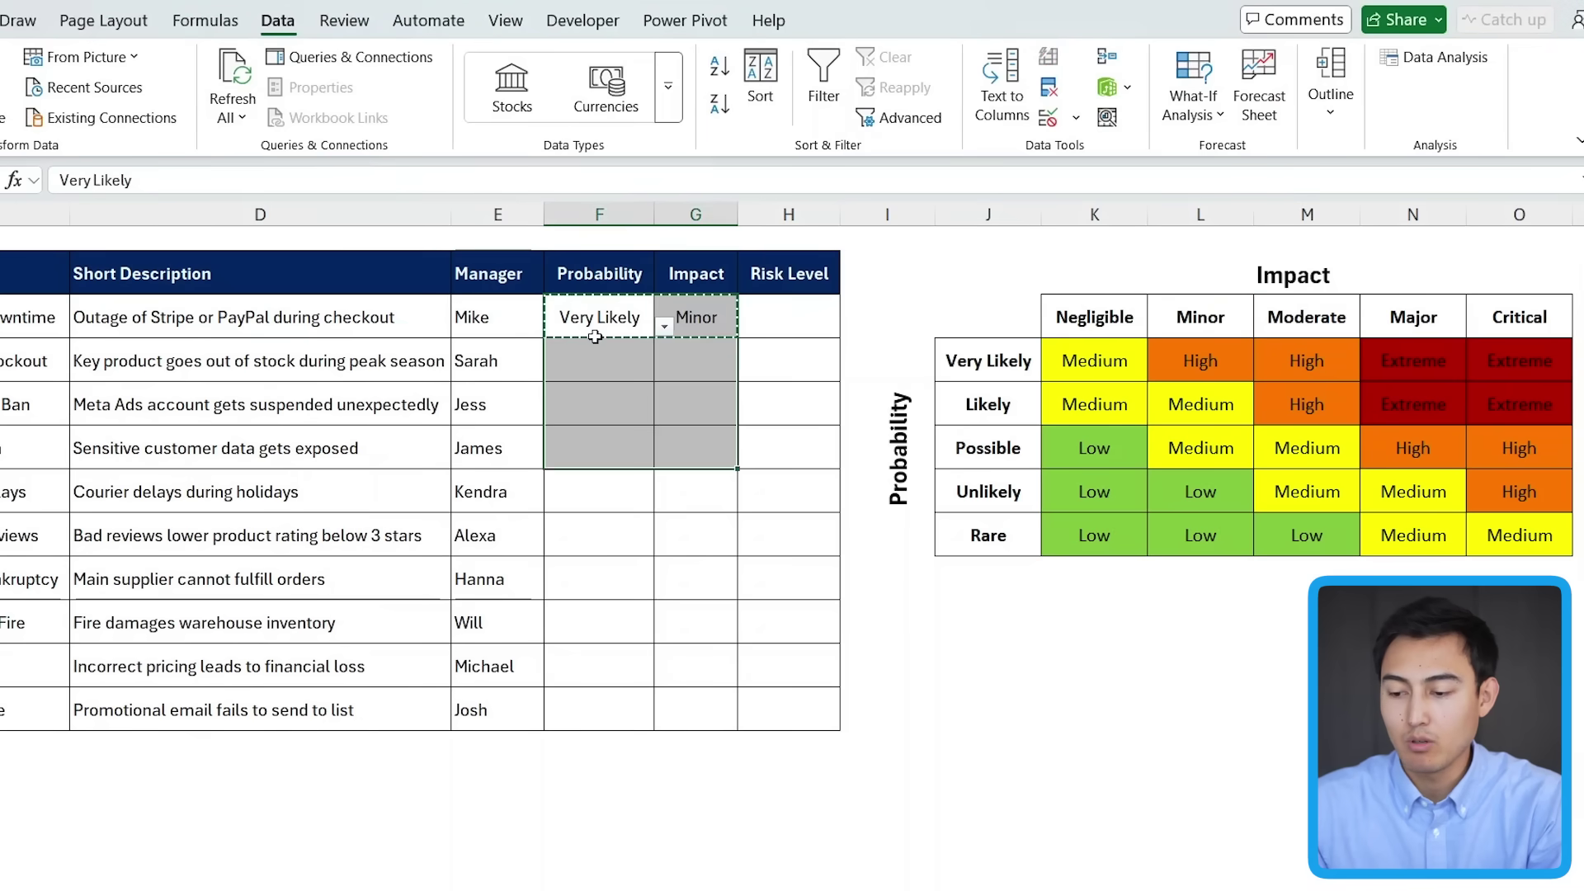
key("ctrl+v")
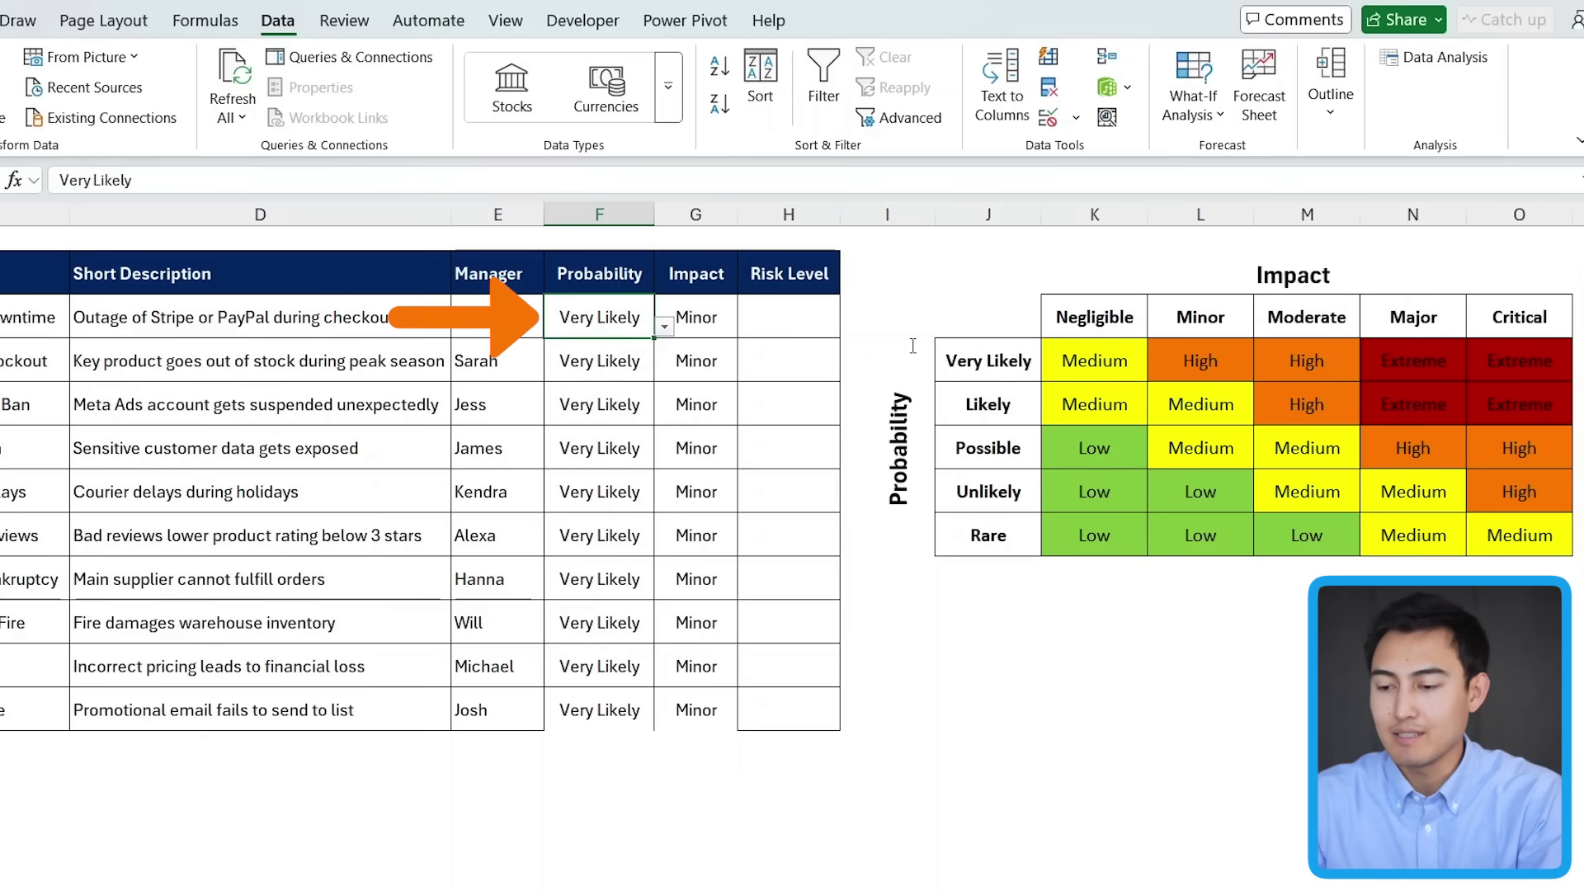
Try entering 100% in F3 and cancel the validation error so Very Likely remains
type("100%")
key("Return")
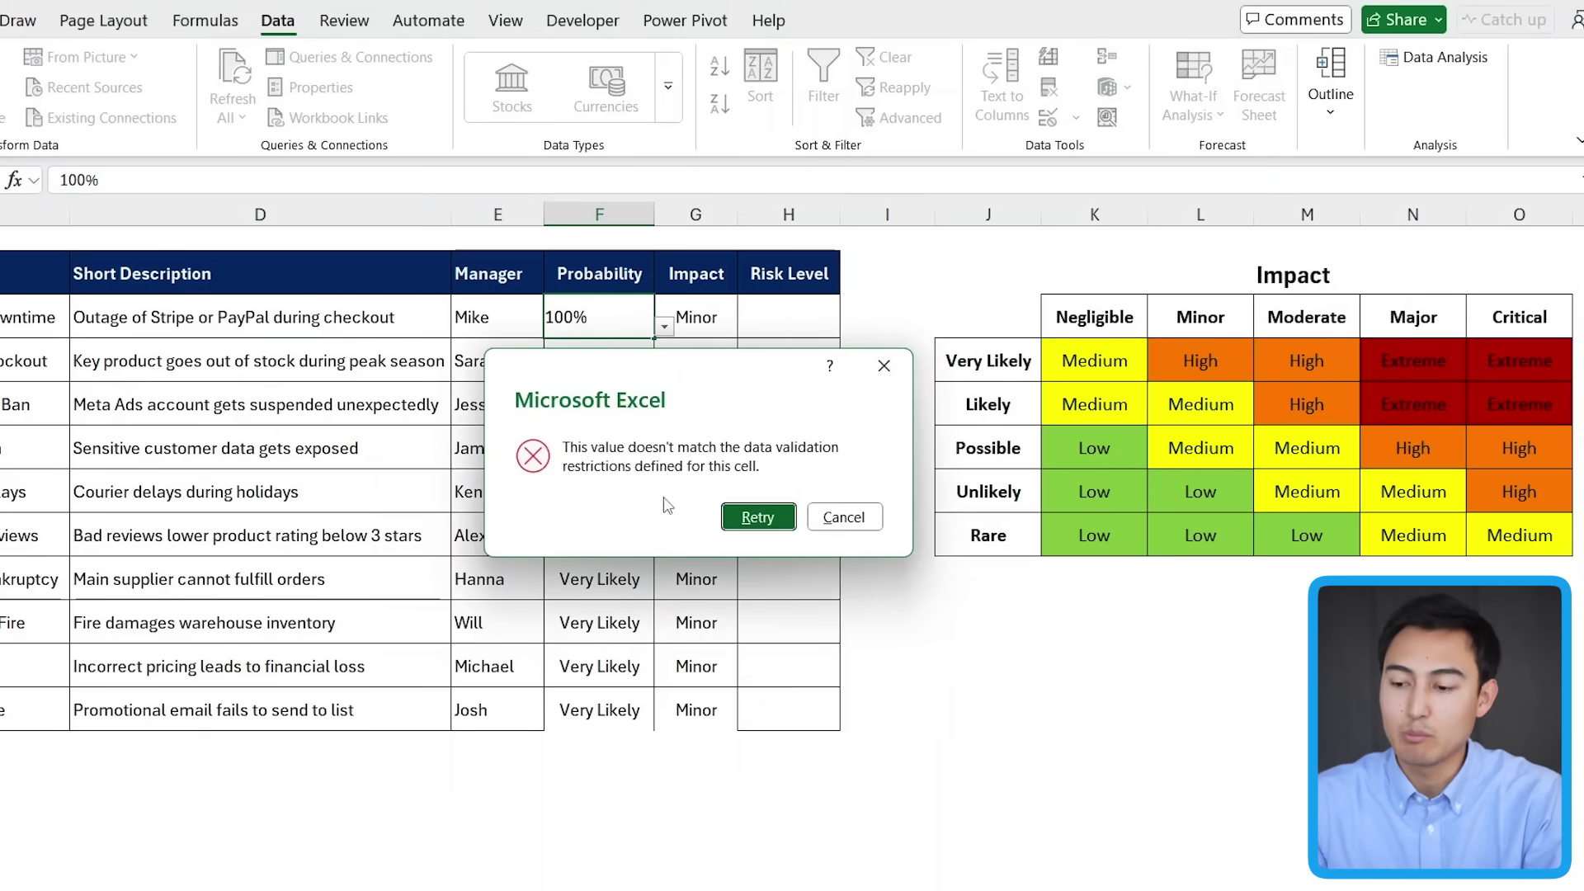
left_click(884, 366)
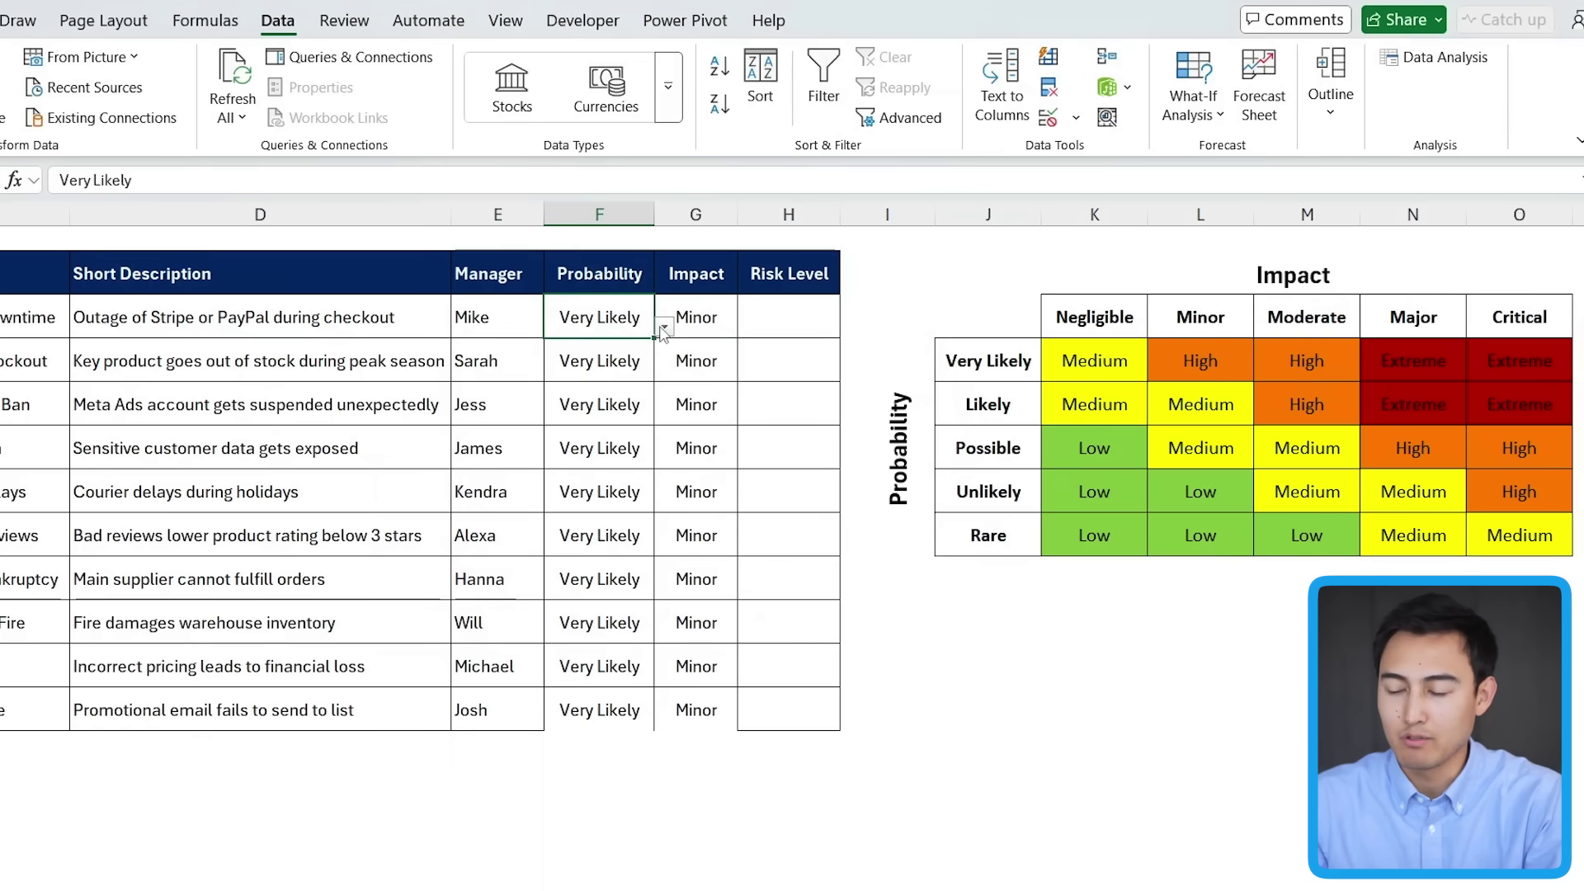
key("Right")
key("Right")
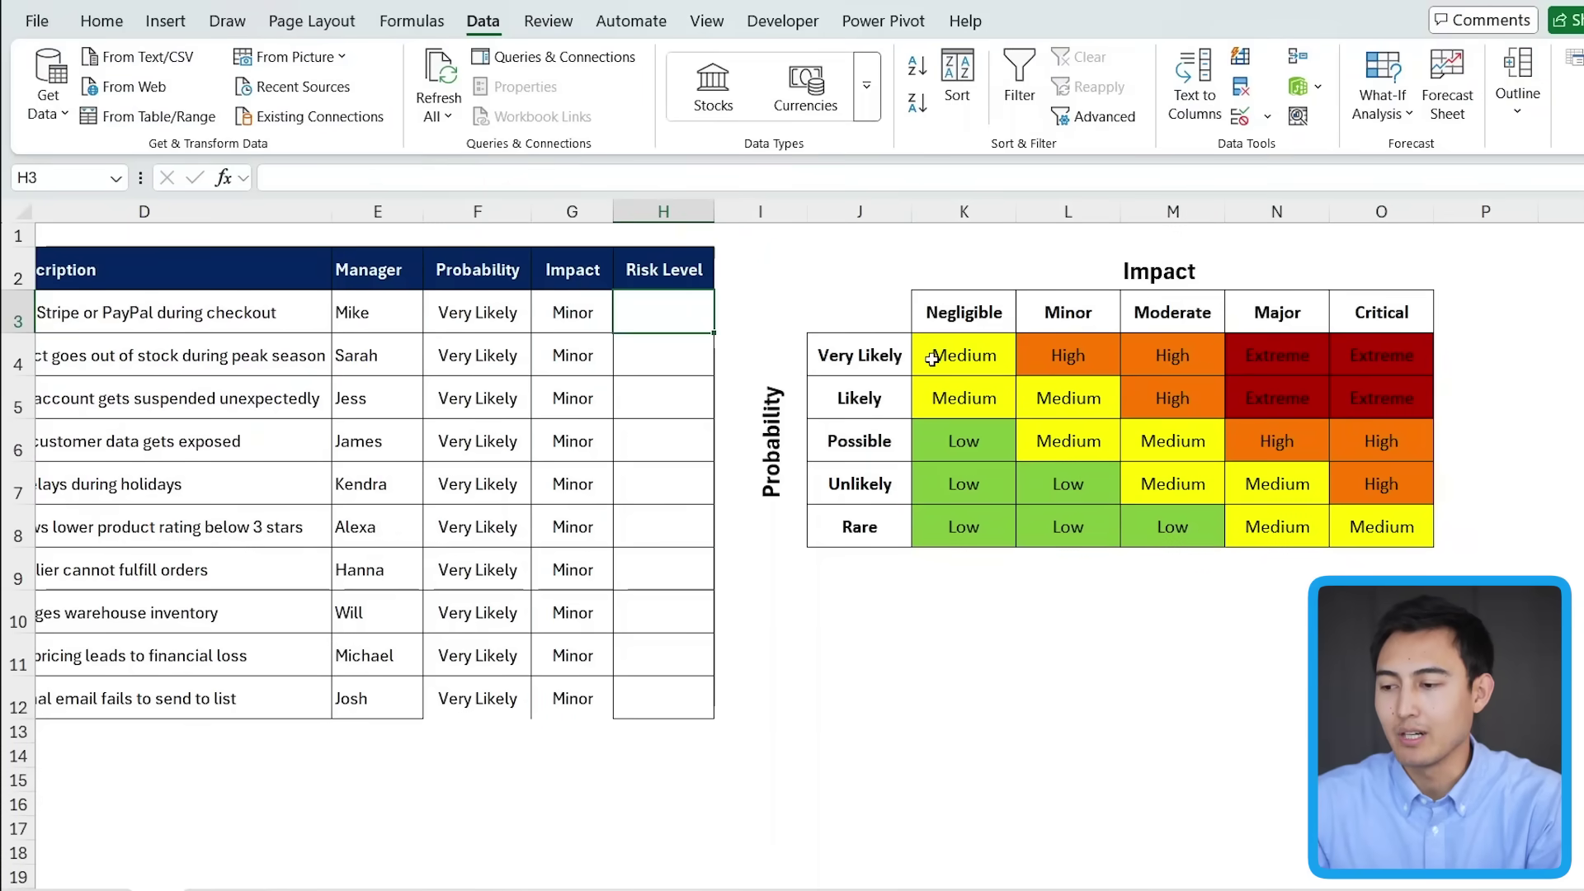
left_click(1077, 365)
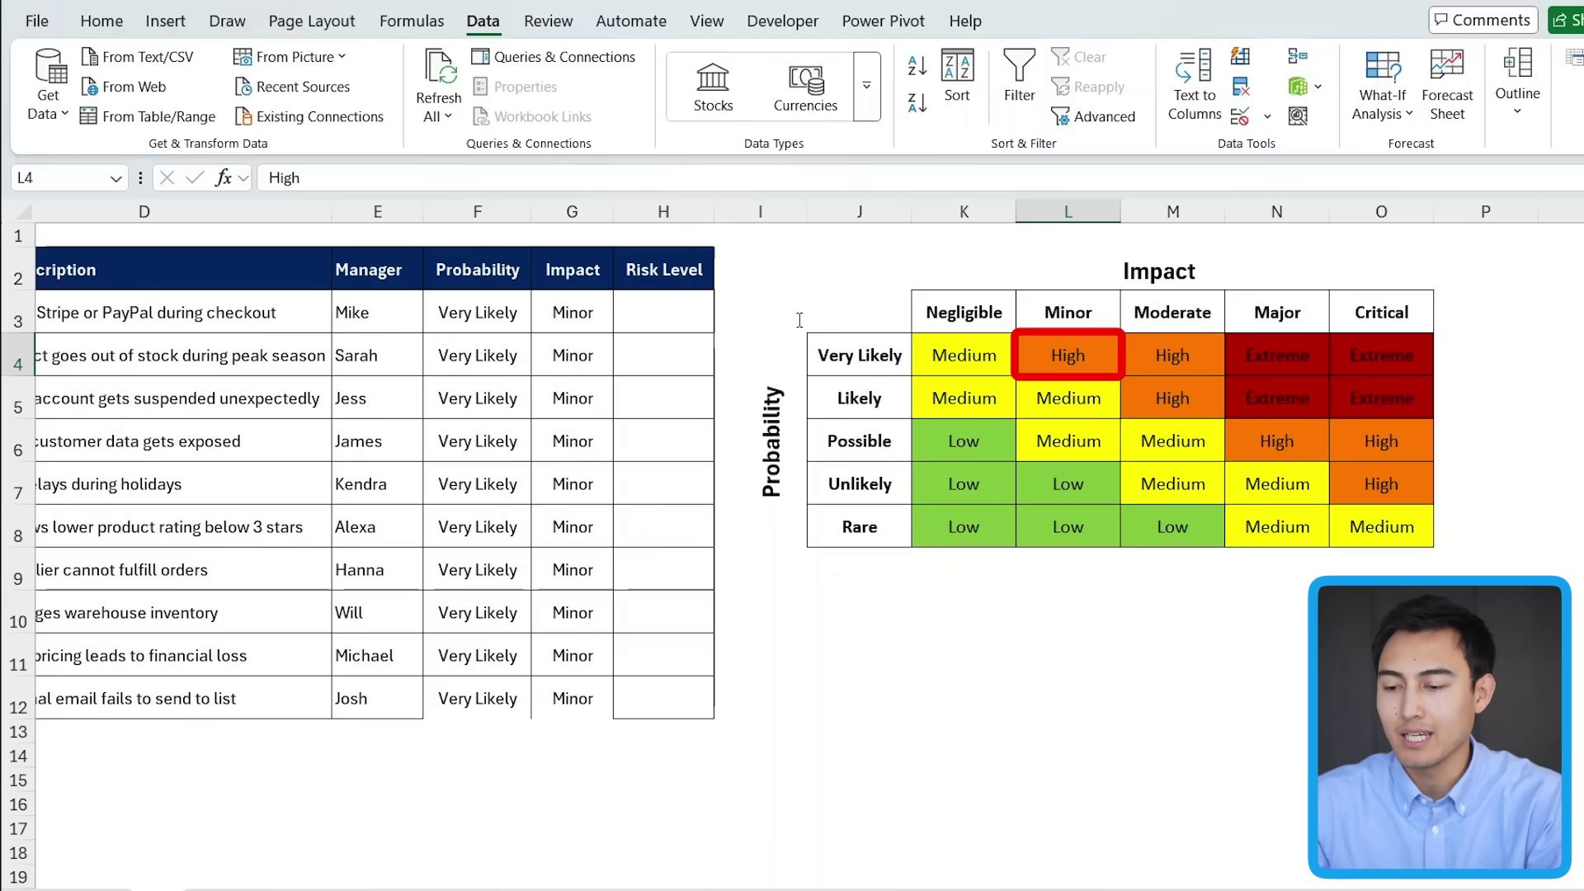
left_click(690, 319)
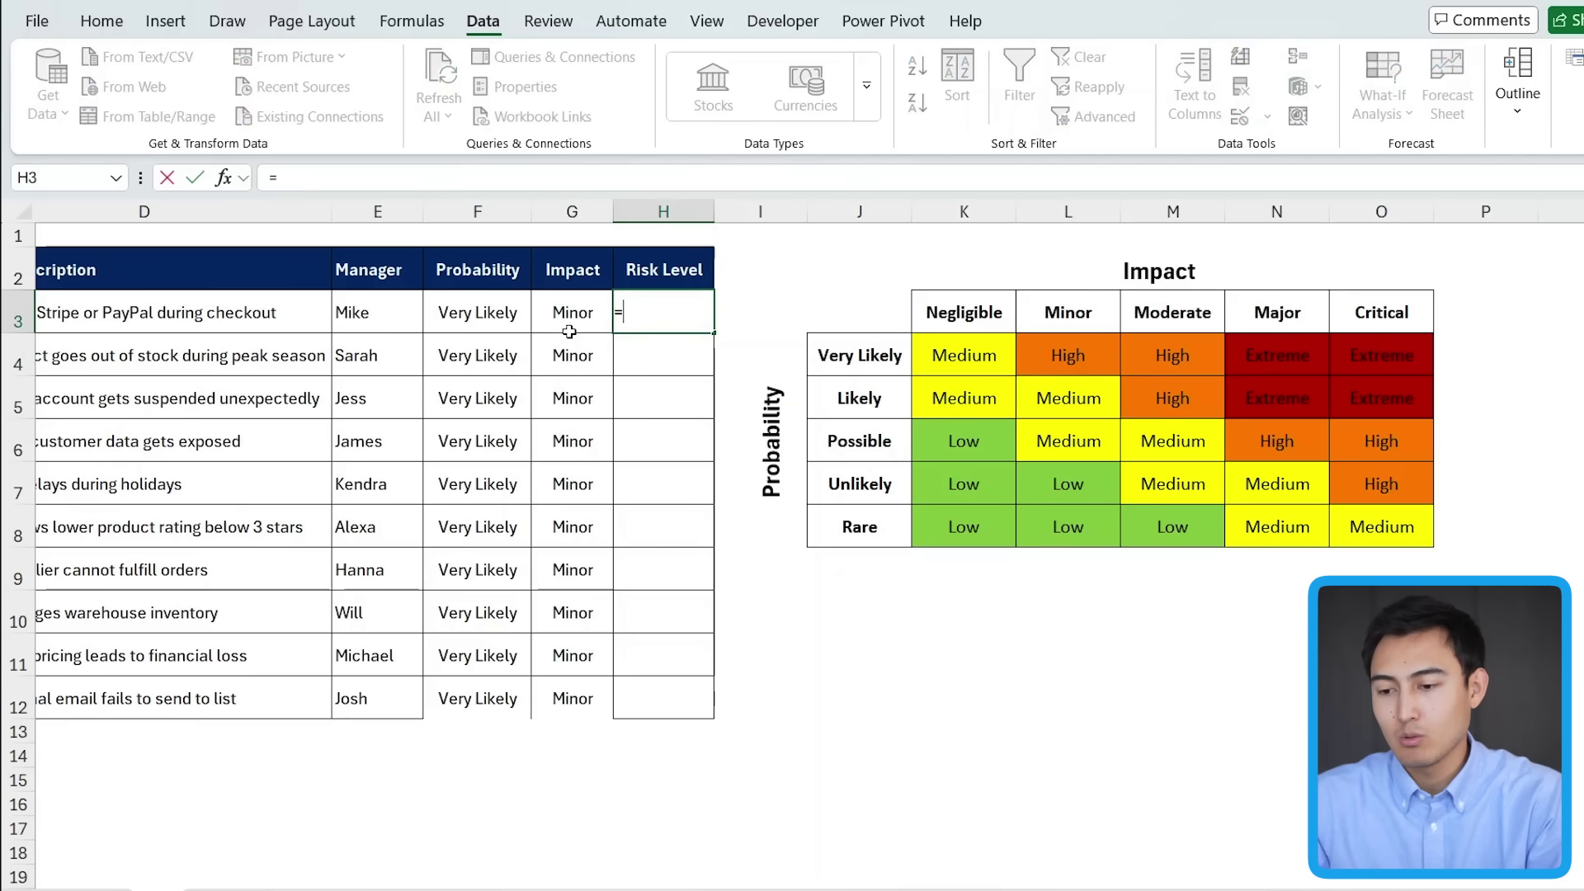
Begin H3 with =INDEX( using the matrix K4:O8 as the array
type("inde")
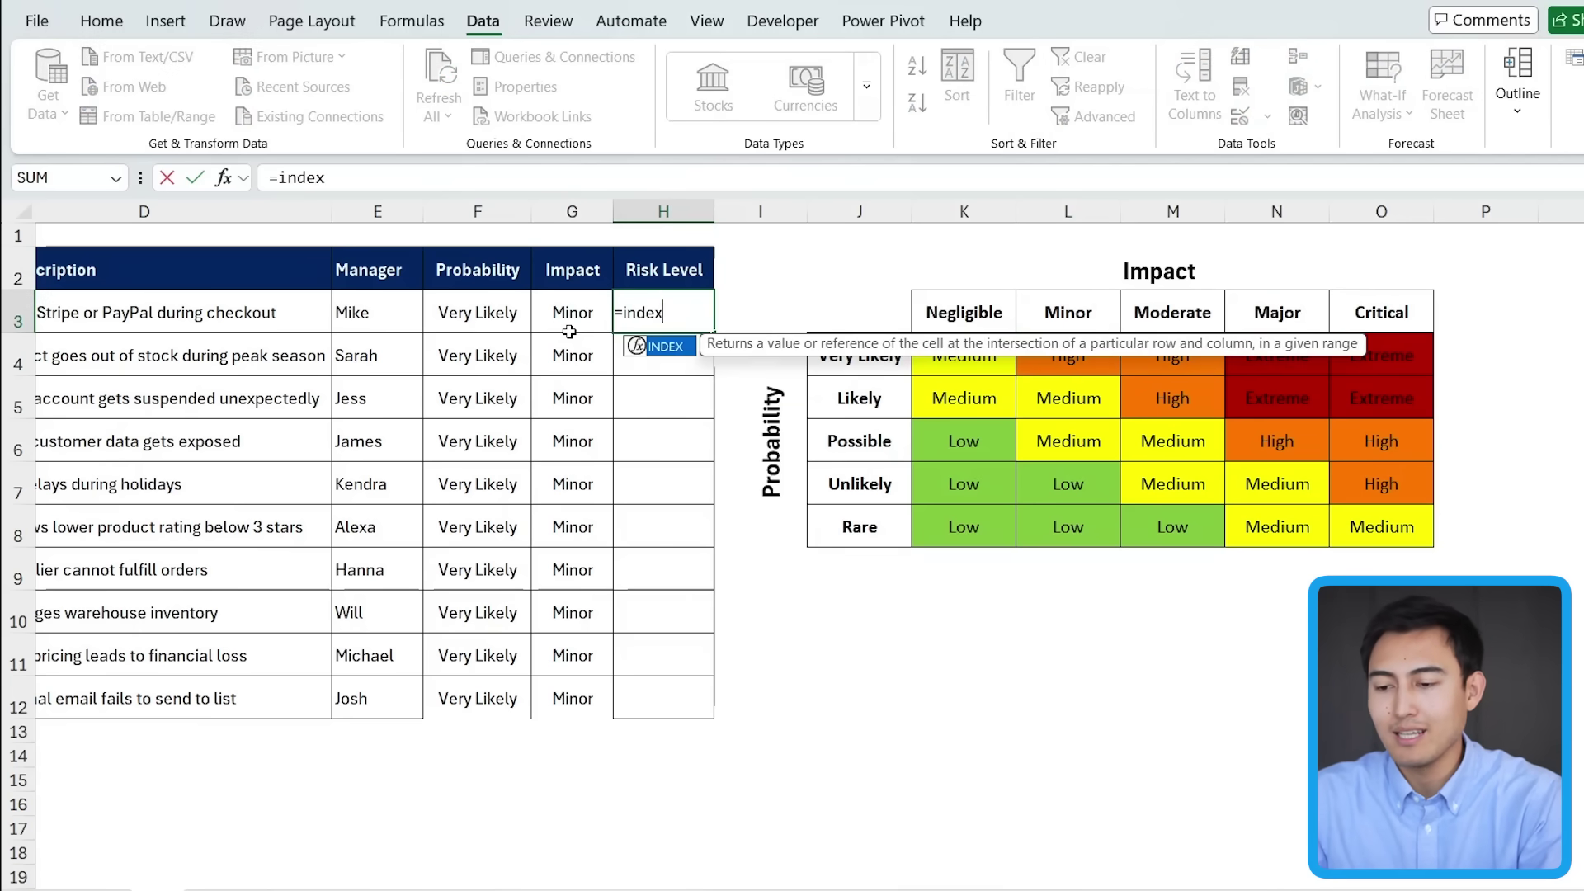
type("x")
key("Tab")
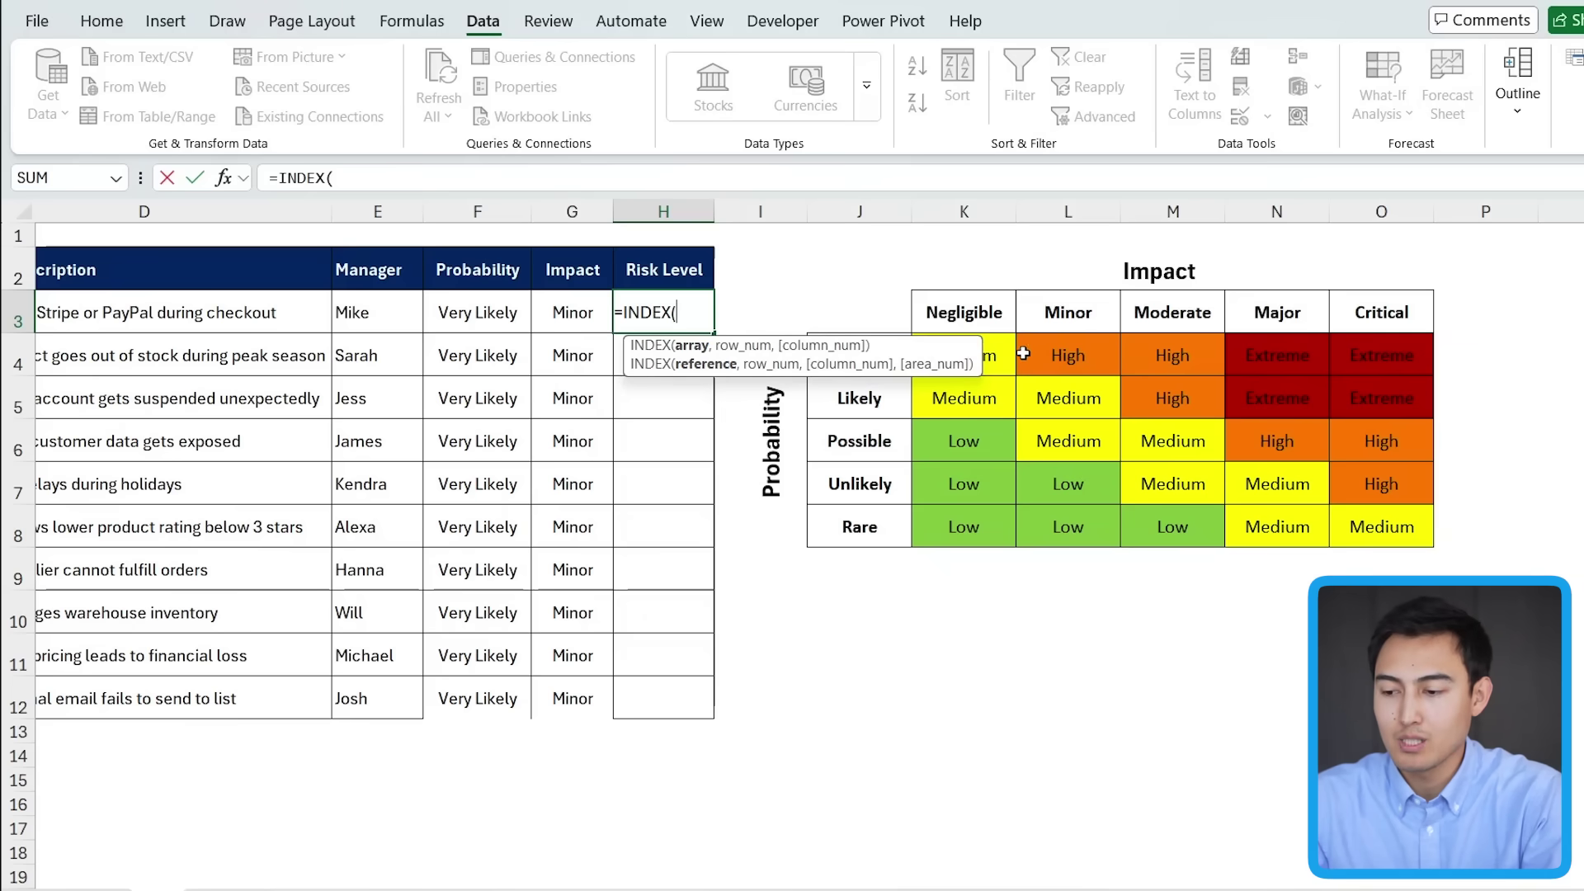
left_click_drag(1013, 360, 1373, 531)
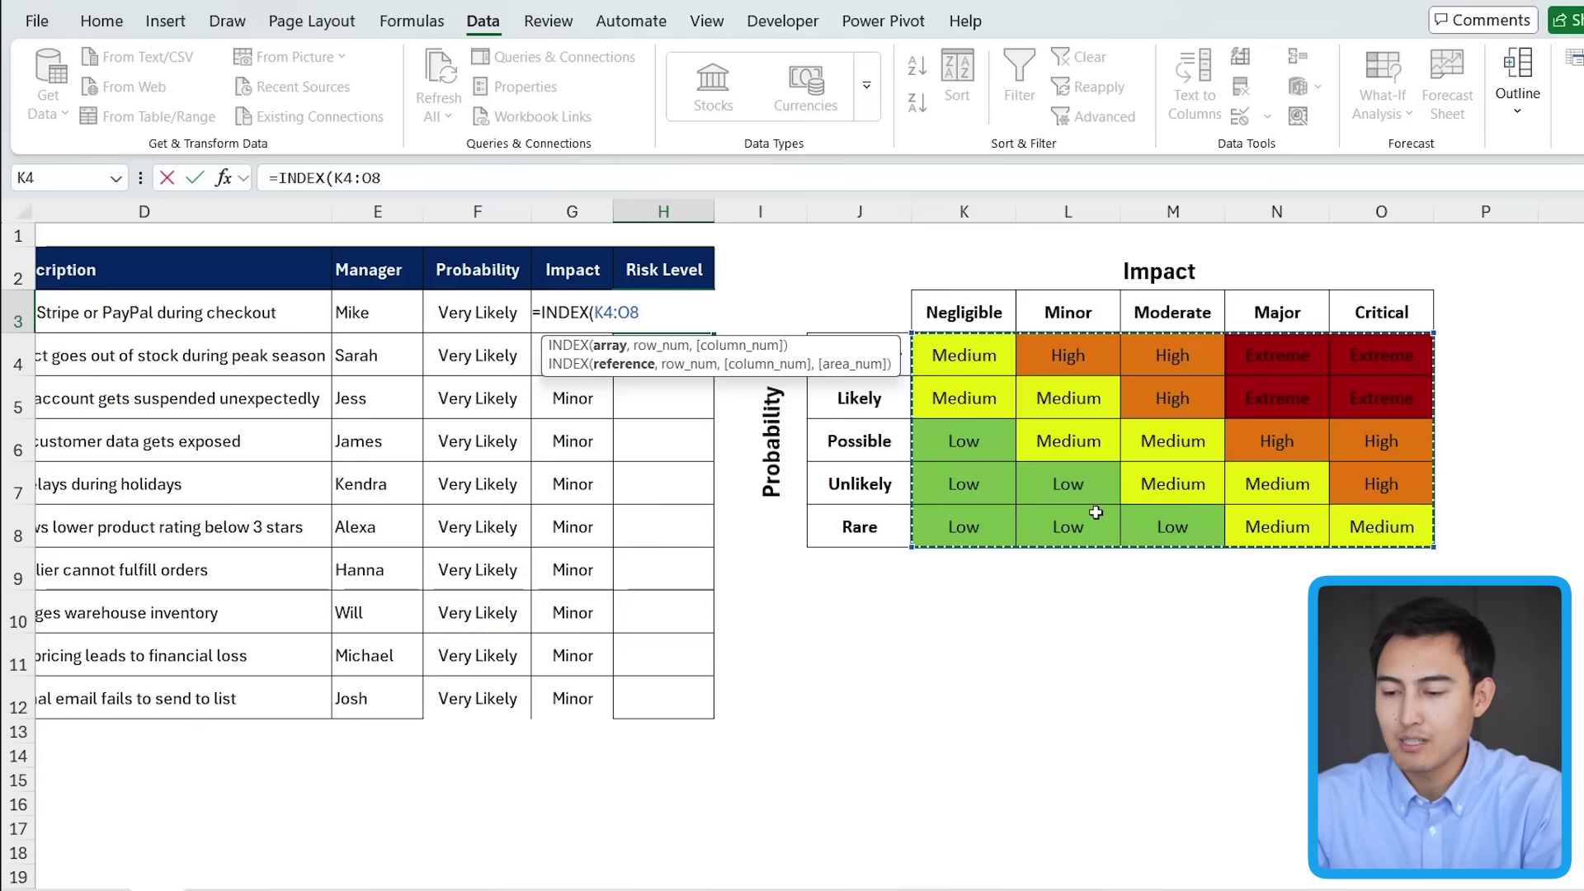
Add MATCH(F3,J4:J8,0) as the row argument, correcting a stray J4 reference
type(",")
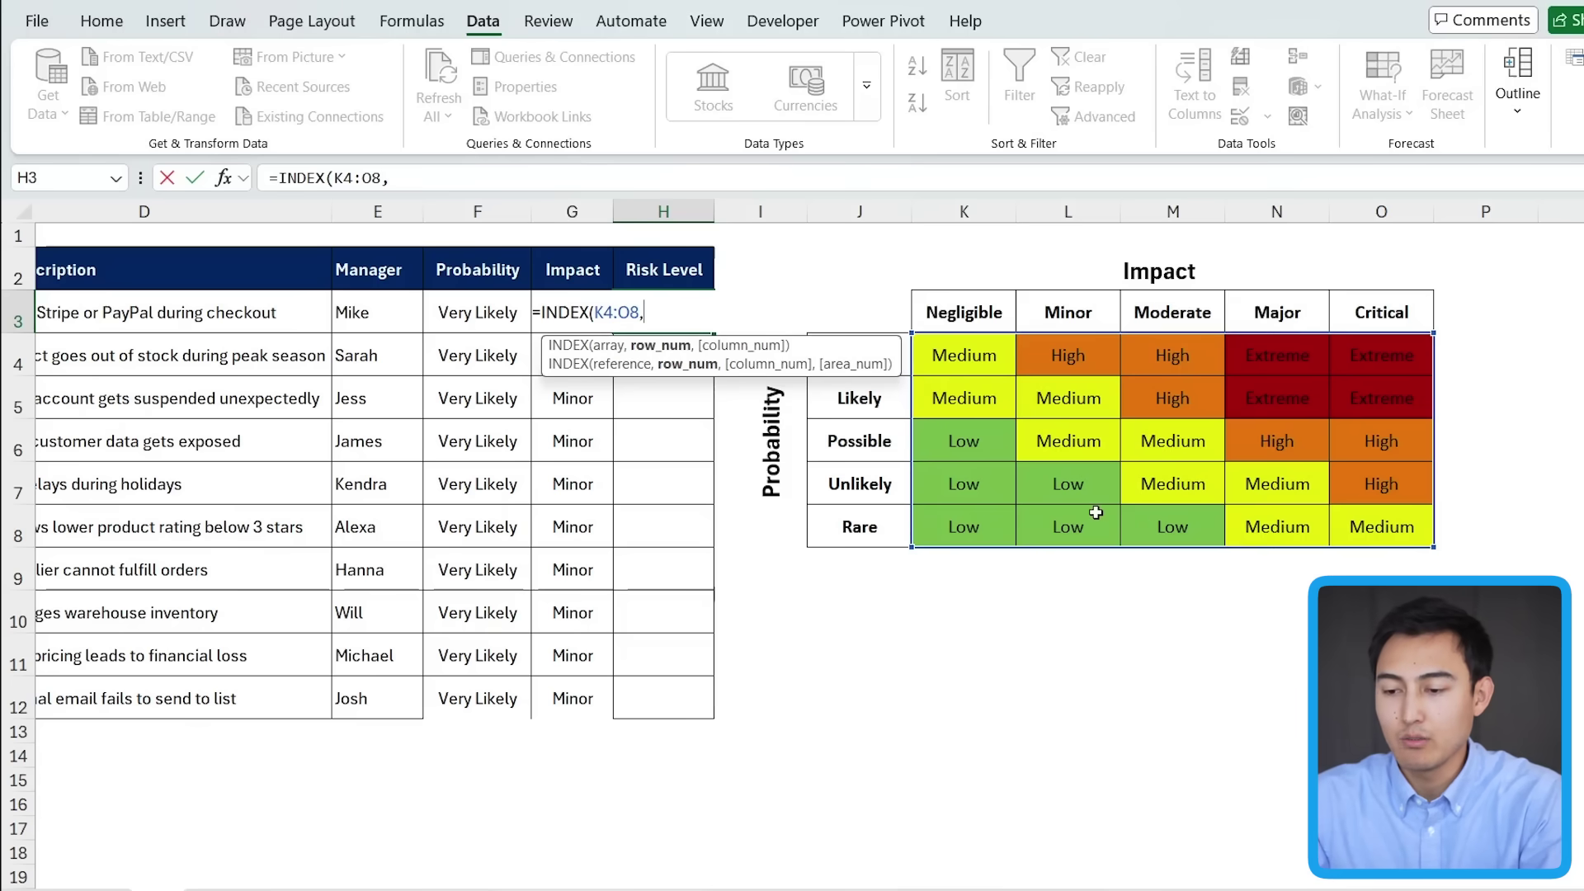
type("matc")
key("Tab")
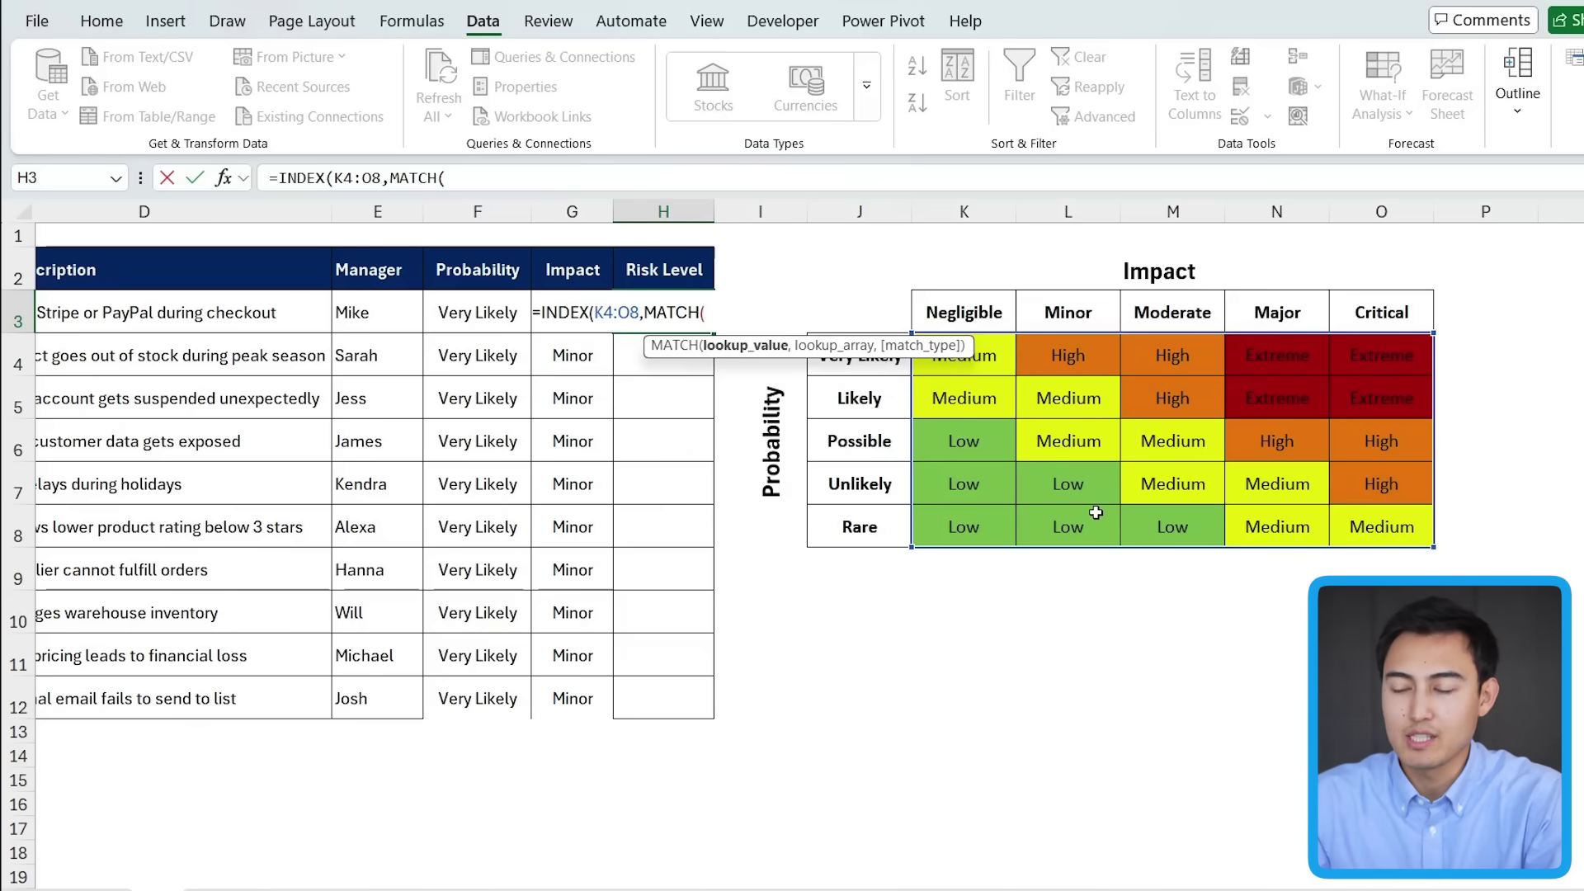
left_click(470, 315)
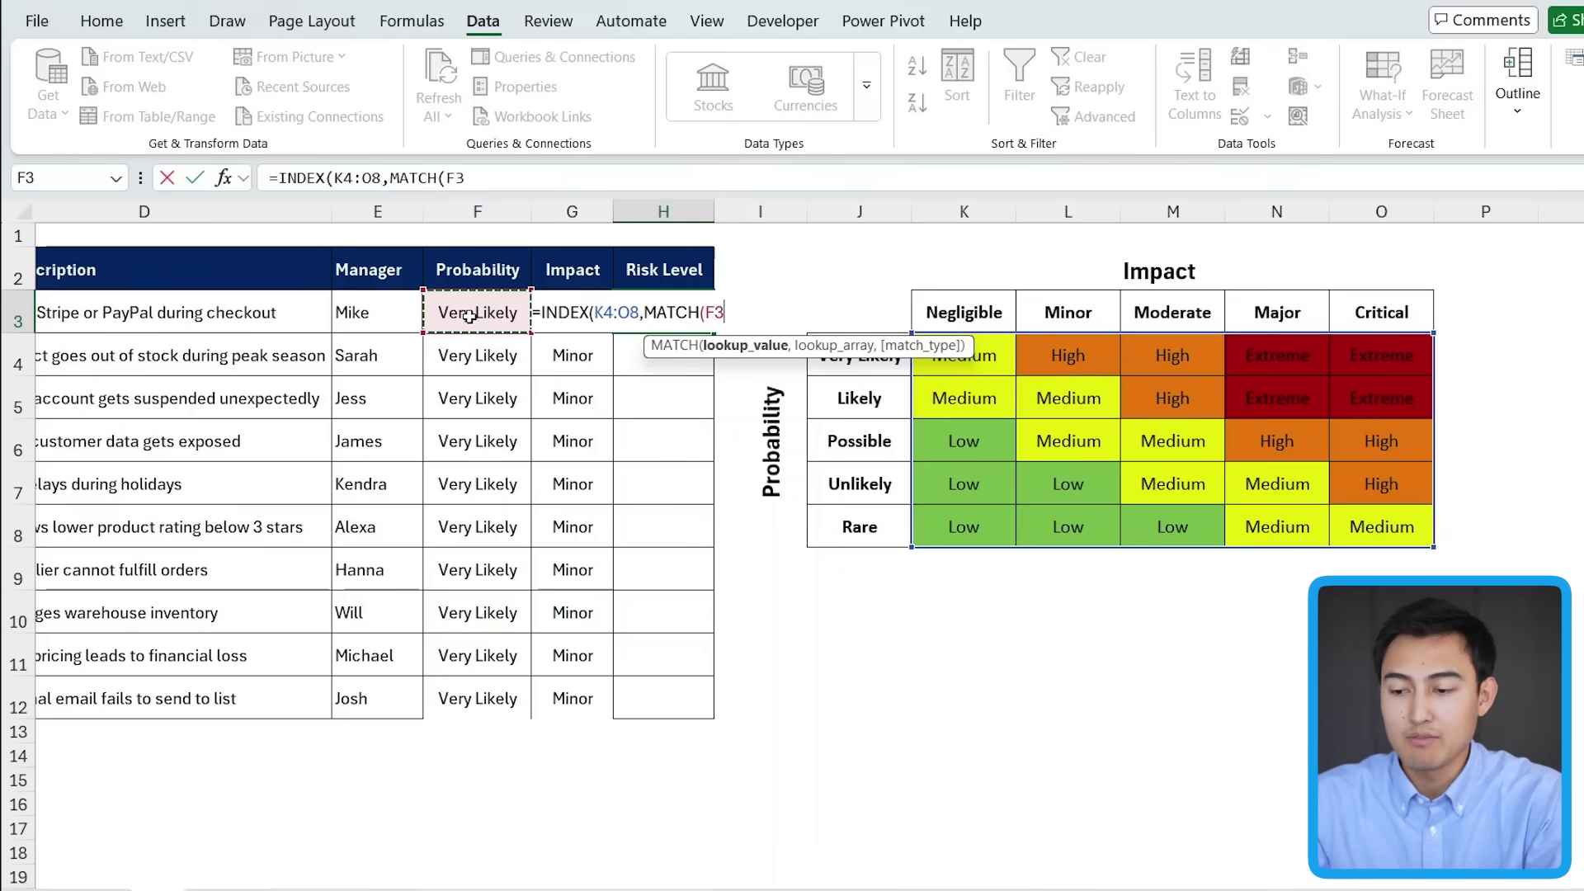
left_click(869, 373)
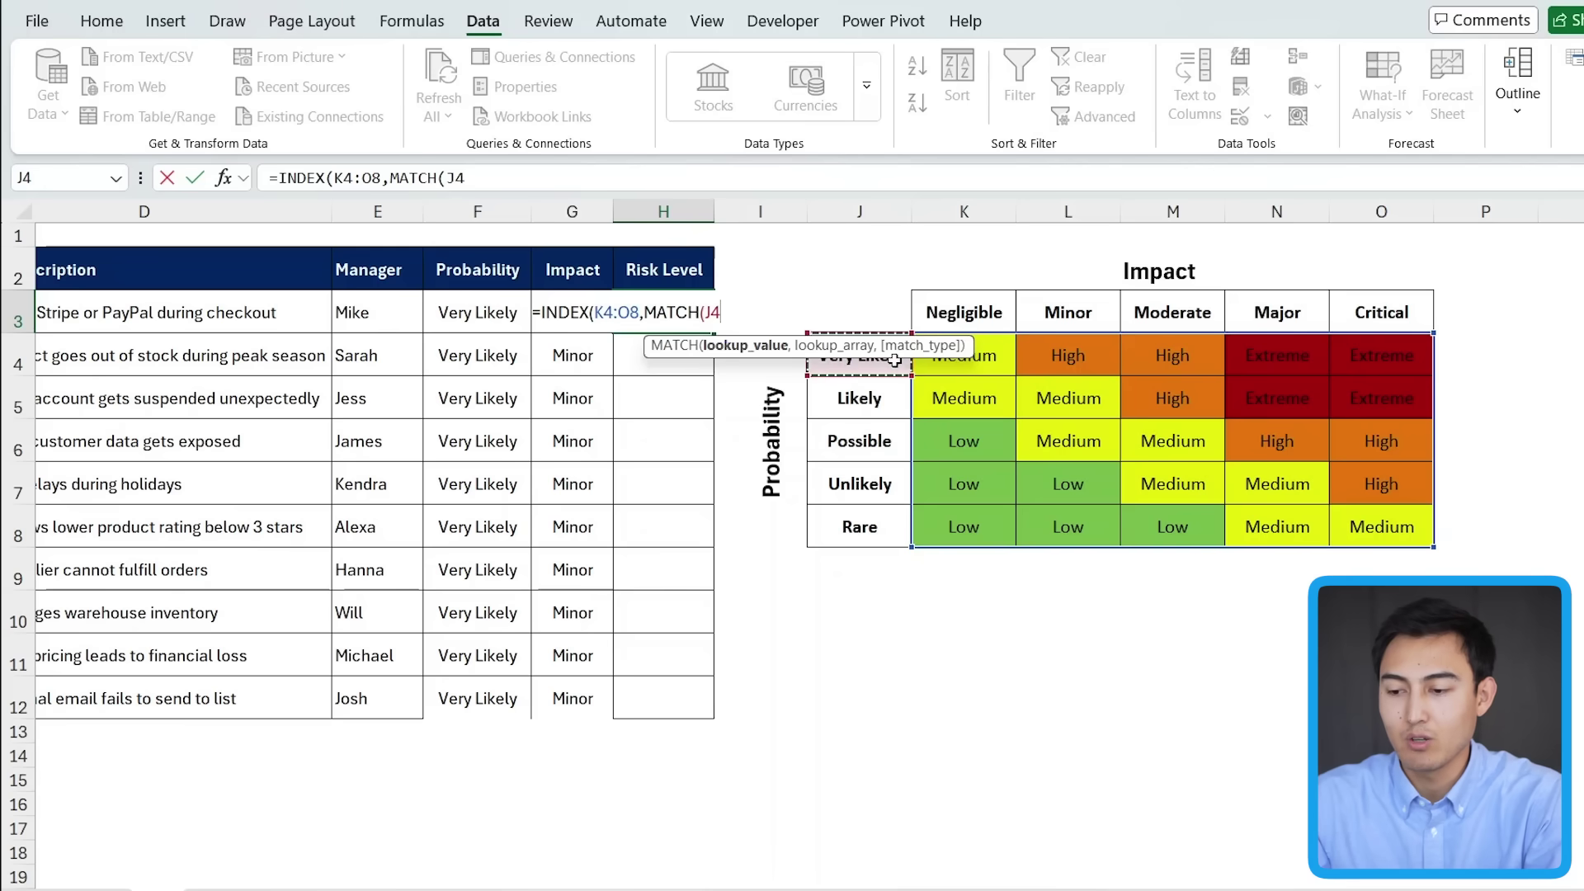
key("BackSpace")
key("BackSpace")
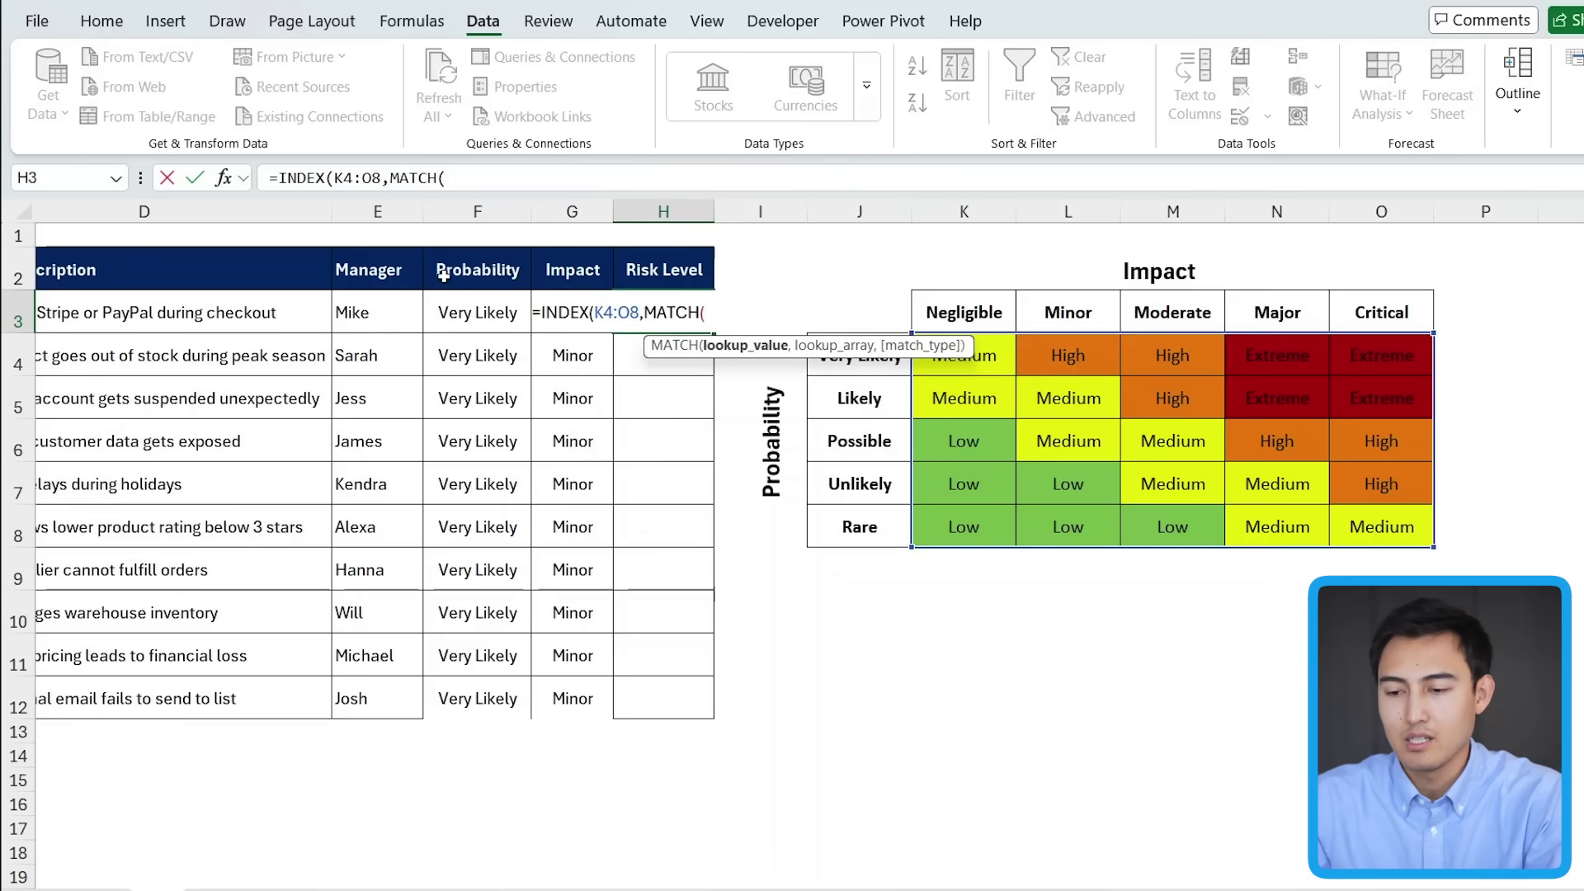
left_click(459, 317)
type(",")
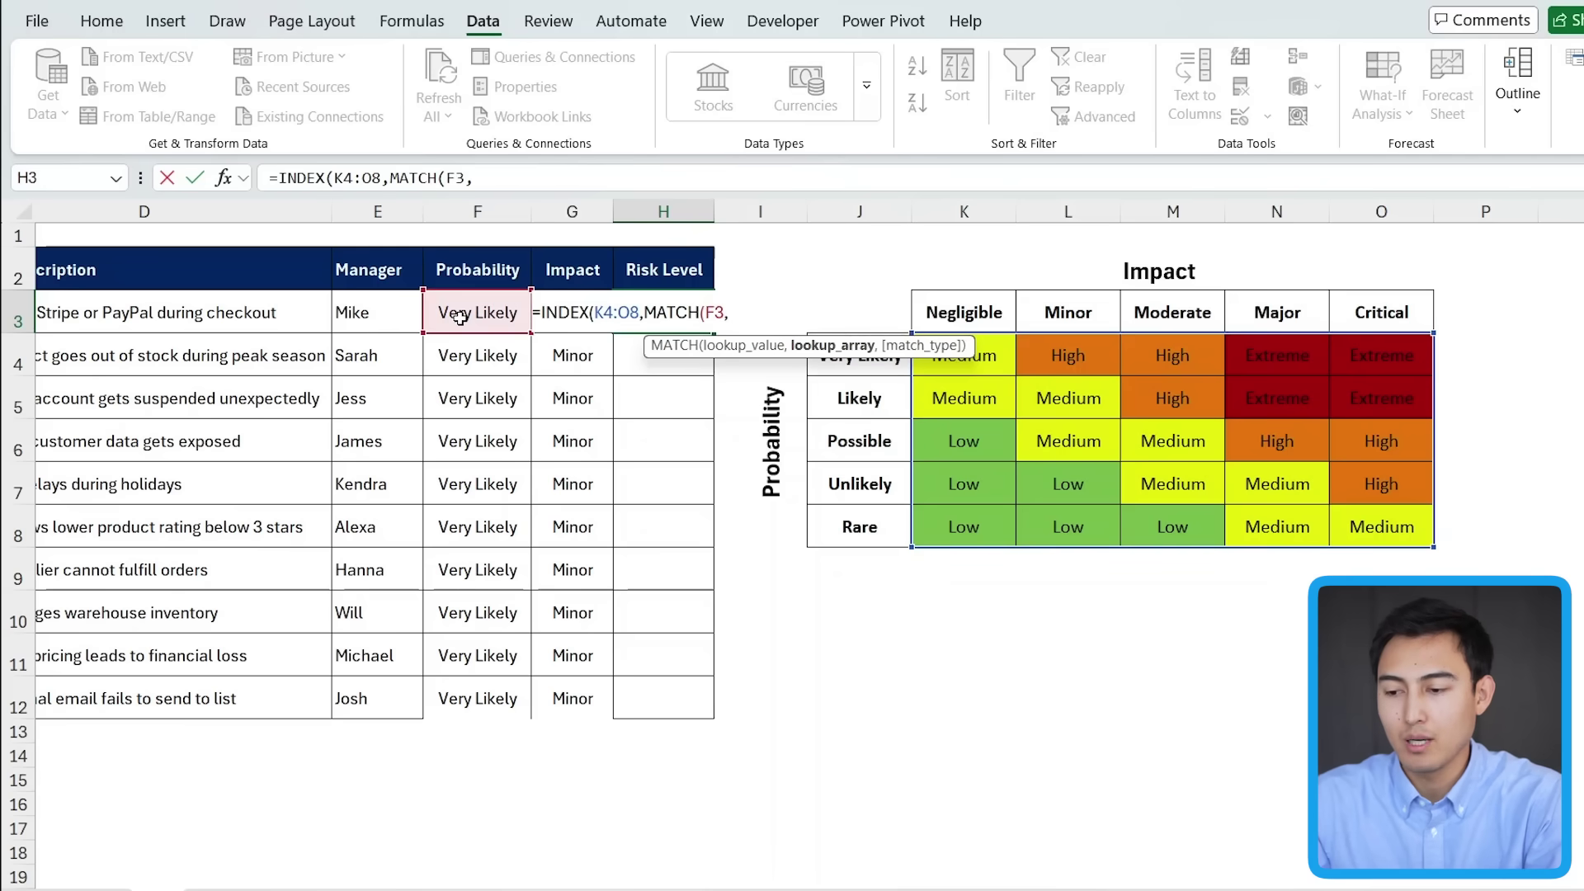
left_click_drag(828, 364, 822, 534)
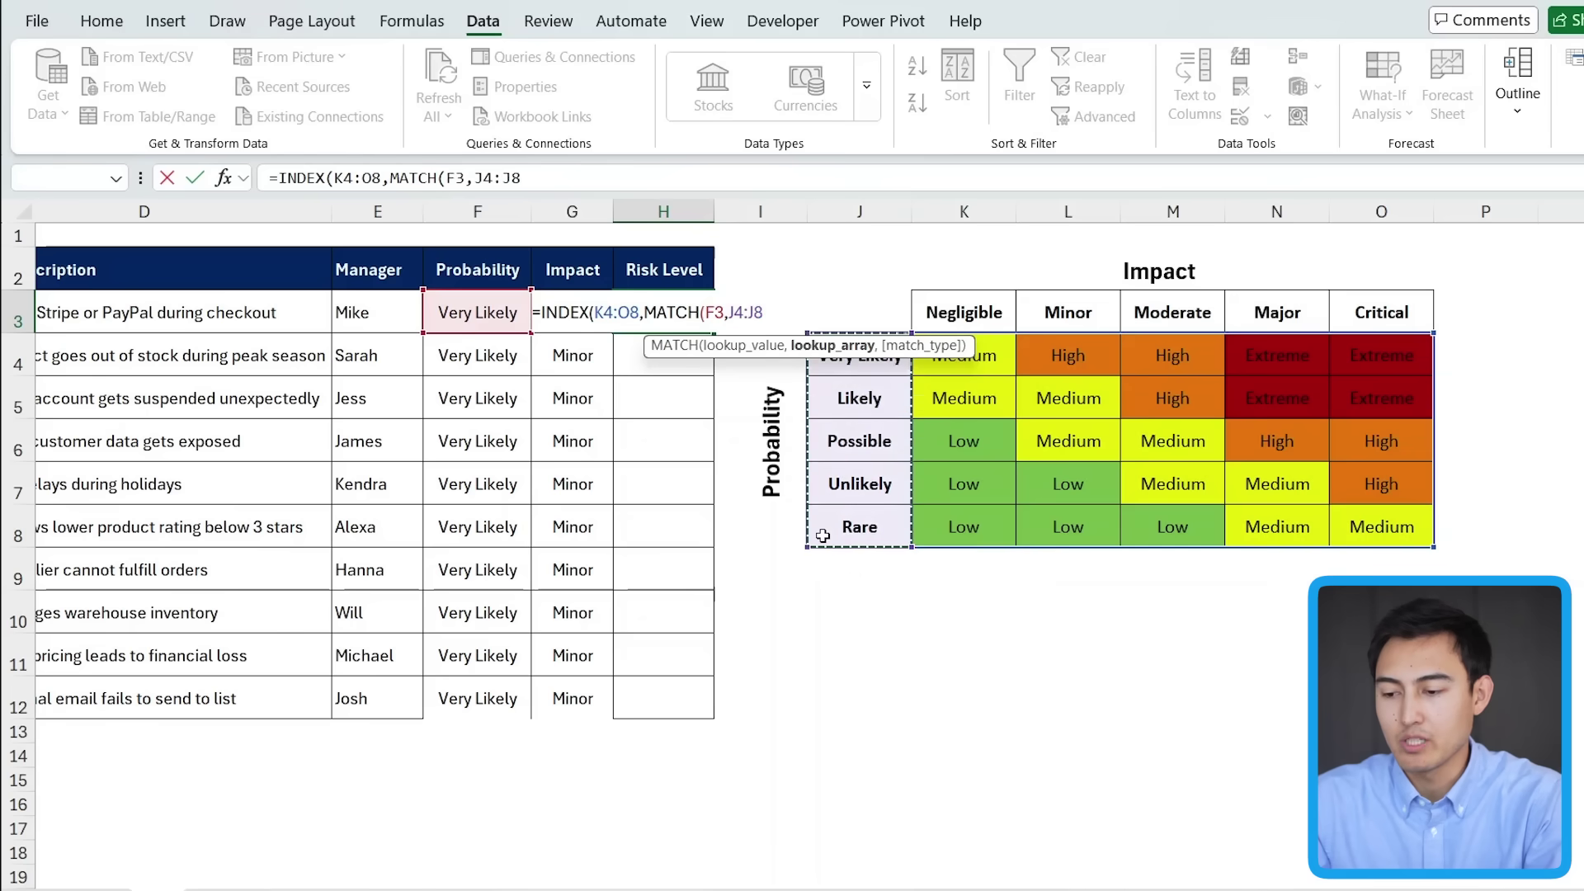
type(",")
key("Down")
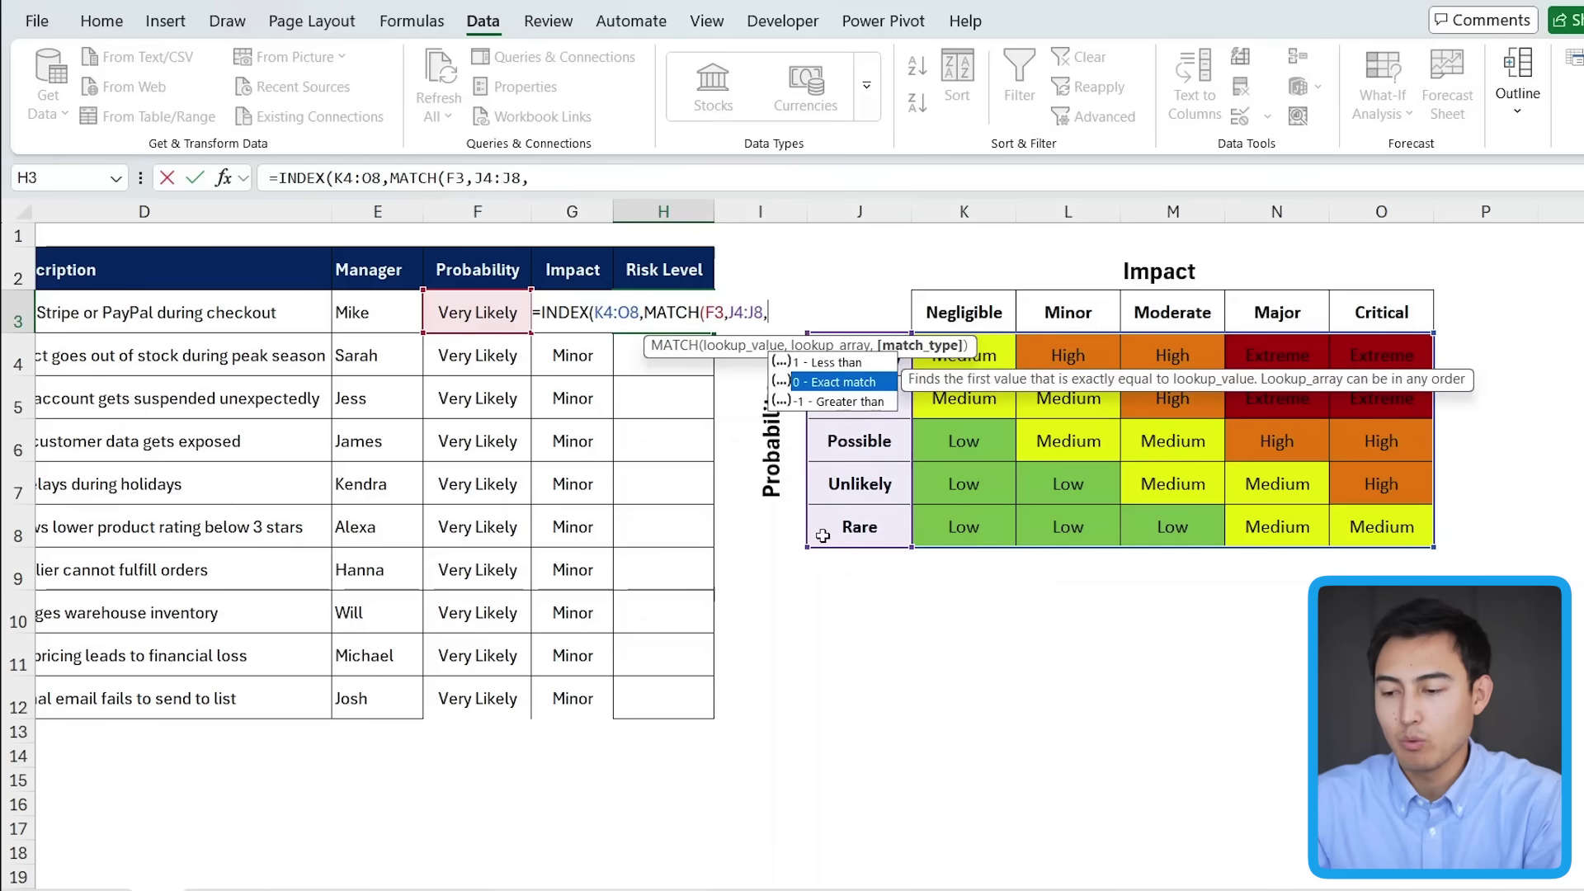
key("Tab")
type(")")
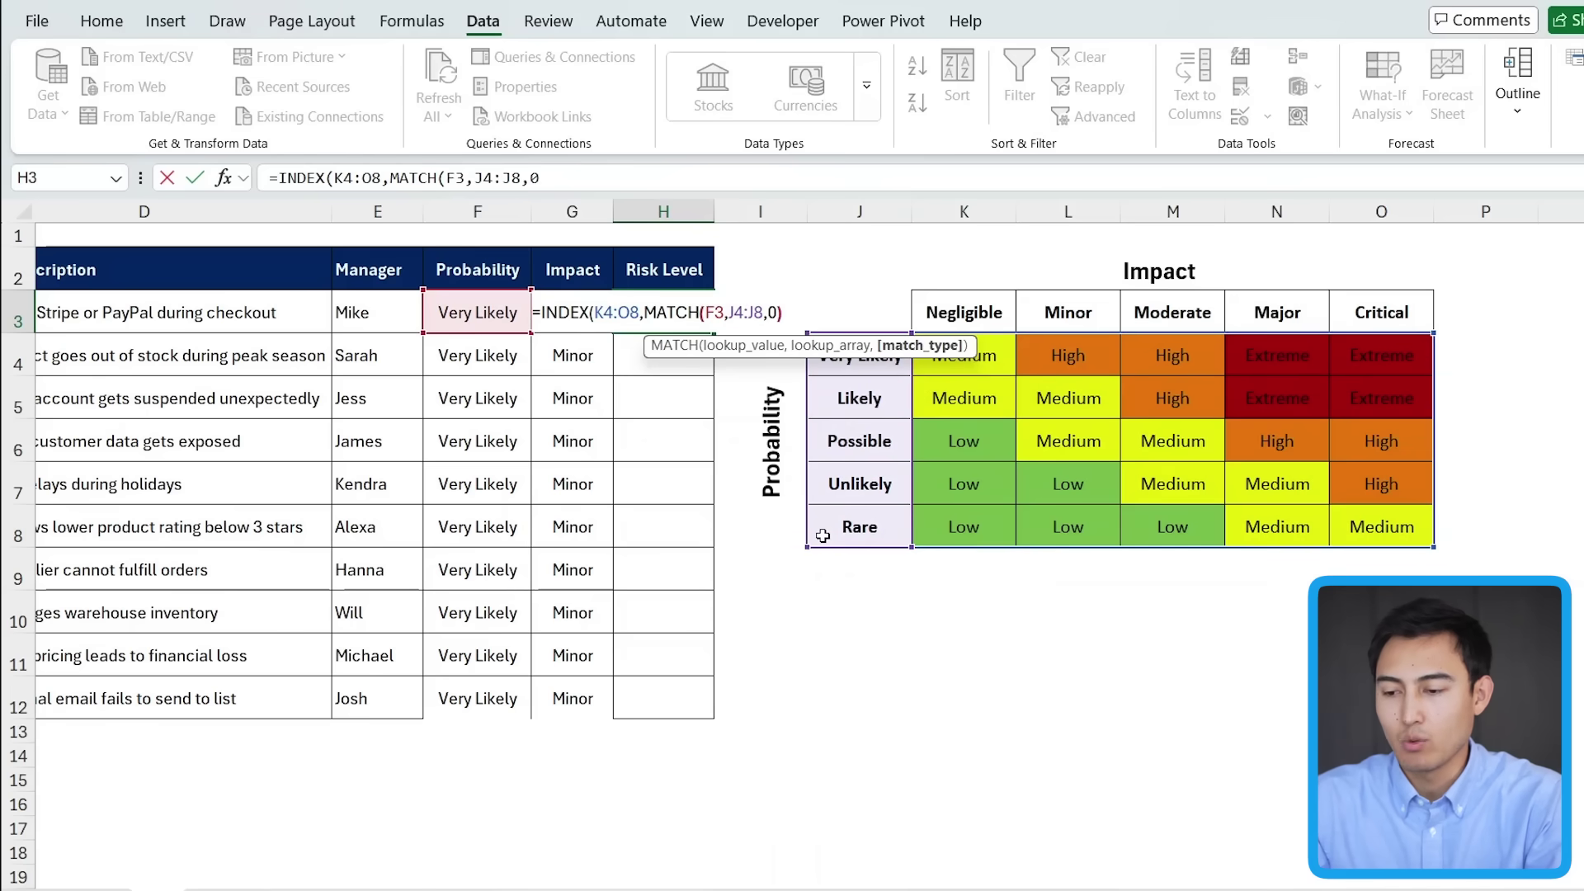
type(",")
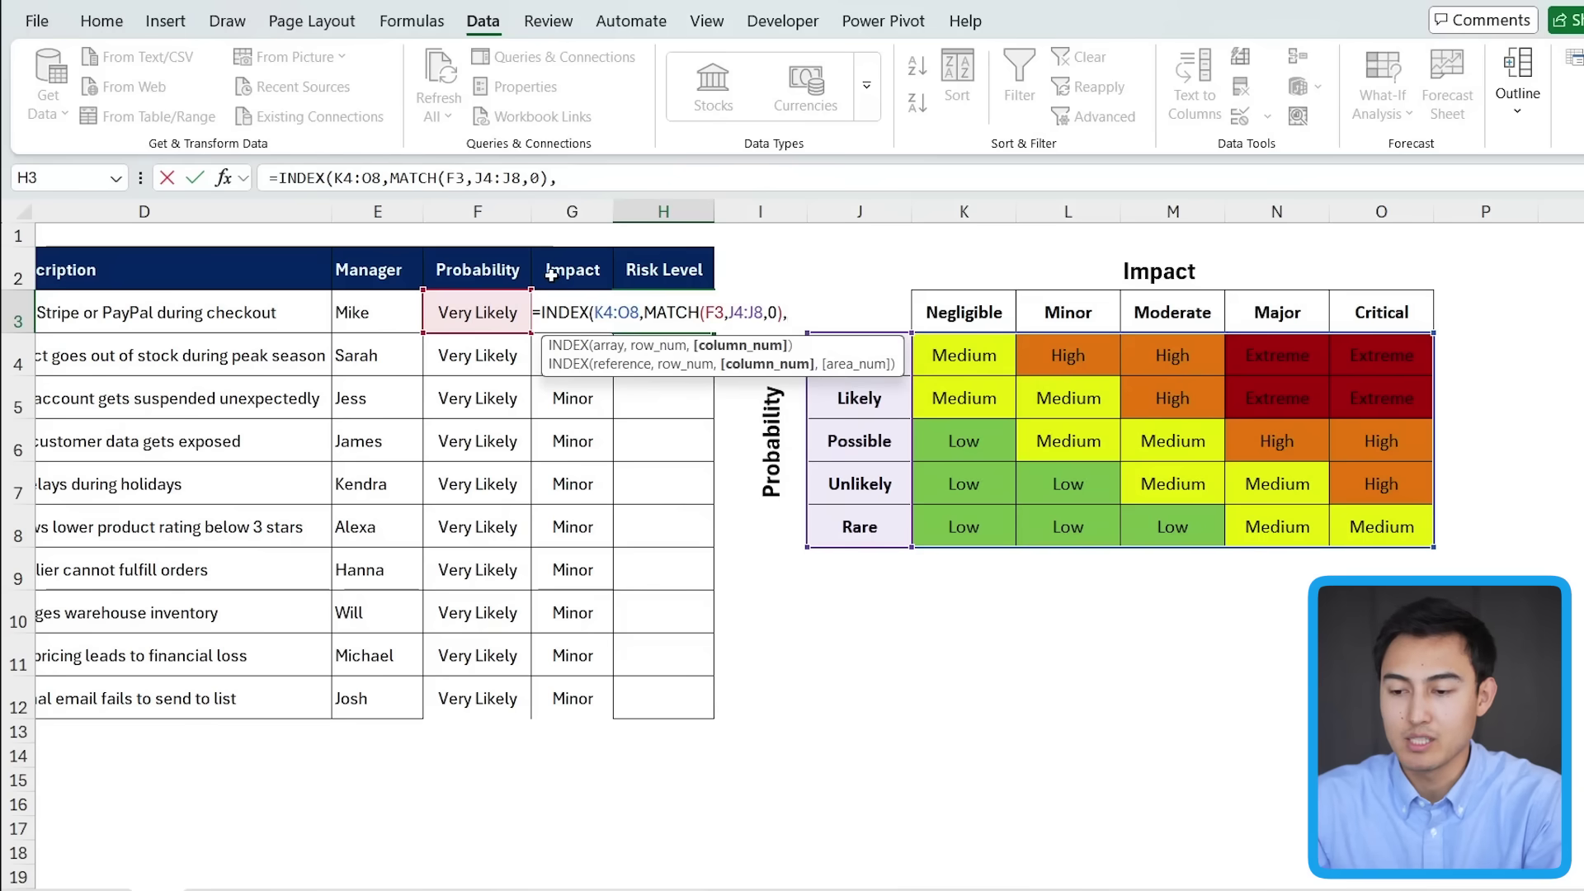
Complete the formula with MATCH(G3,K3:O3,0) as the column so H3 shows High
type("matc")
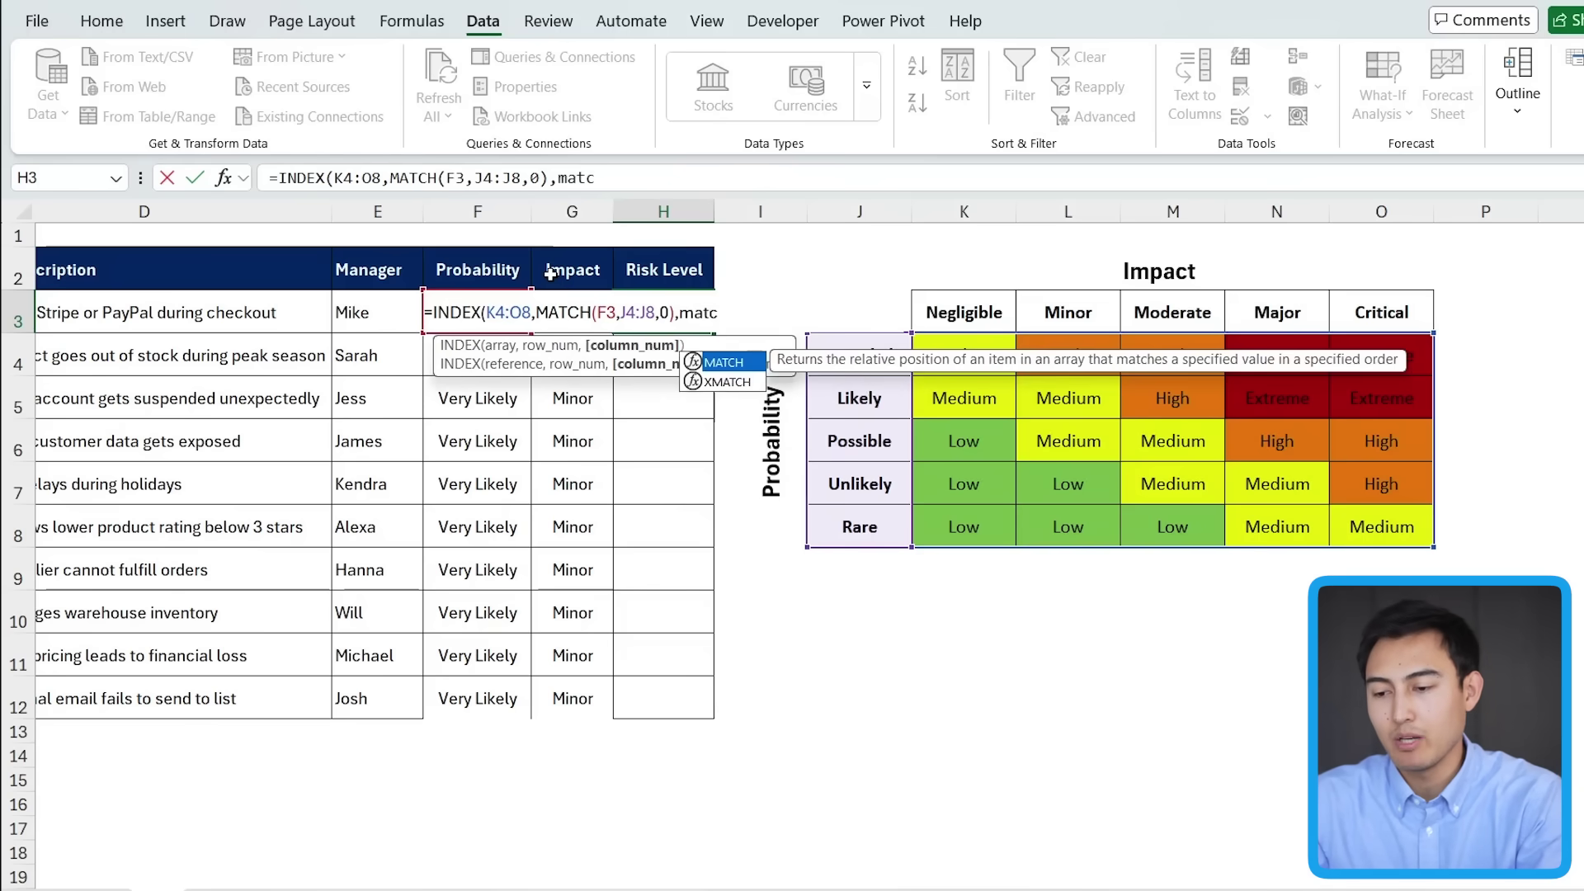
key("Tab")
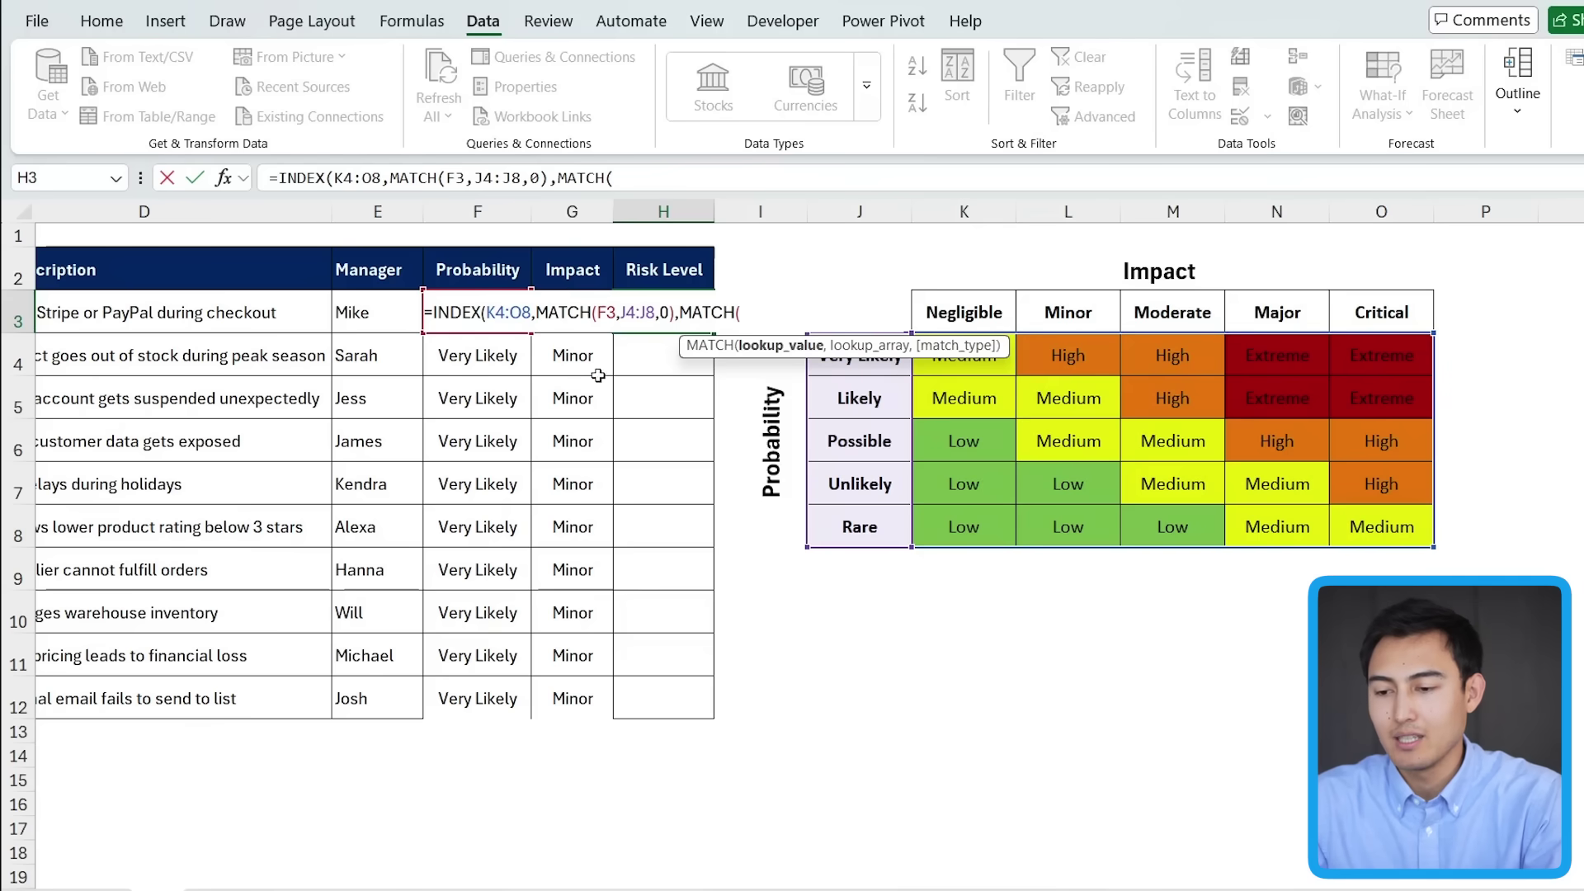
left_click(566, 272)
left_click(578, 324)
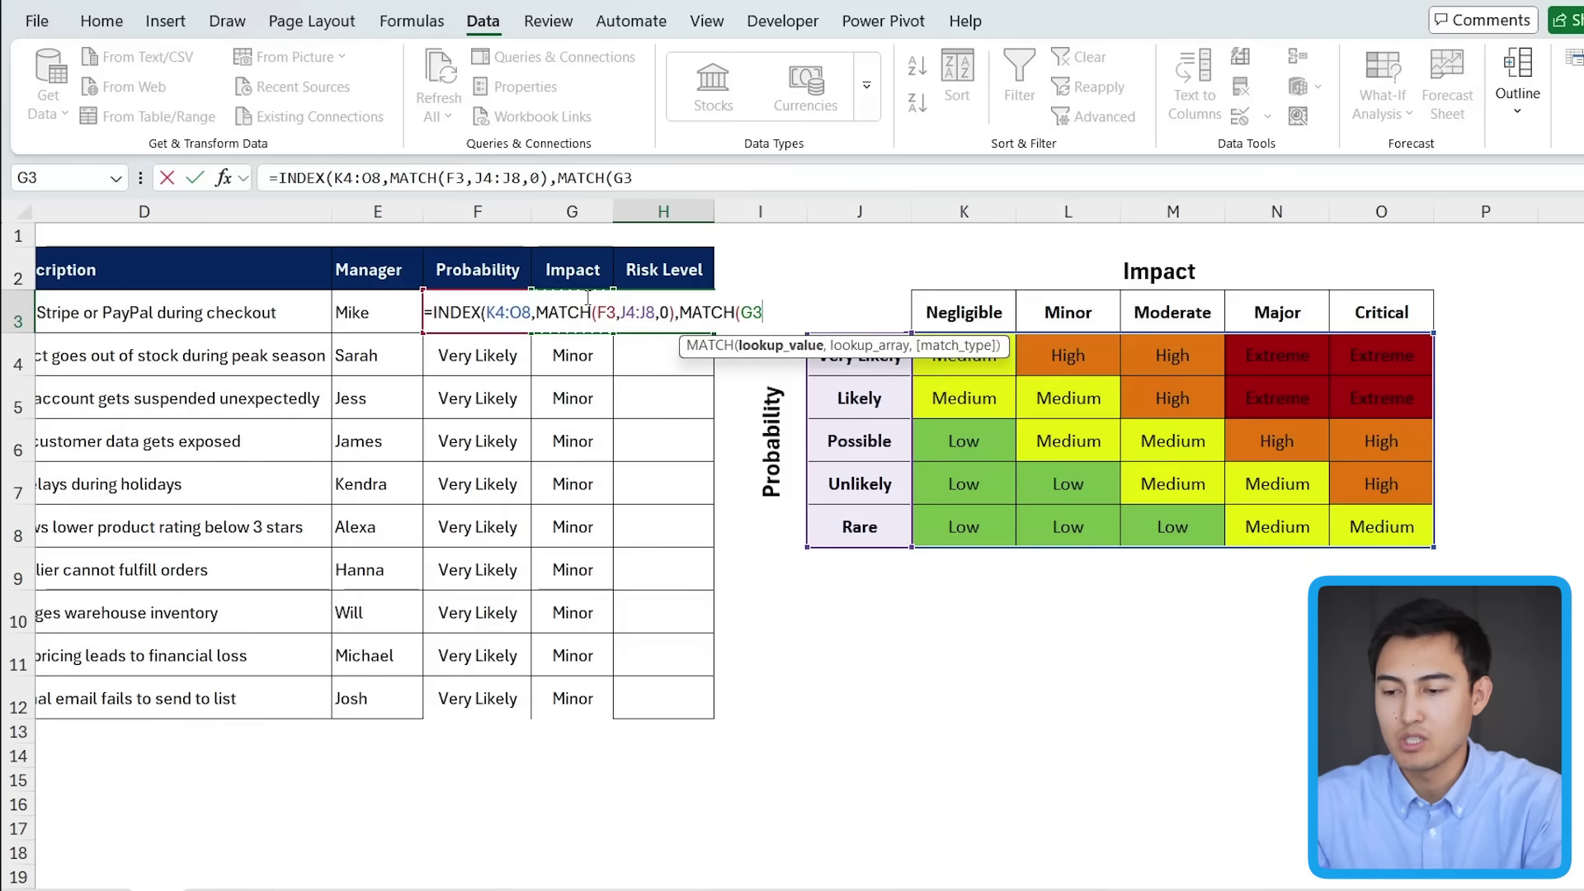
type(",")
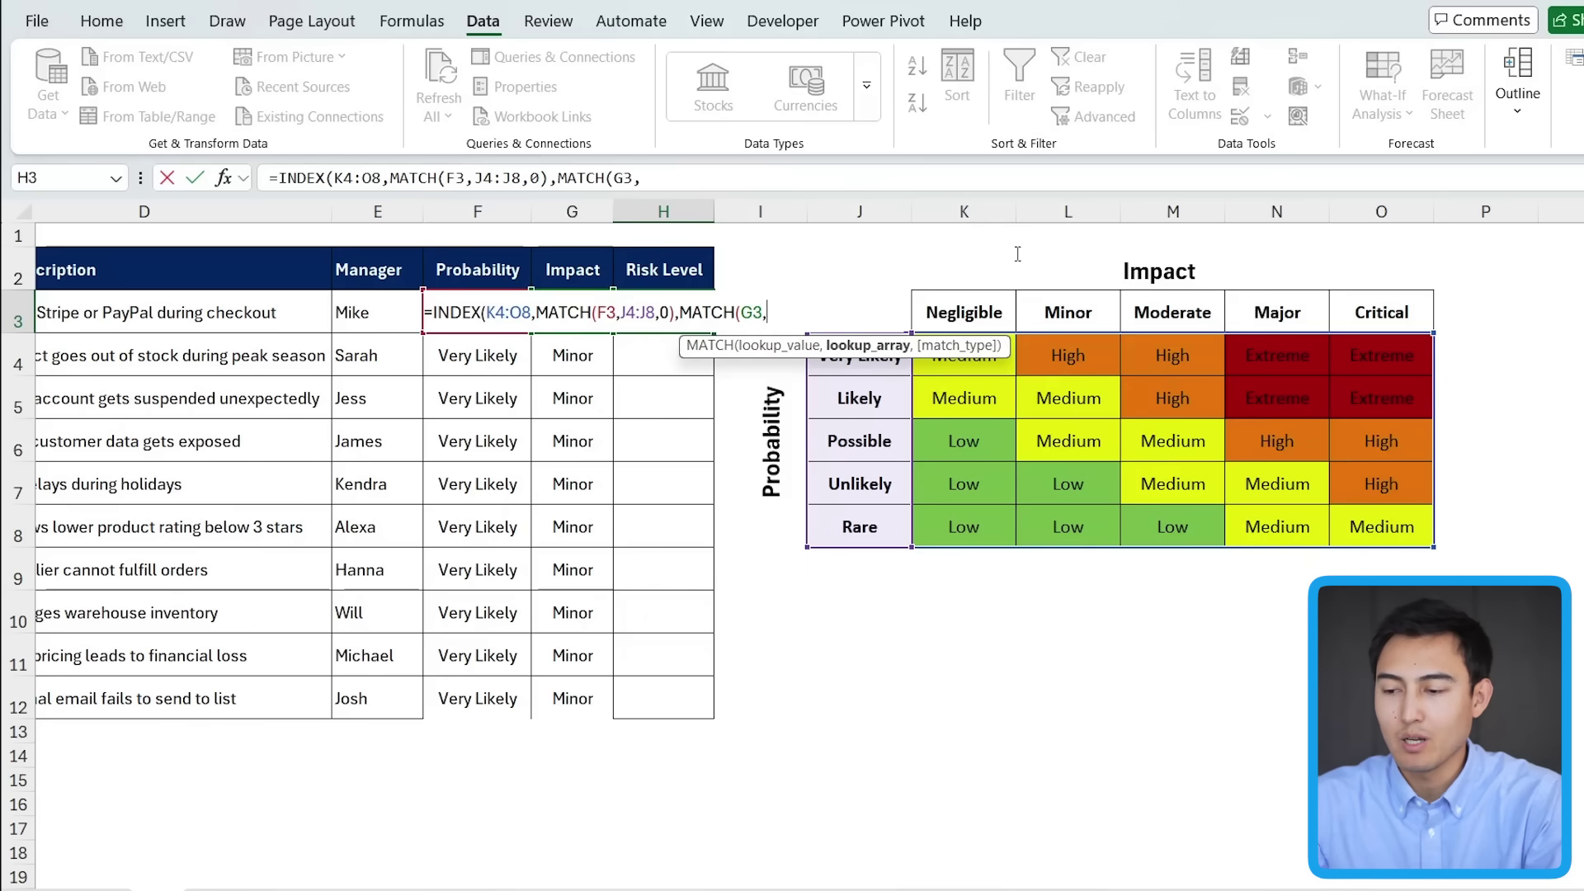
left_click_drag(972, 311, 1375, 310)
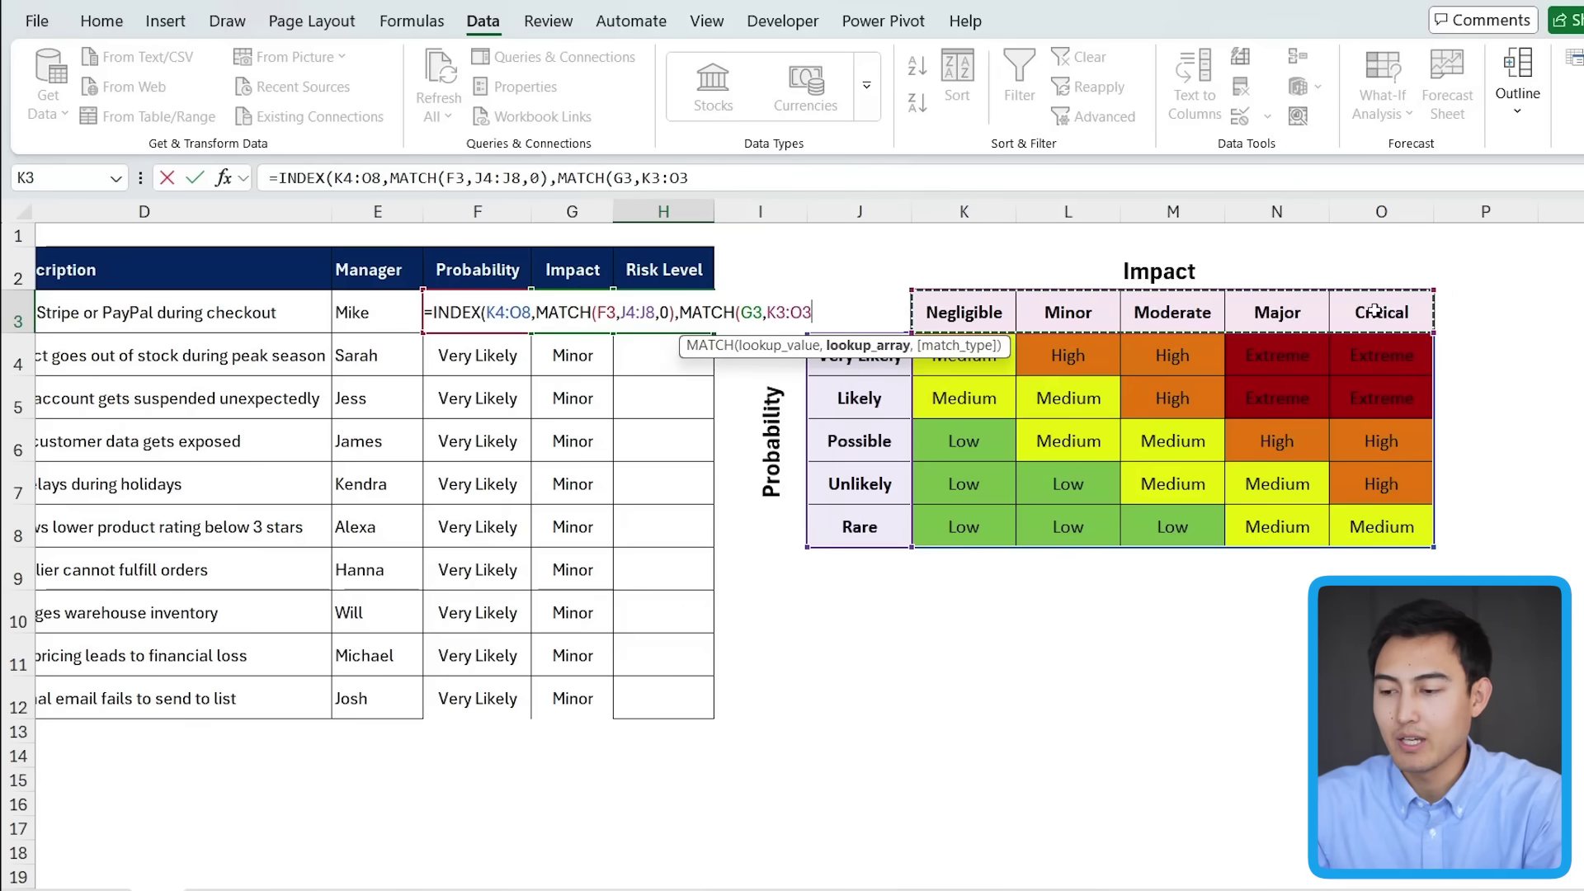
type(",")
key("Down")
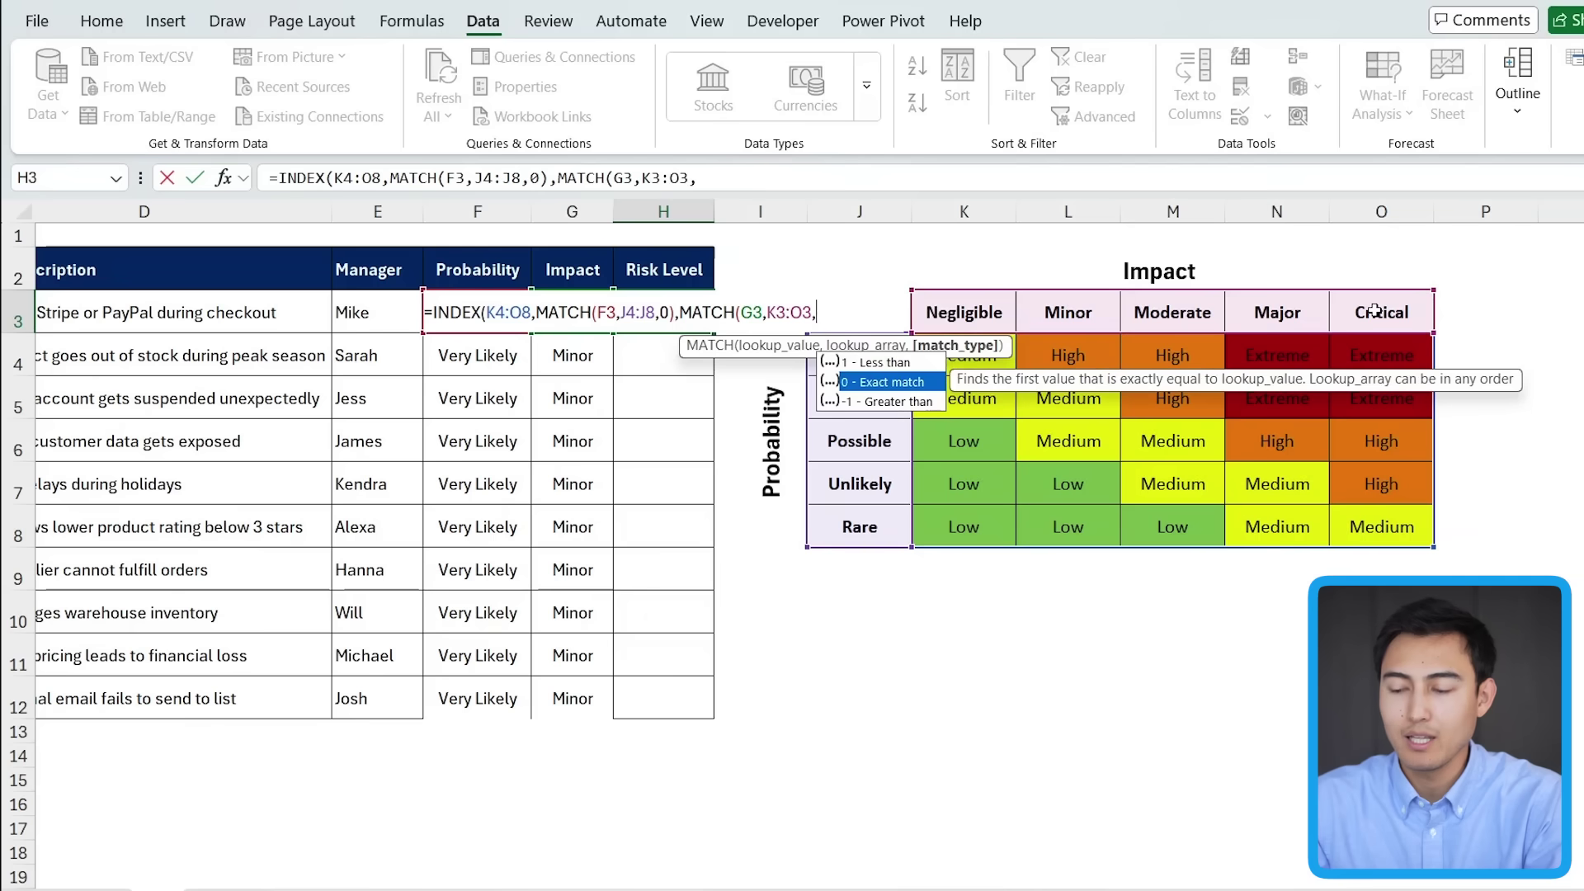
key("Tab")
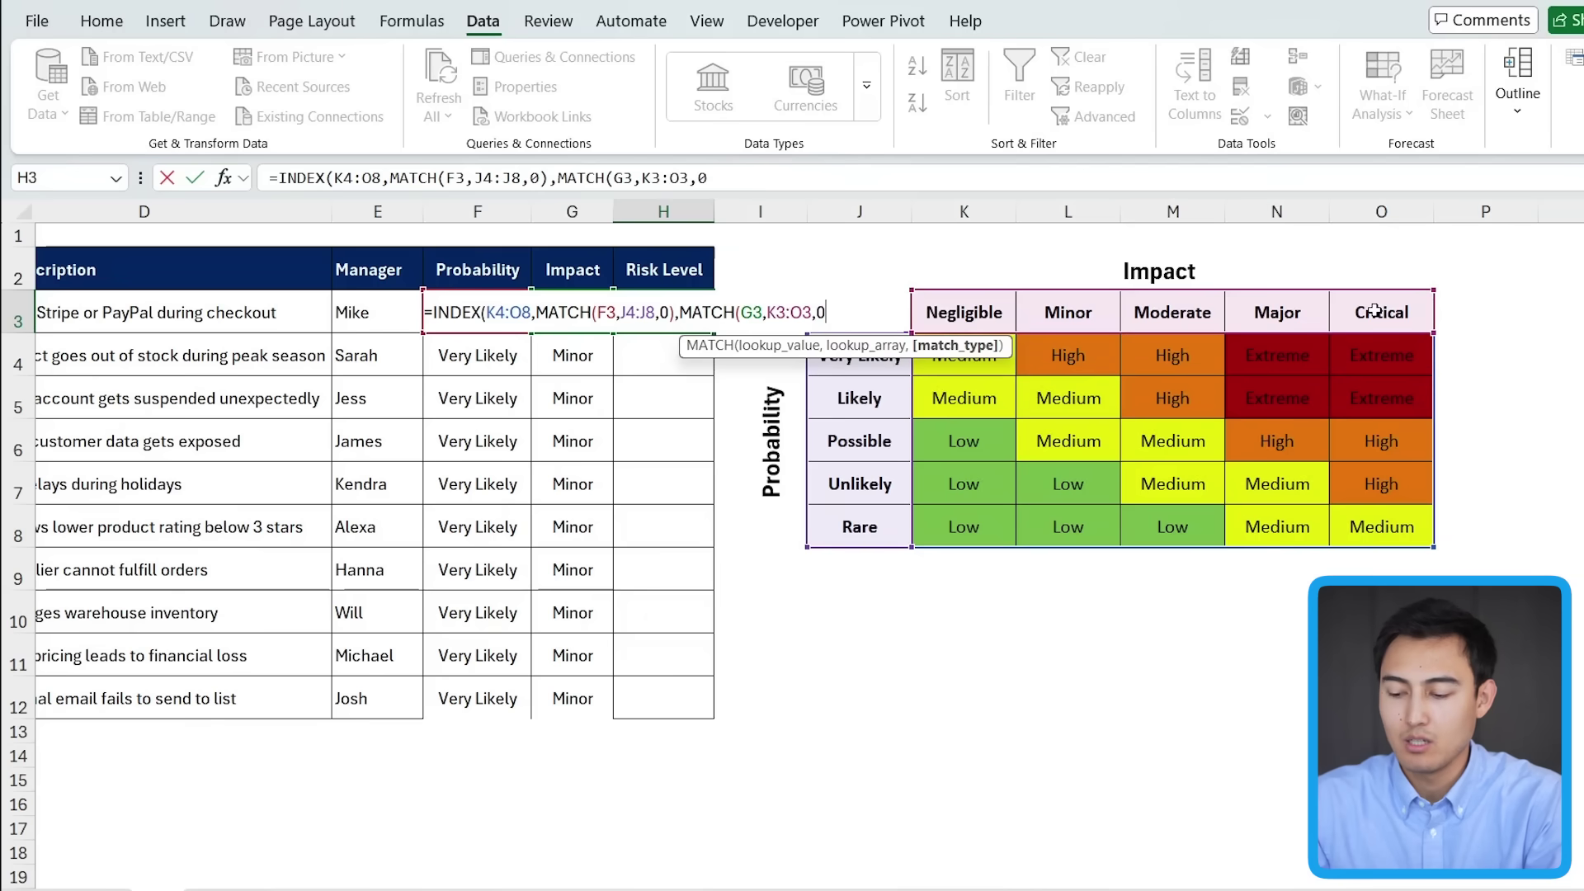
type(")")
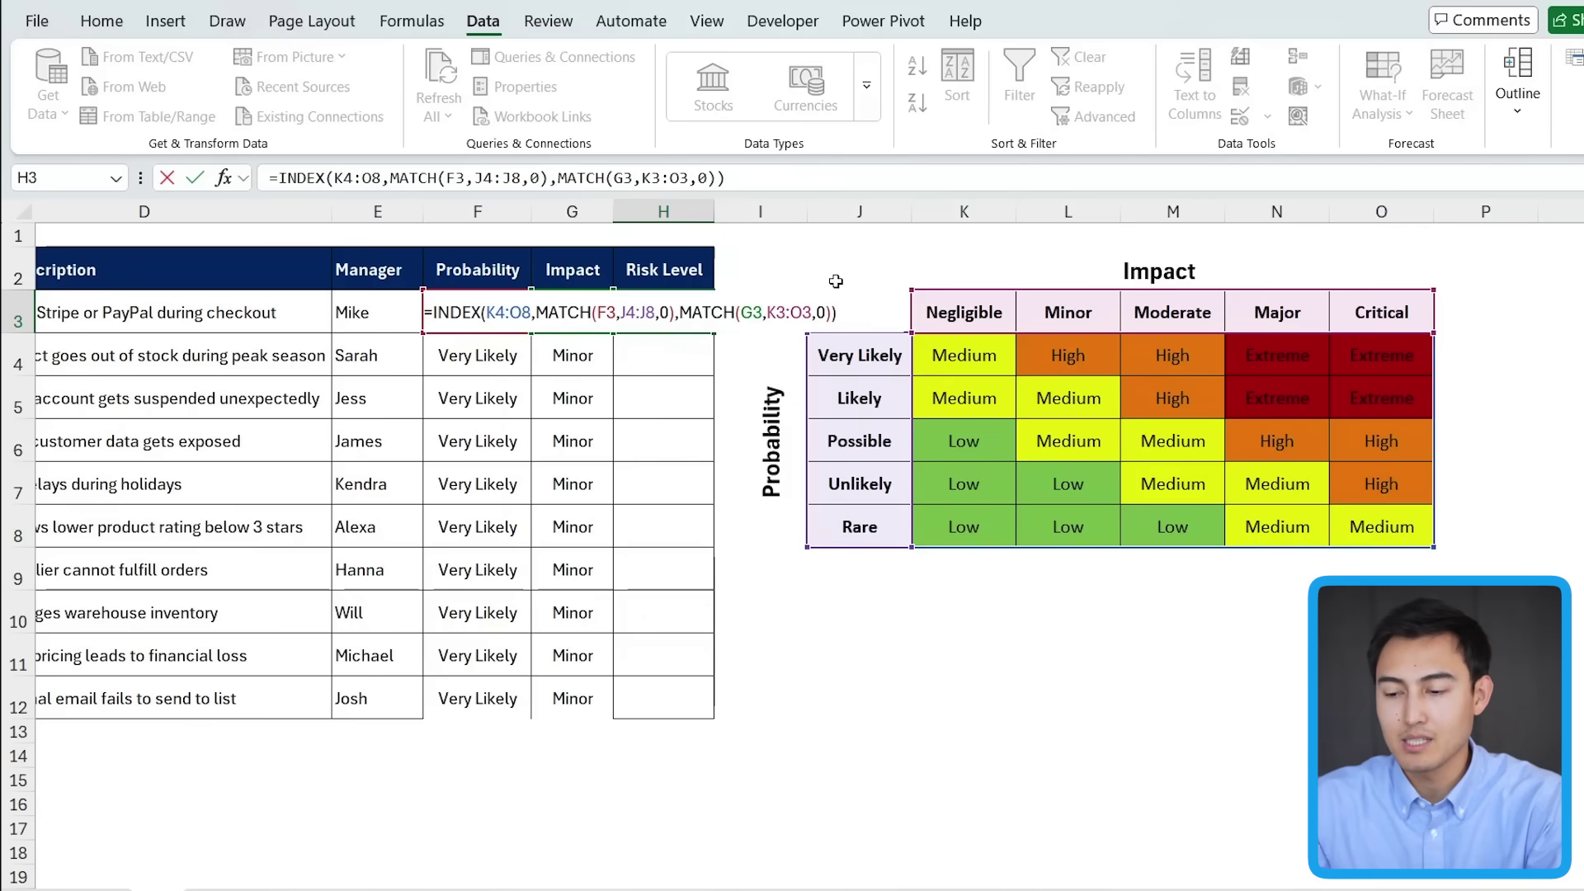
key("Return")
key("Up")
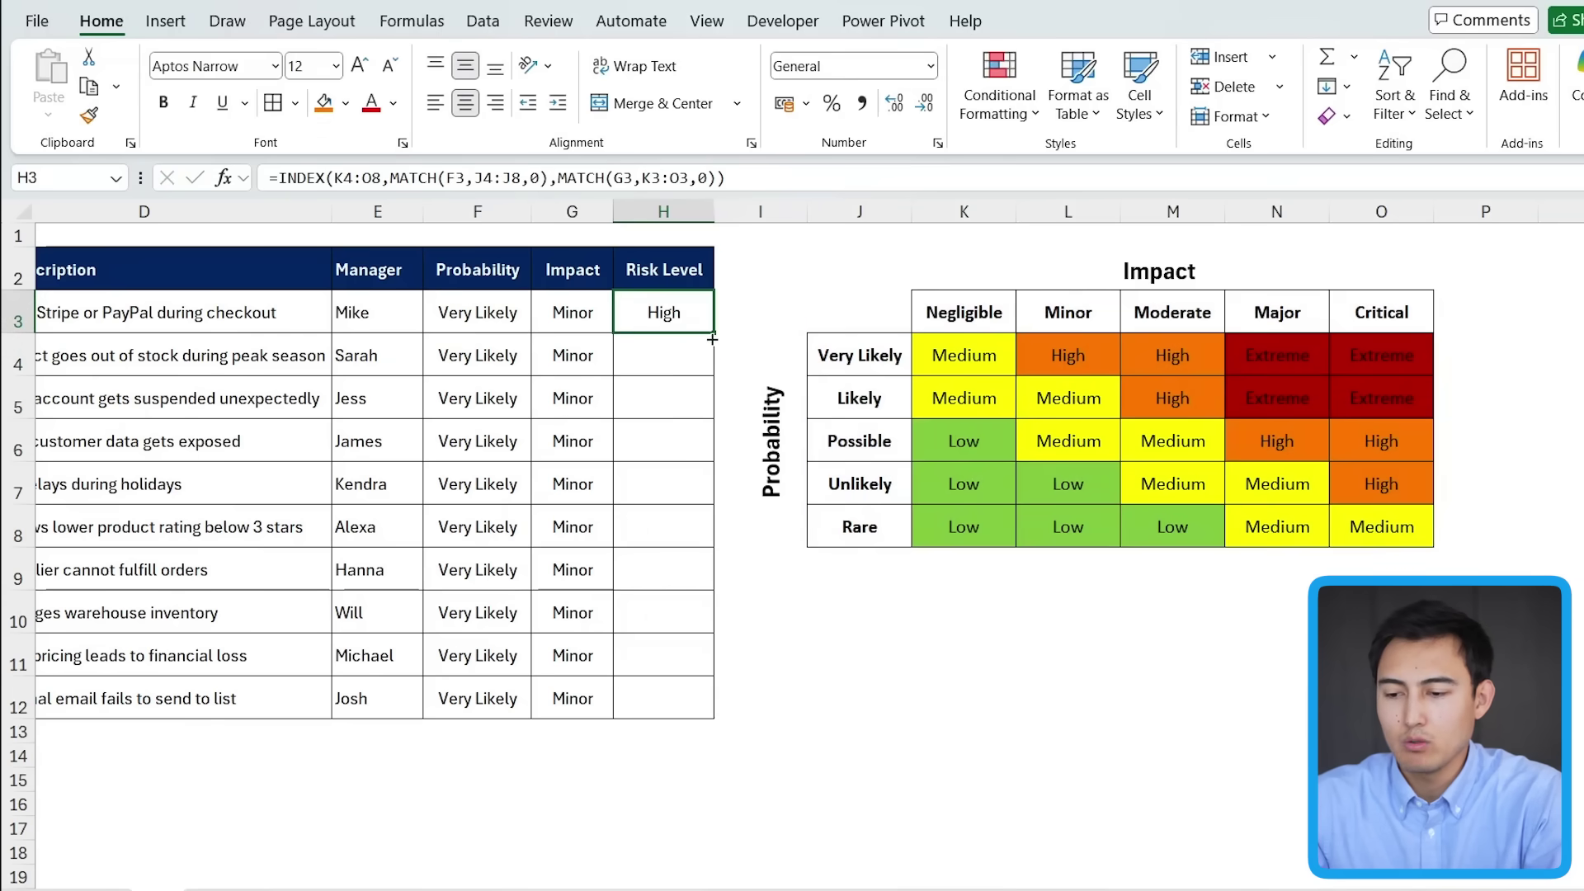
left_click_drag(714, 333, 710, 375)
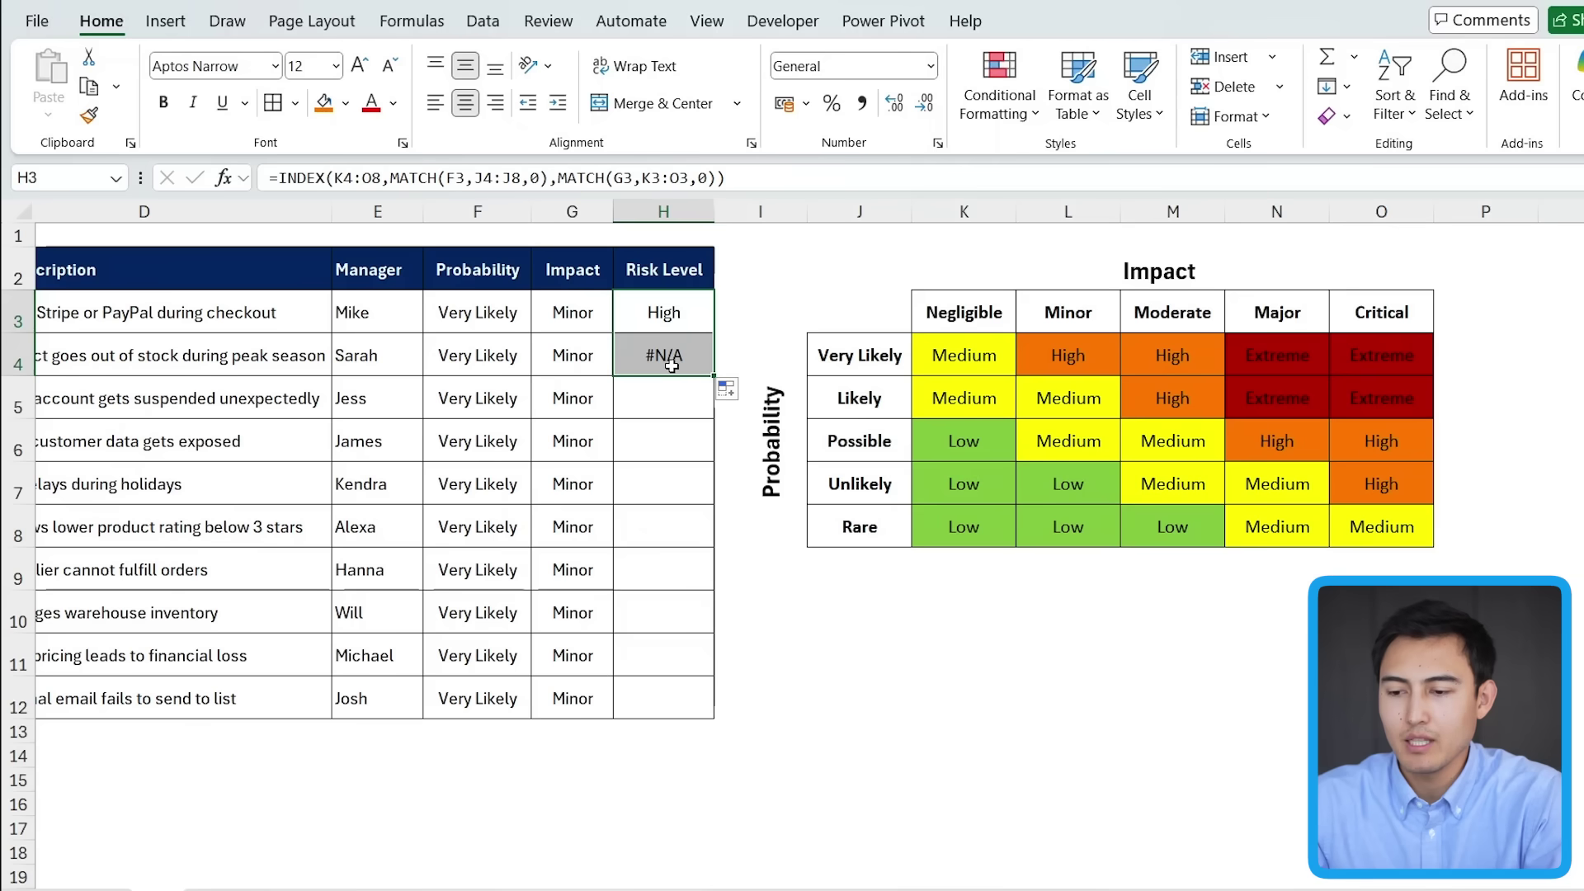
double_click(671, 366)
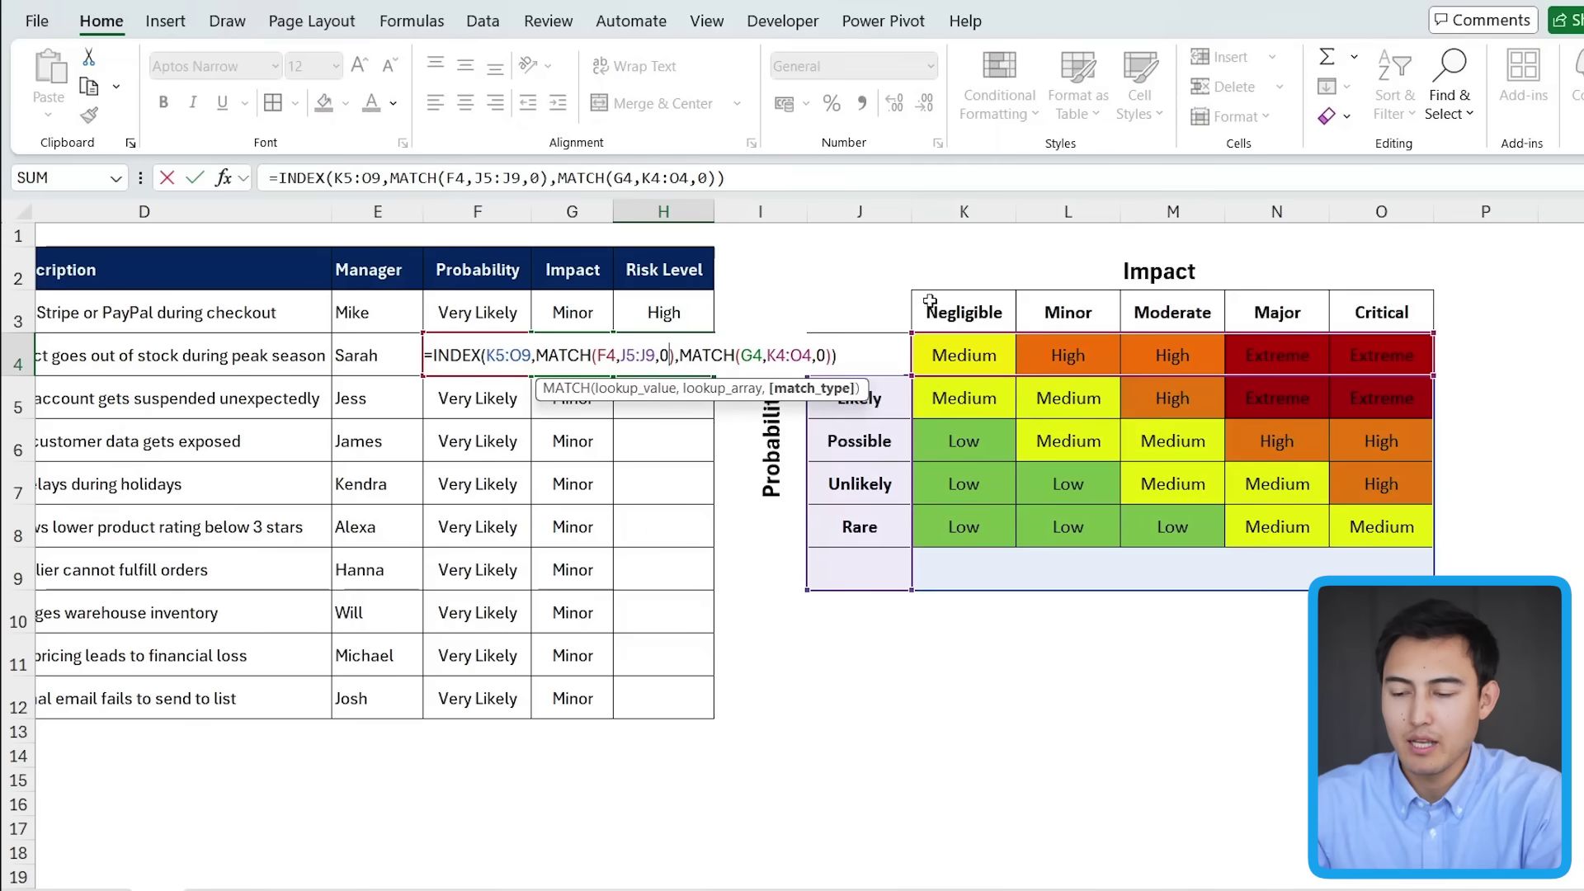
key("Escape")
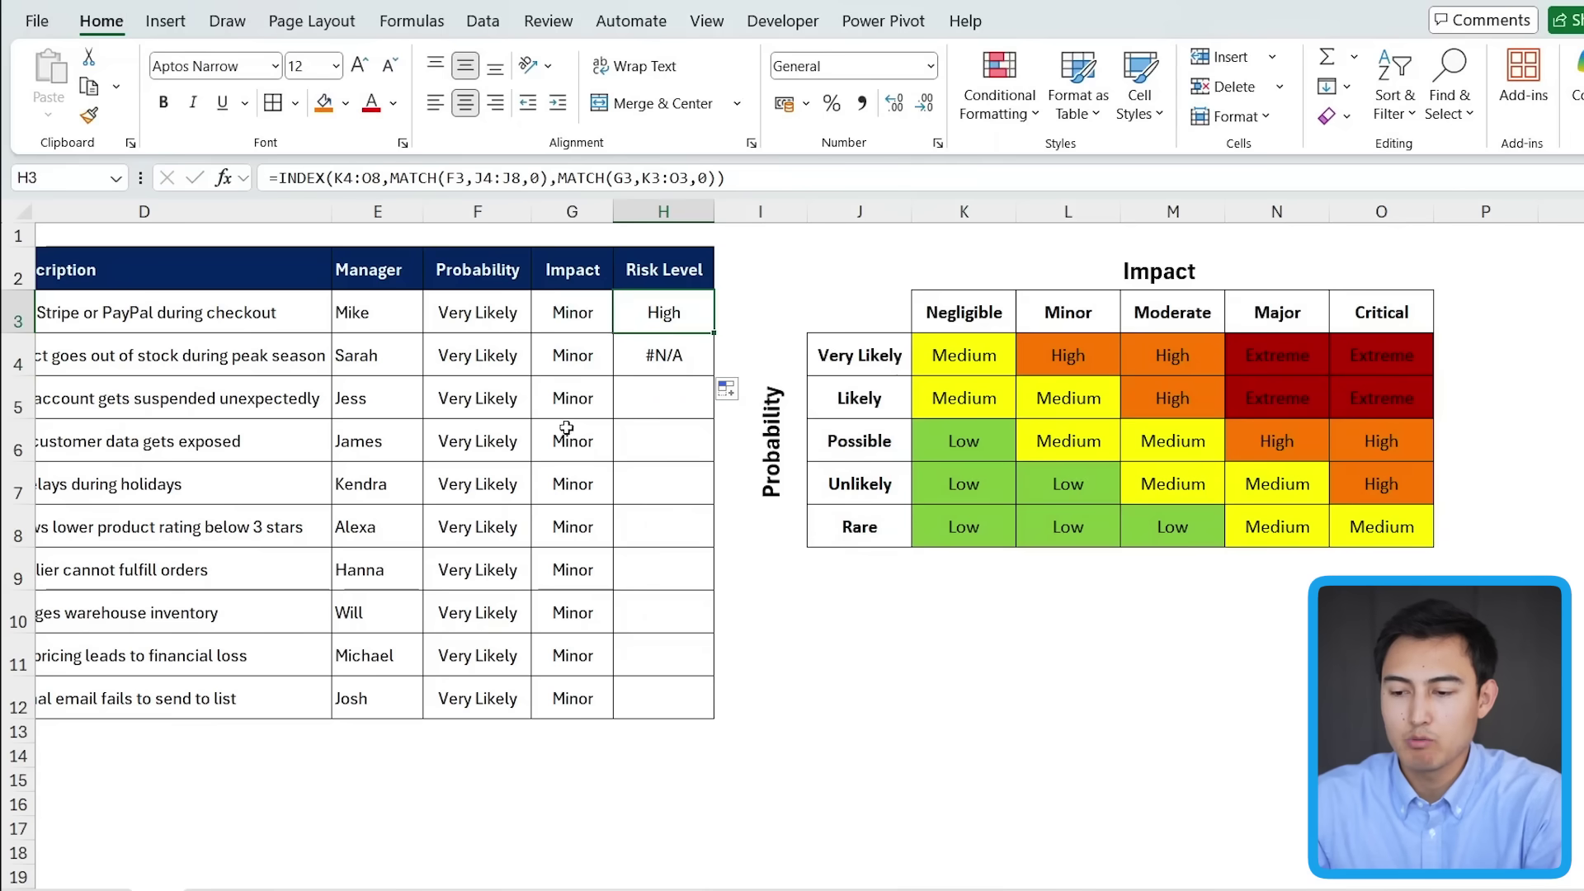
double_click(700, 315)
key("Escape")
left_click(679, 366)
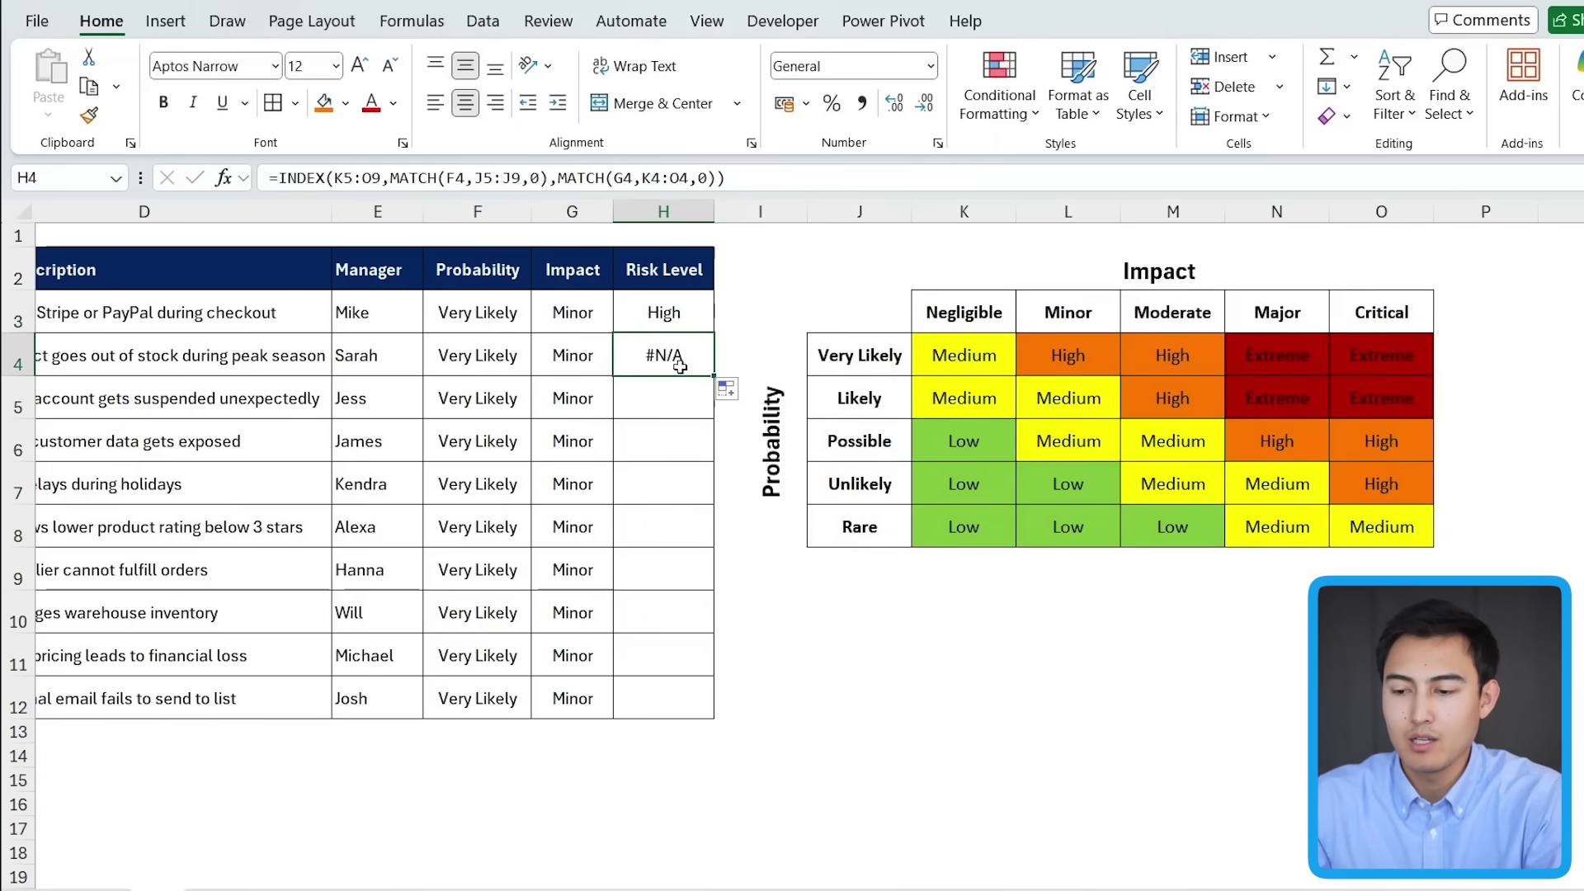
double_click(675, 360)
key("Escape")
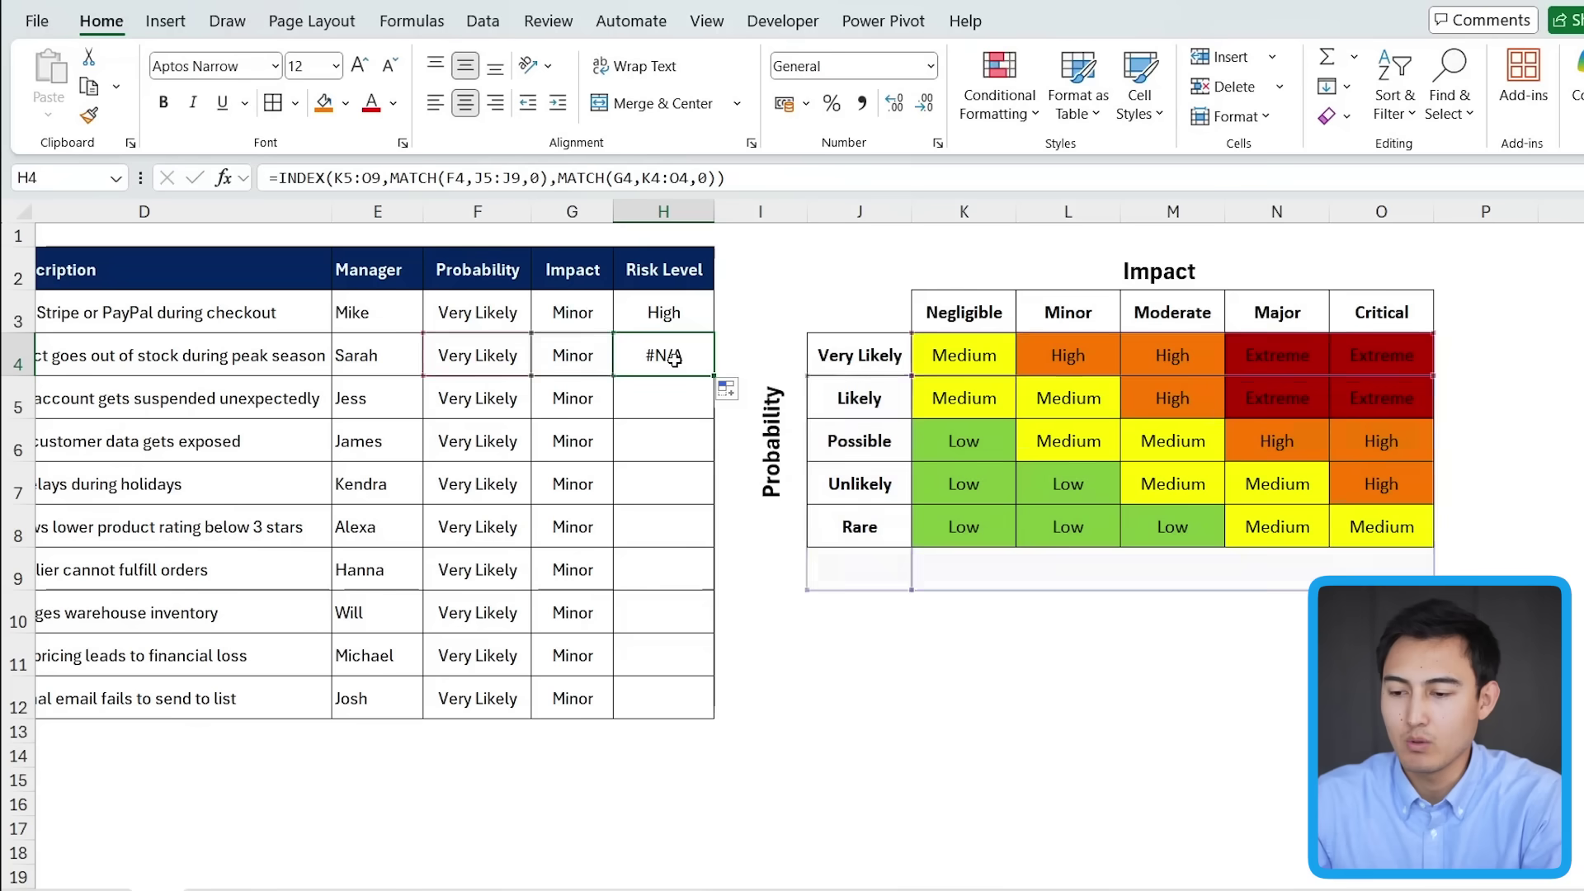
key("Up")
double_click(695, 307)
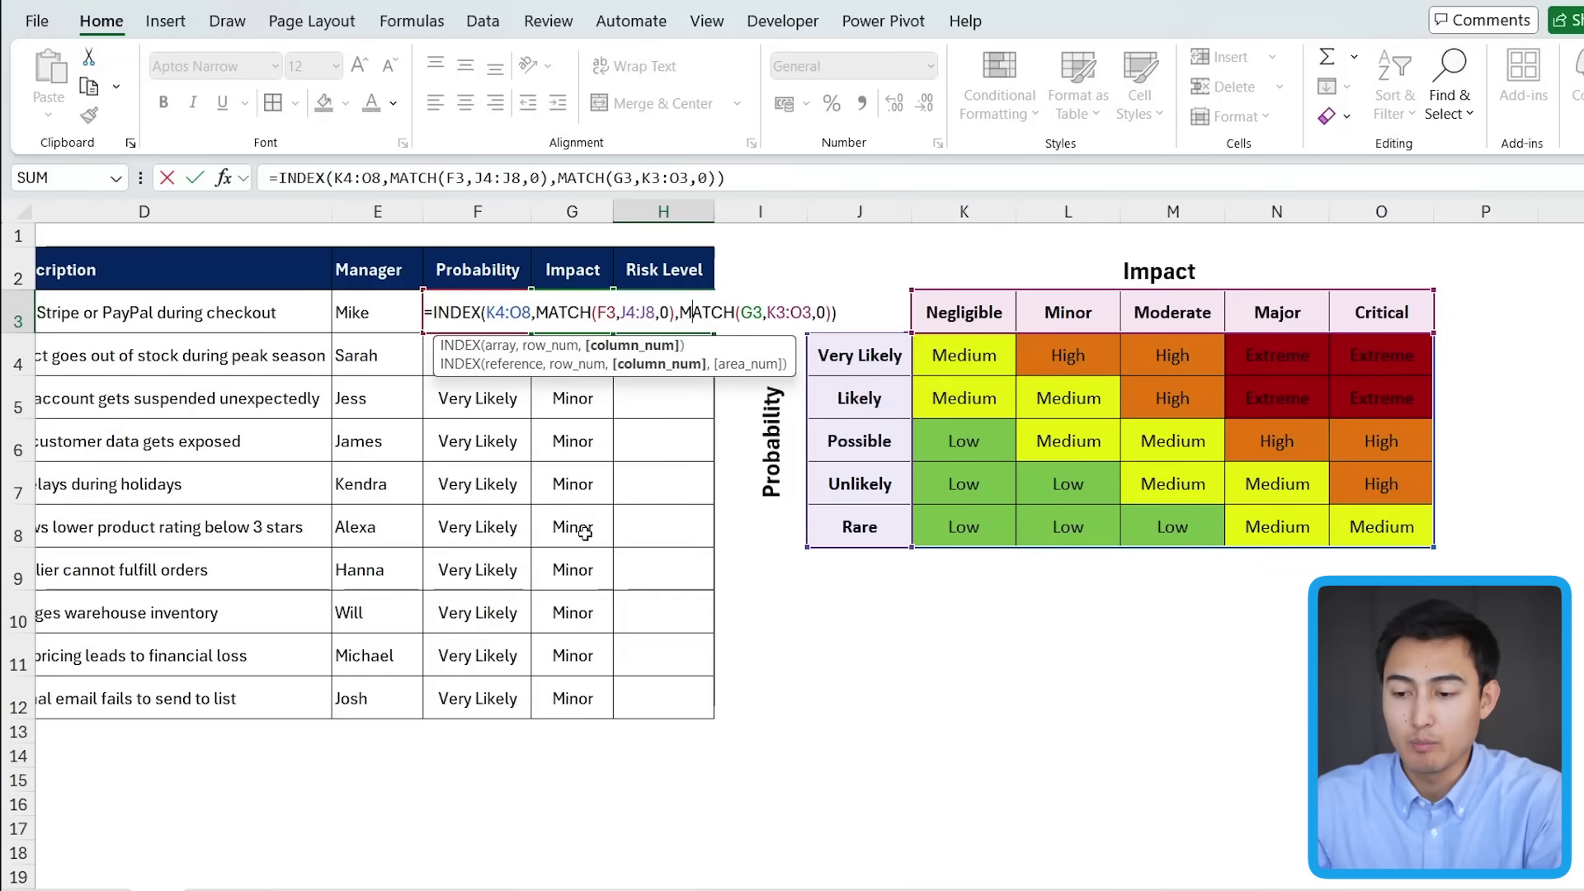
Make H3's ranges absolute: $K$4:$O$8, $J$4:$J$8 and $K$3:$O$3
double_click(506, 312)
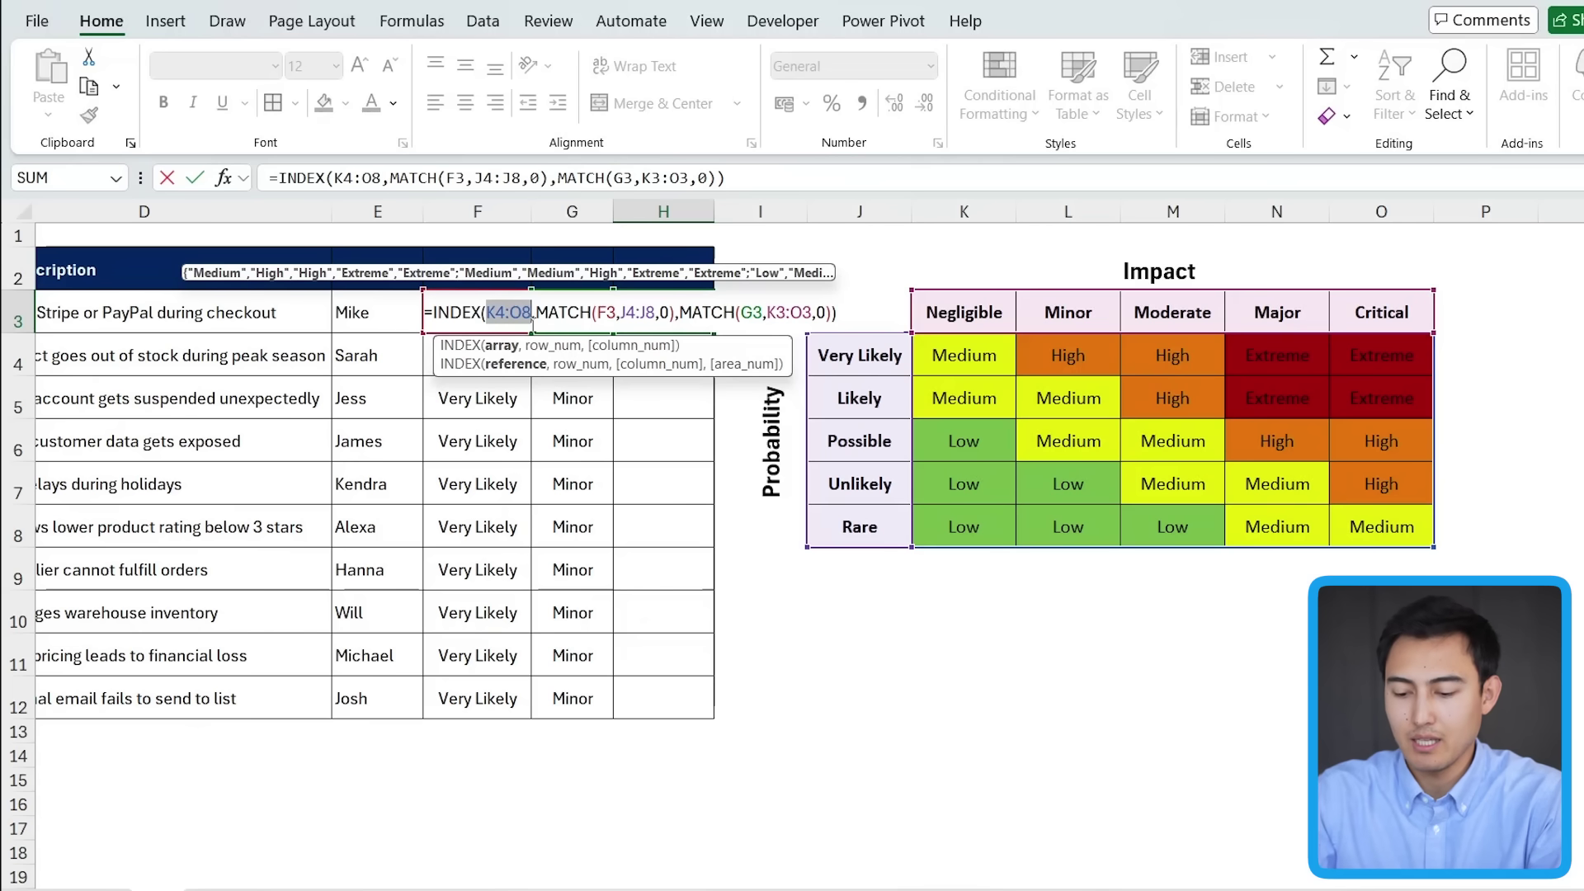
key("F4")
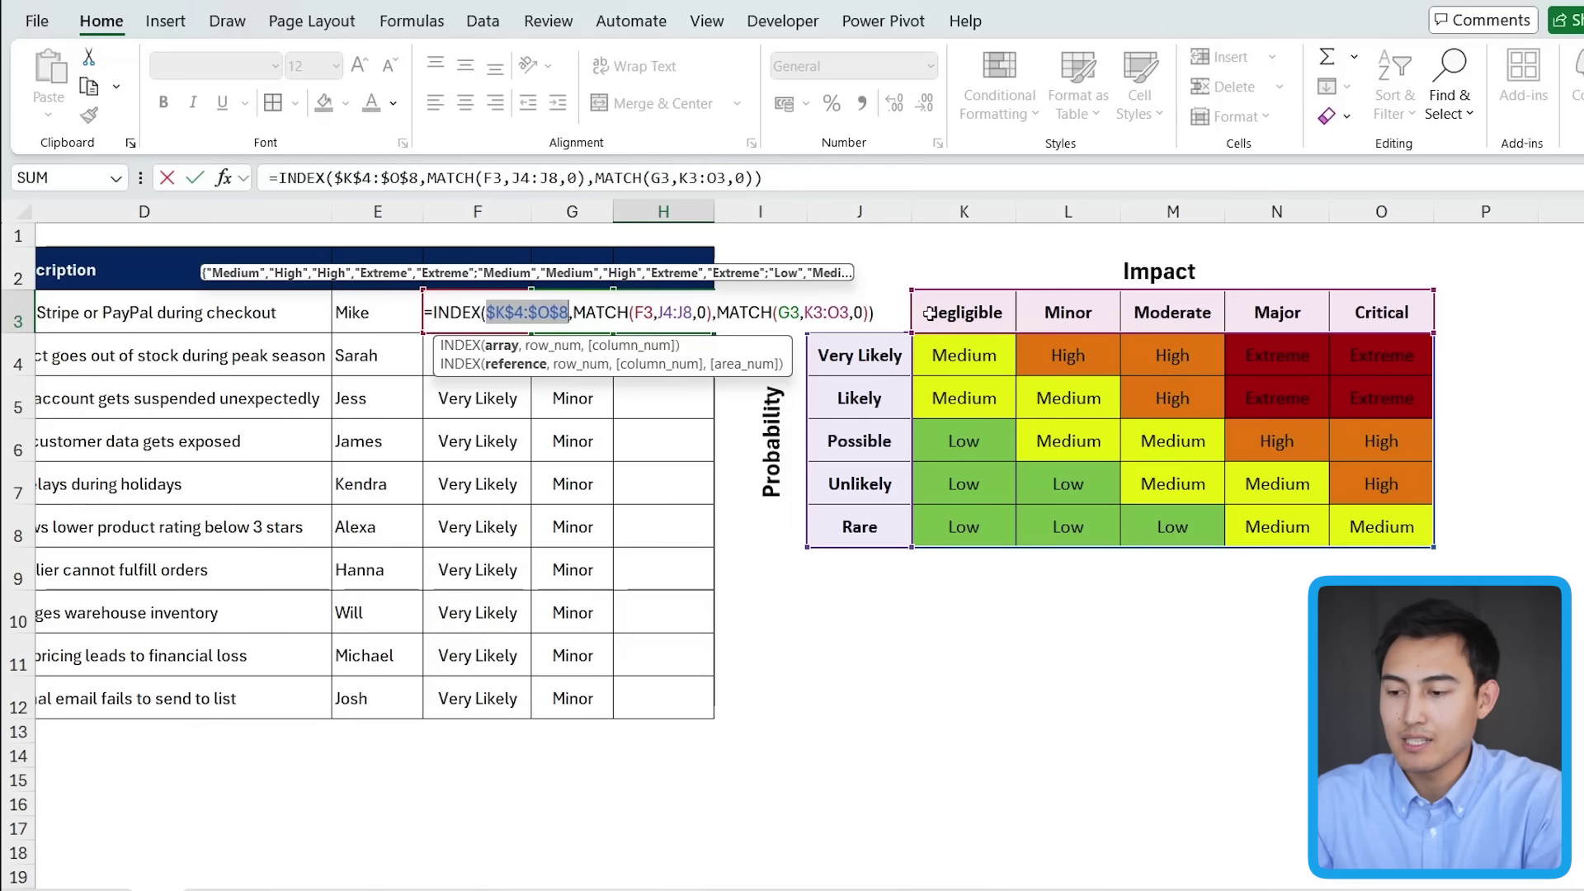
double_click(675, 312)
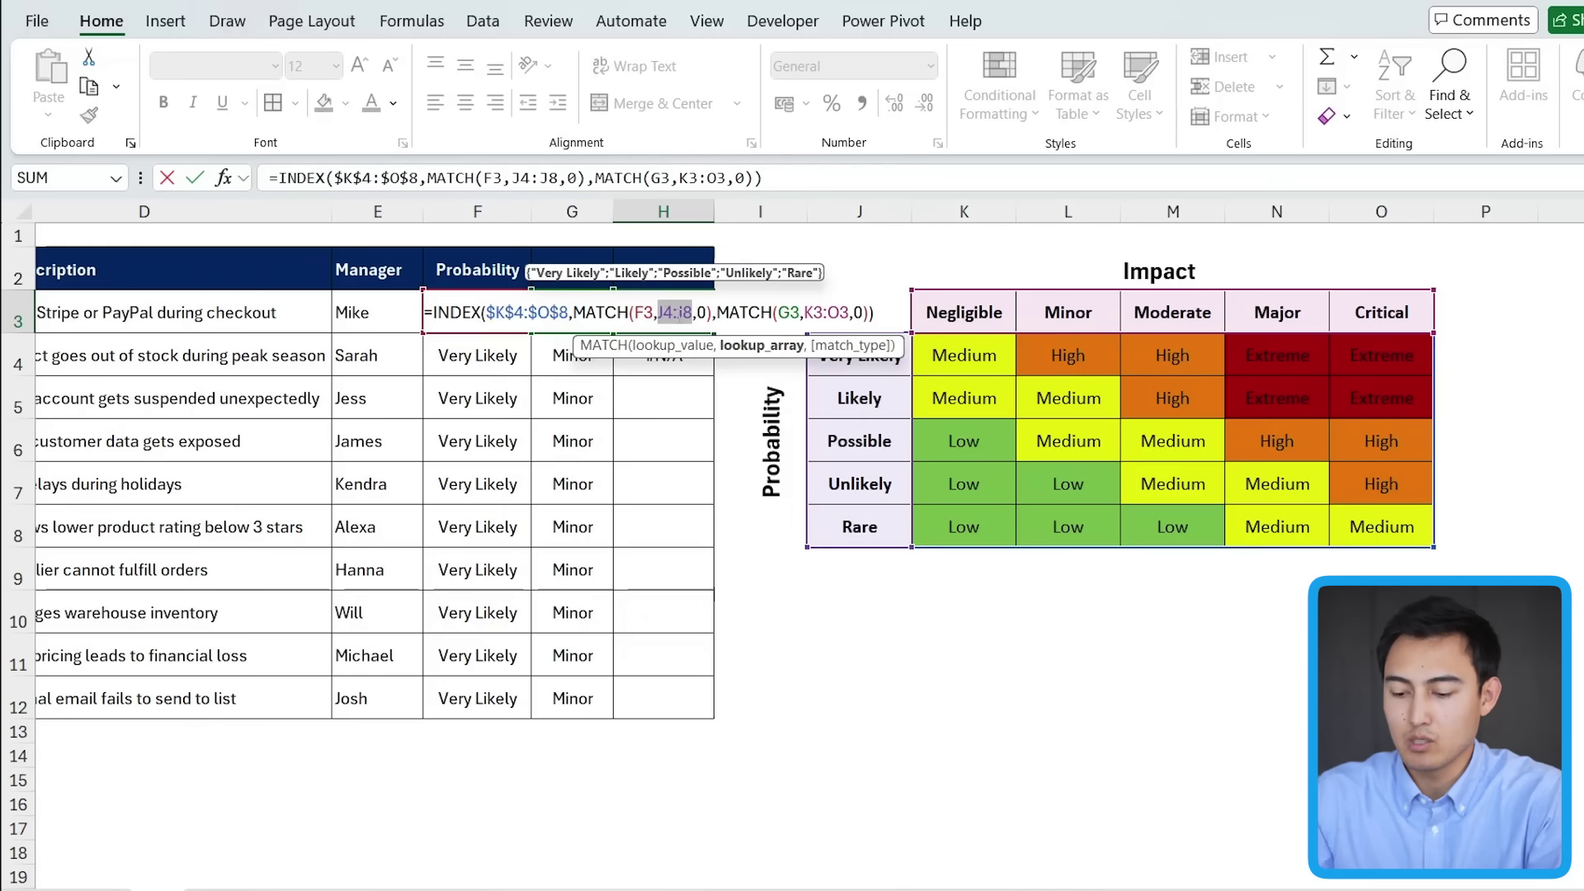
key("F4")
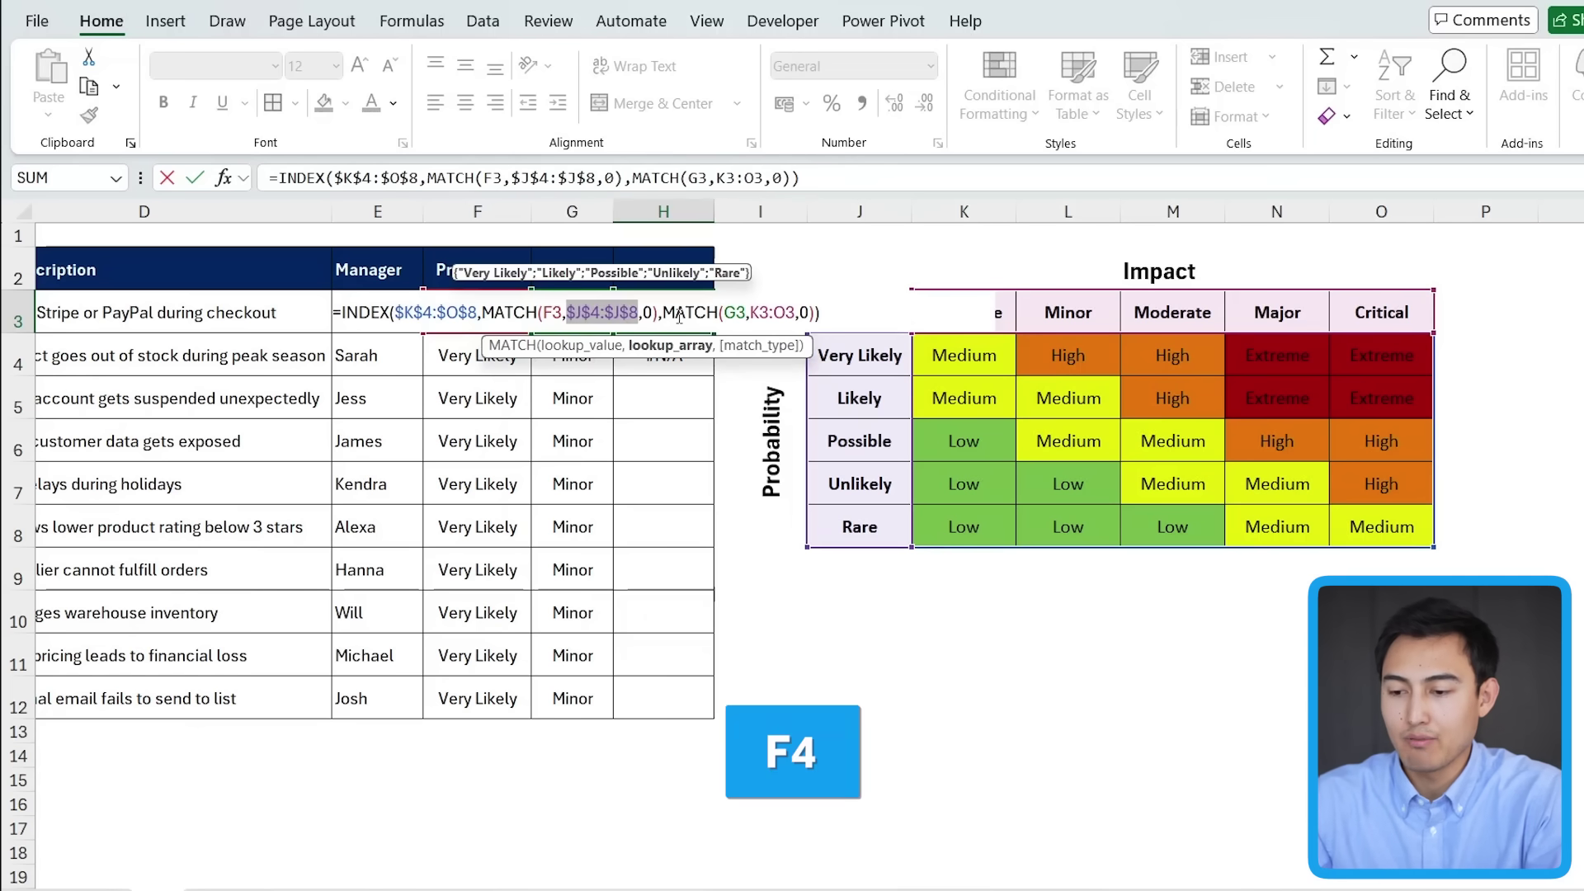
left_click_drag(751, 312, 797, 312)
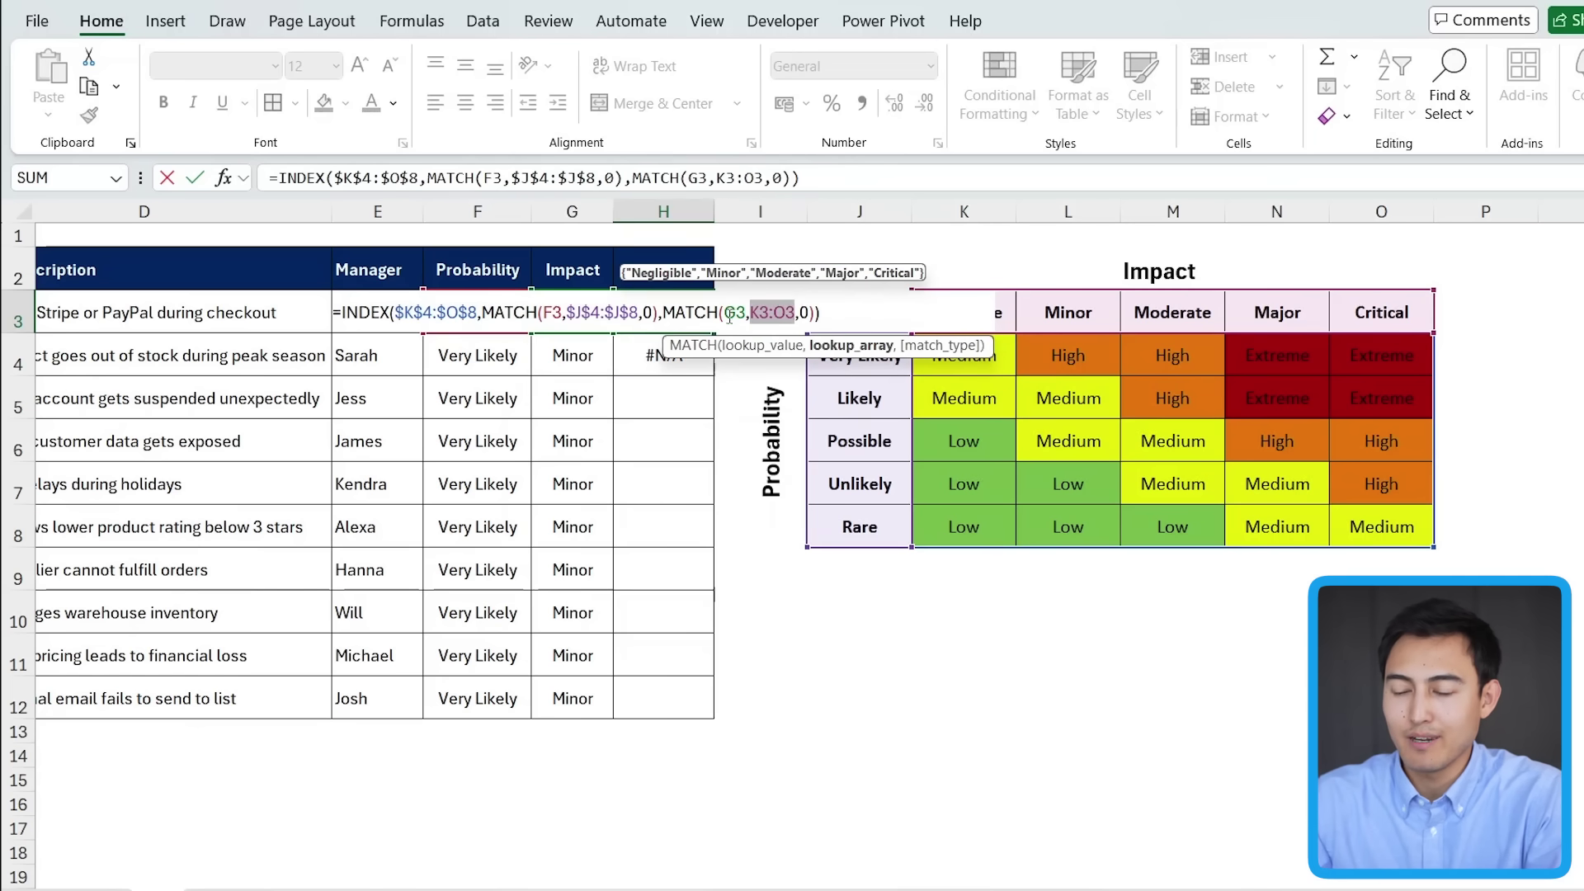
key("F4")
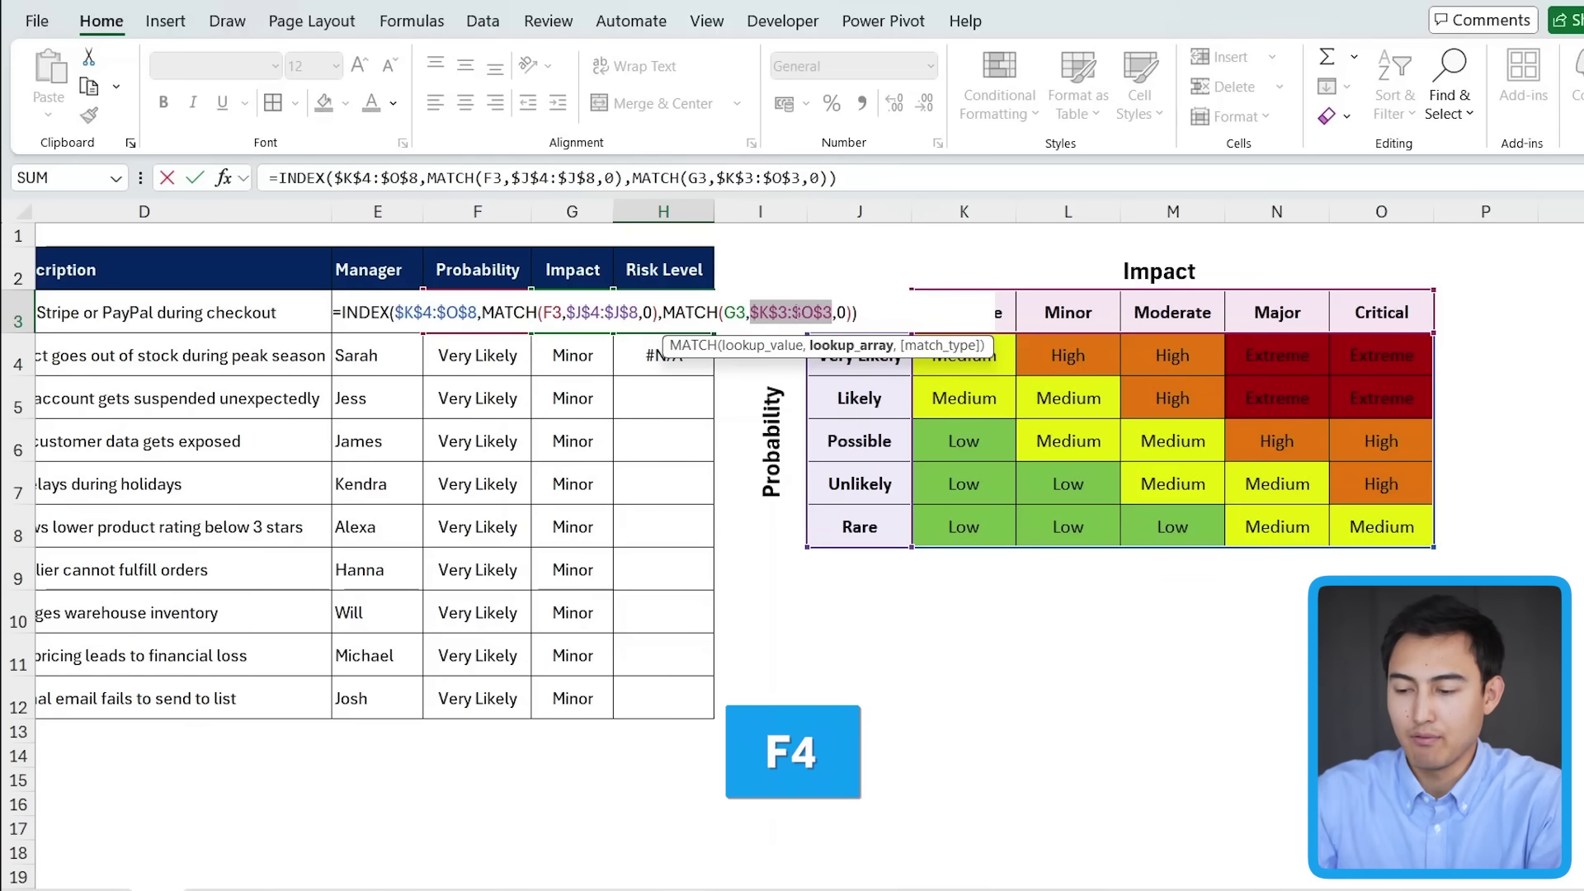
key("Return")
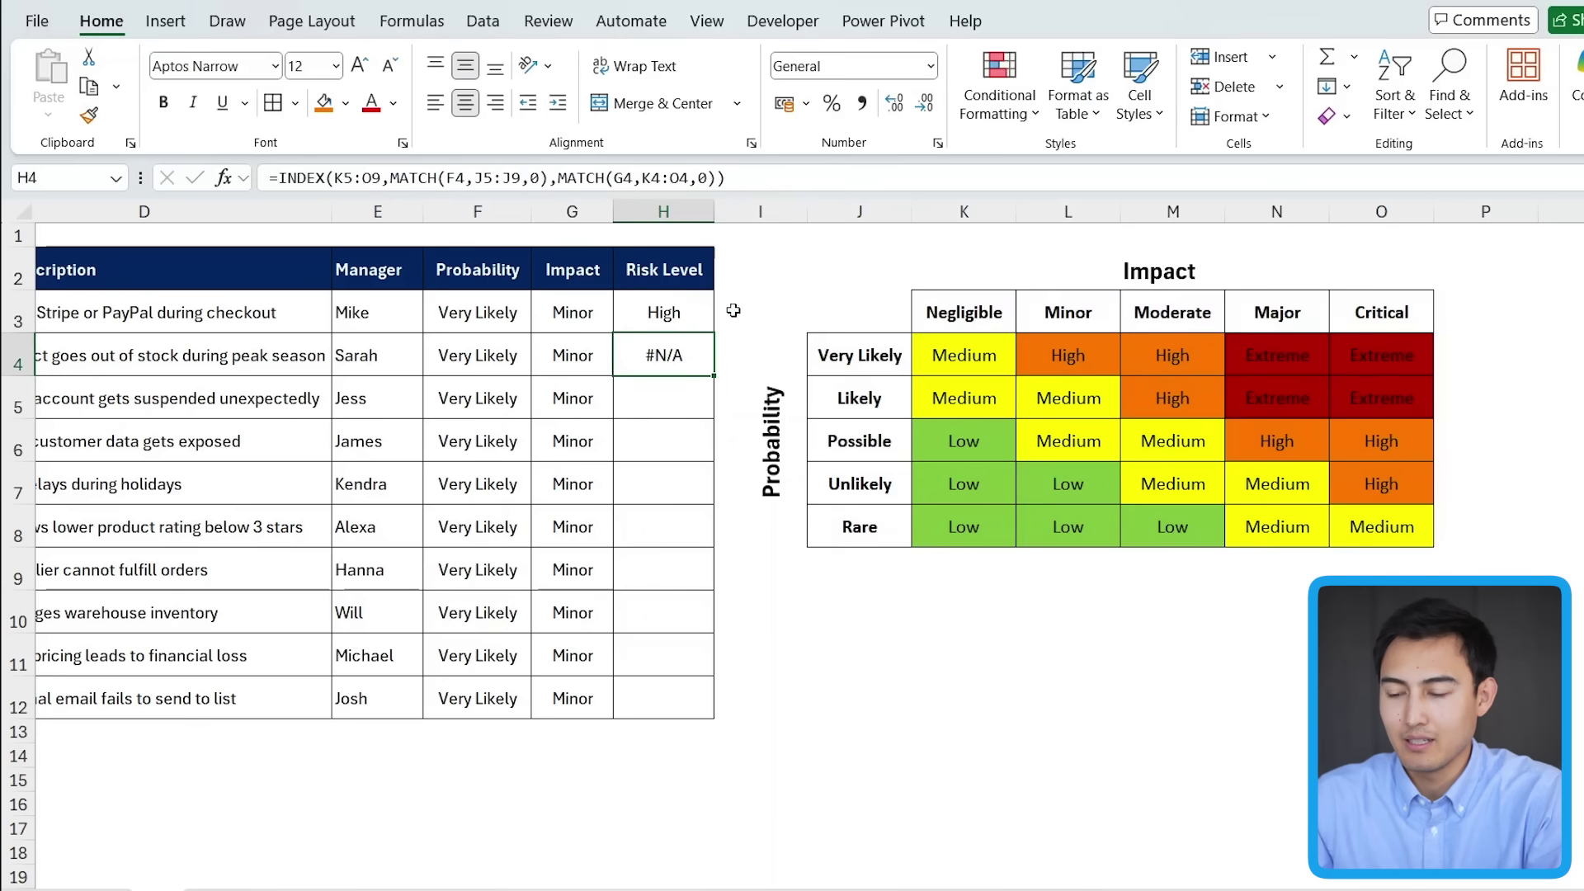
Fill the Risk Level formula from H3 down to H12 so every risk reads High
key("Up")
double_click(712, 333)
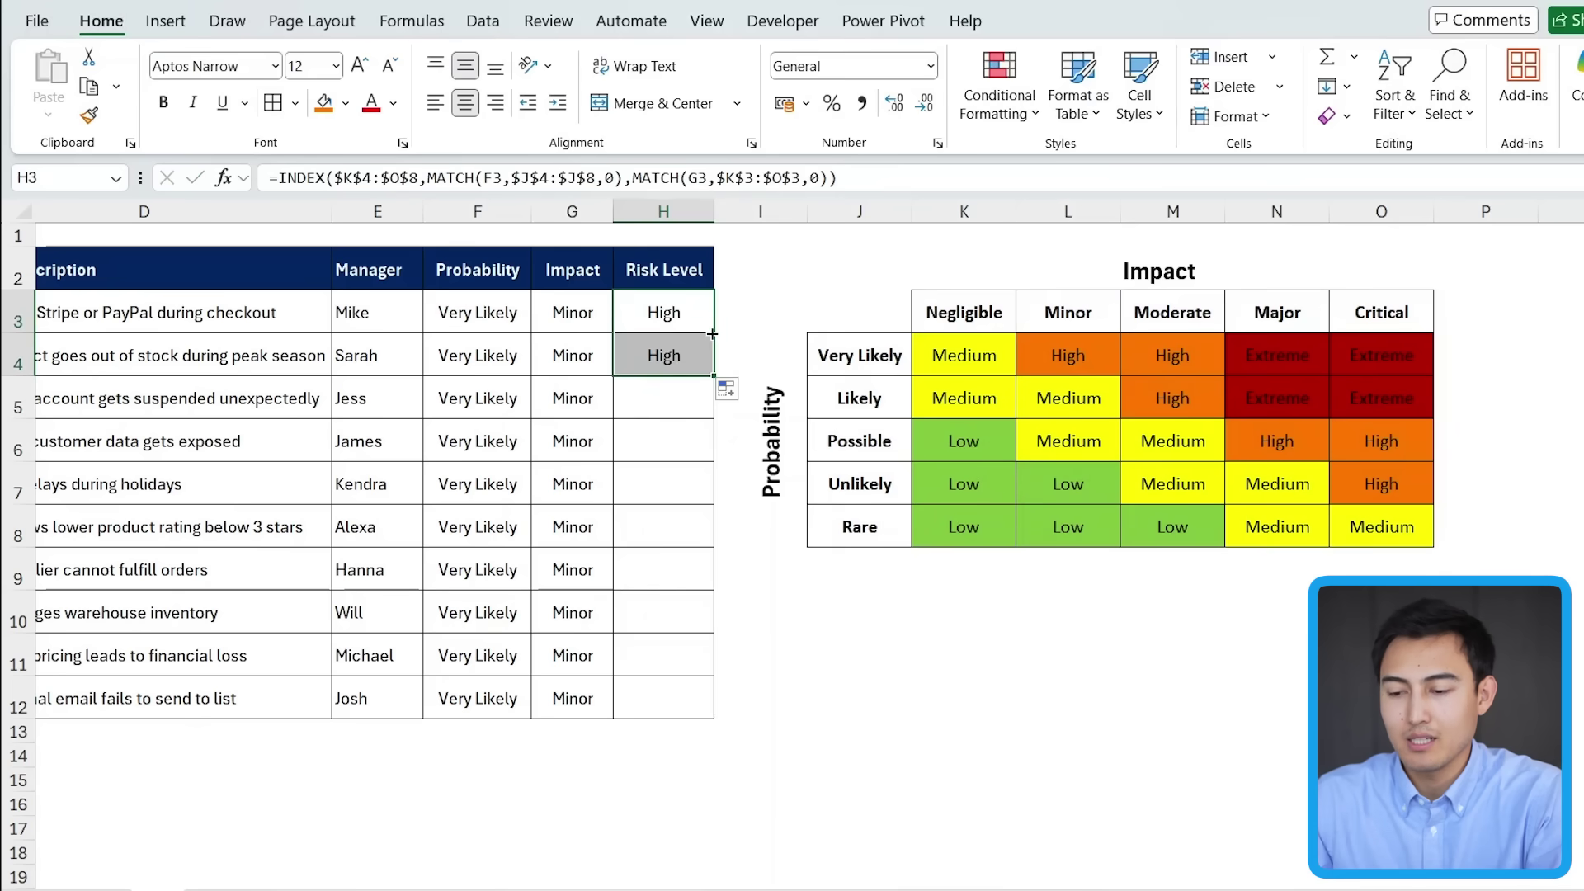
left_click_drag(714, 376, 691, 711)
left_click(490, 369)
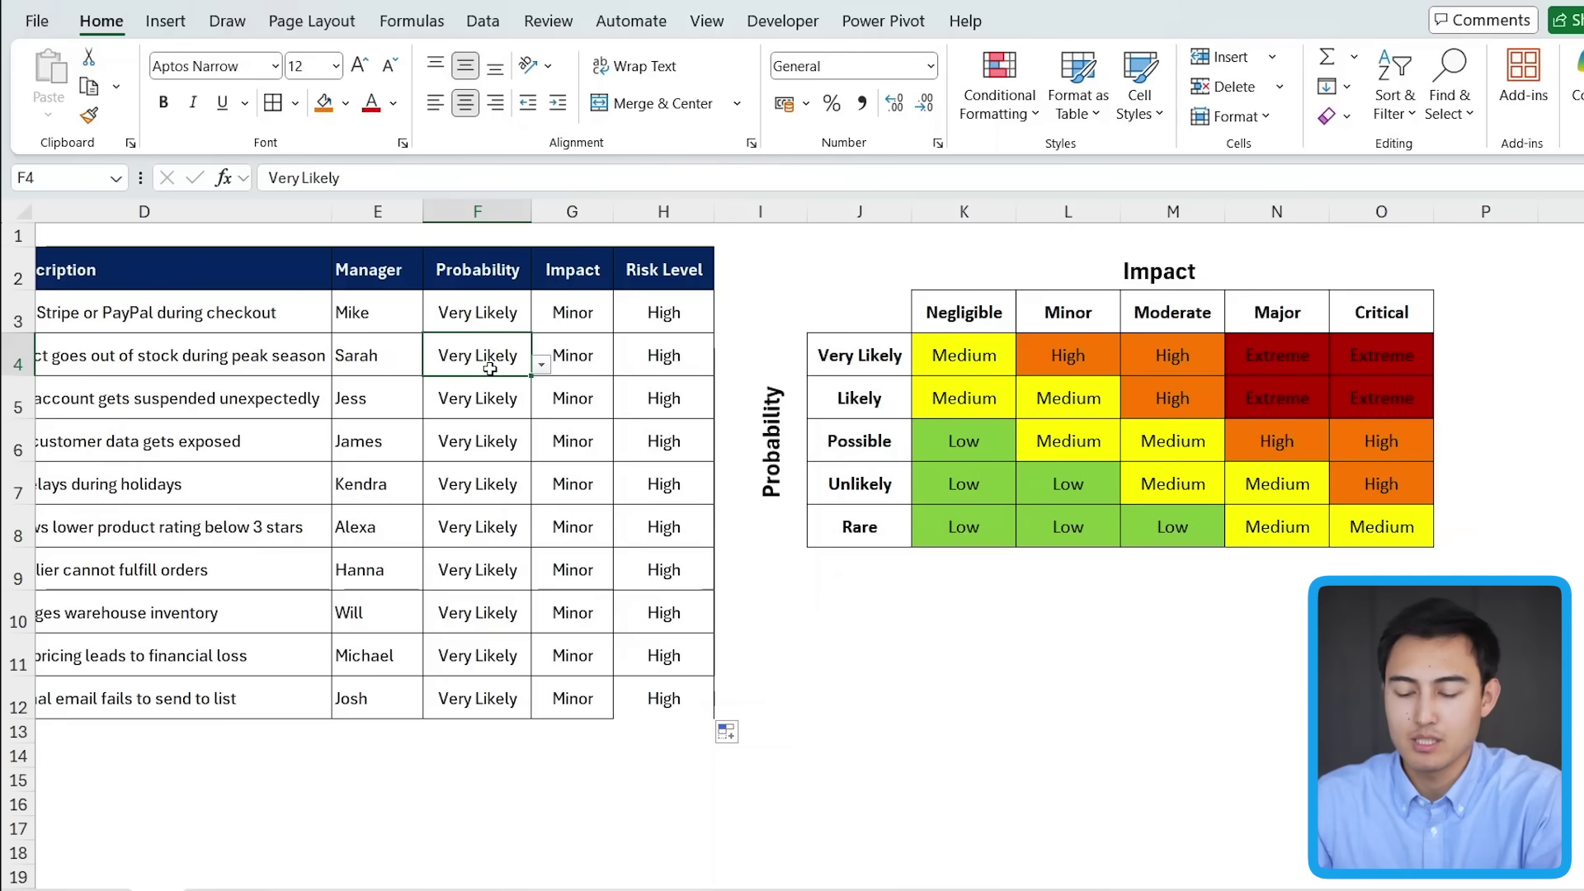
key("alt+Down")
Set the second risk's probability to Rare and impact to Critical, checking the matrix
key("Down")
key("Down")
key("Down")
key("Down")
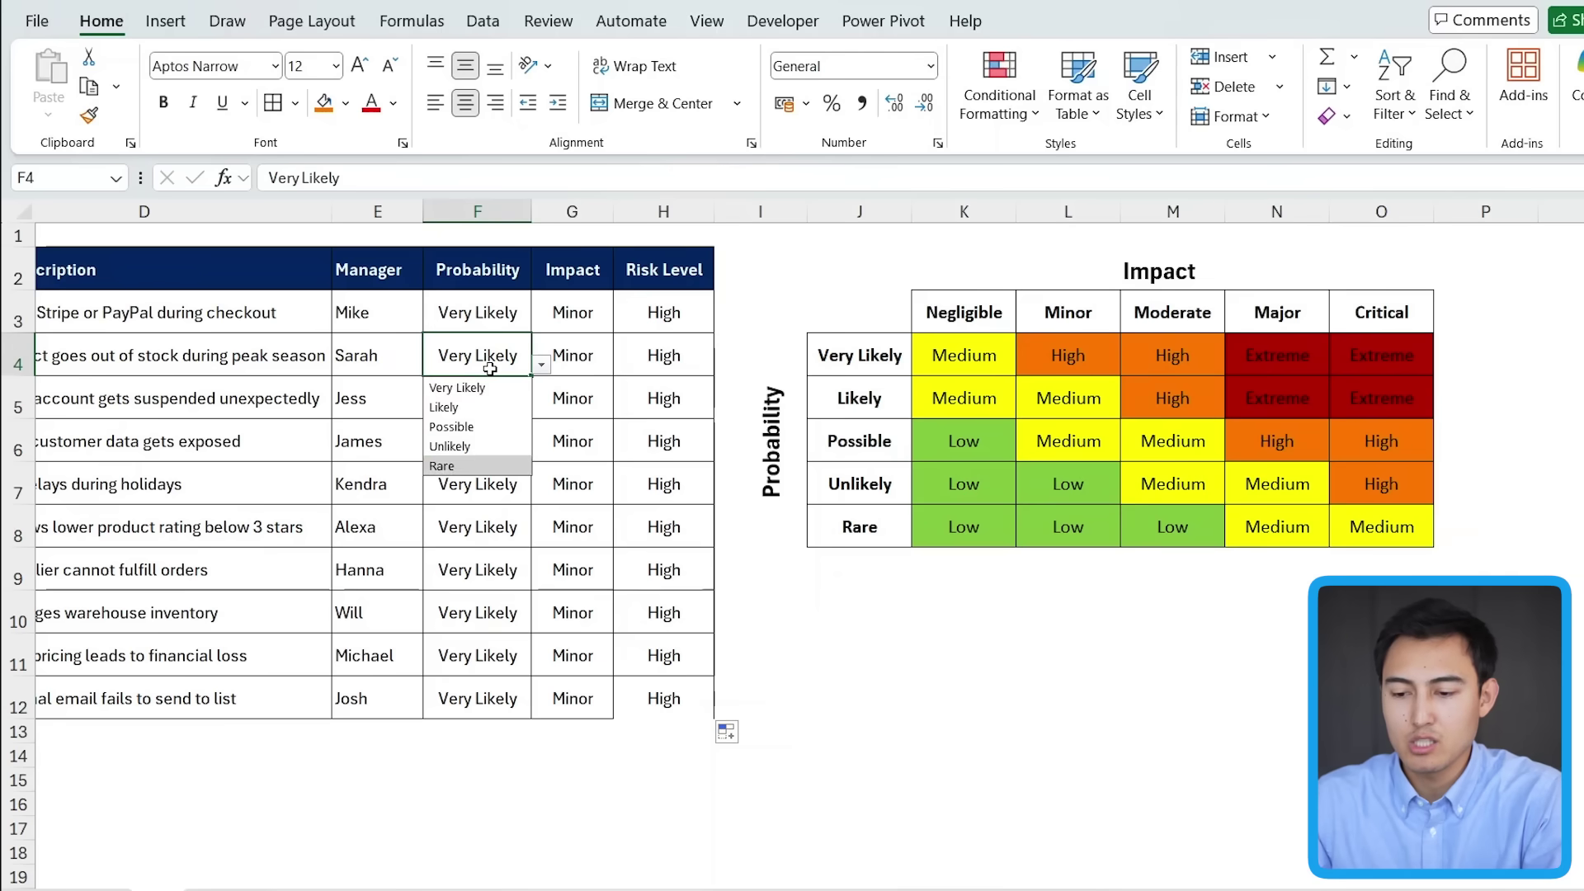
key("Return")
key("Tab")
key("alt+Down")
key("Down")
key("Down")
key("Down")
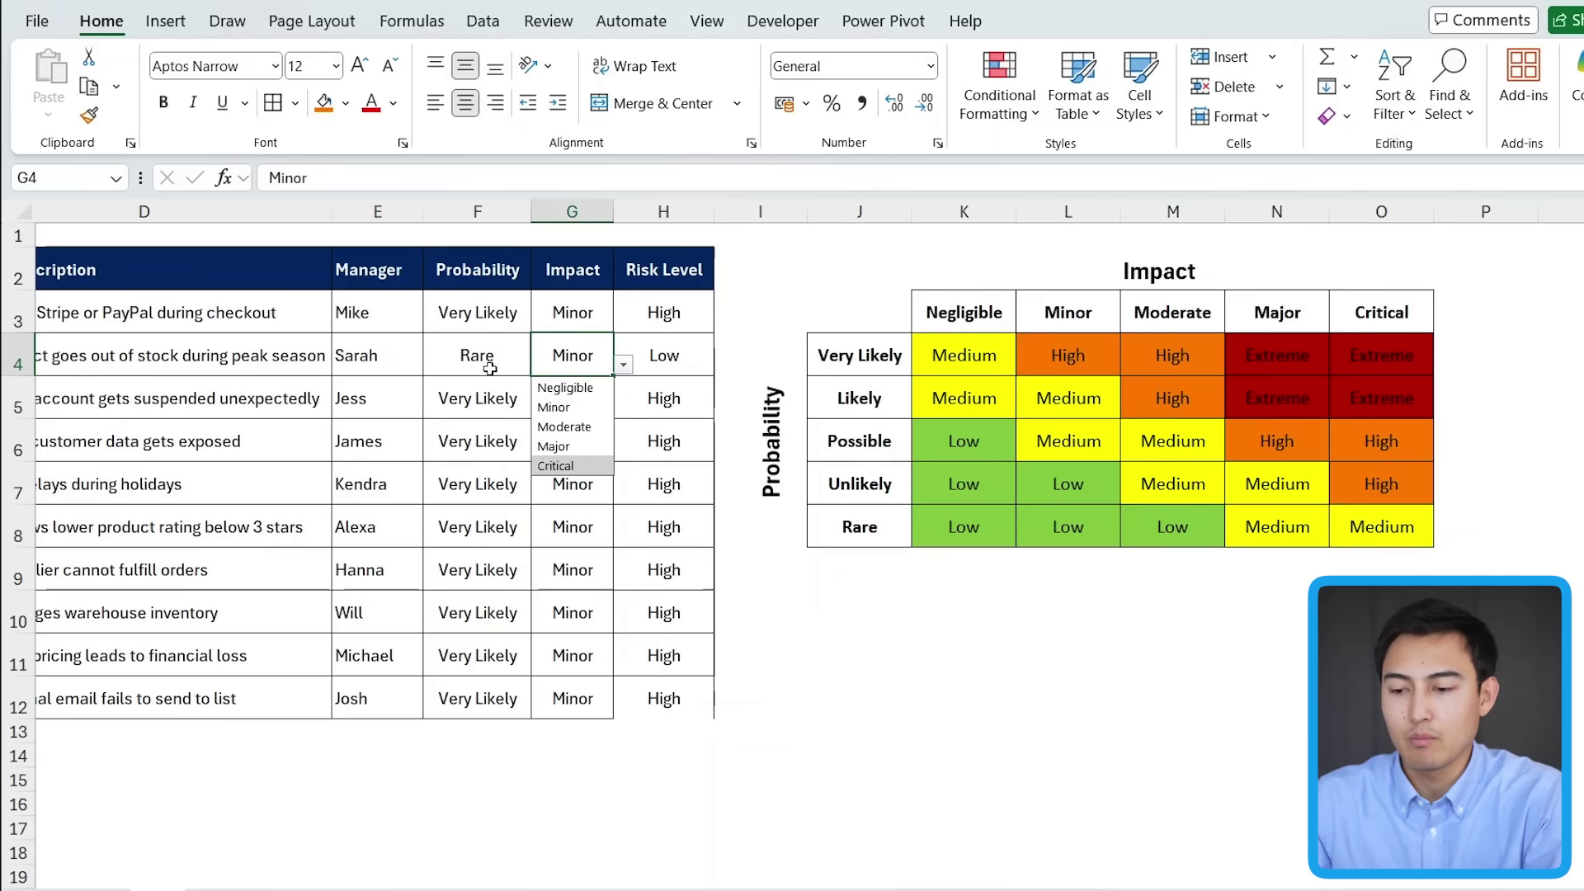
key("Return")
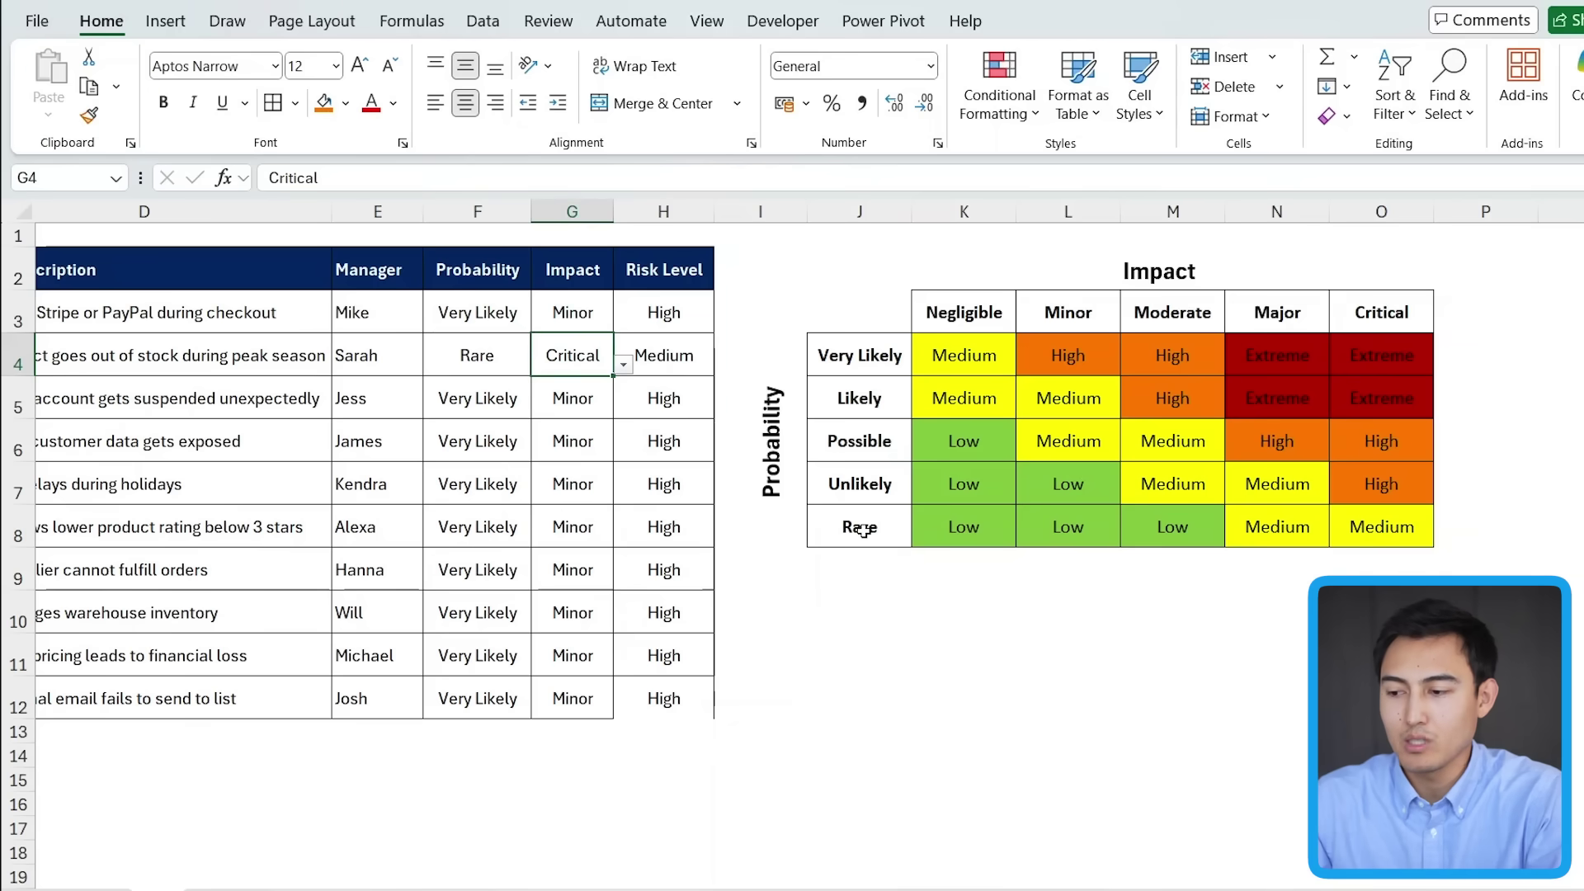
left_click(1392, 541)
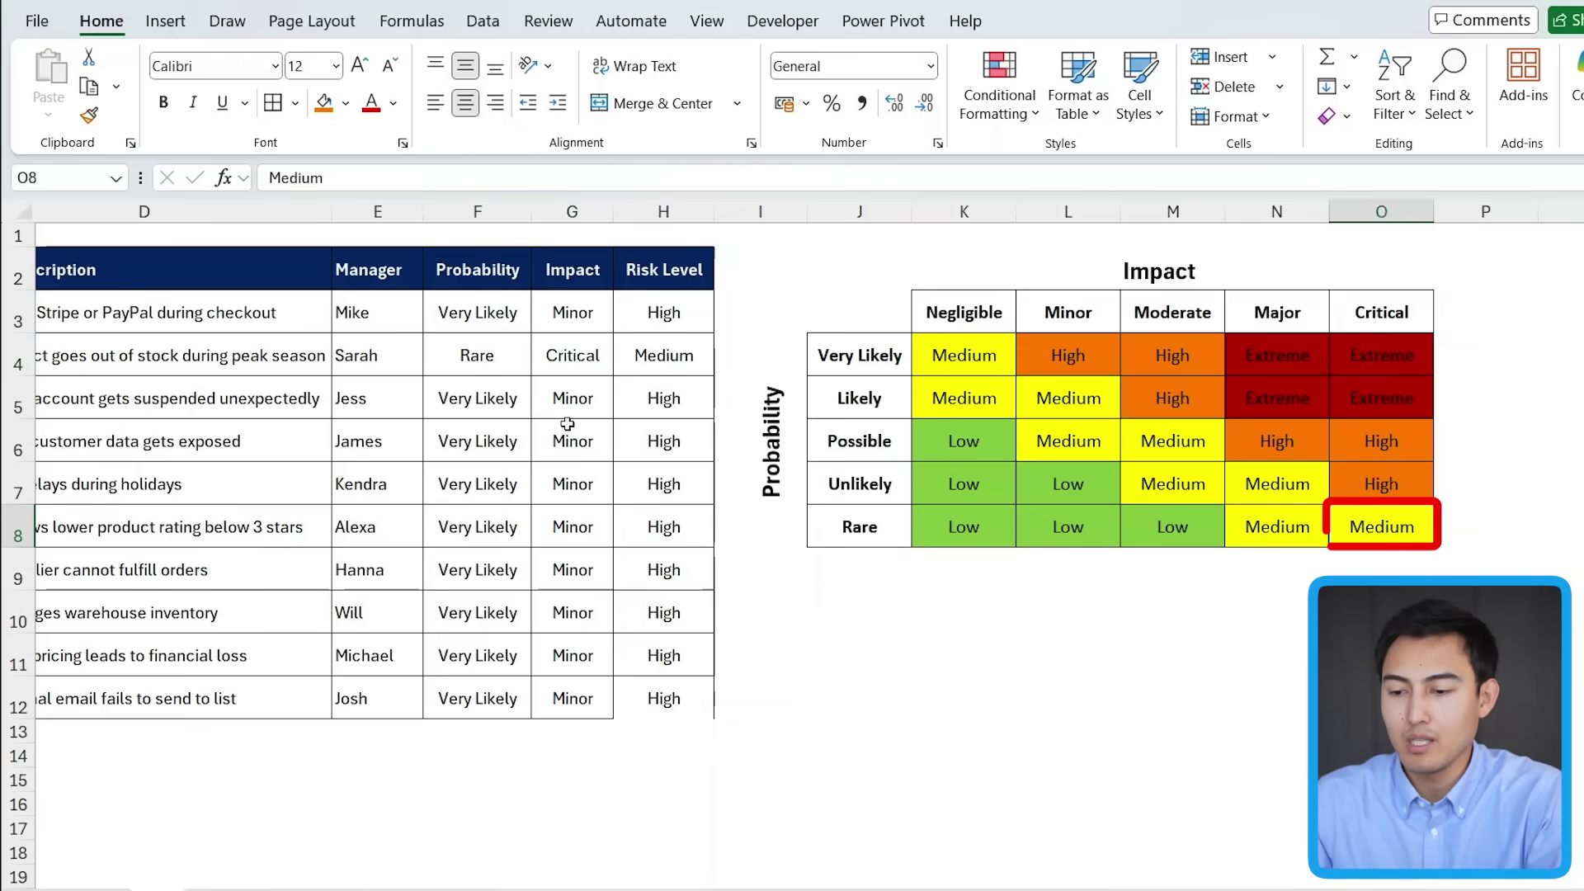
Choose new impact and probability values for the third risk, then select H3:H12
left_click(546, 405)
key("alt+Down")
key("Down")
key("Down")
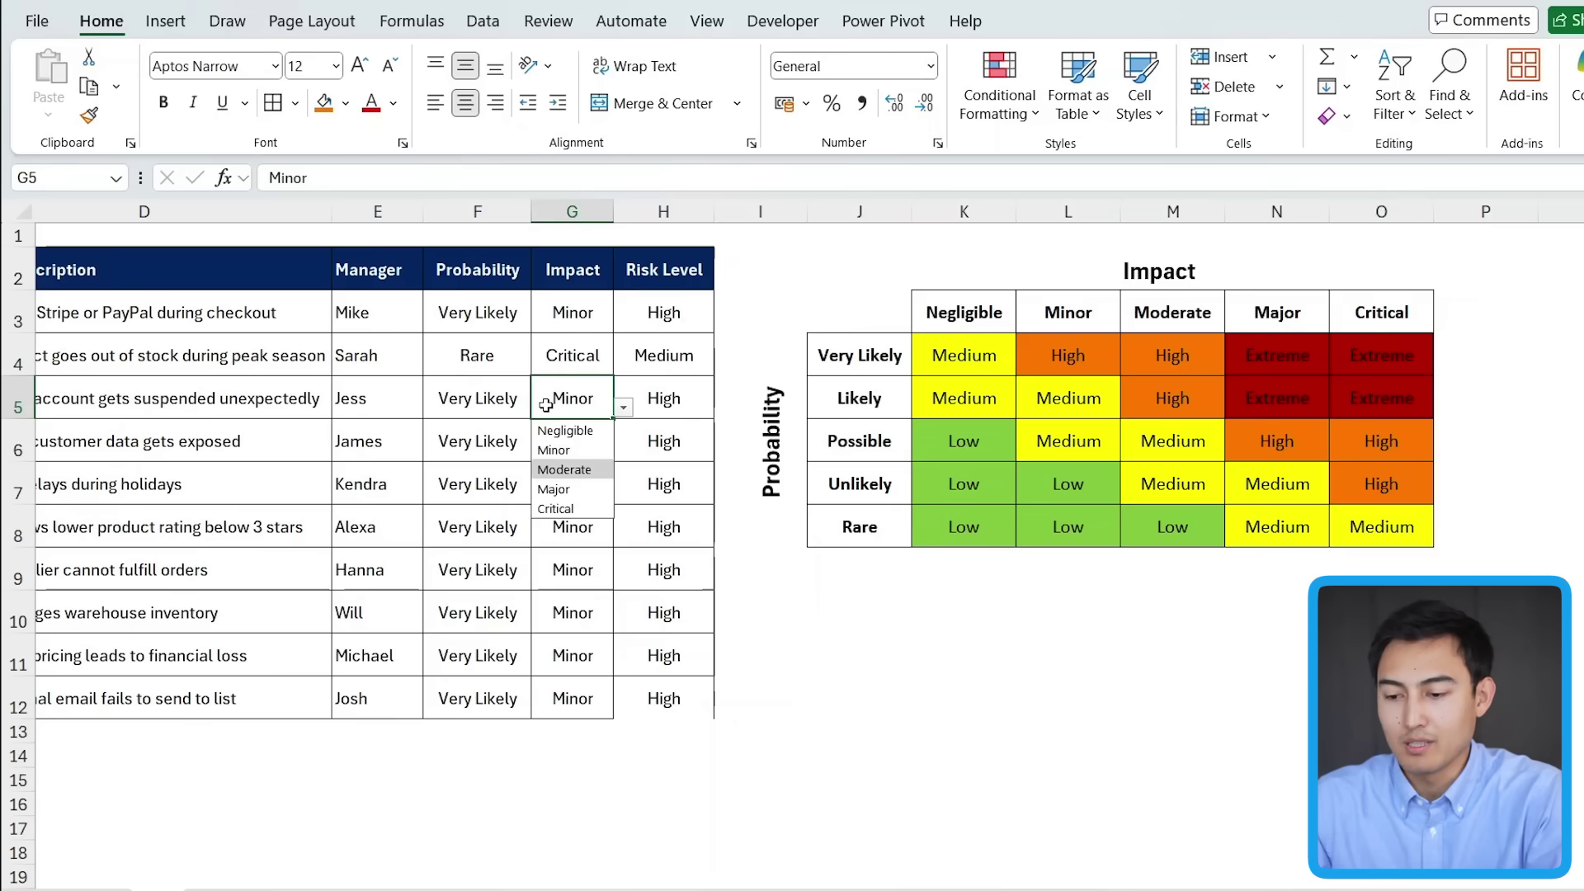
key("Return")
key("Left")
key("alt+Down")
key("Down")
key("Down")
key("Return")
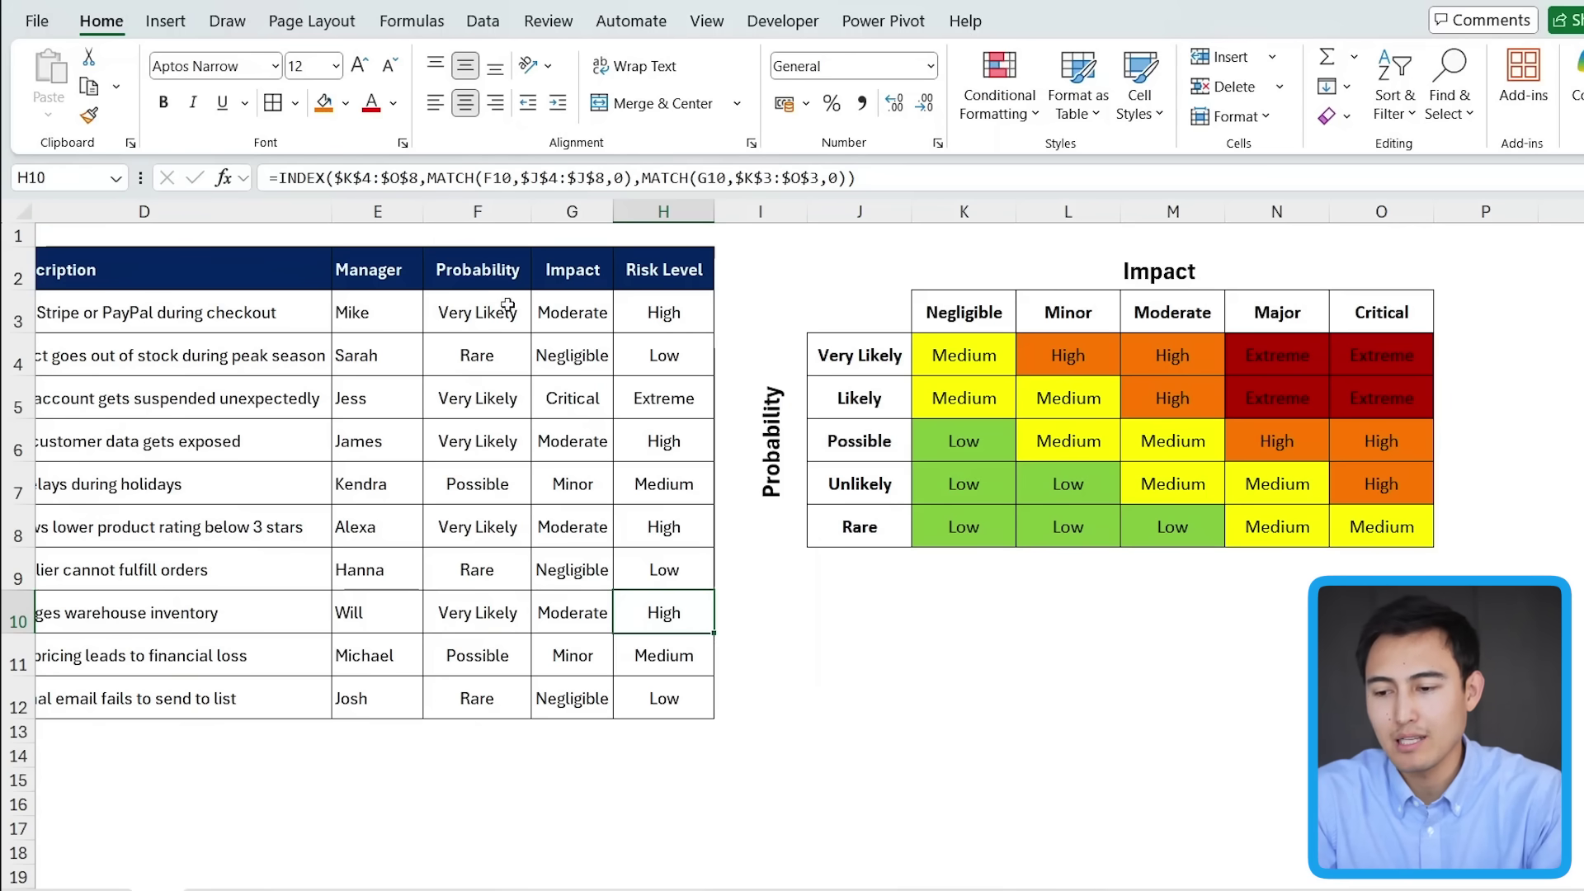
left_click_drag(643, 320, 660, 700)
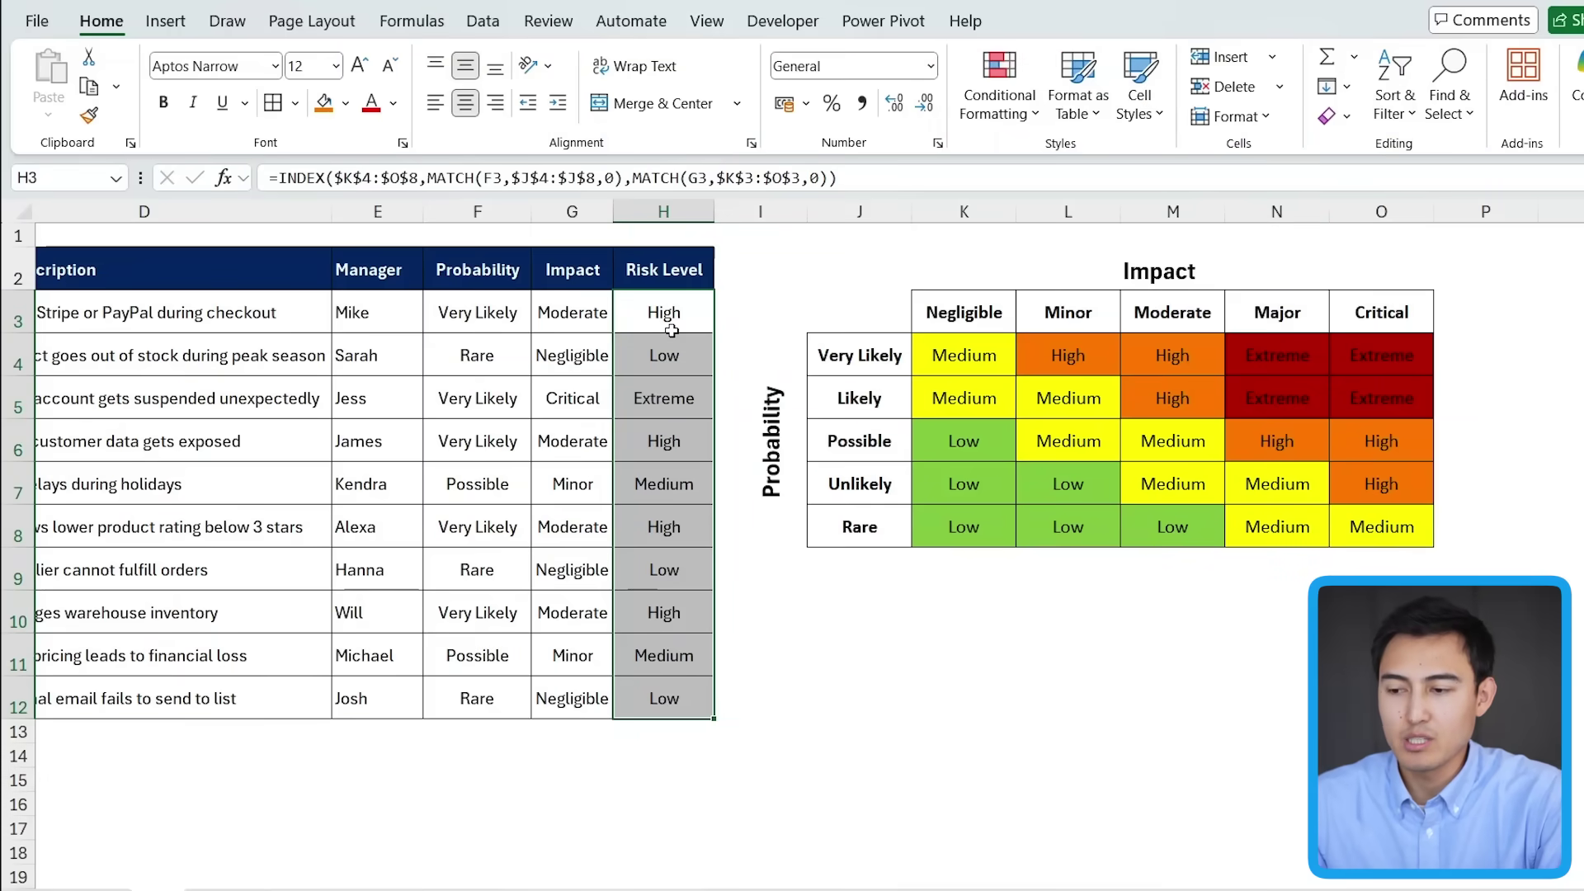
Start an Equal To highlight rule for cells reading High with a custom format
left_click(1017, 106)
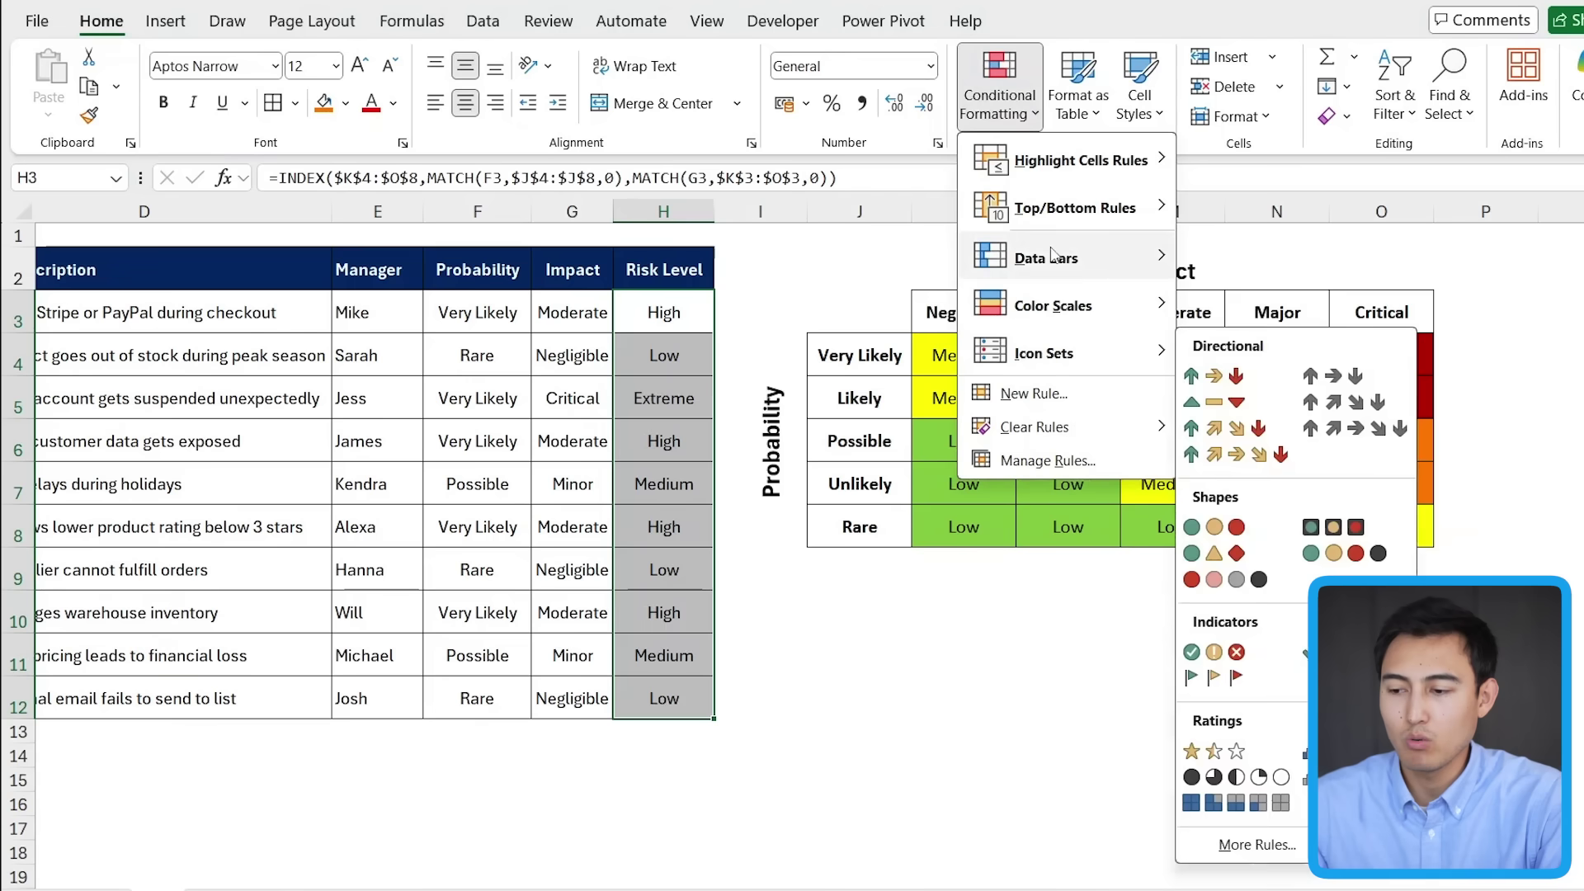
mouse_move(1089, 160)
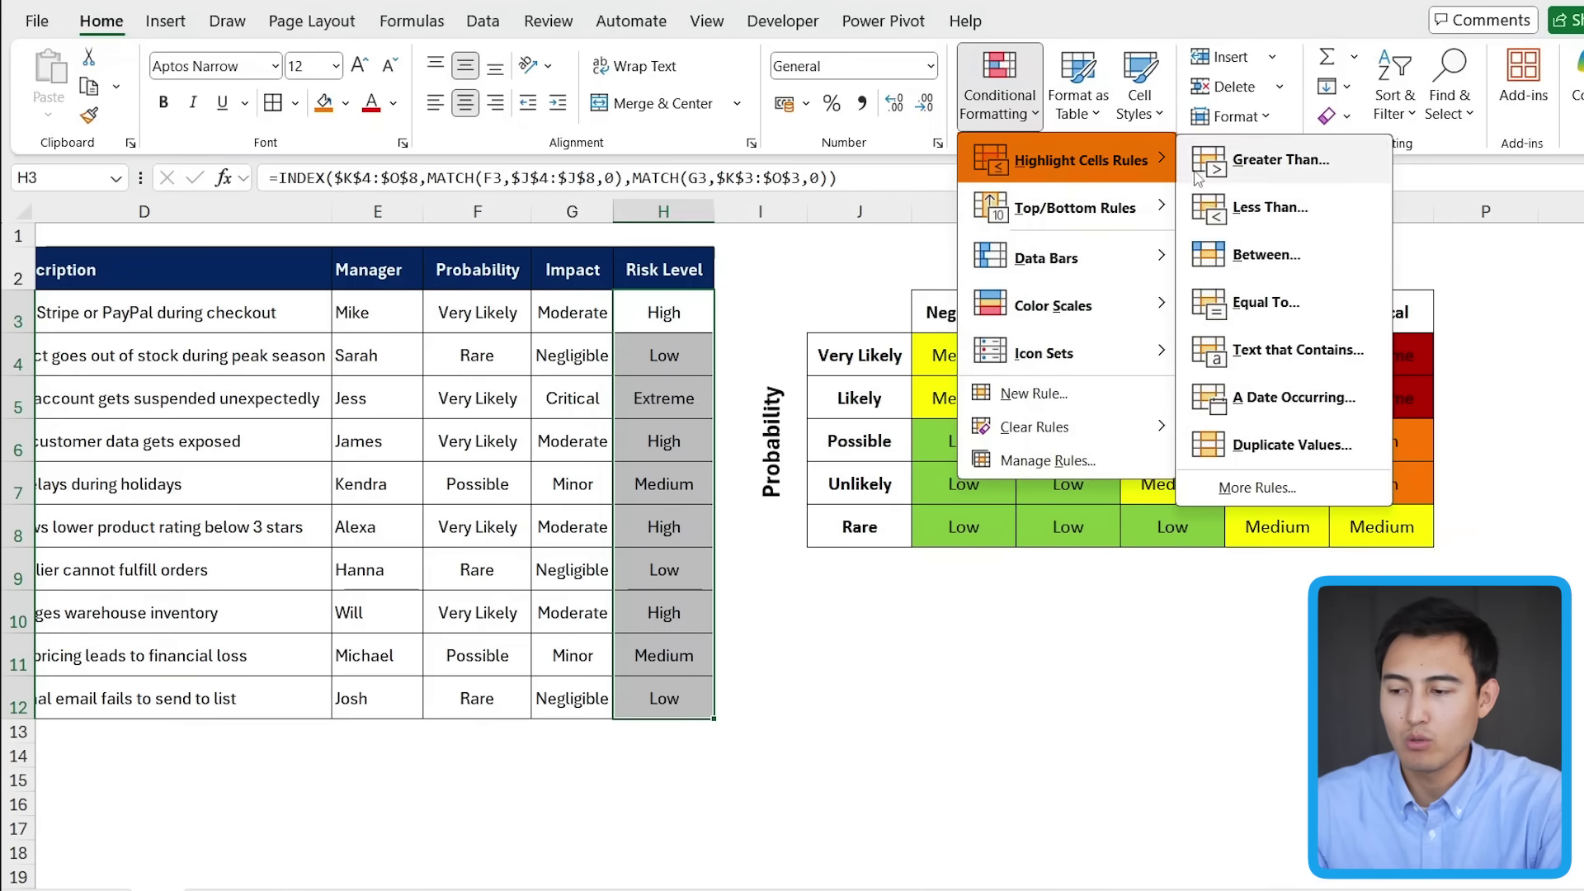
left_click(1292, 303)
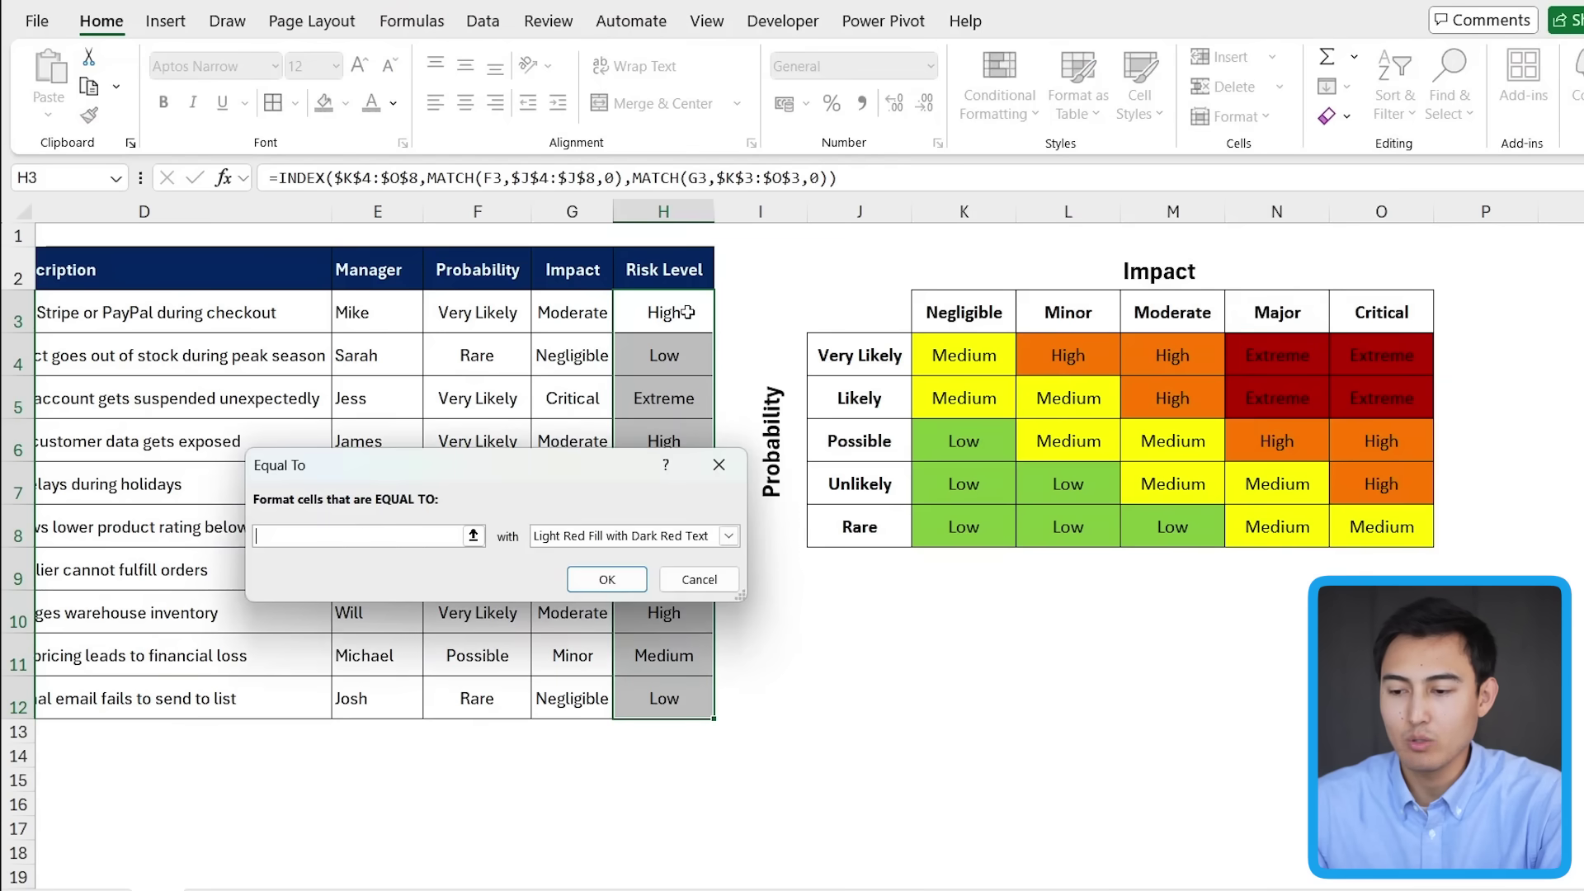
type("High")
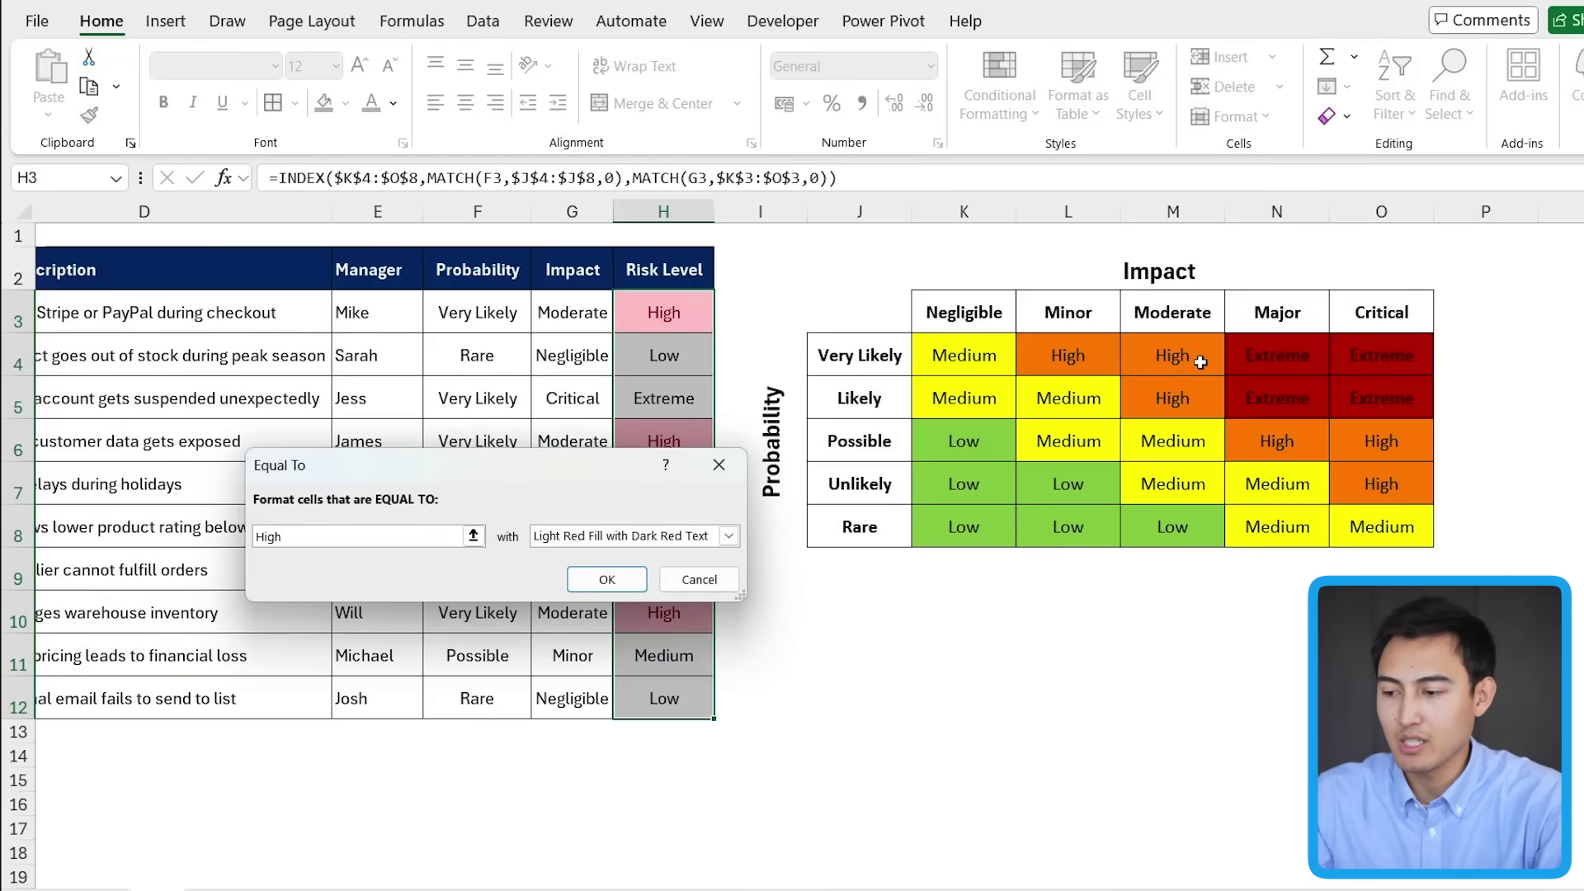
left_click(729, 537)
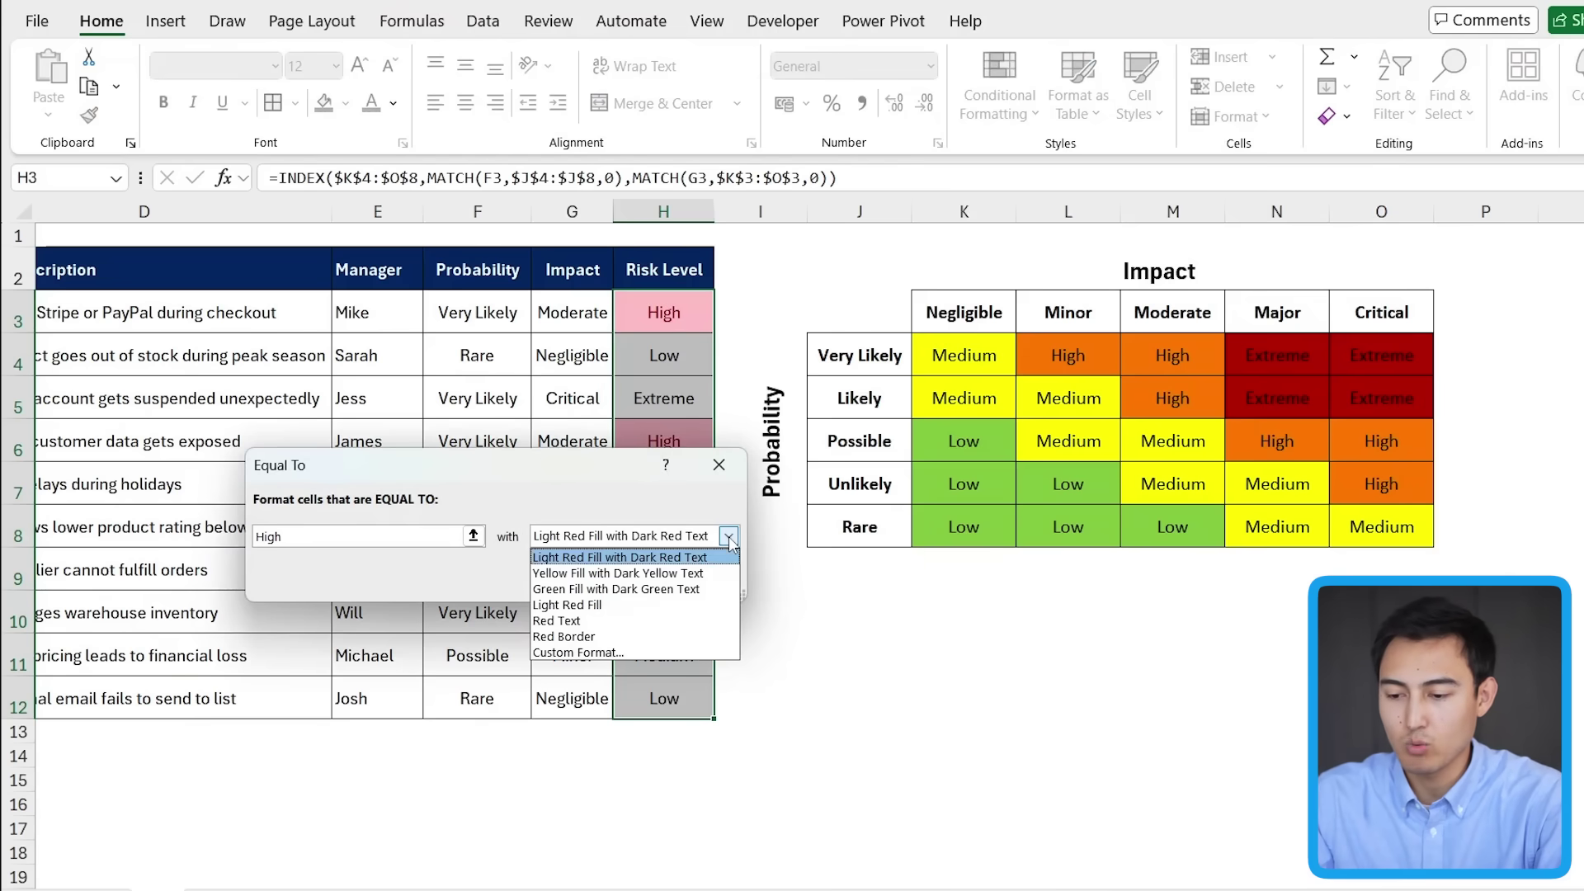
left_click(621, 651)
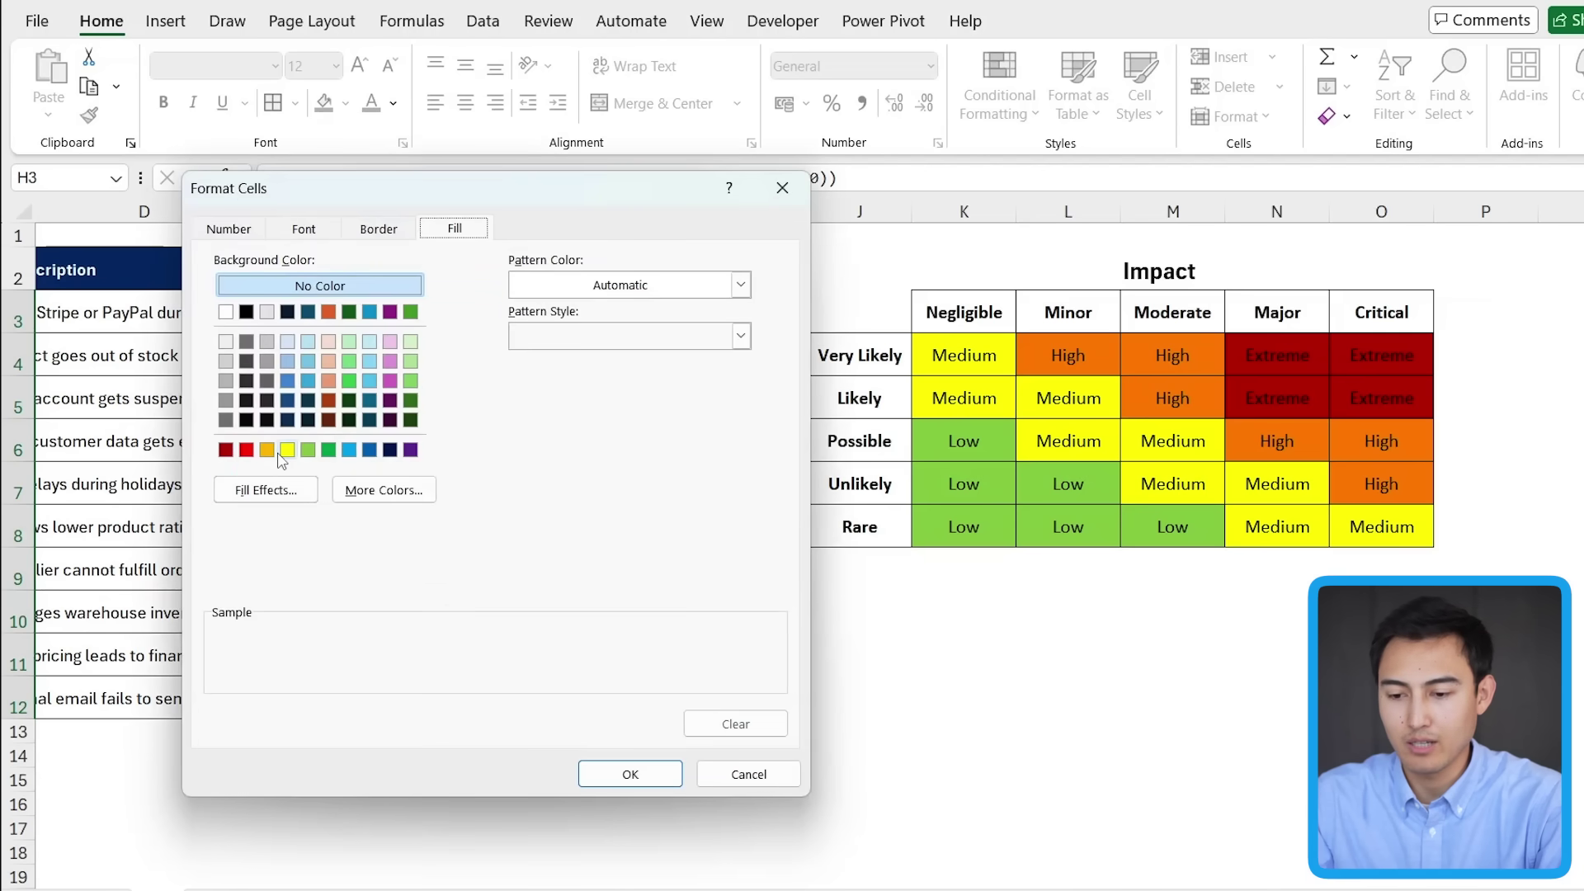
Give the High rule a custom orange fill (#FF8A00) and apply it
left_click(364, 494)
left_click(440, 347)
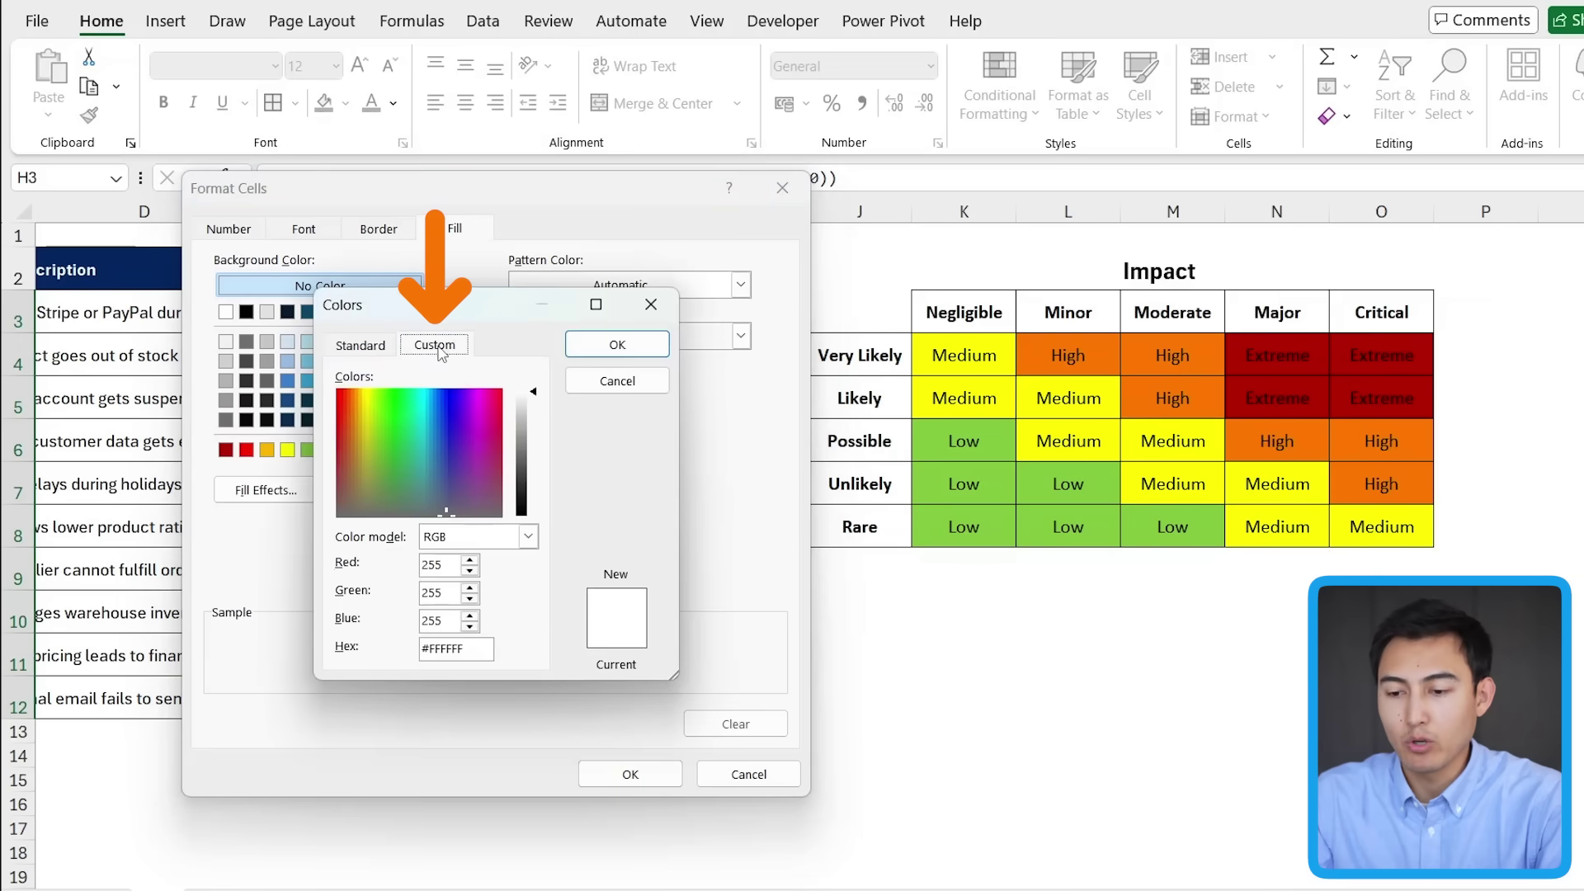
double_click(447, 647)
type("ff8a00")
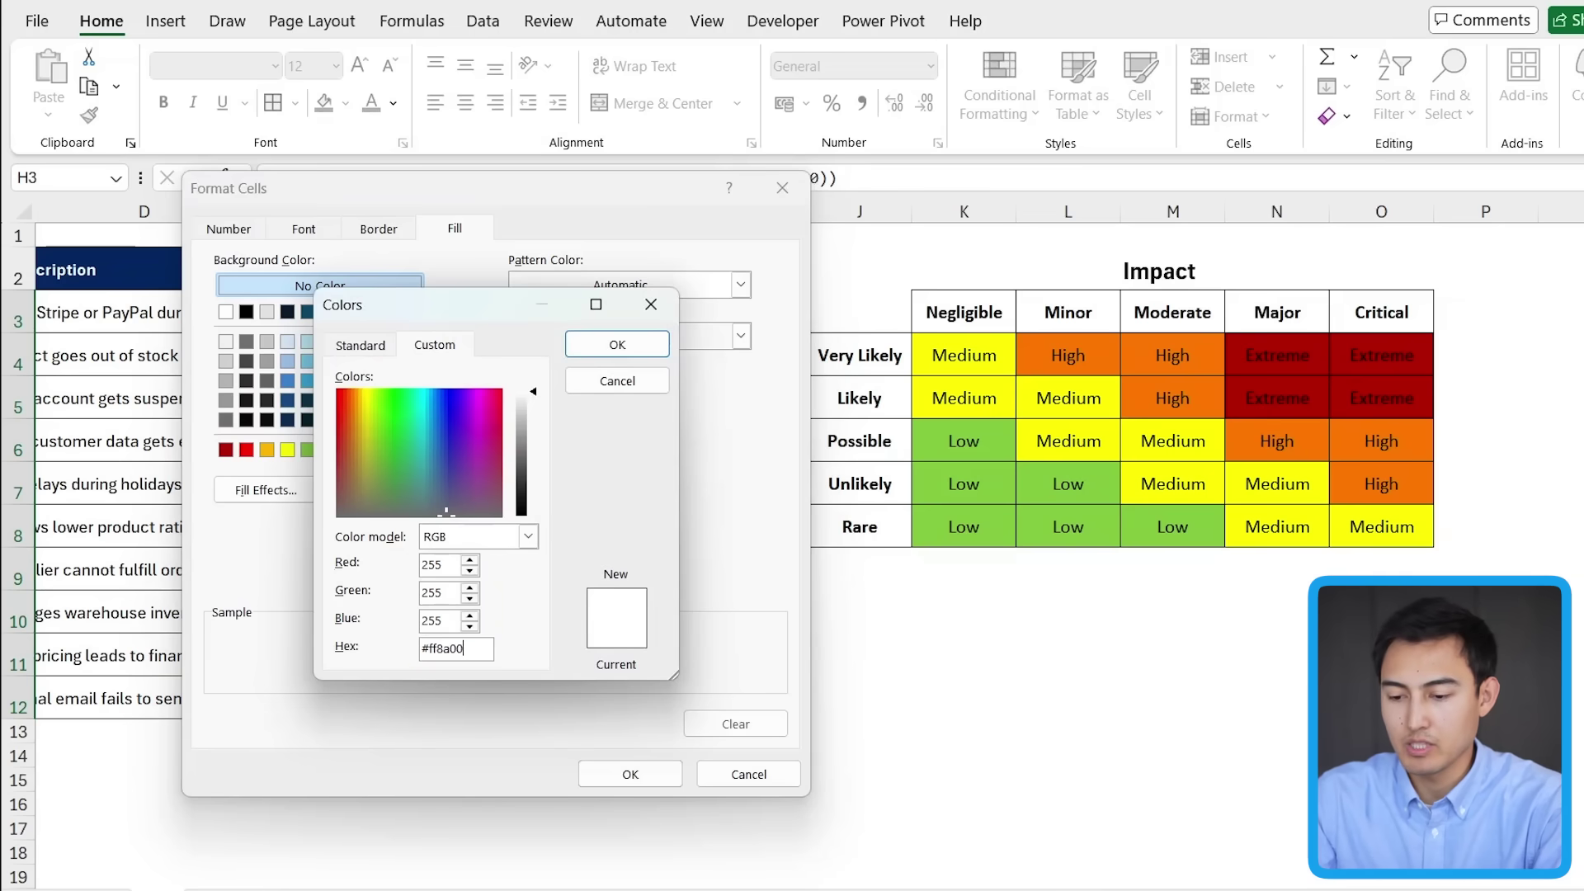
key("Return")
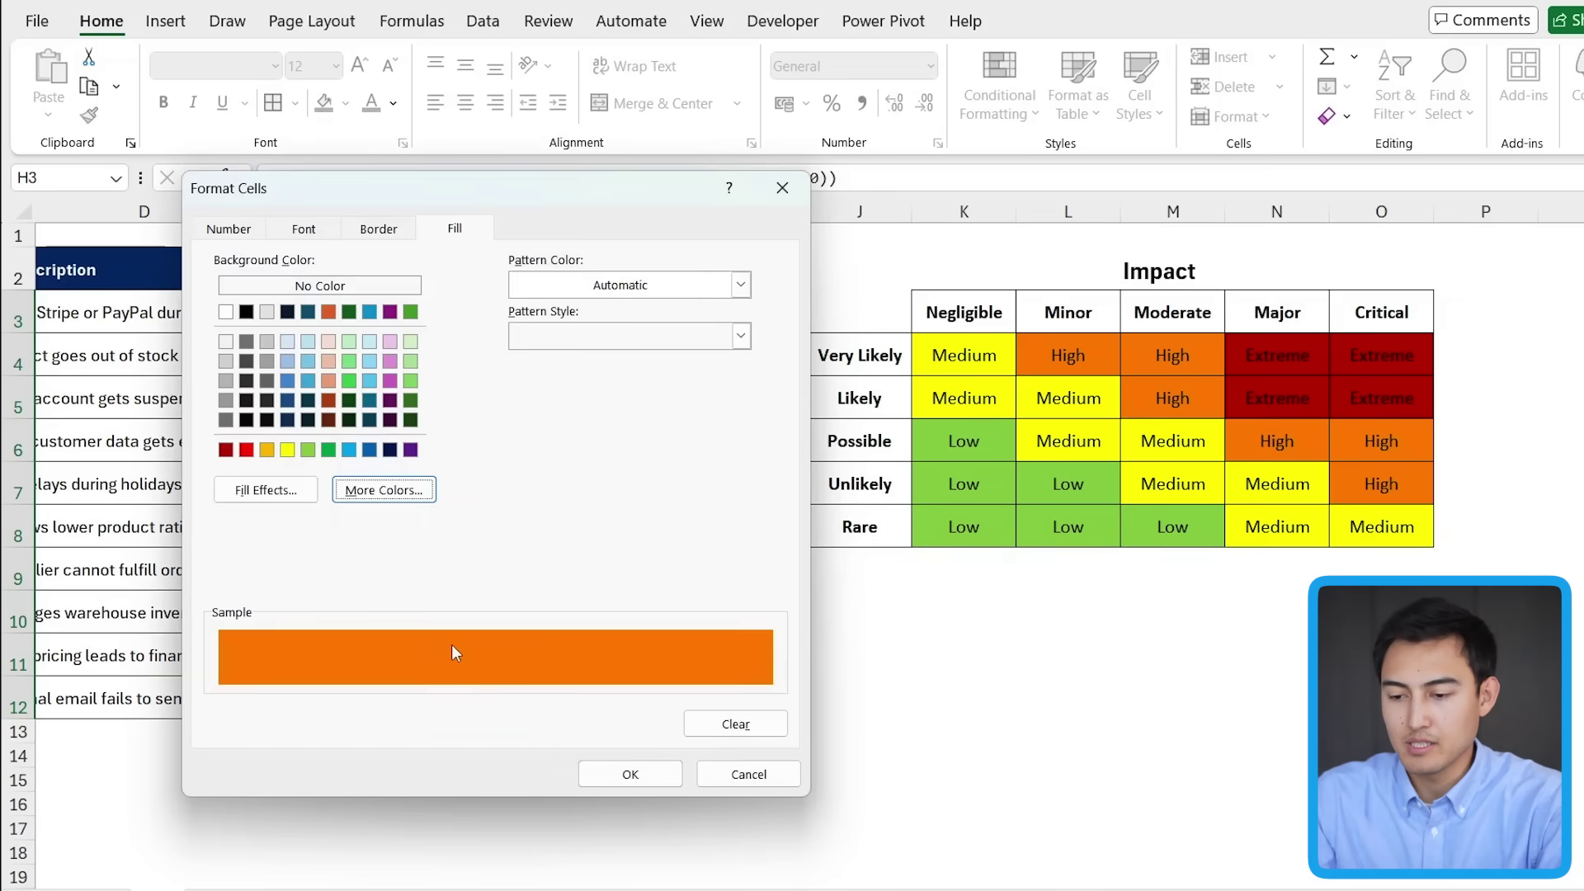
left_click(623, 780)
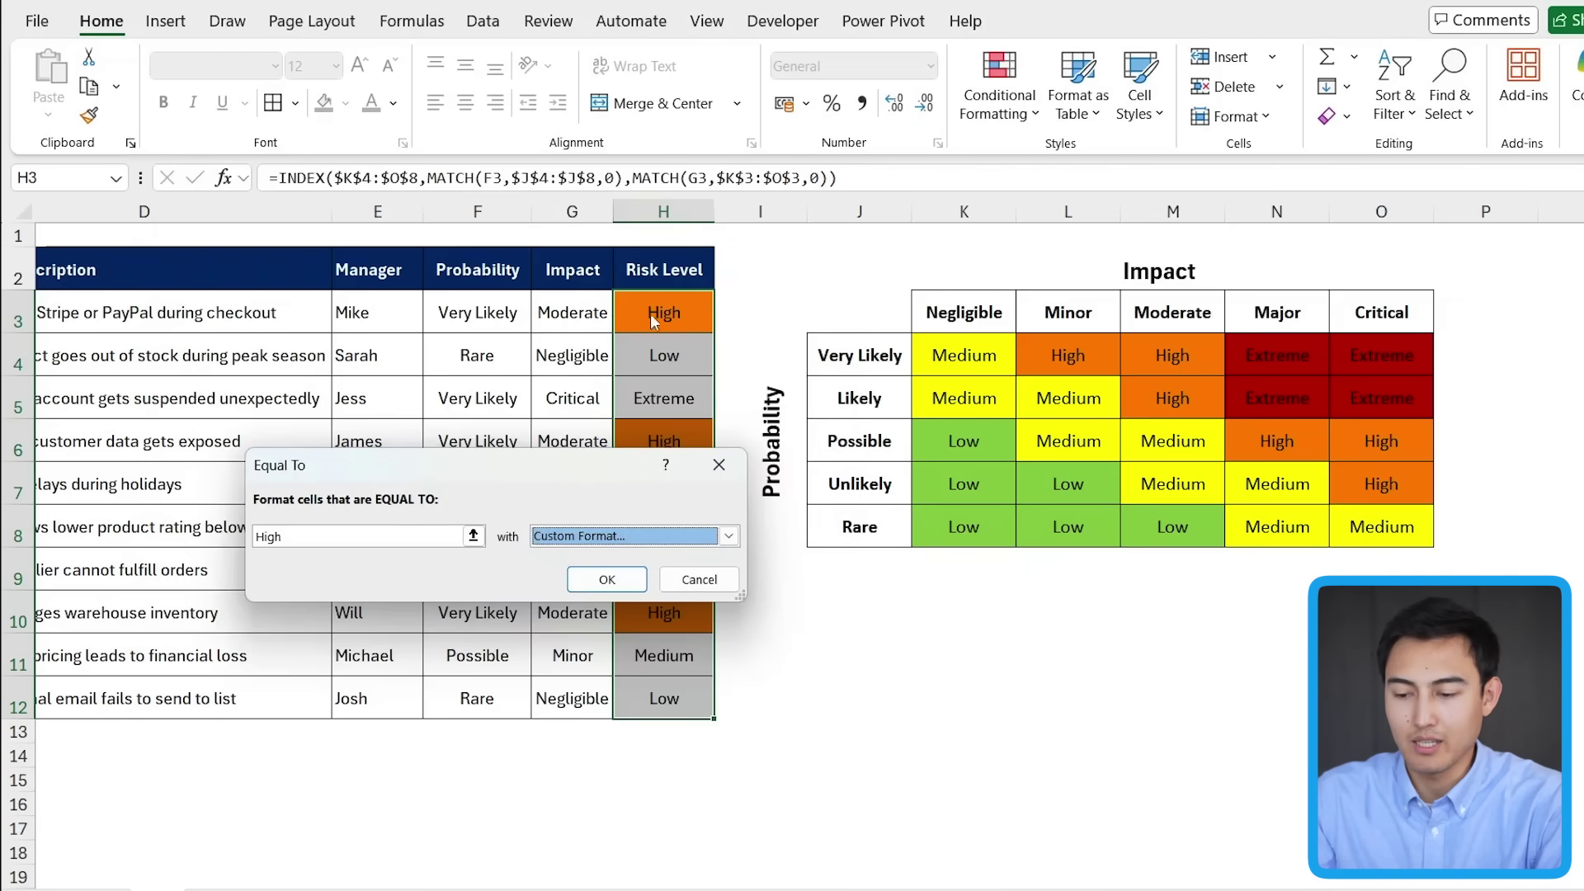
left_click(607, 579)
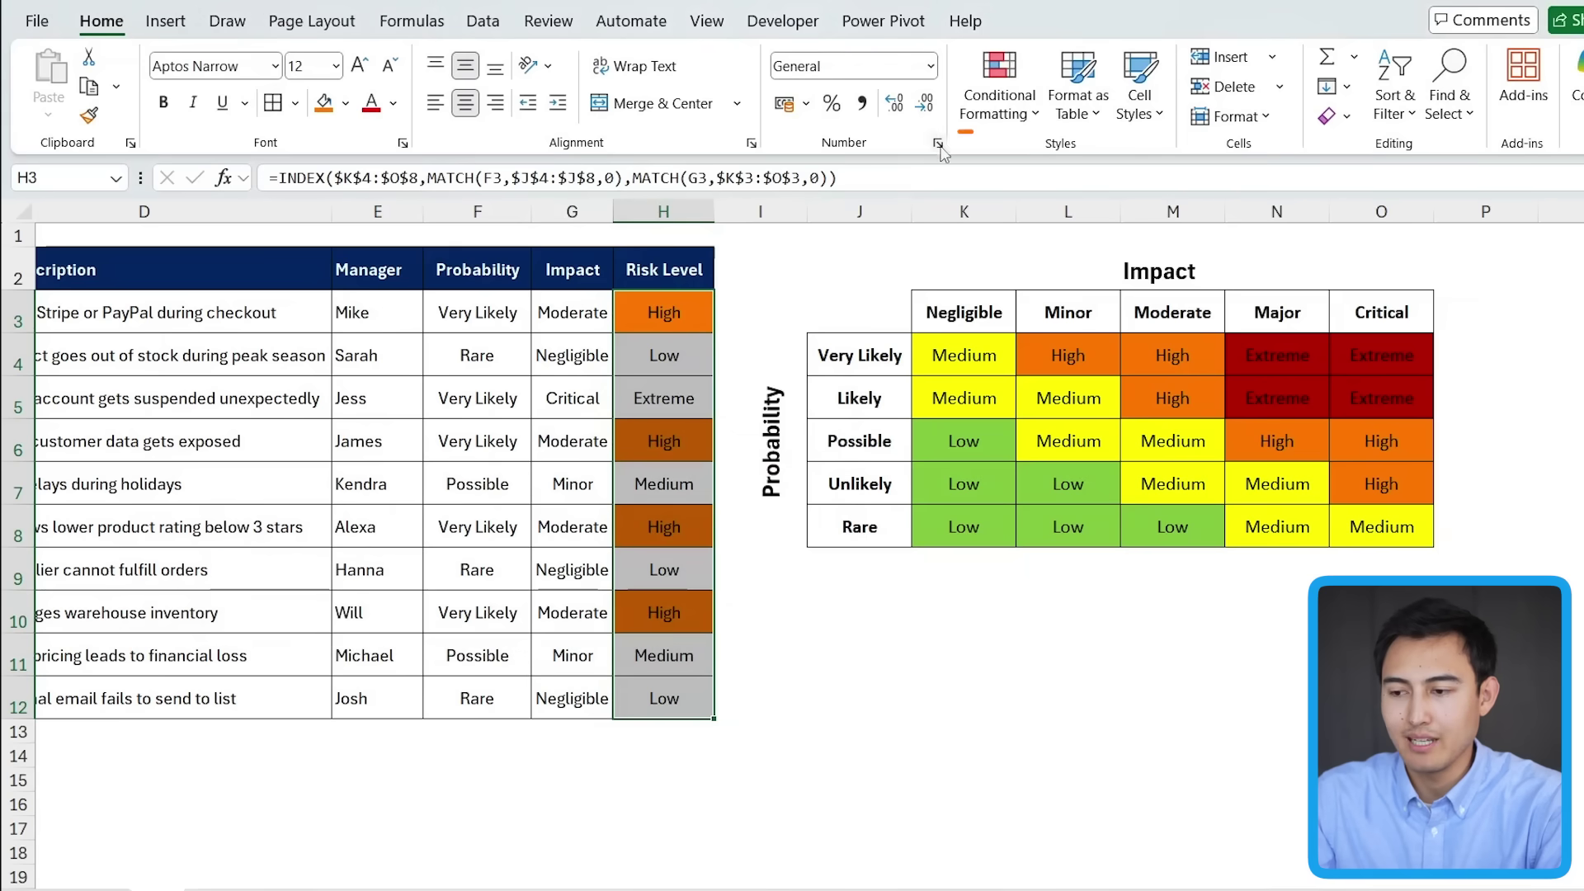
Duplicate the High rule in the Conditional Formatting Rules Manager for editing
left_click(993, 107)
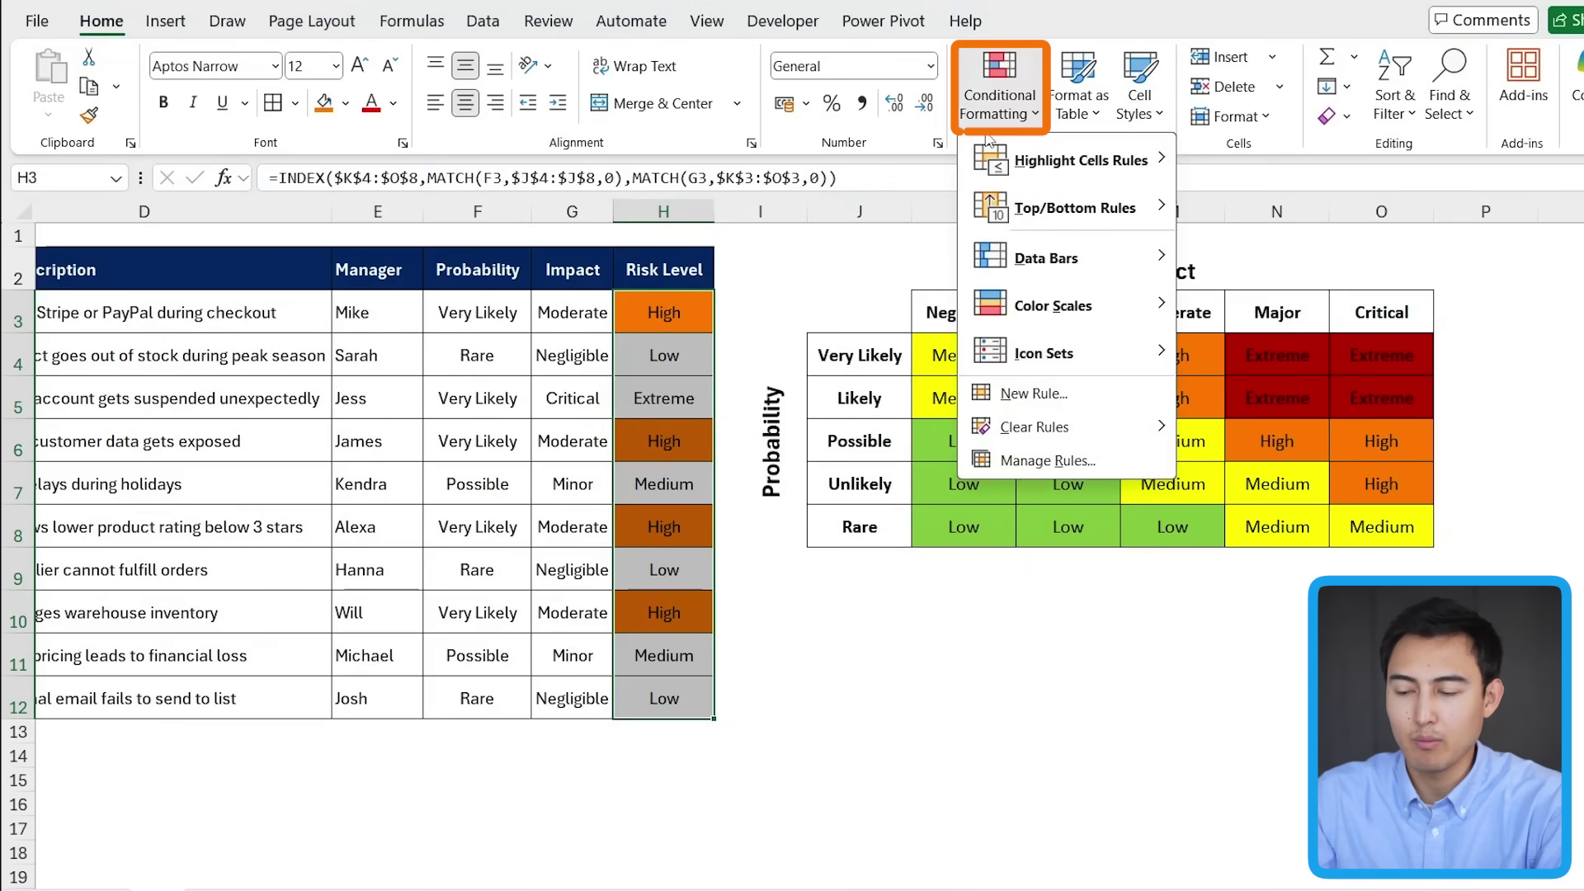
left_click(1052, 464)
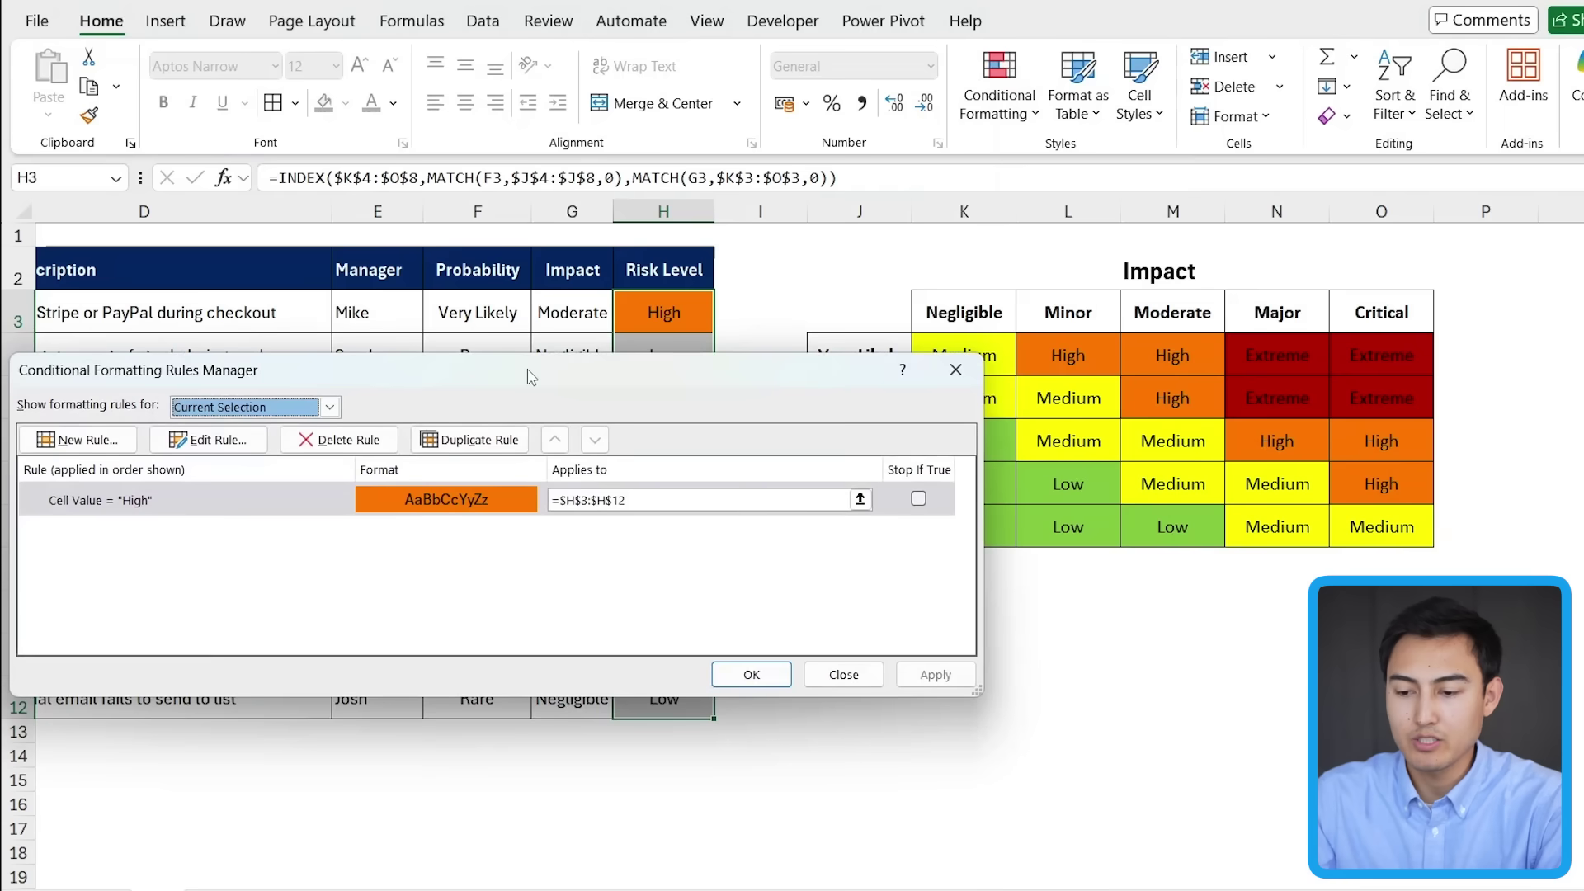
left_click_drag(530, 369, 751, 368)
left_click(448, 489)
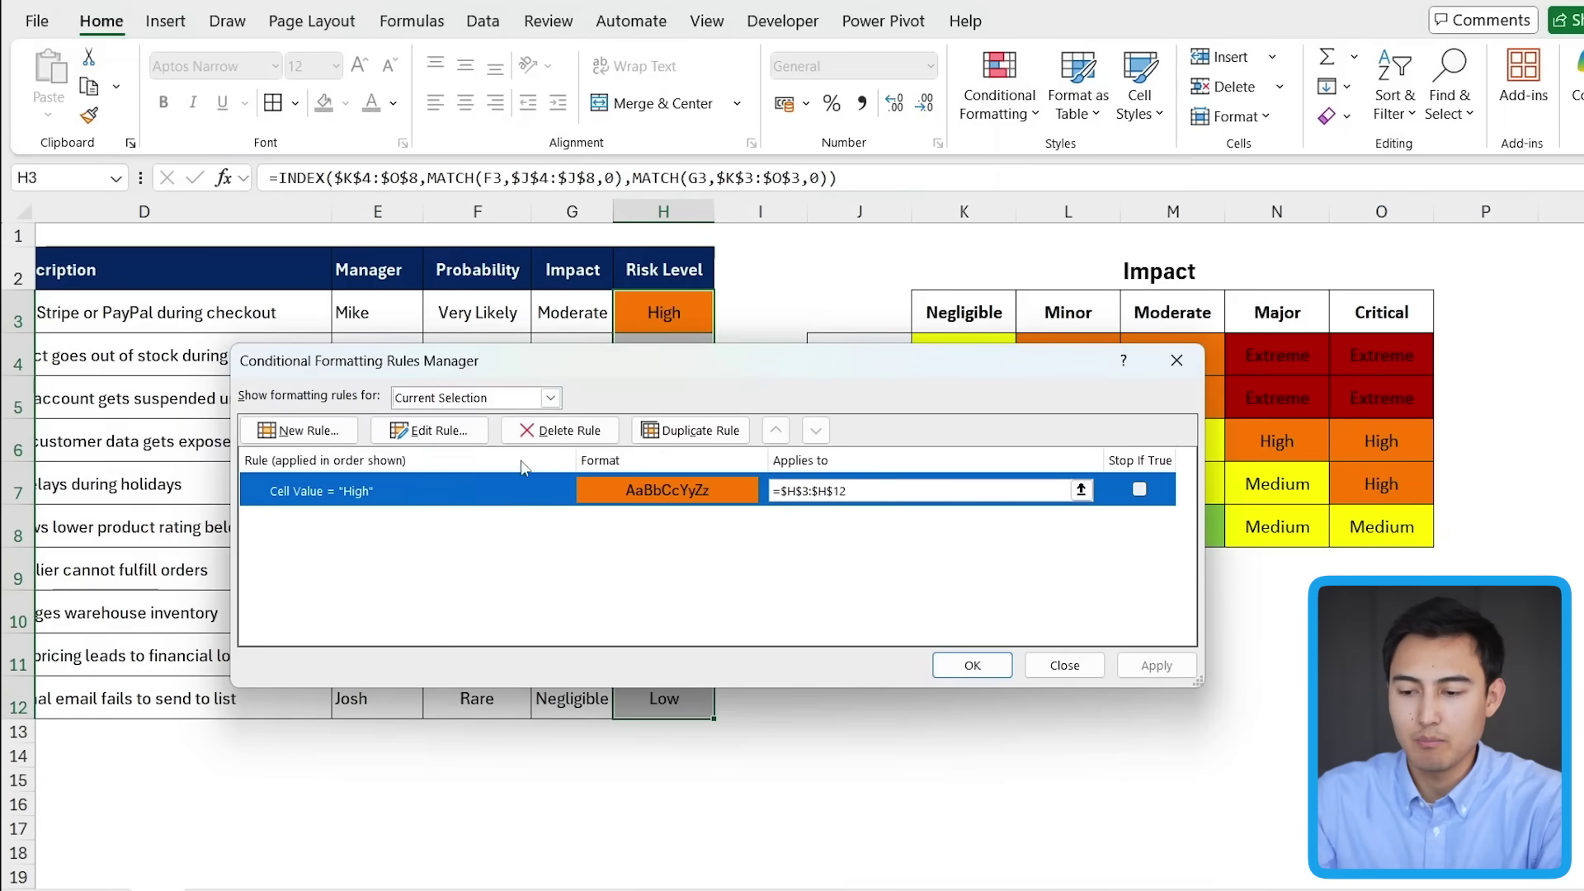
left_click(692, 430)
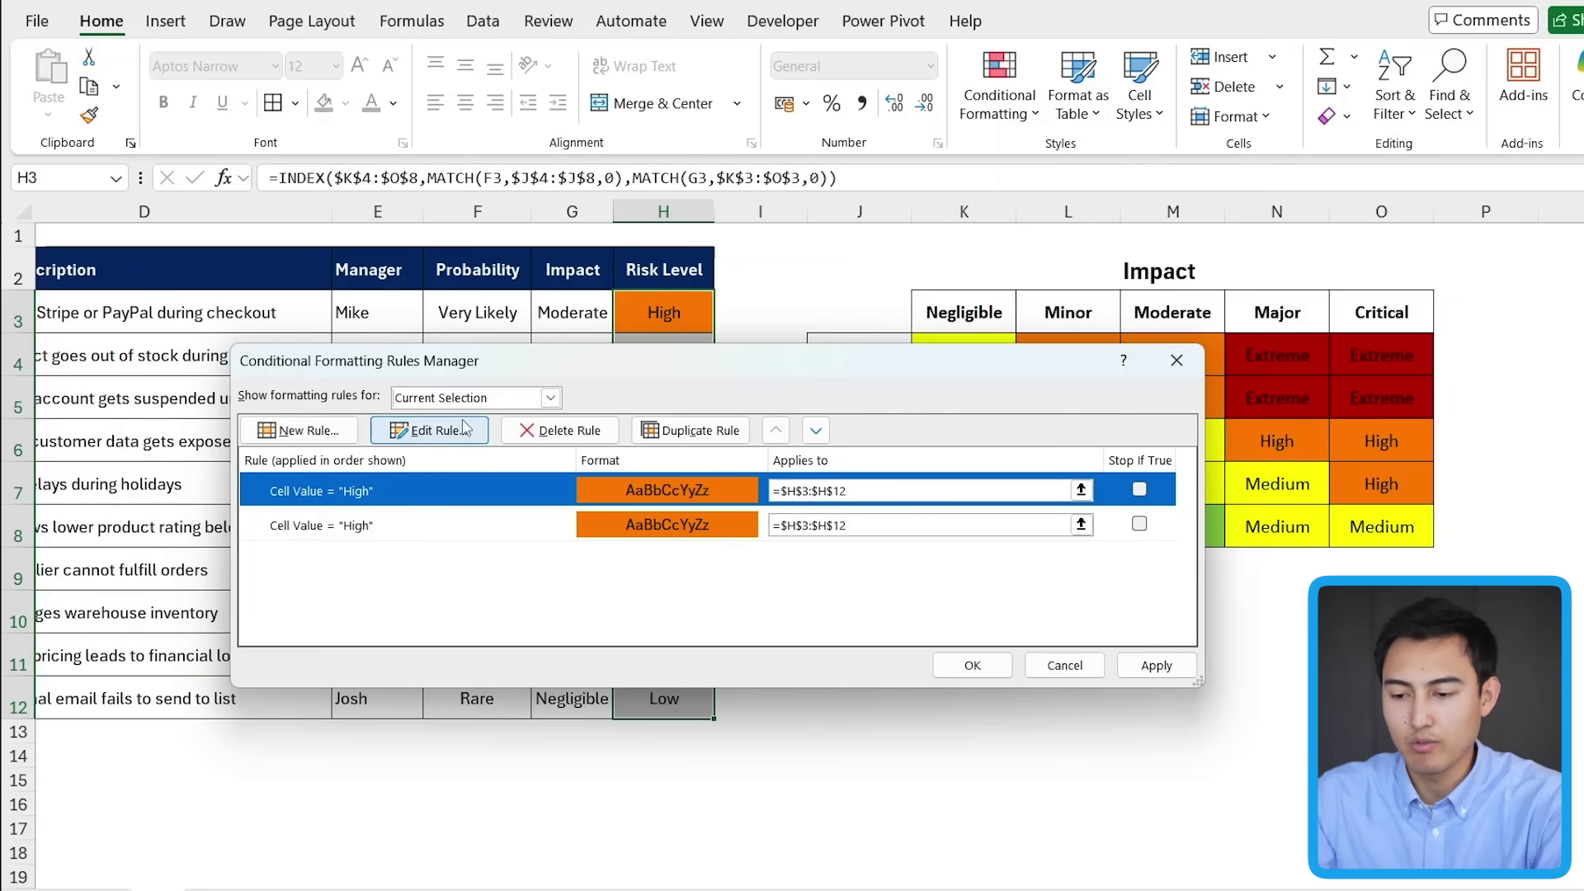
left_click(435, 433)
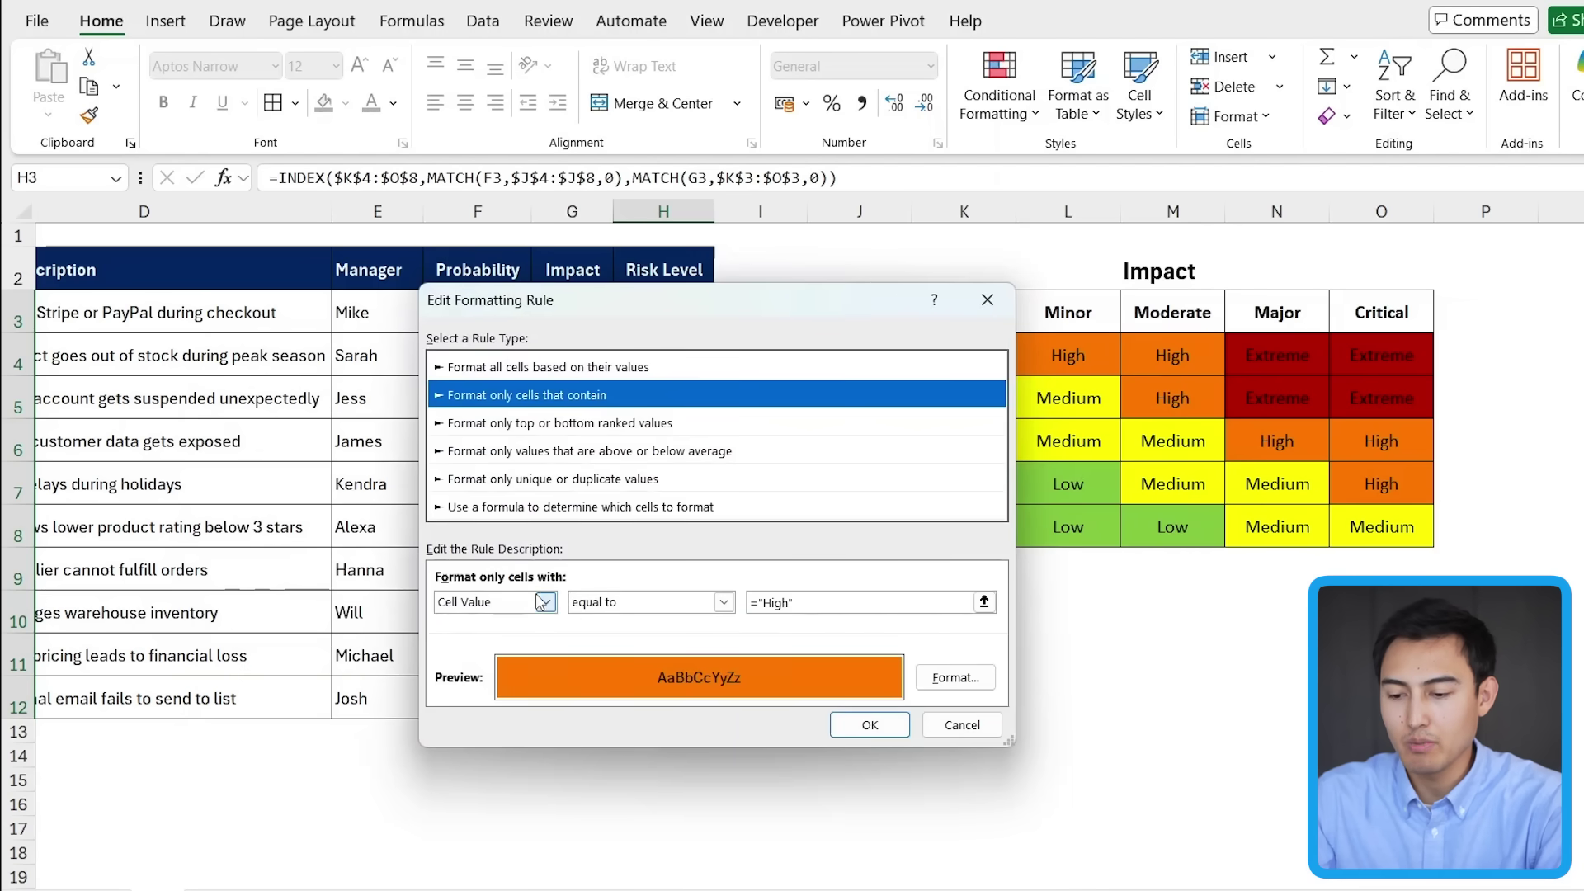
Change the copied rule's value to Extreme with a dark red fill and apply it
triple_click(831, 611)
type("Exrte")
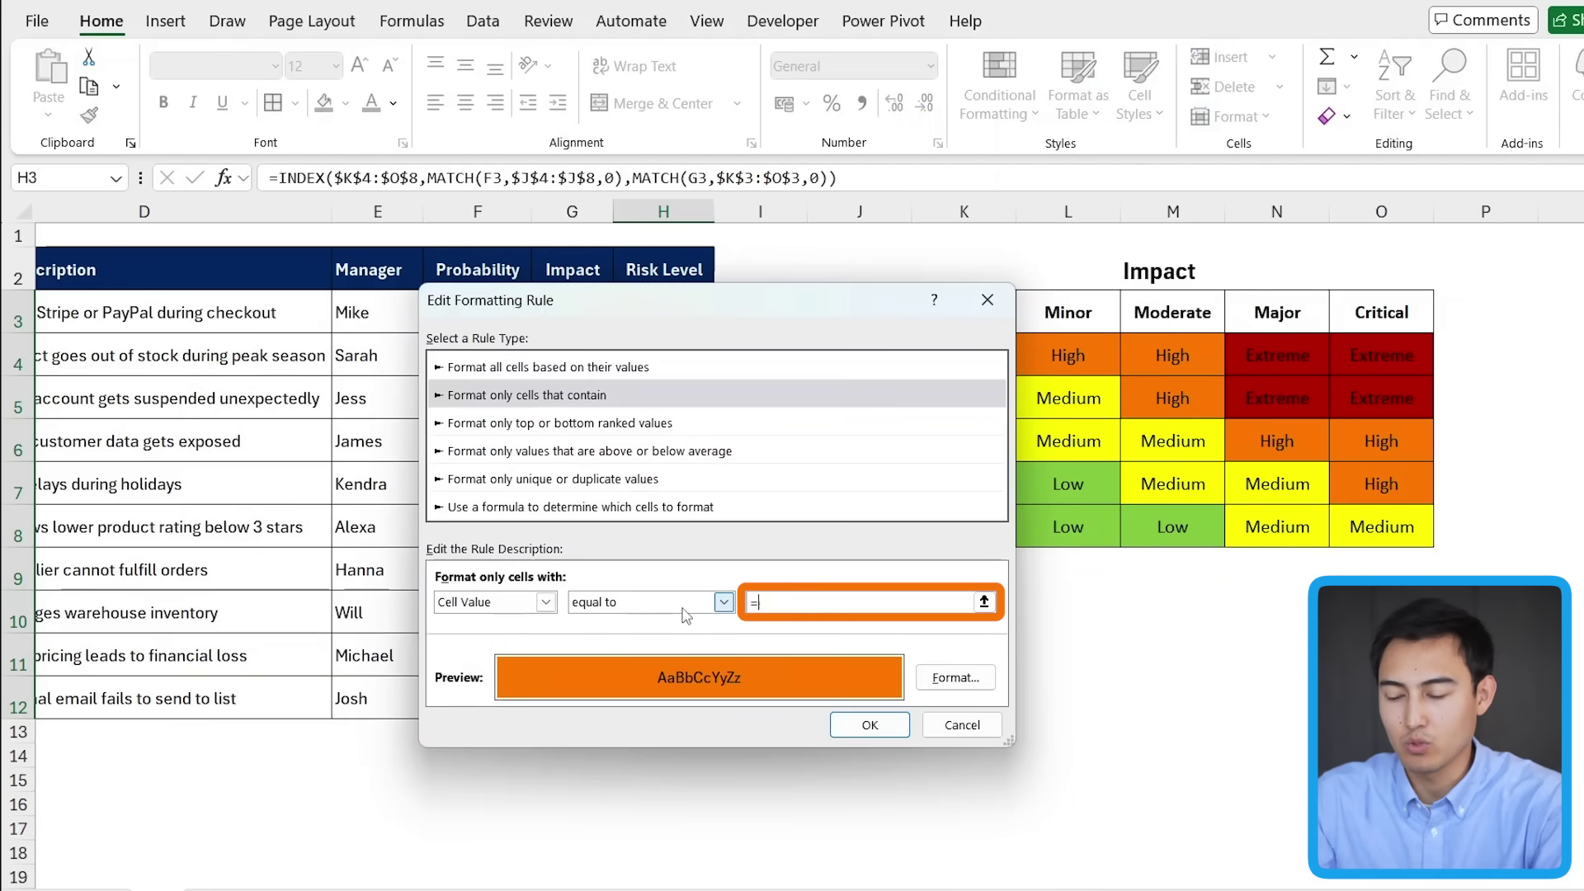
key("BackSpace")
key("BackSpace")
key("BackSpace")
type("treme")
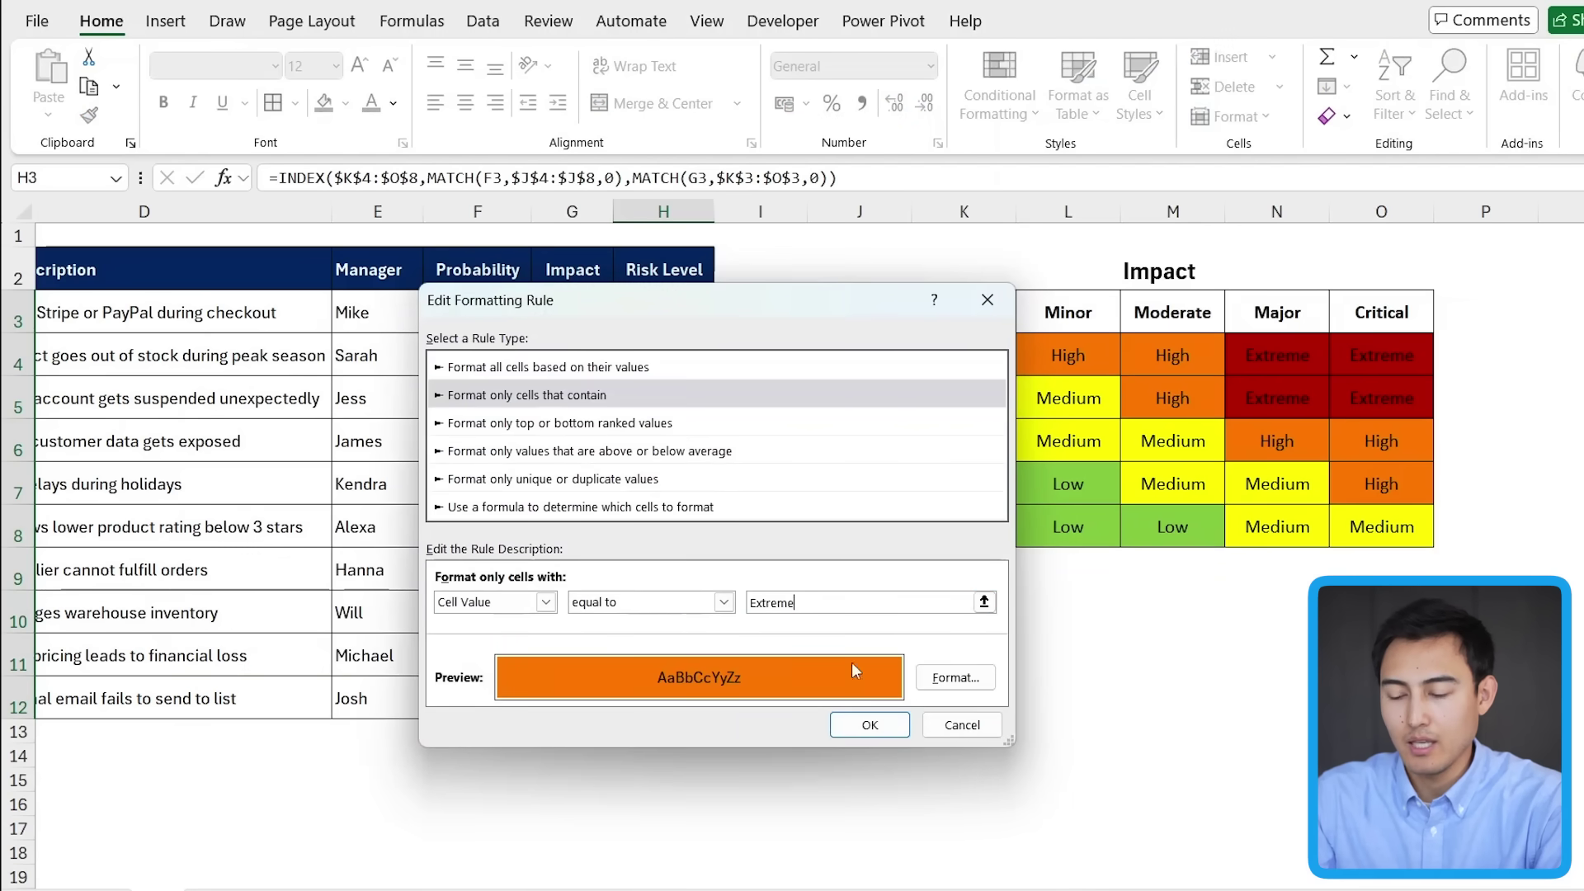
left_click(955, 677)
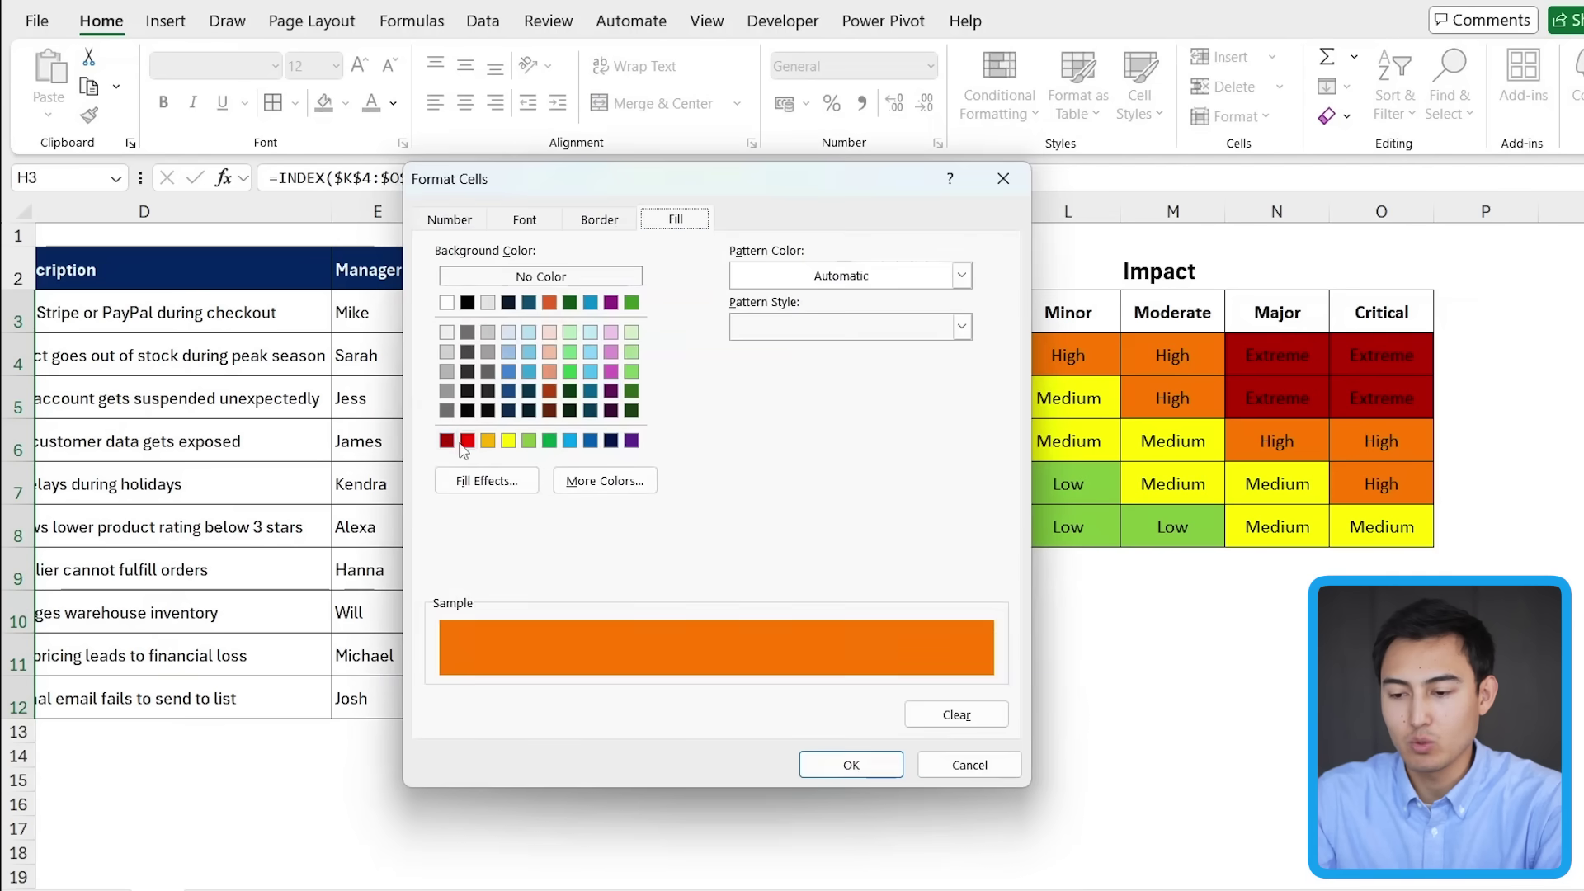
left_click(447, 441)
left_click(851, 765)
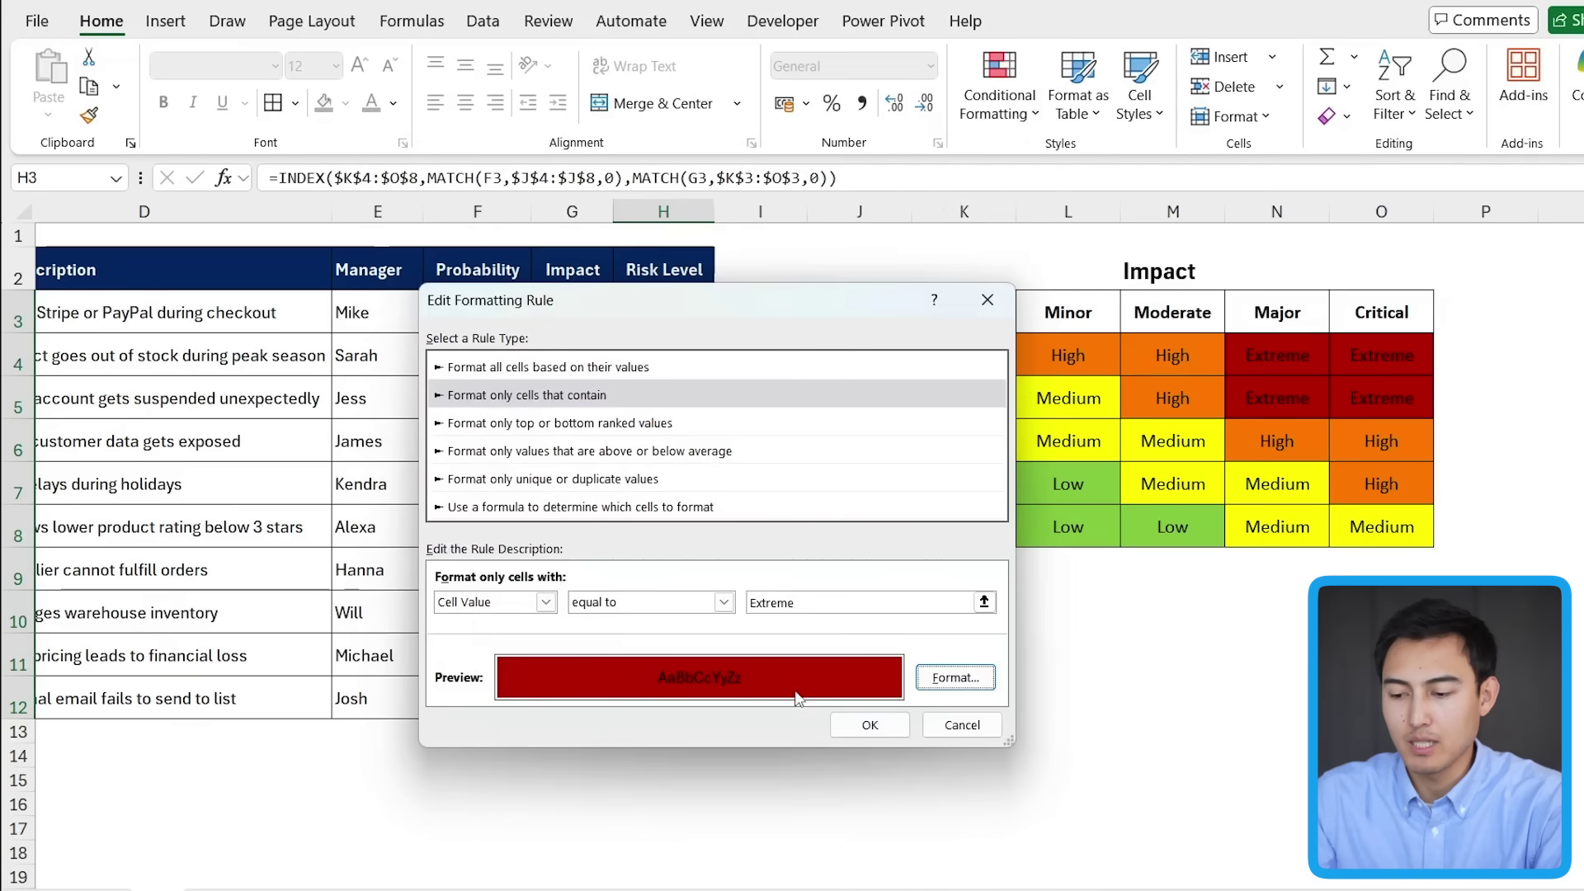
left_click(864, 719)
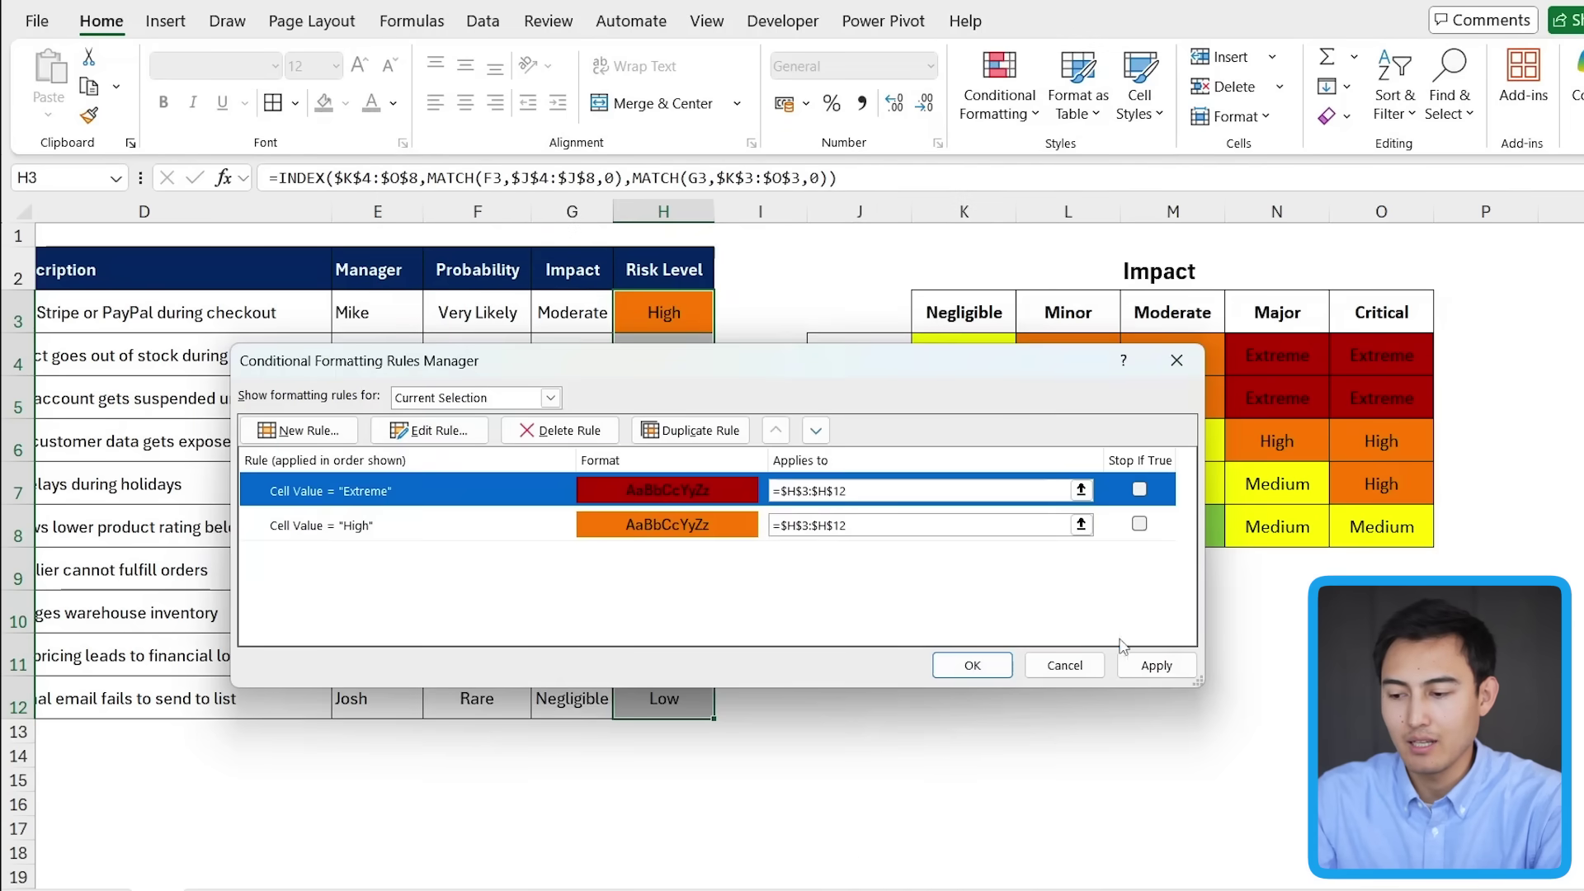
left_click(1155, 664)
left_click(972, 665)
key("Down")
key("Down")
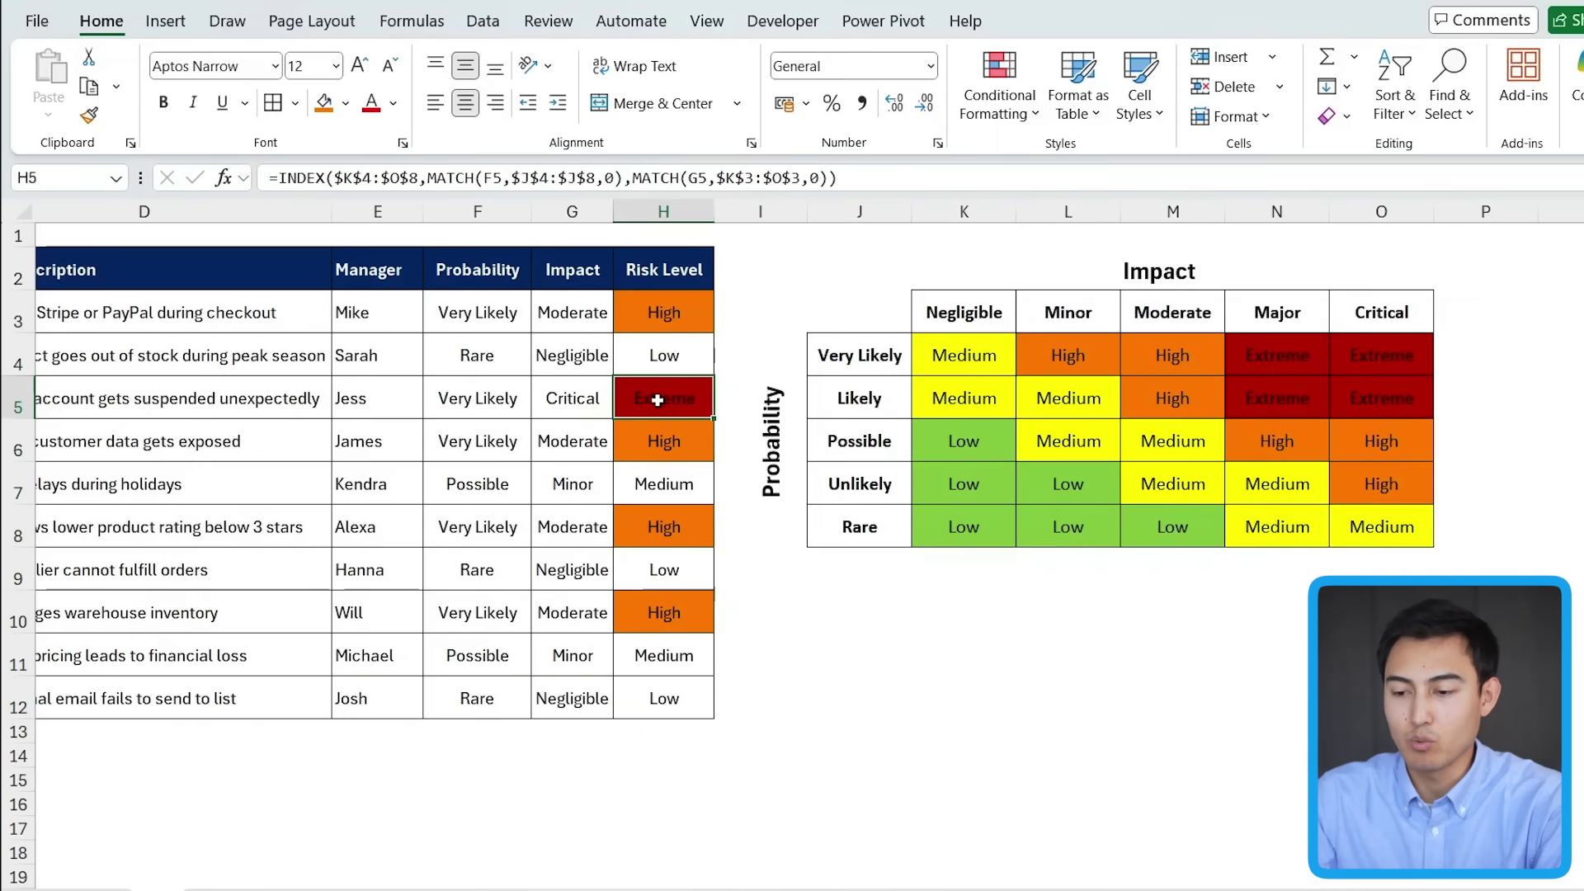
left_click_drag(664, 327, 726, 734)
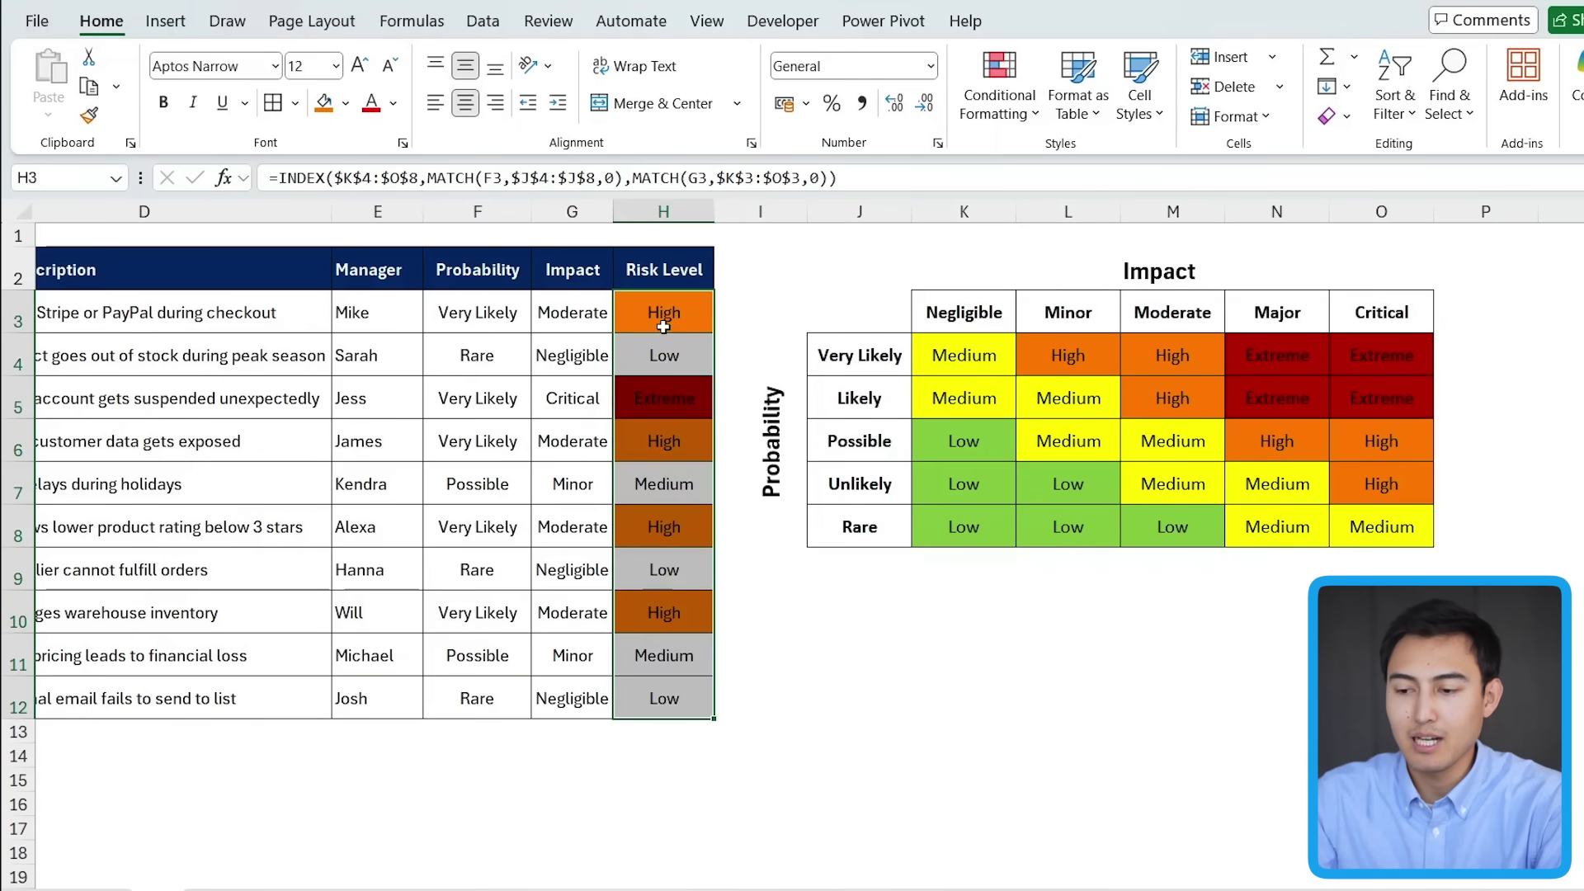
Duplicate the Extreme rule into a yellow-filled rule for Medium risk levels
left_click(1002, 105)
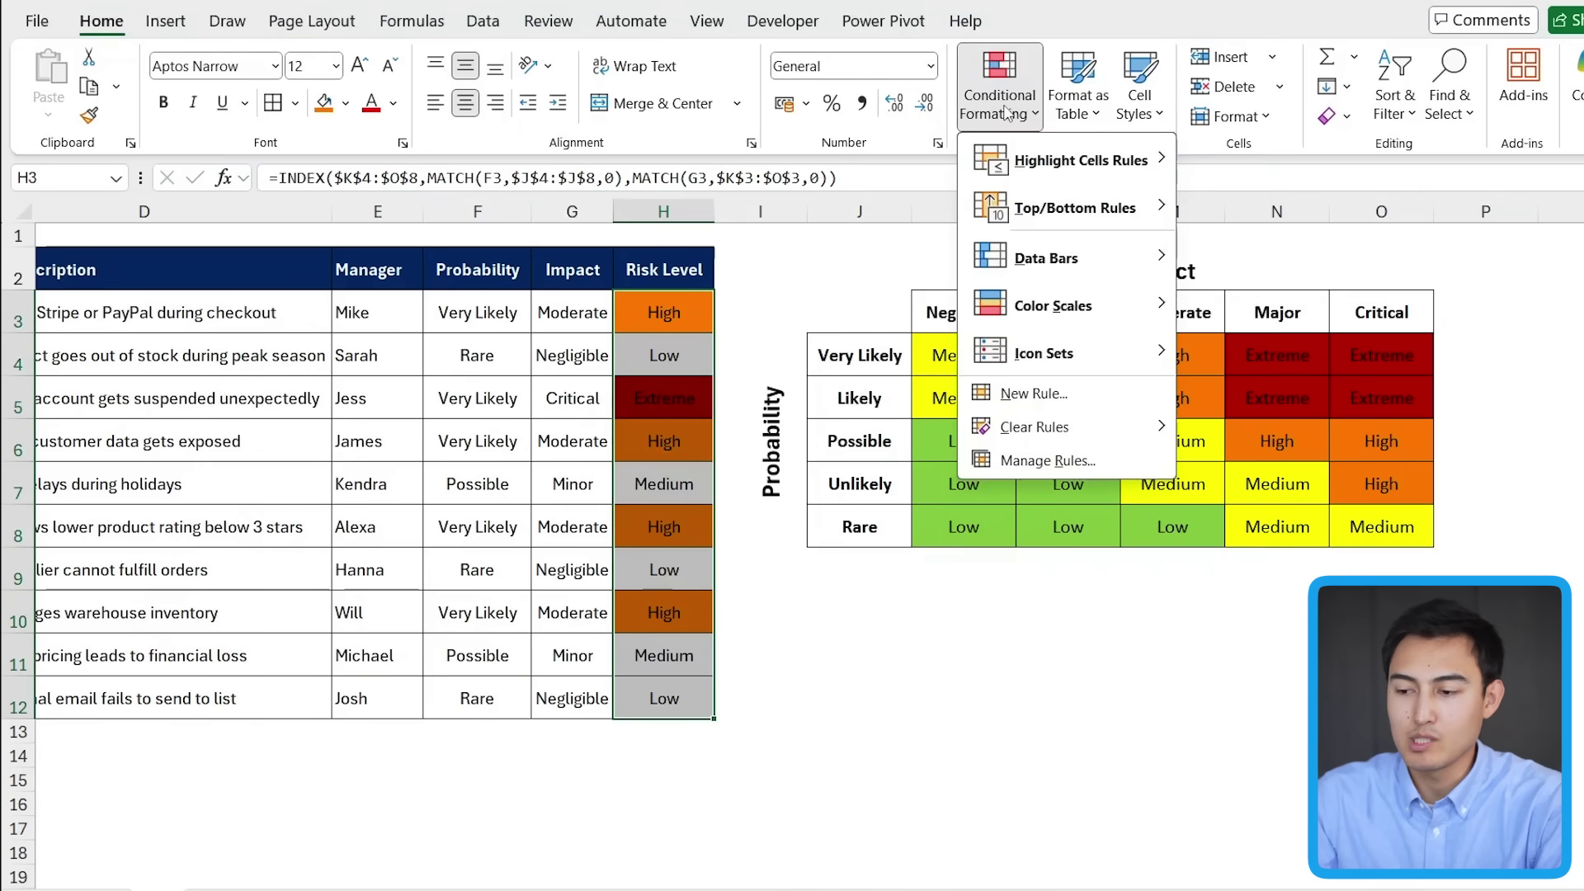
left_click(1038, 460)
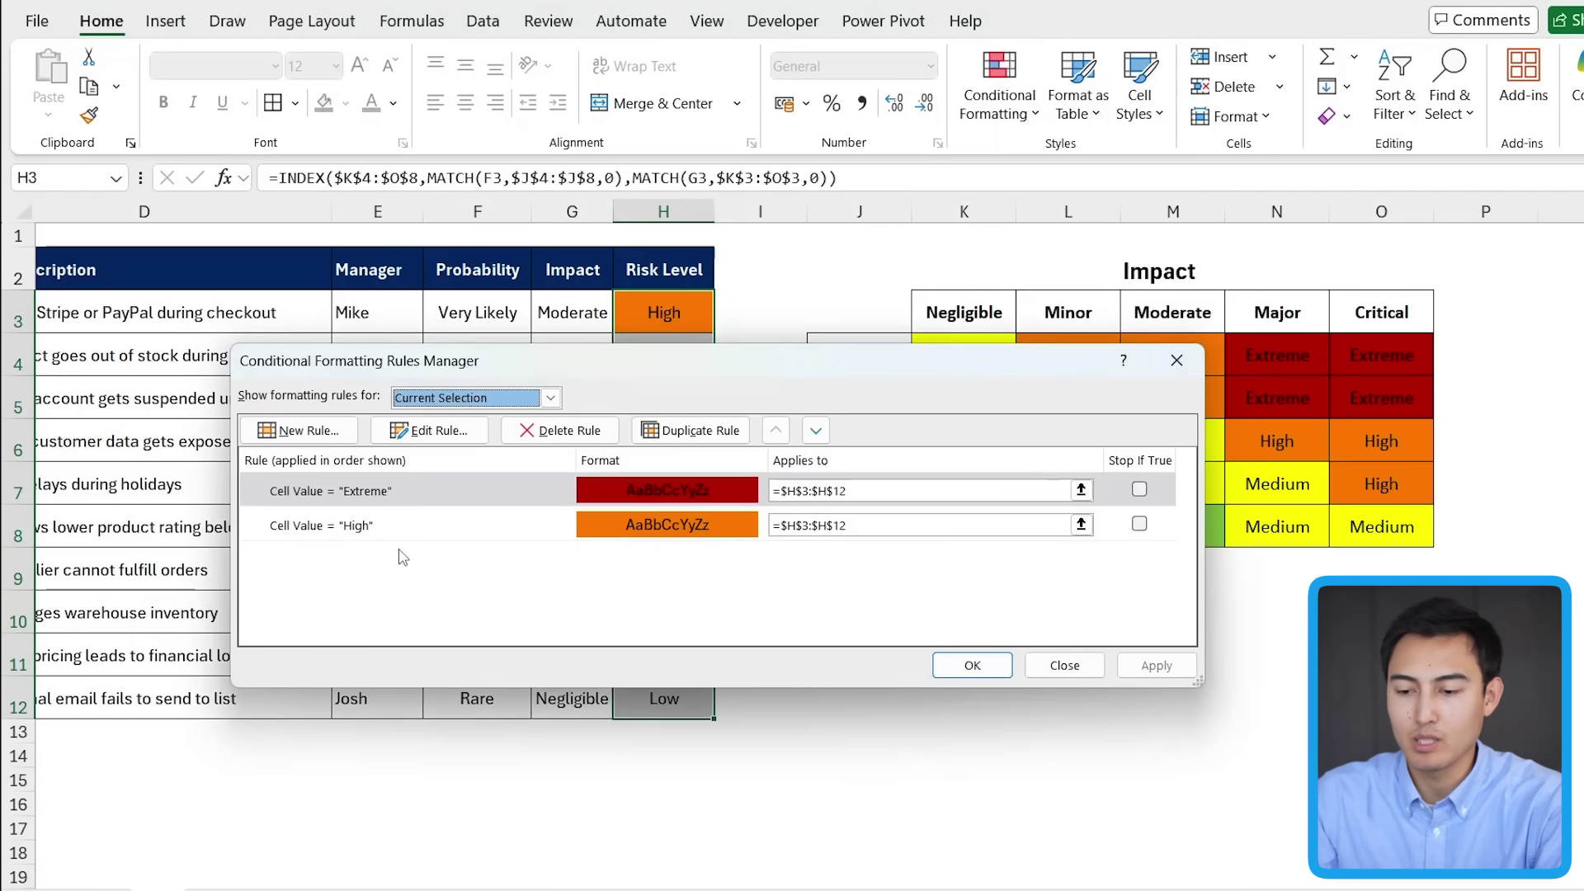
left_click(689, 430)
left_click(428, 430)
left_click(955, 677)
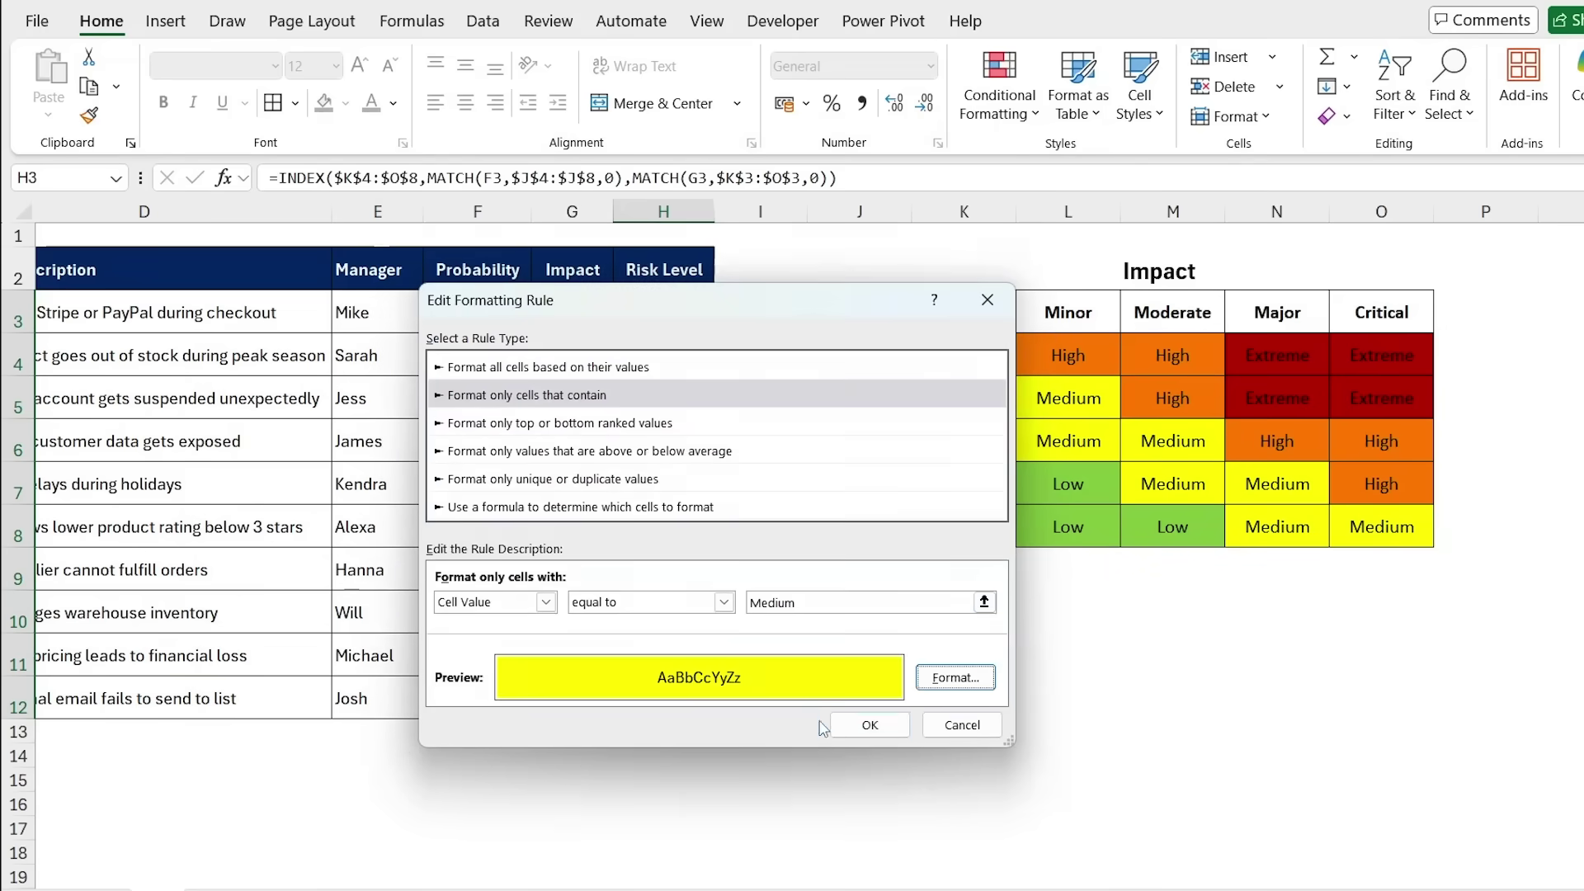
left_click(849, 724)
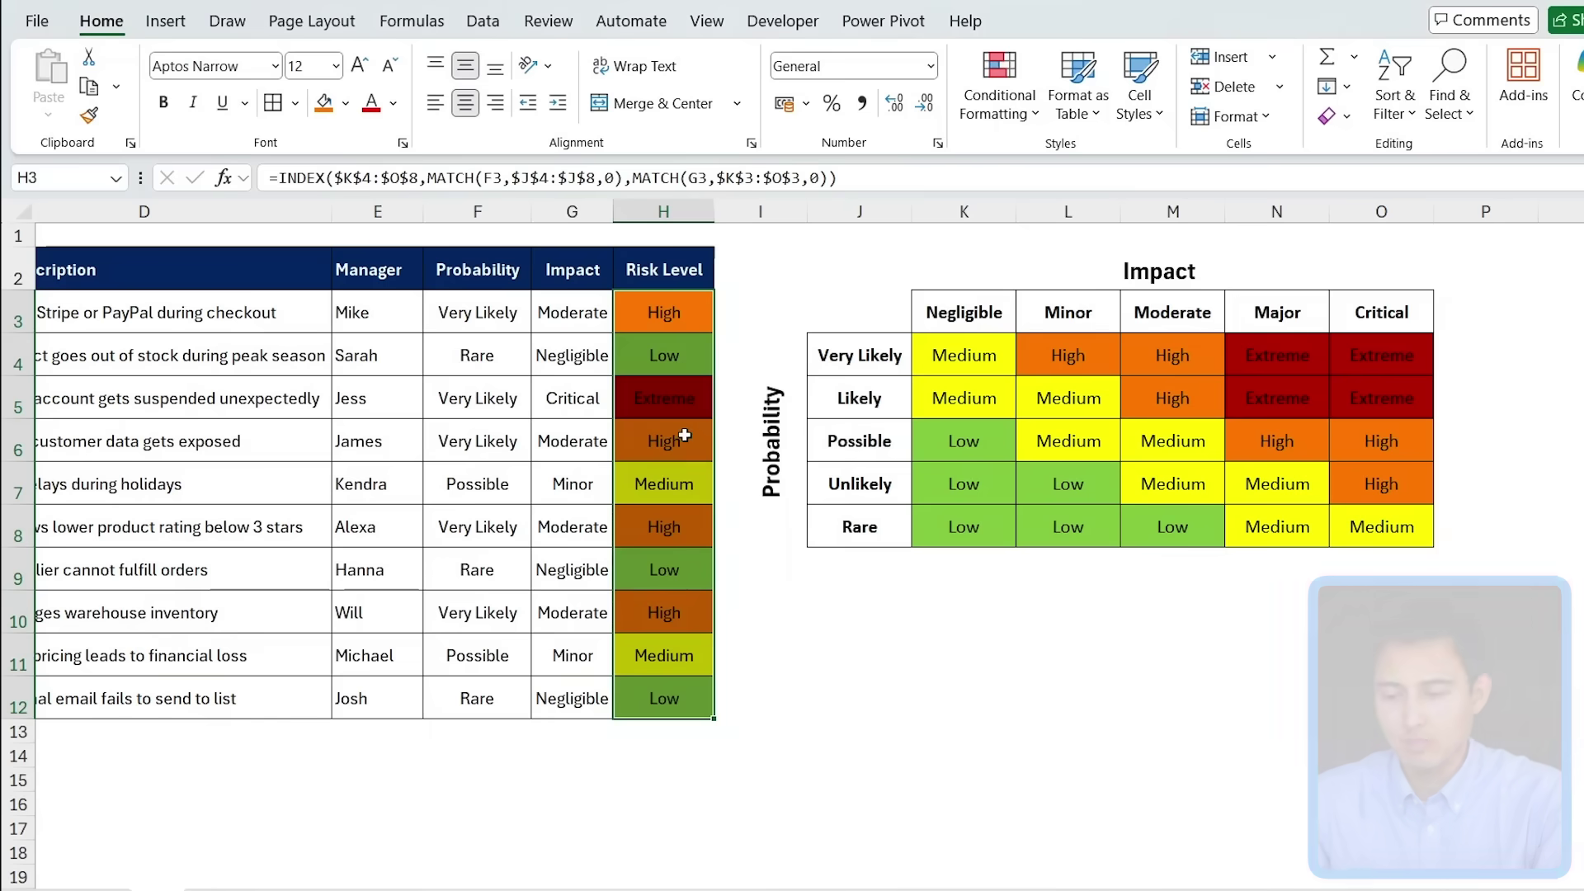
Set Payment Downtime's probability to Possible and impact to Critical, then check H3
key("Left")
scroll(489, 348, "left", 3)
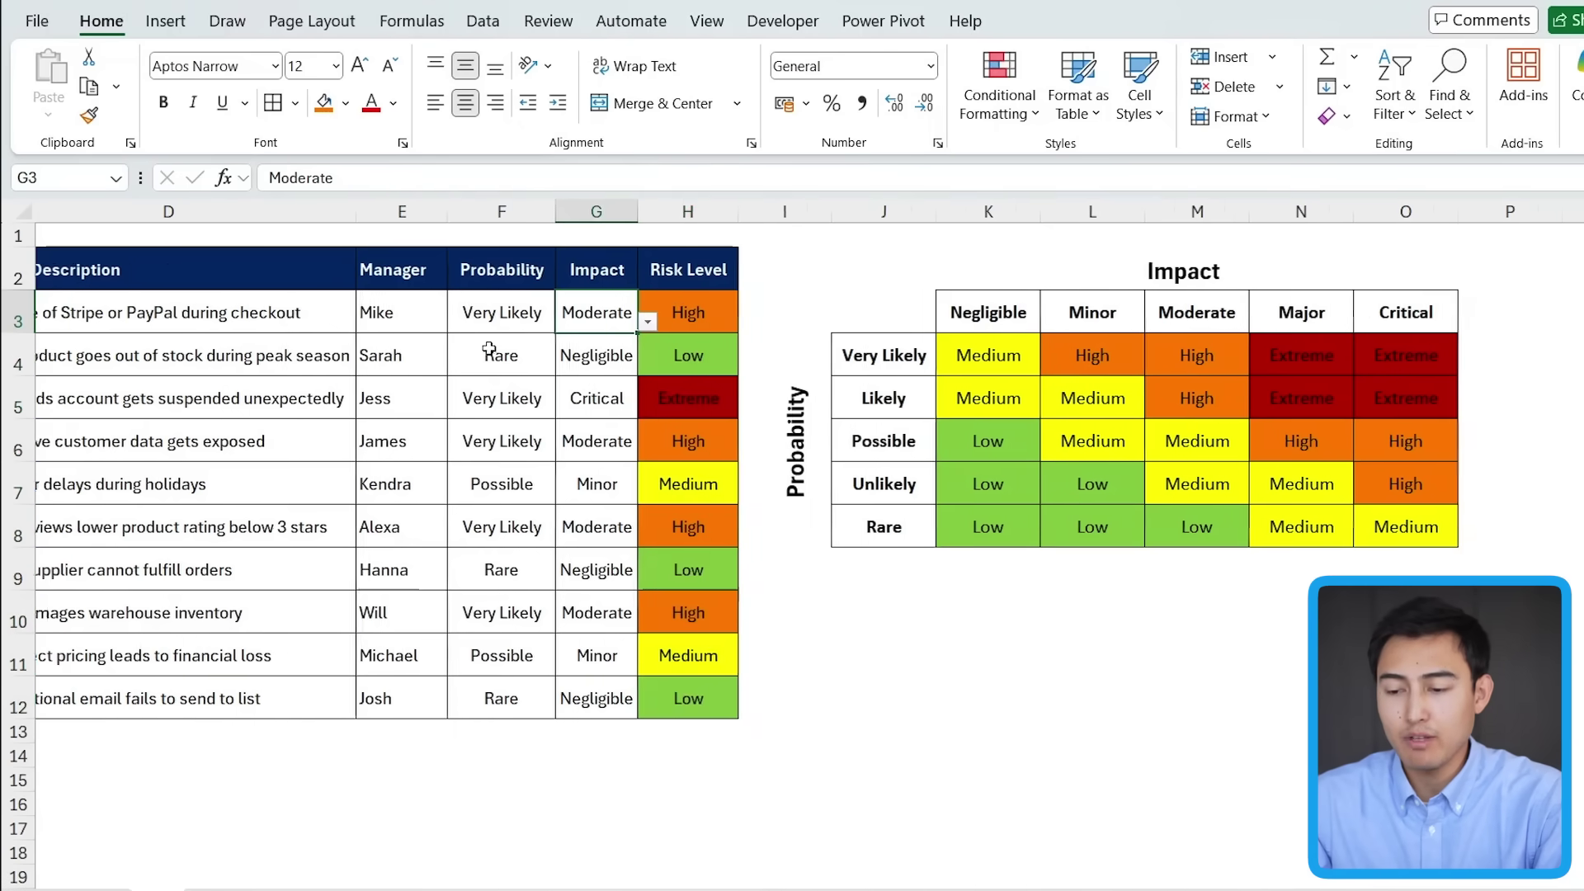
scroll(489, 349, "left", 3)
key("Left")
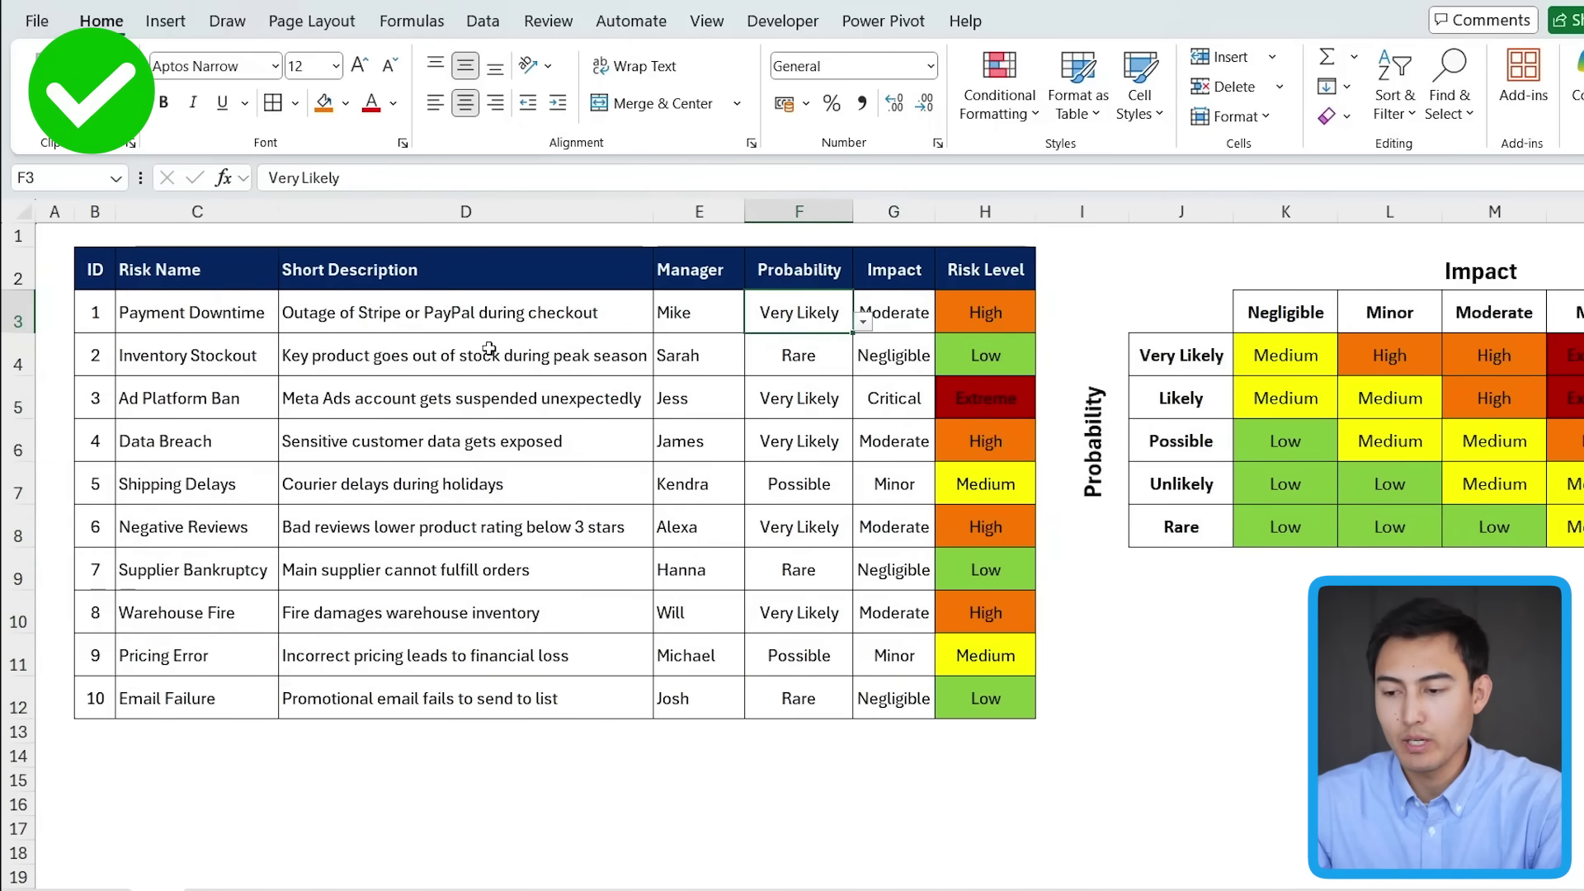
key("alt+Down")
key("Down")
key("Down")
key("Return")
key("Right")
key("alt+Down")
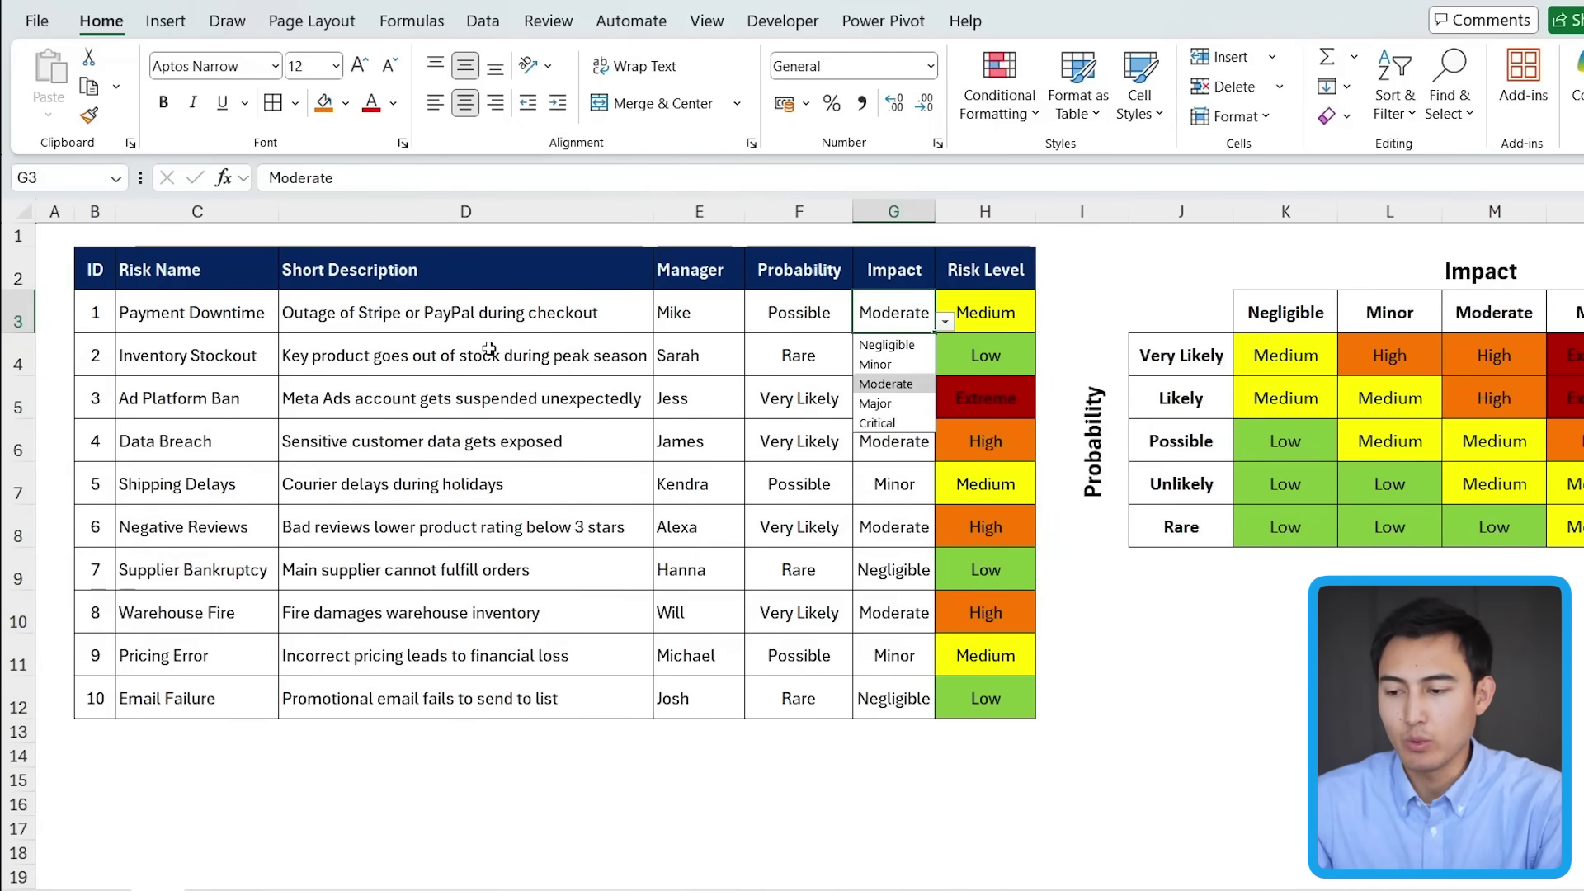
key("Down")
key("Down")
key("Return")
left_click(990, 322)
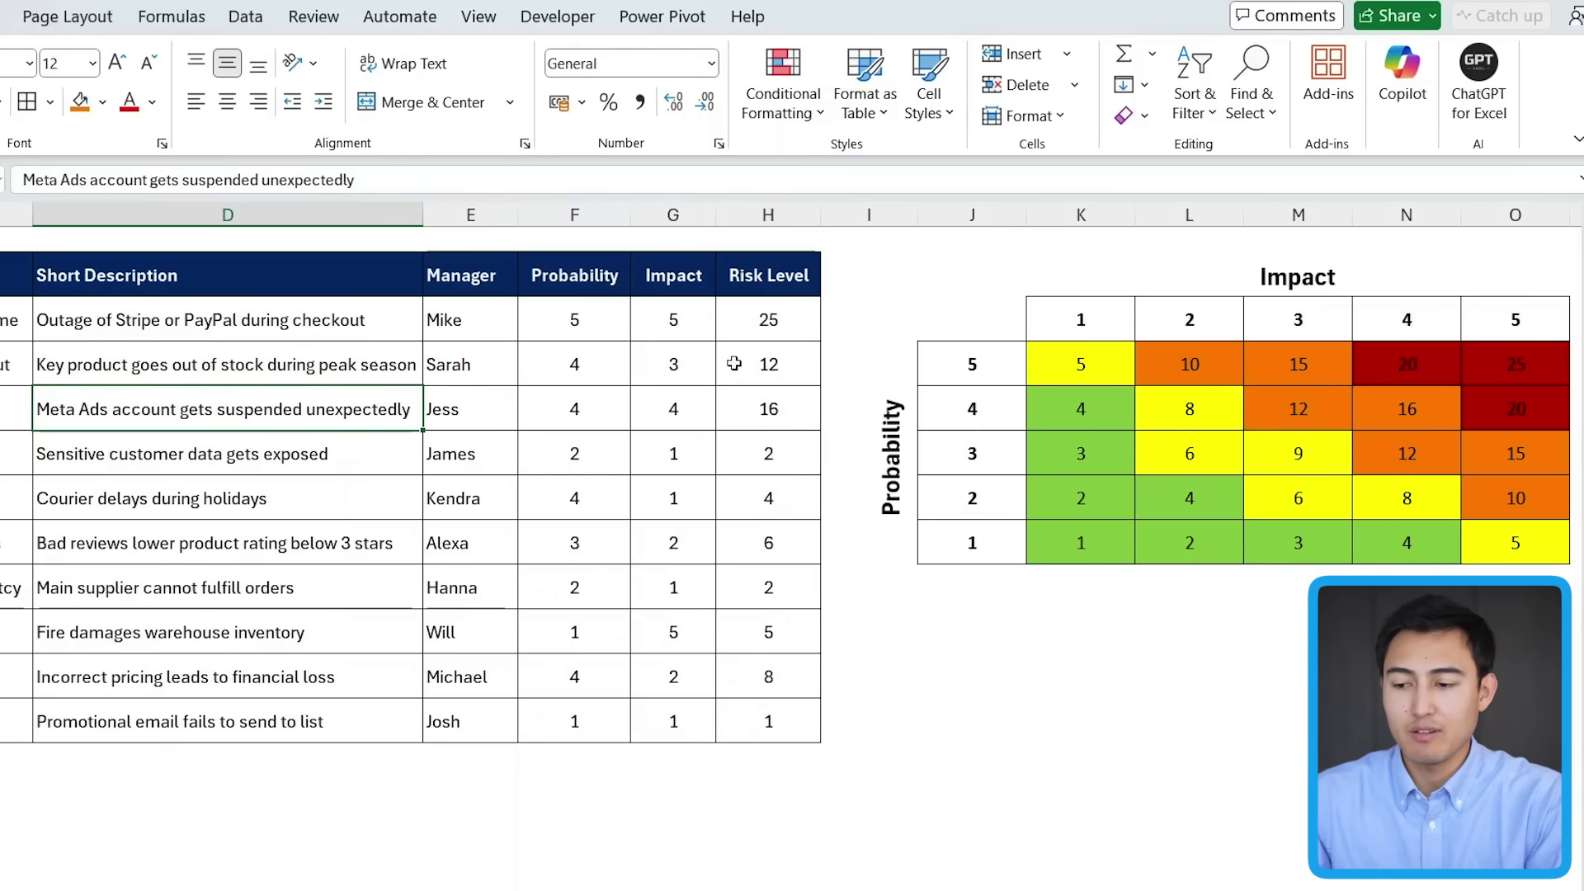
Inspect the matrix formulas in K4 (=K$3*$J4) and L4, then edit H3's Risk Level formula
scroll(1000, 498, "right", 3)
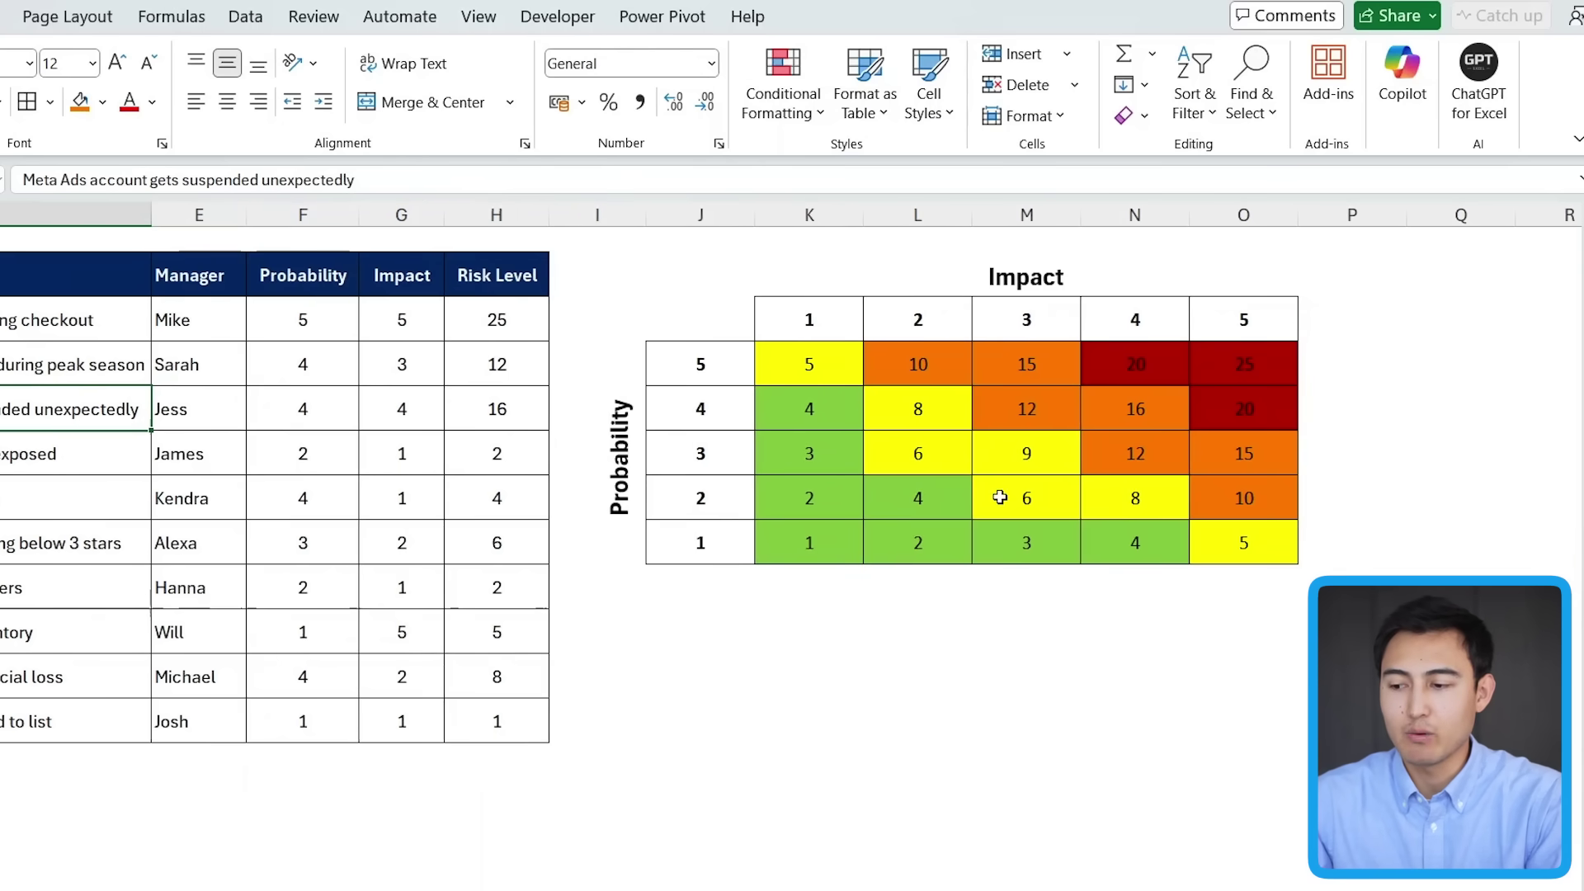
double_click(790, 363)
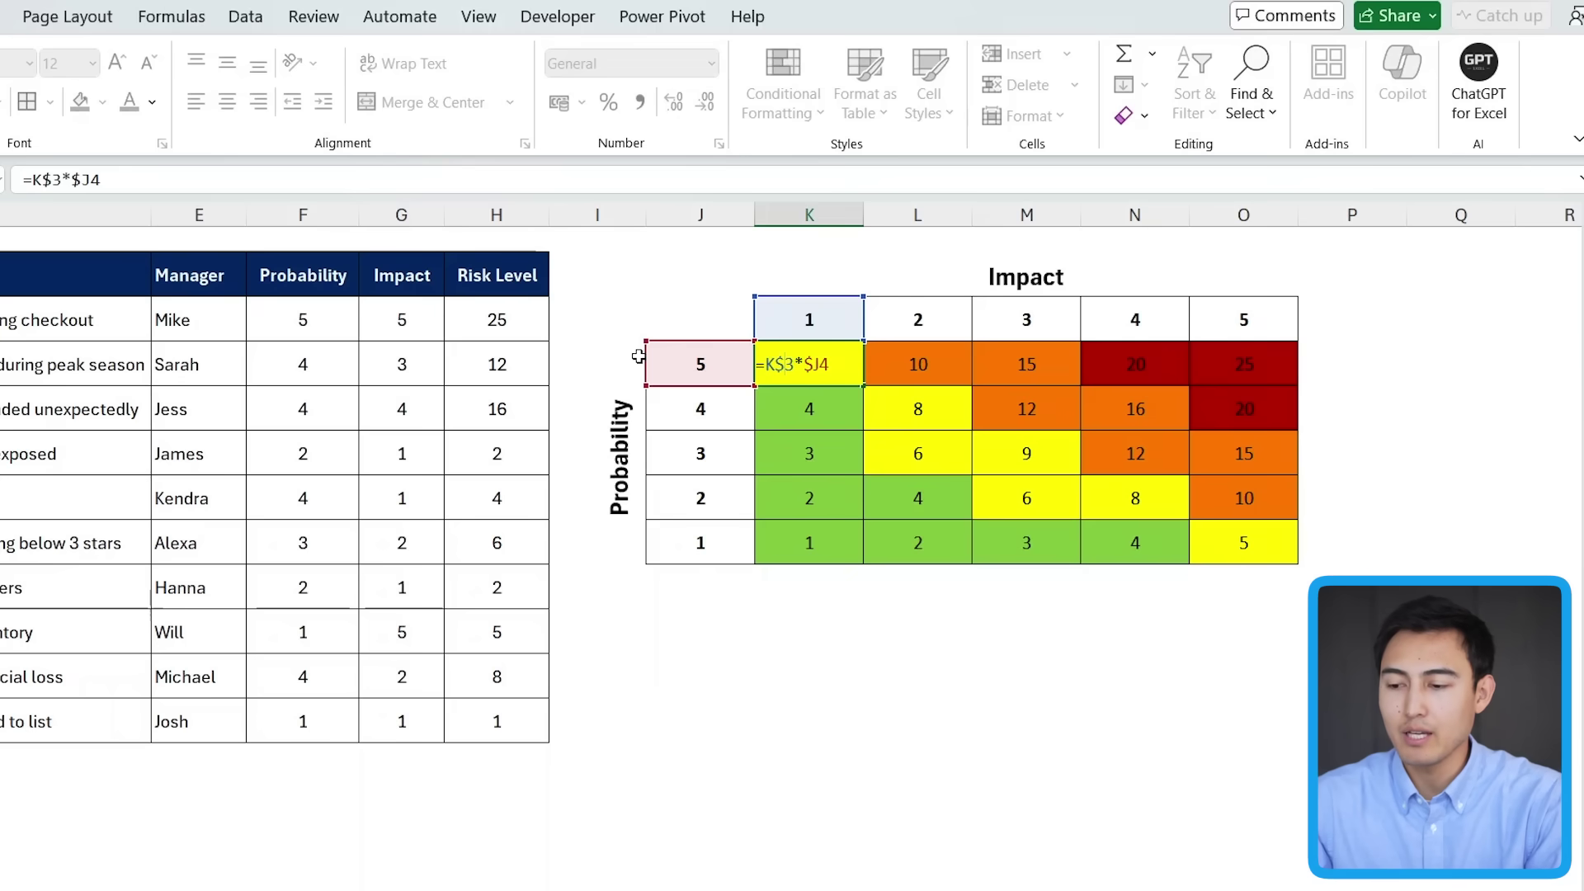
key("Escape")
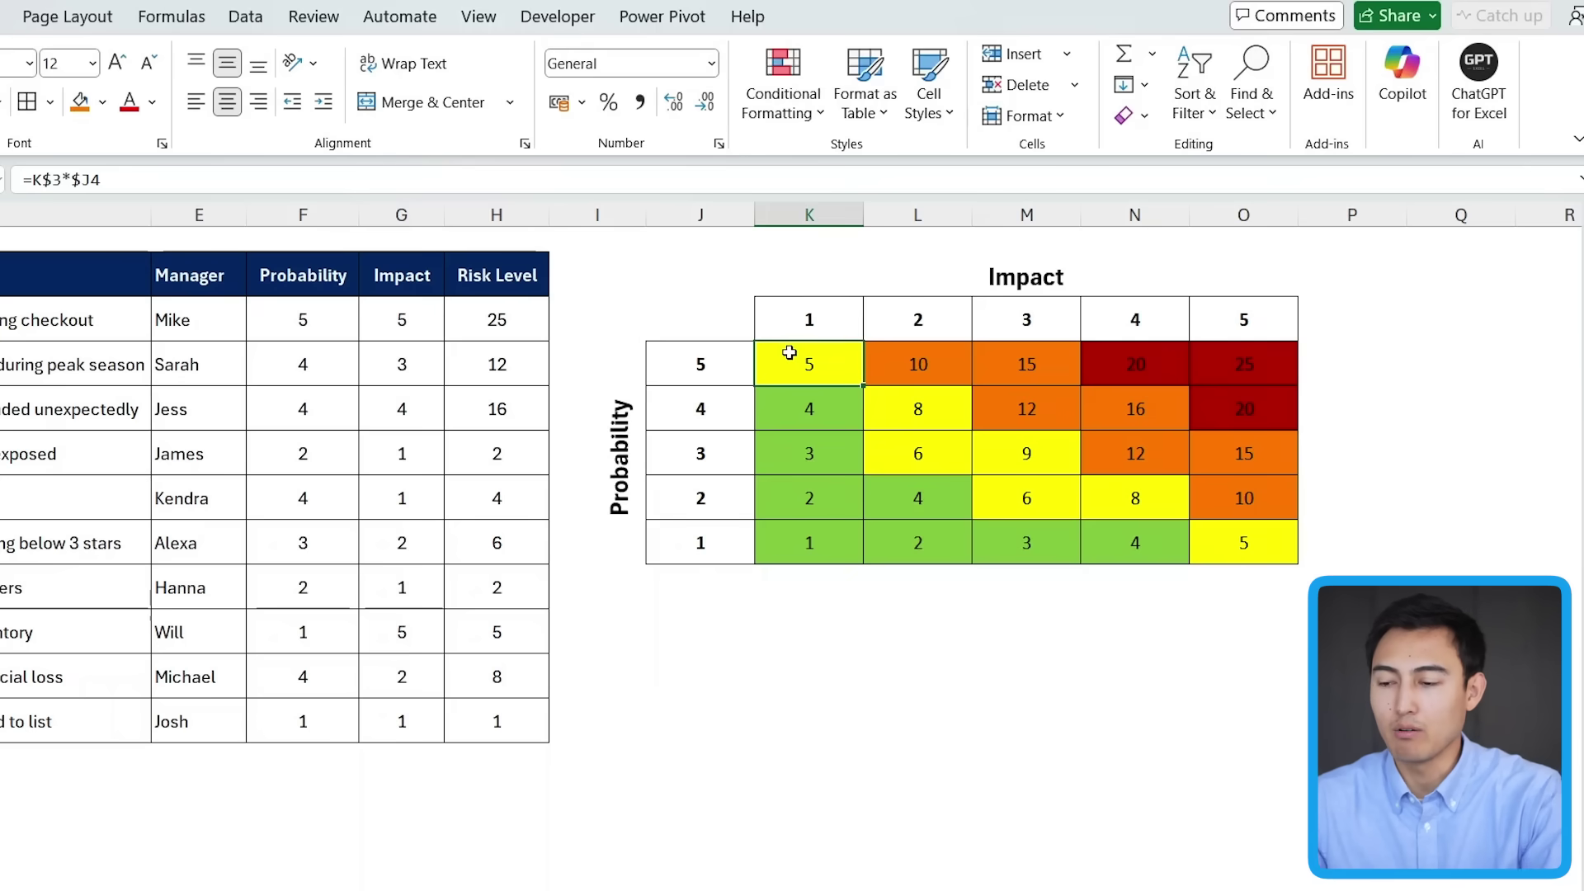
left_click(895, 374)
double_click(896, 375)
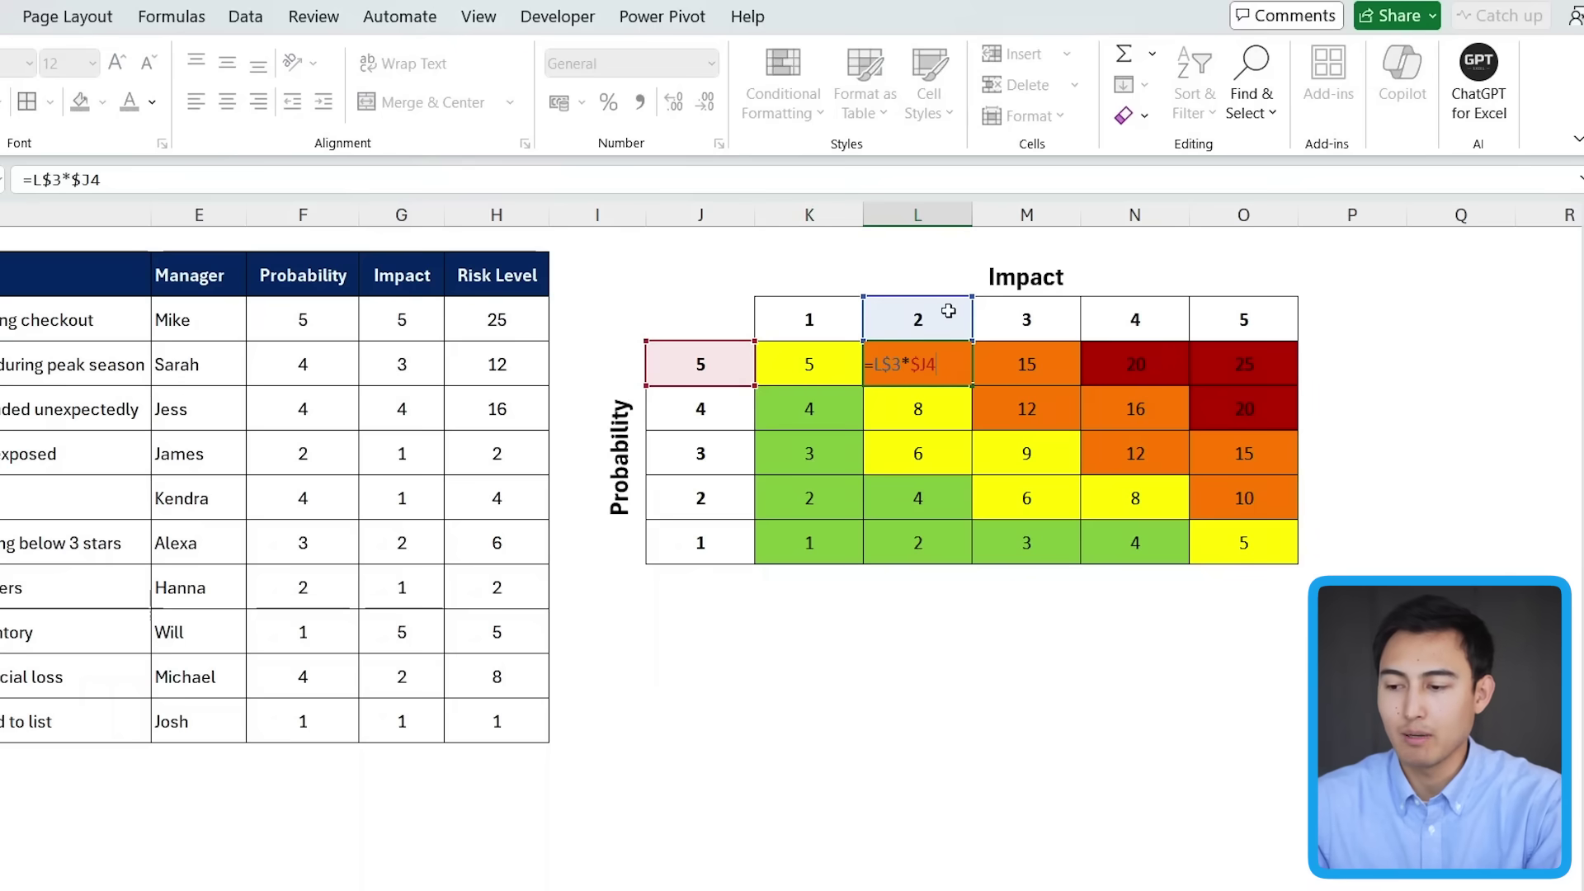
key("Escape")
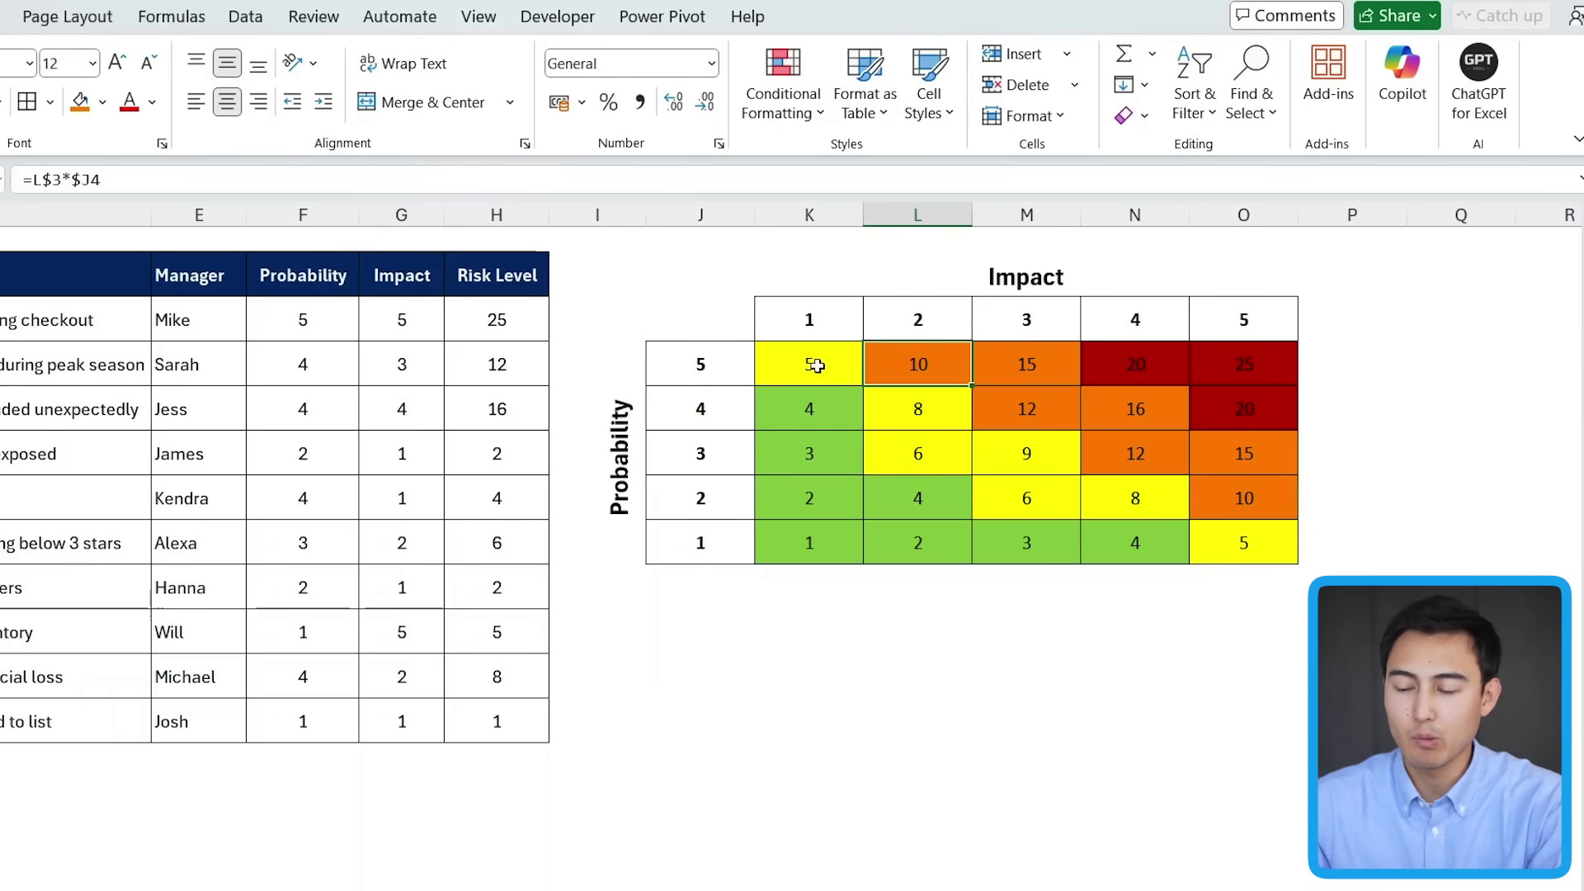
scroll(927, 472, "left", 3)
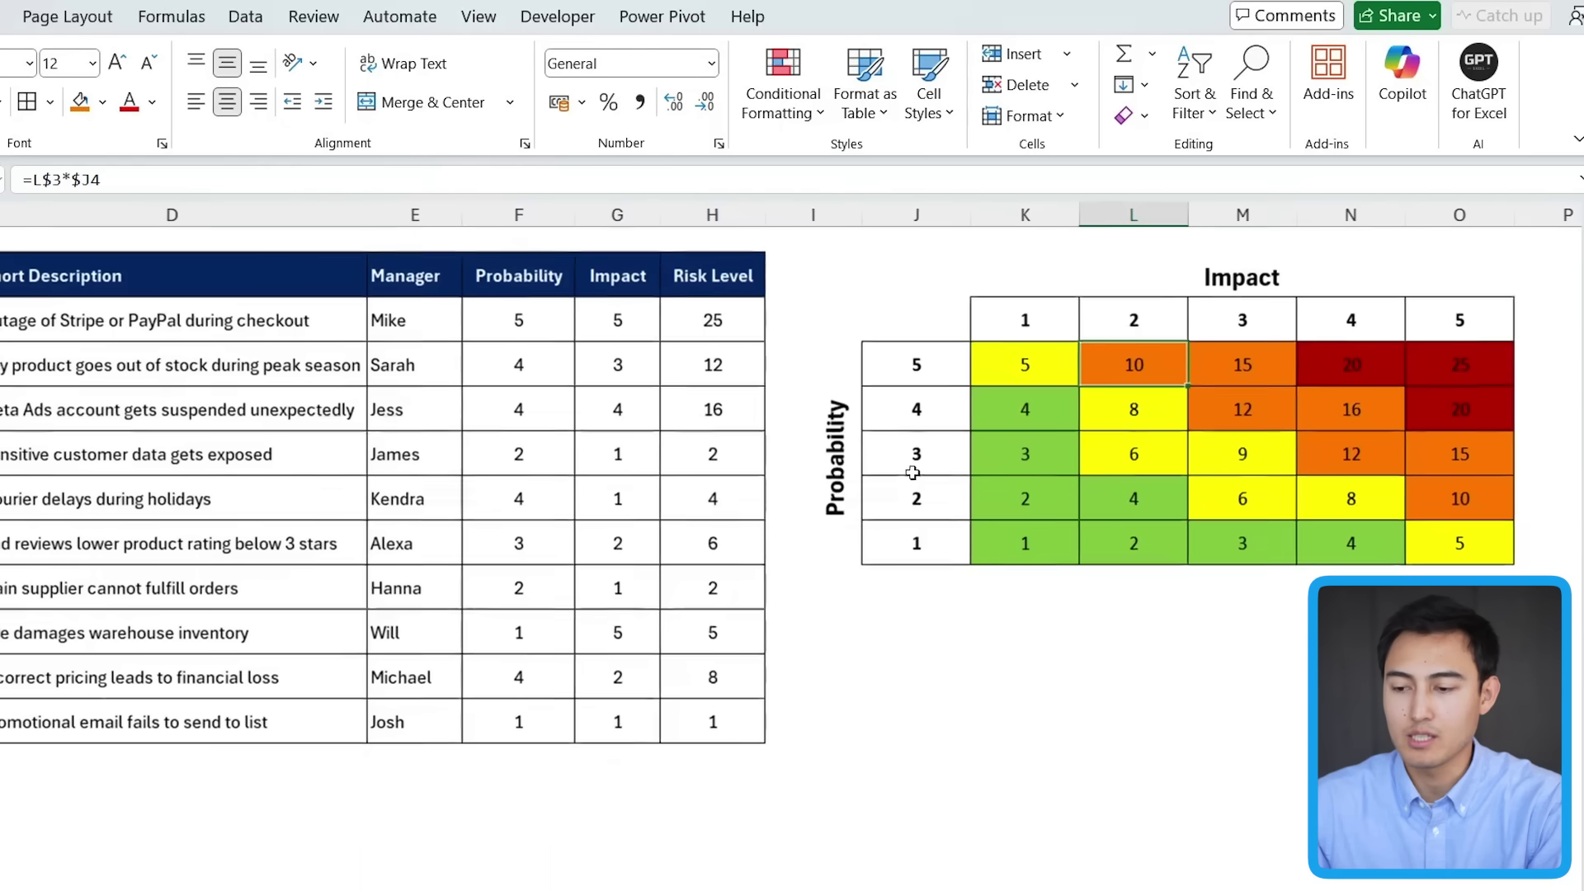
left_click(536, 330)
key("Right")
key("Right")
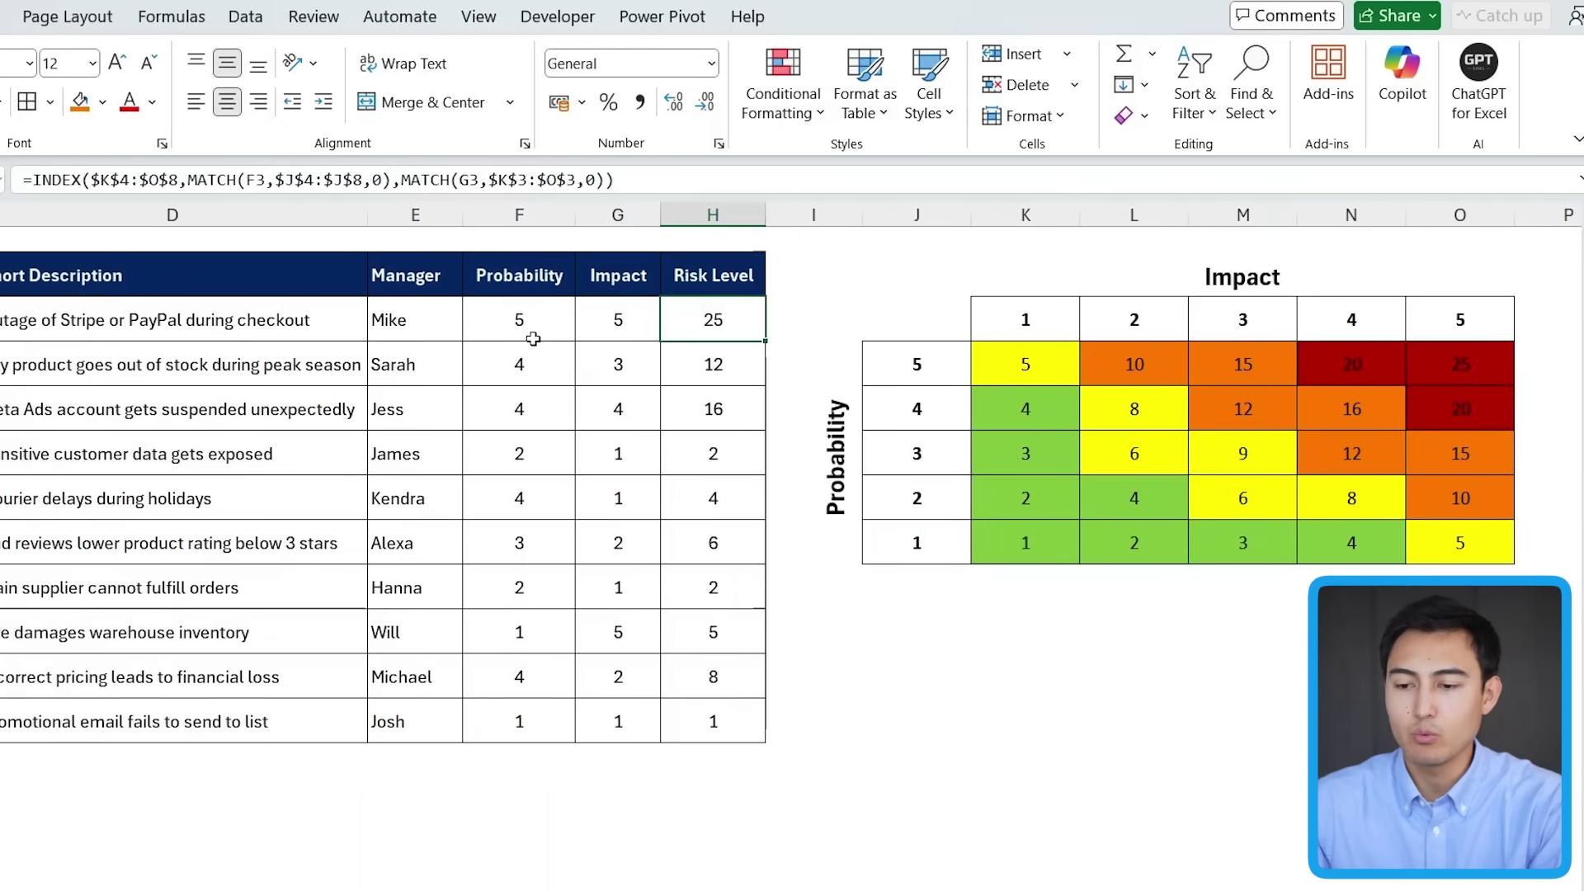
left_click(692, 179)
key("Escape")
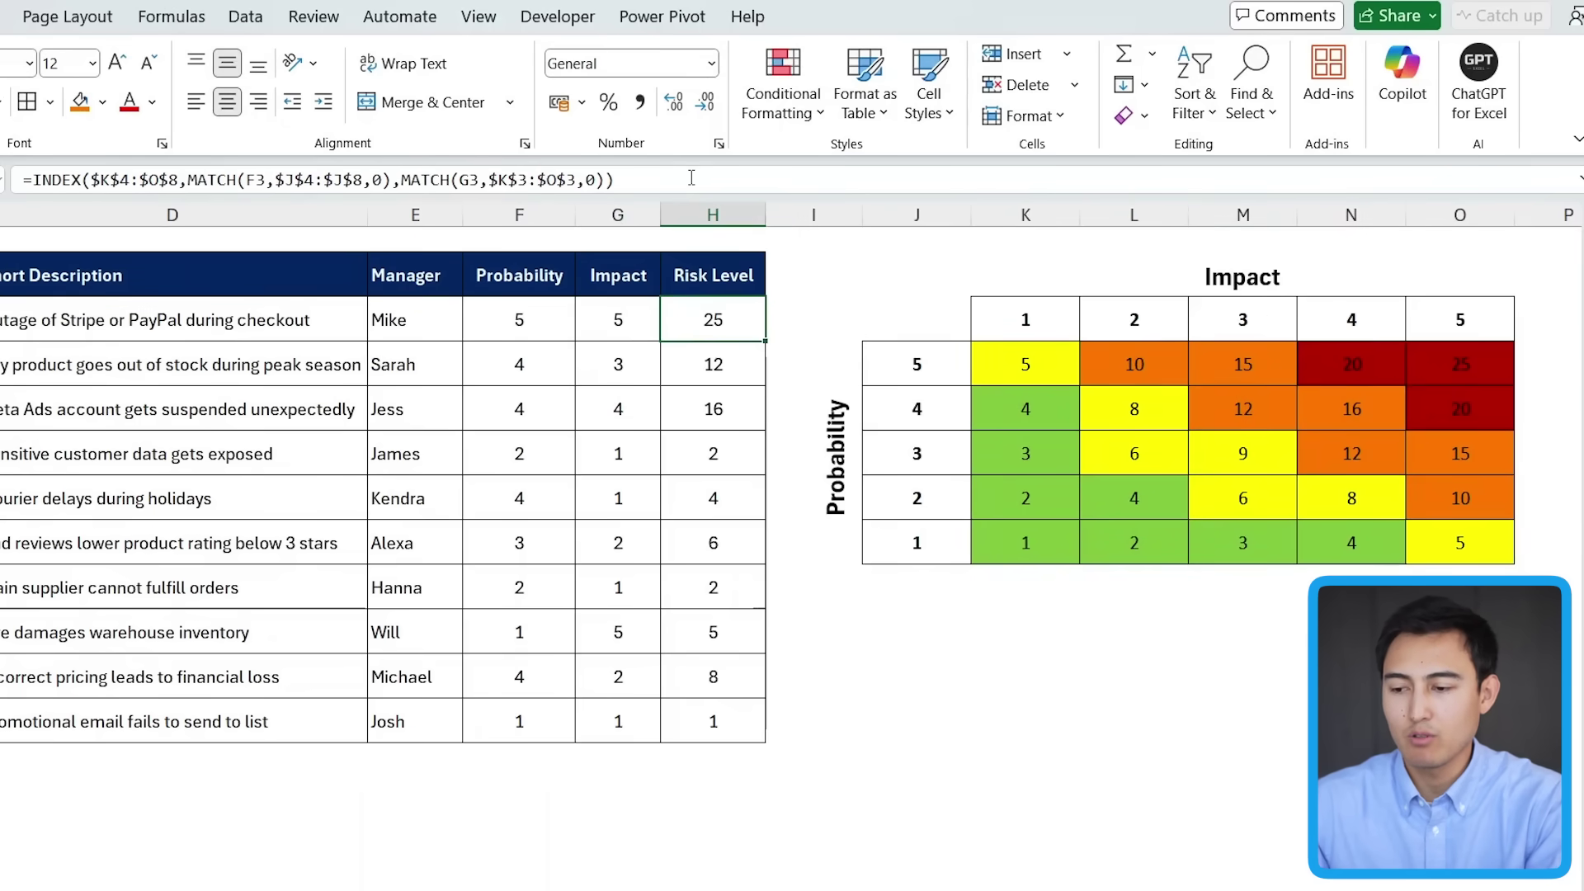
type("=")
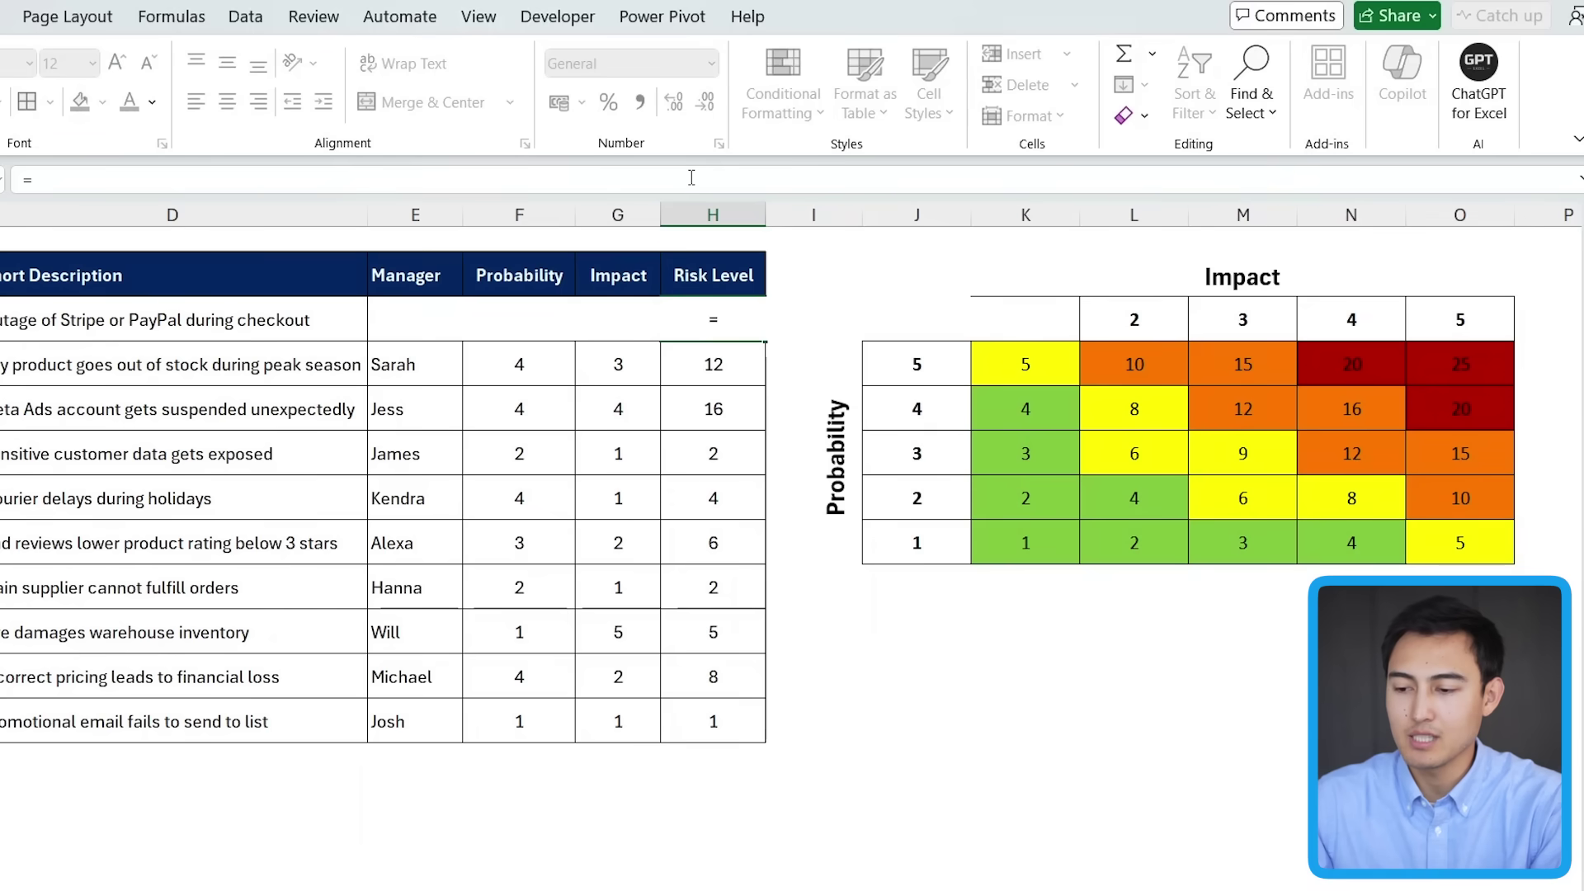
key("Left")
key("Left")
type("*")
key("Left")
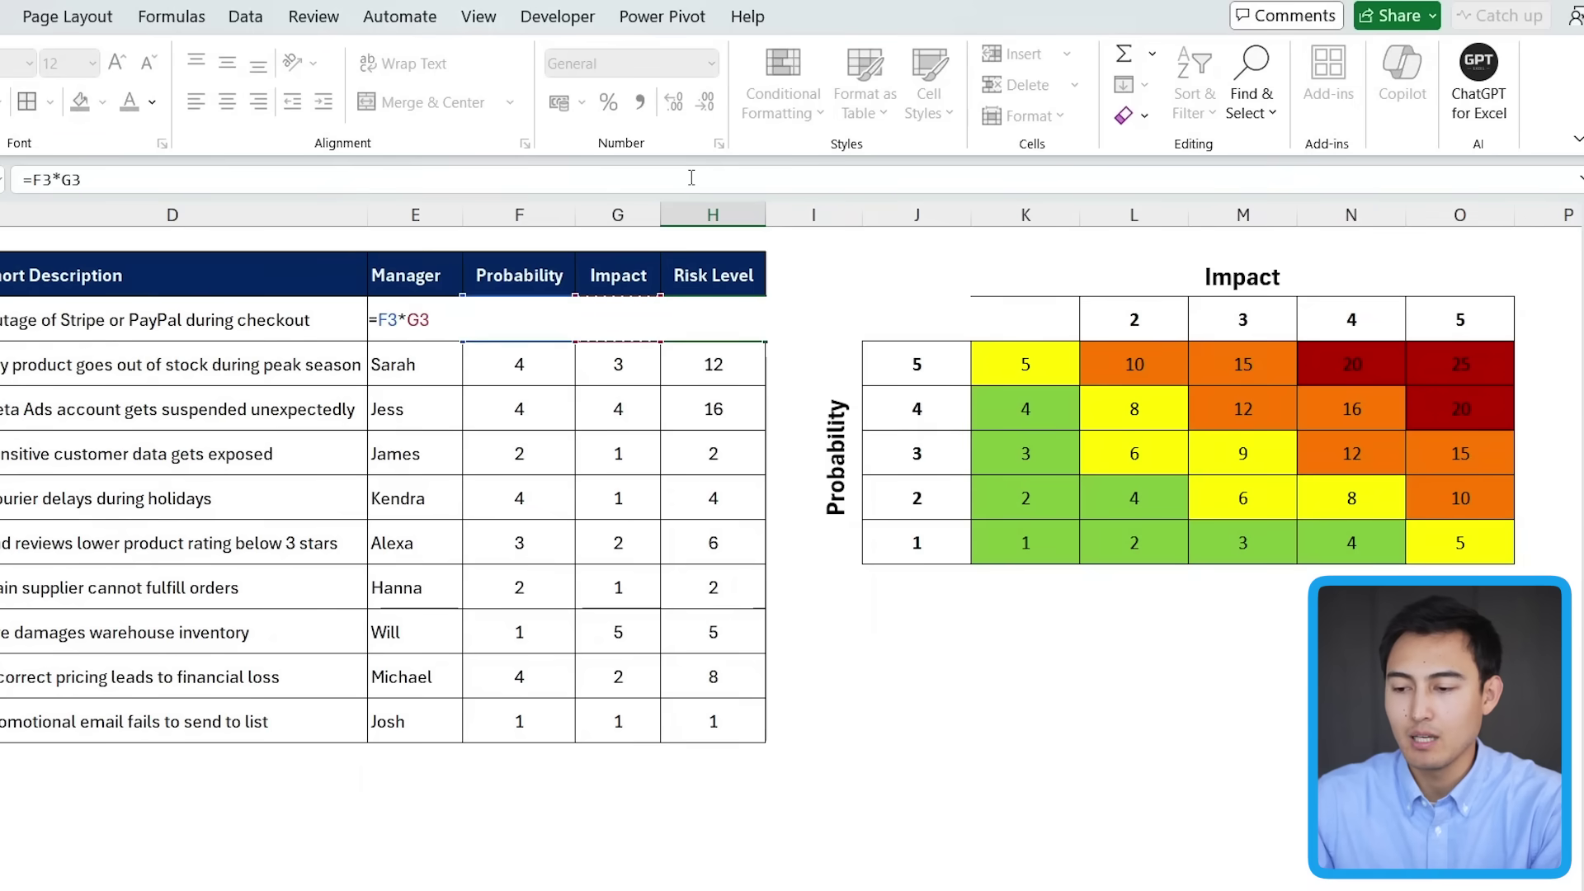
key("Return")
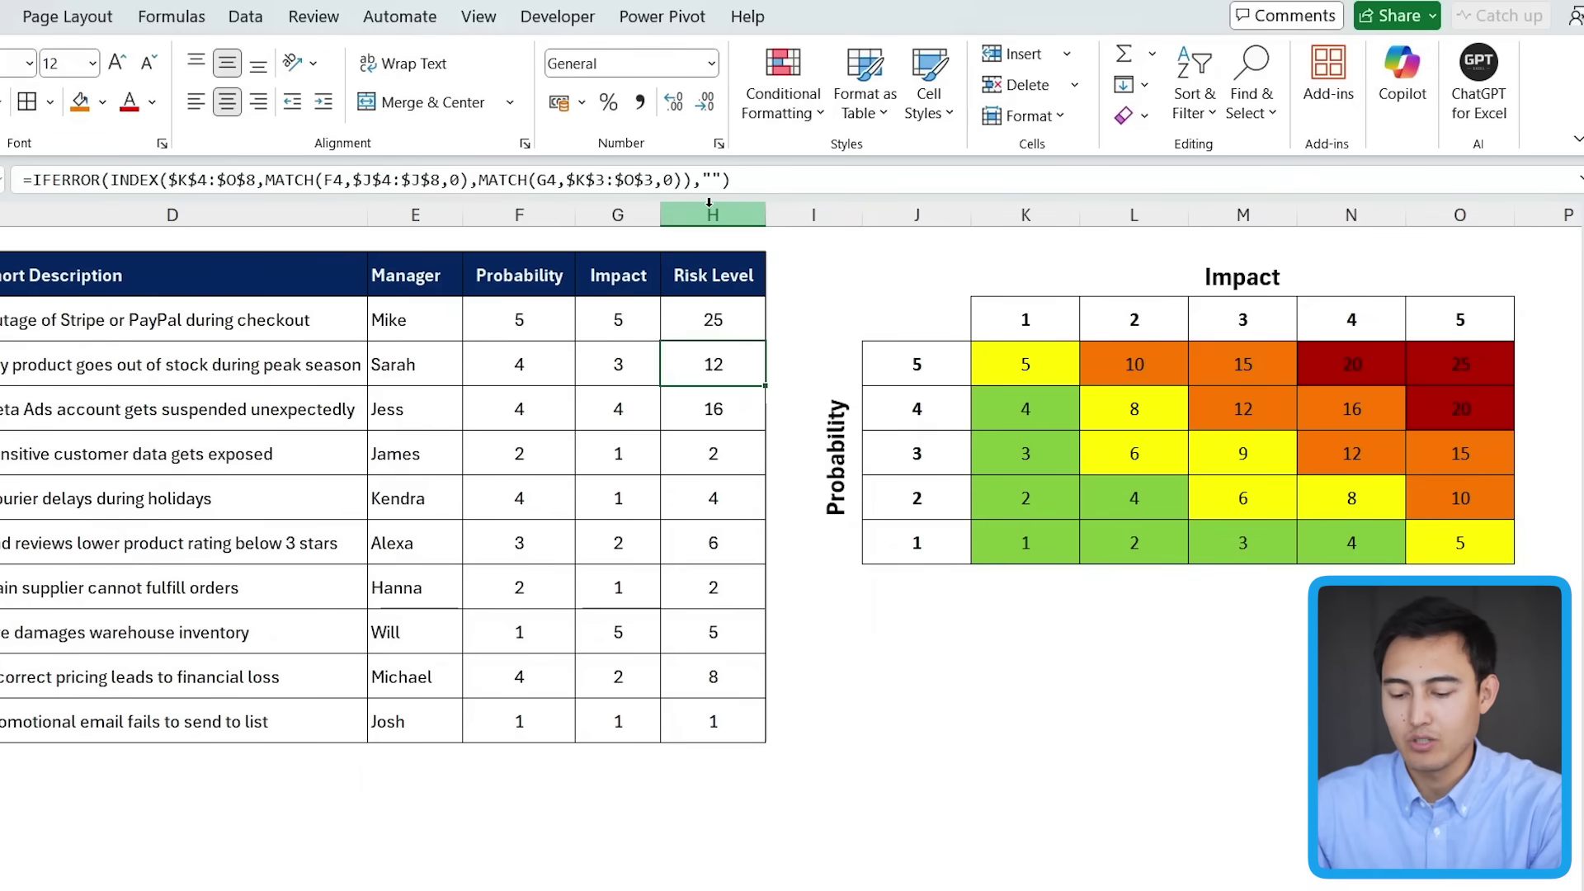
key("ctrl+z")
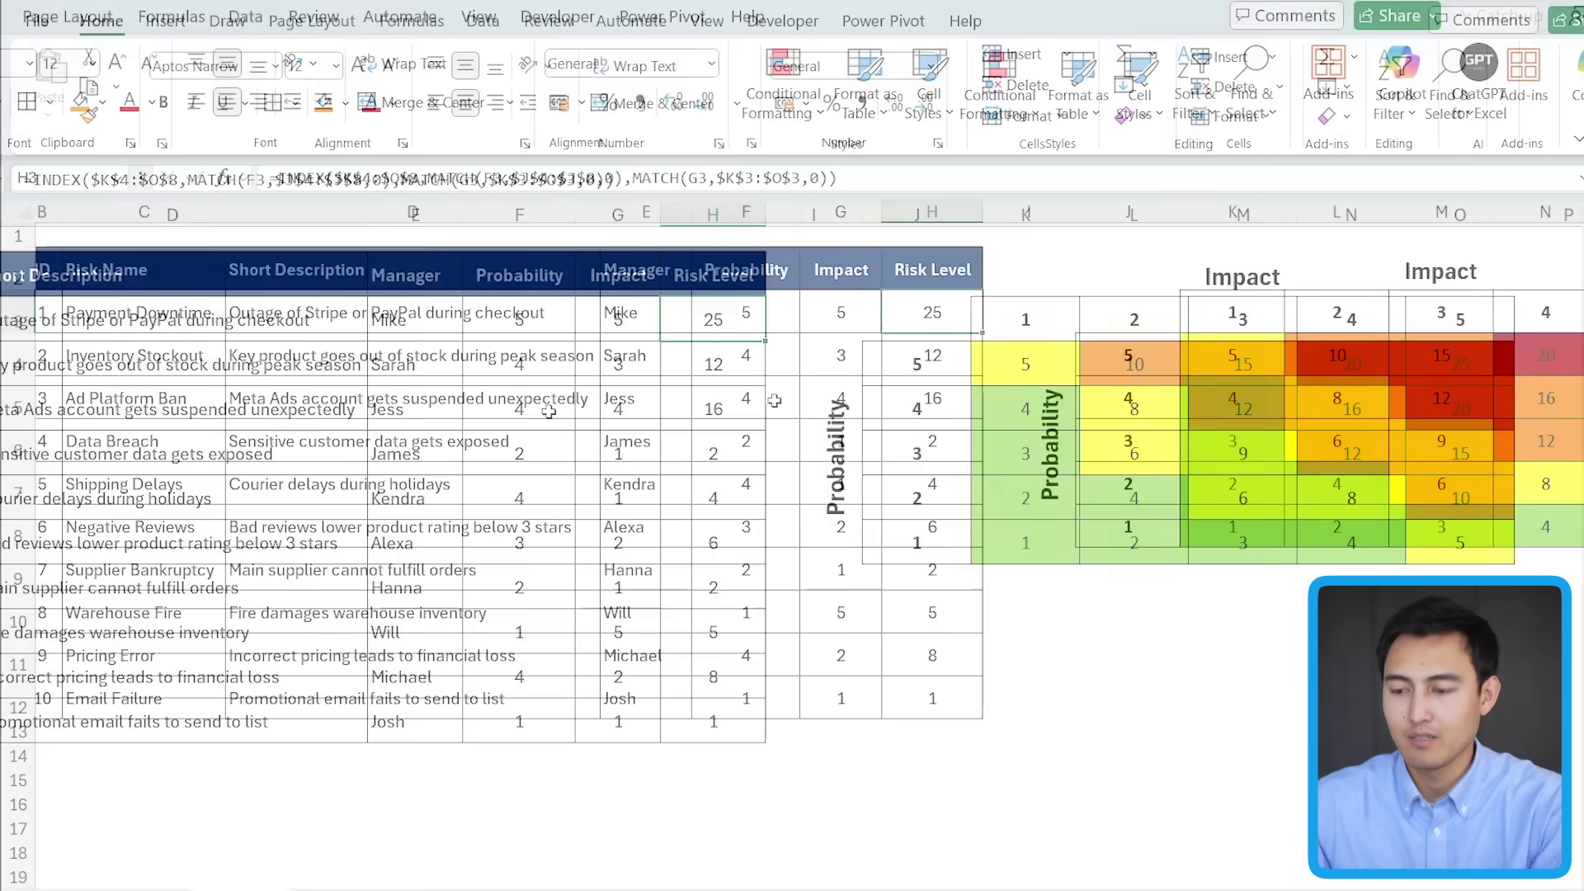
Select the Probability and Impact data F2:G12
scroll(959, 571, "left", 1)
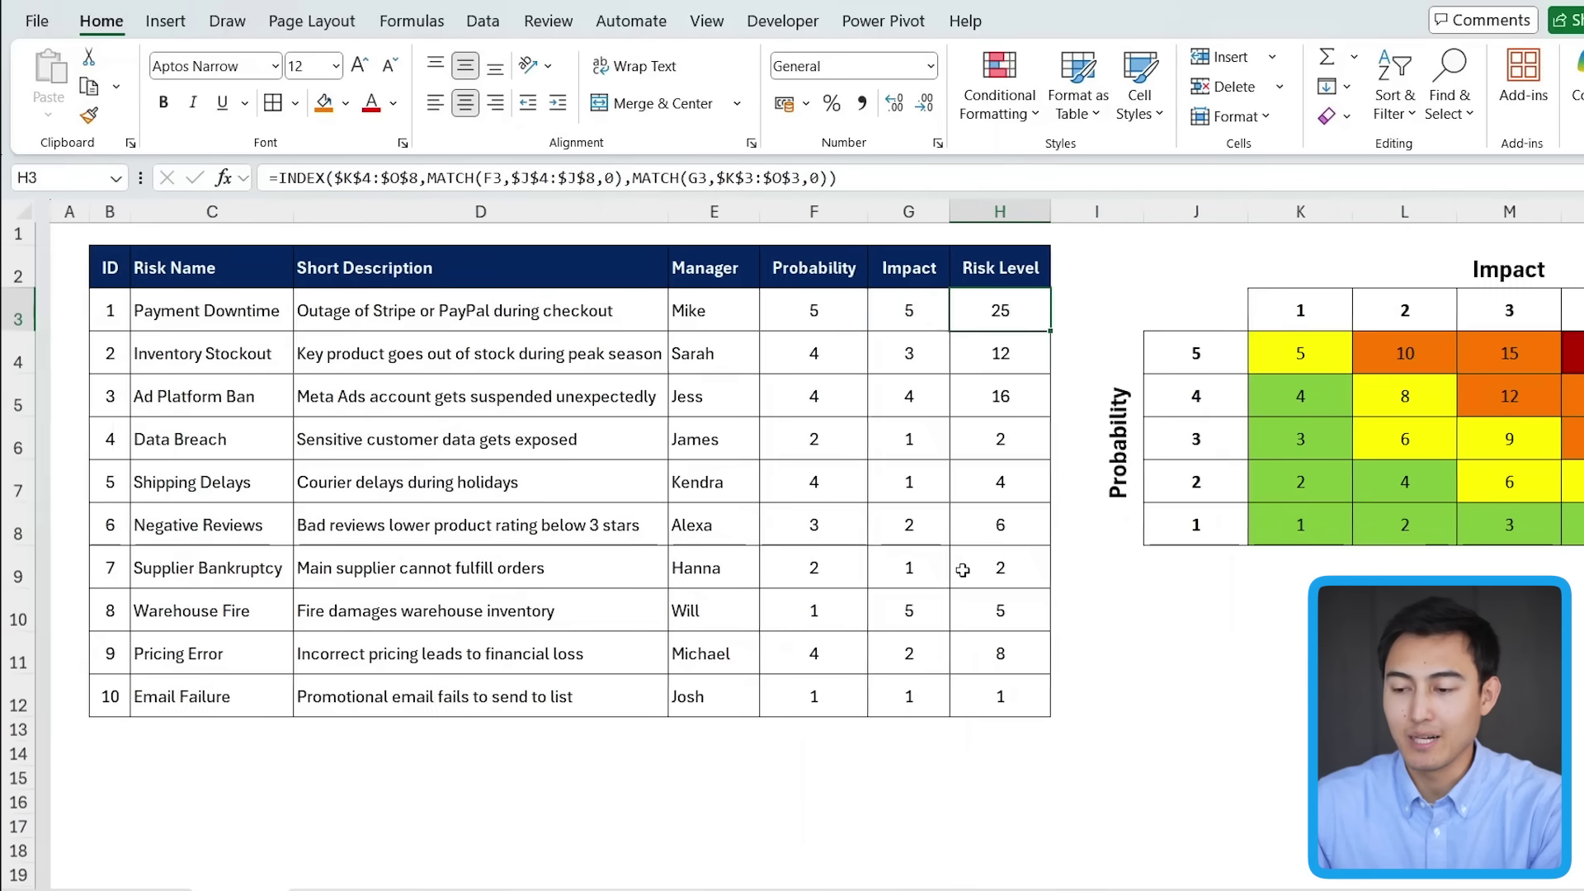
key("Left")
key("Left")
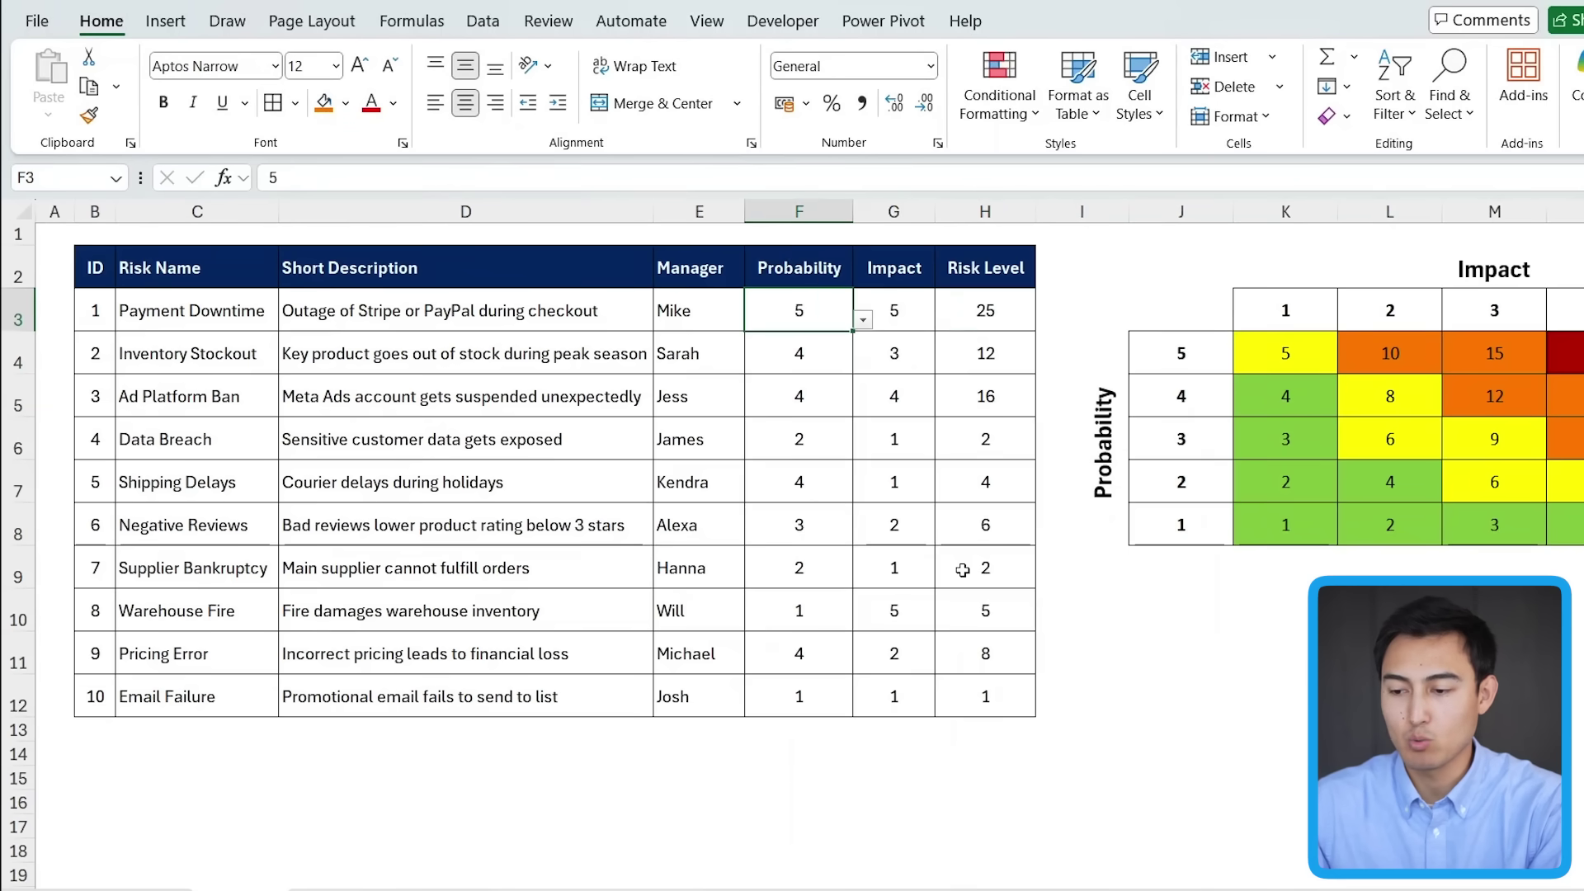
key("ctrl+shift+Down")
key("shift+Right")
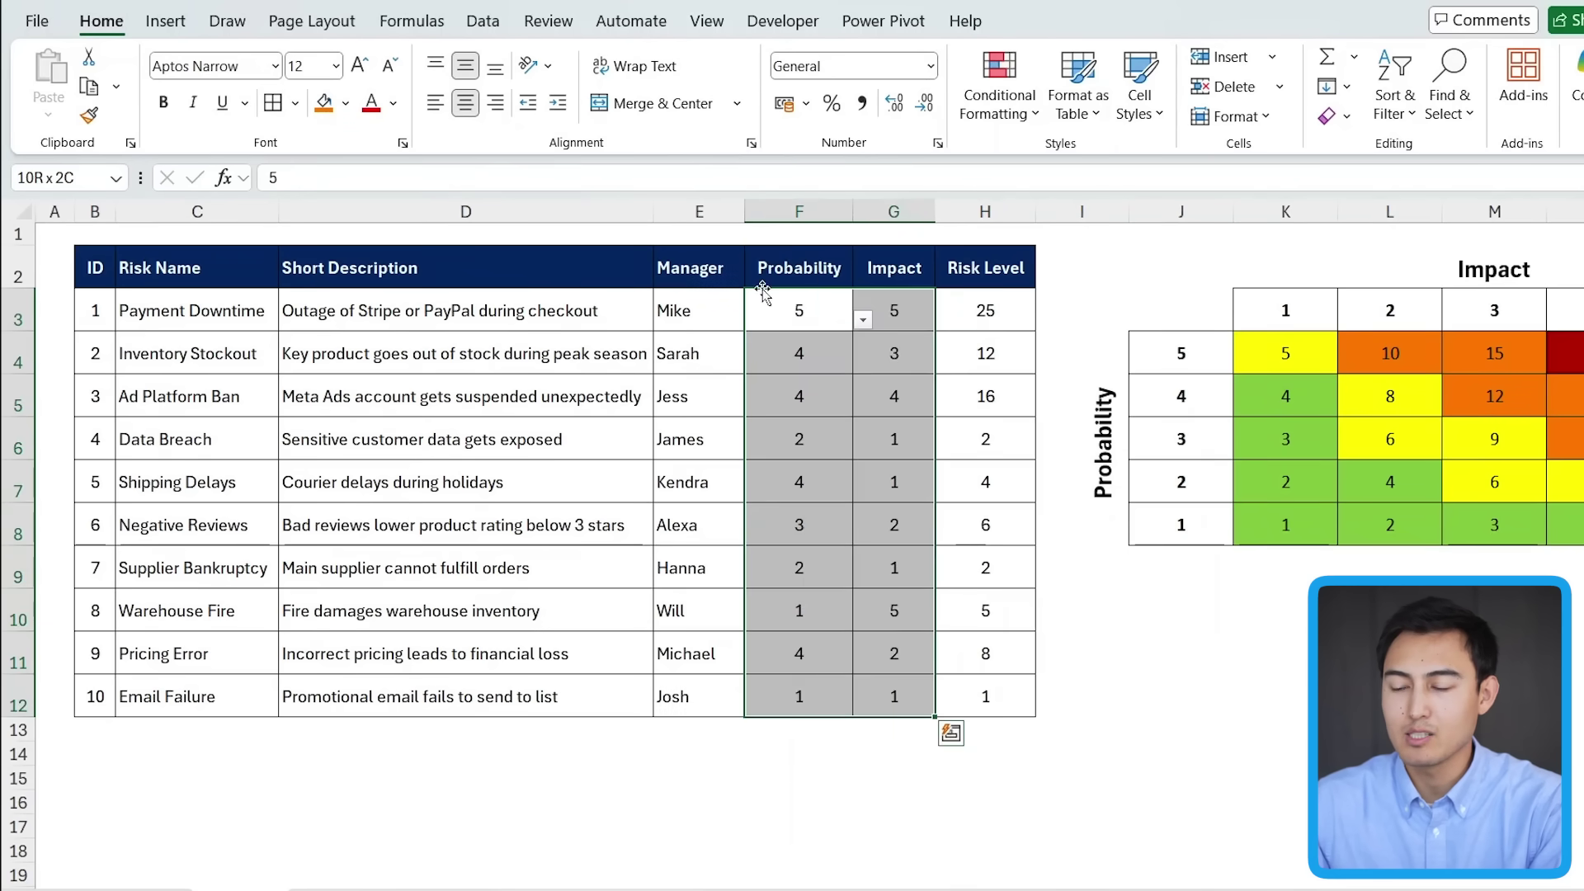
left_click(782, 273)
key("ctrl+shift+Down")
key("shift+Right")
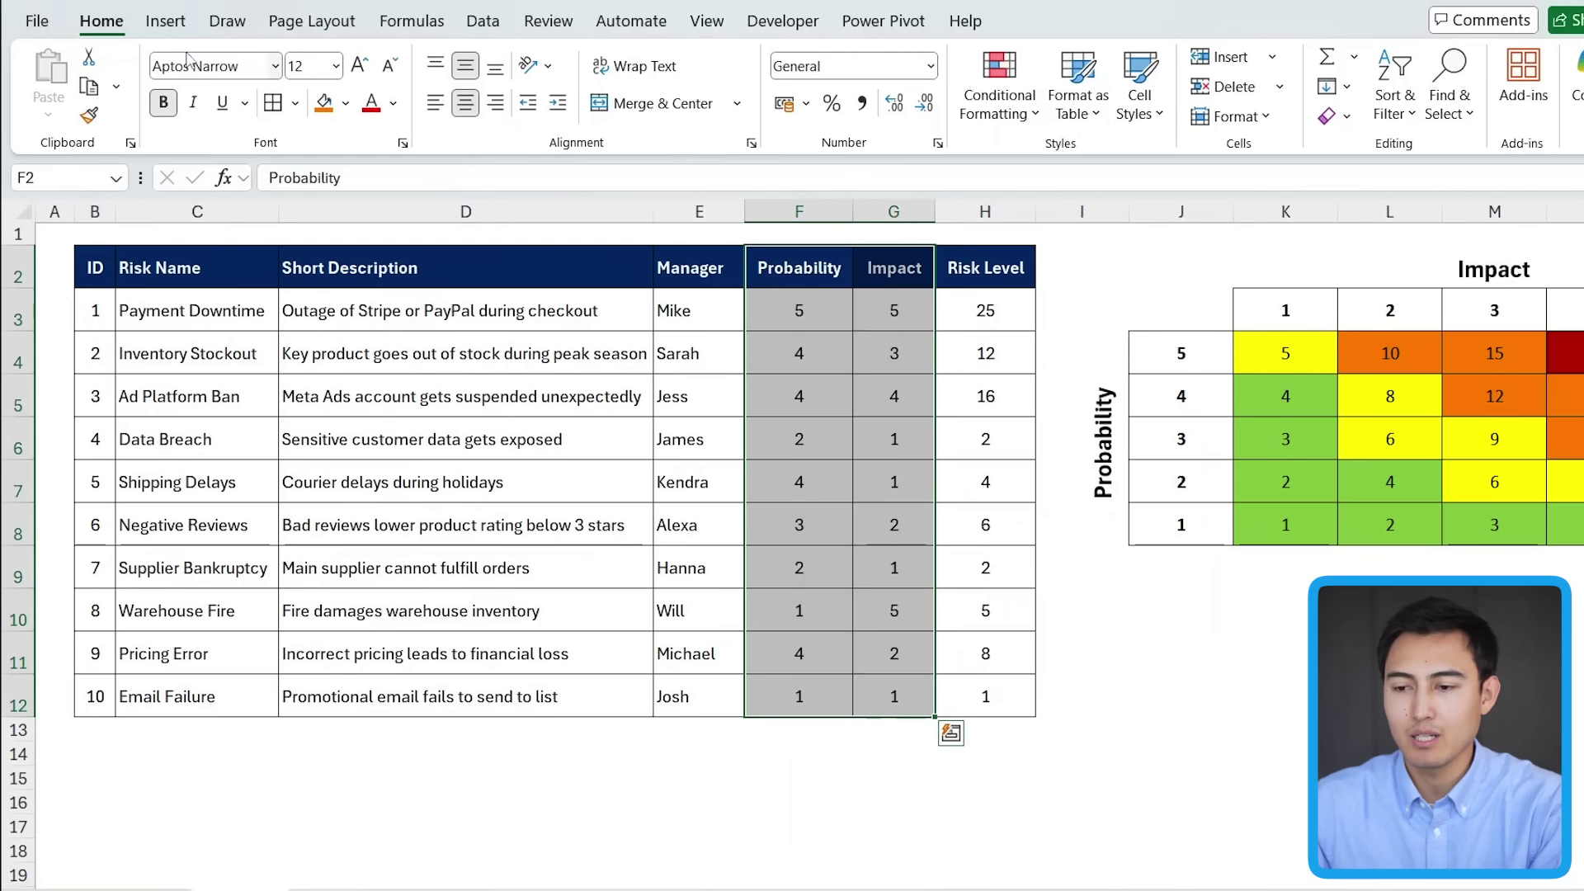
Insert a plain scatter chart of the selection and move it up over the risk table
left_click(154, 31)
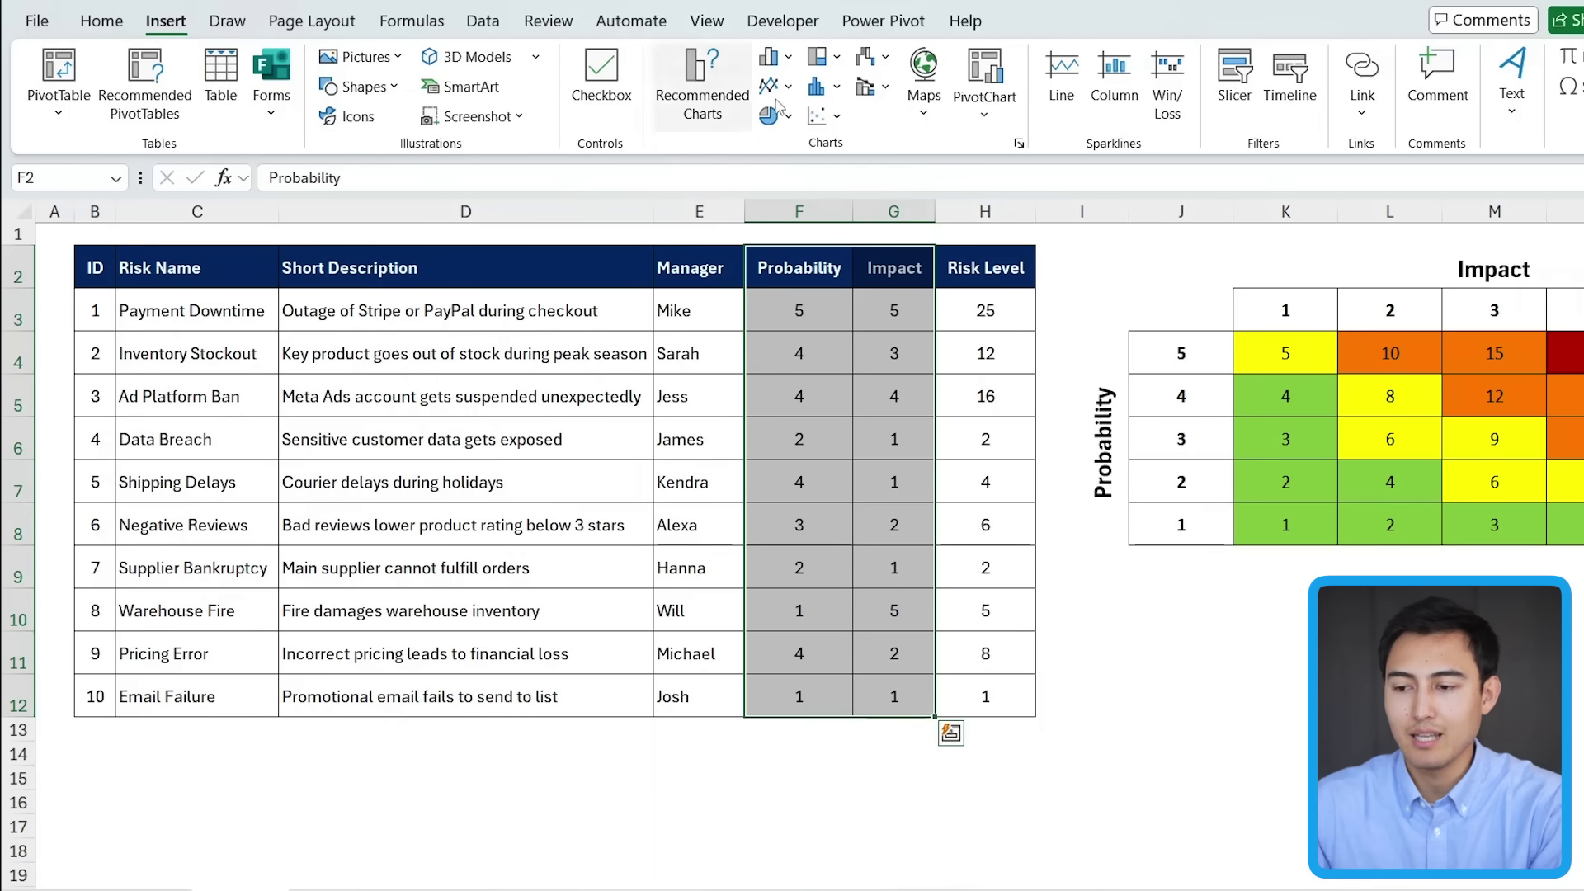
left_click(840, 118)
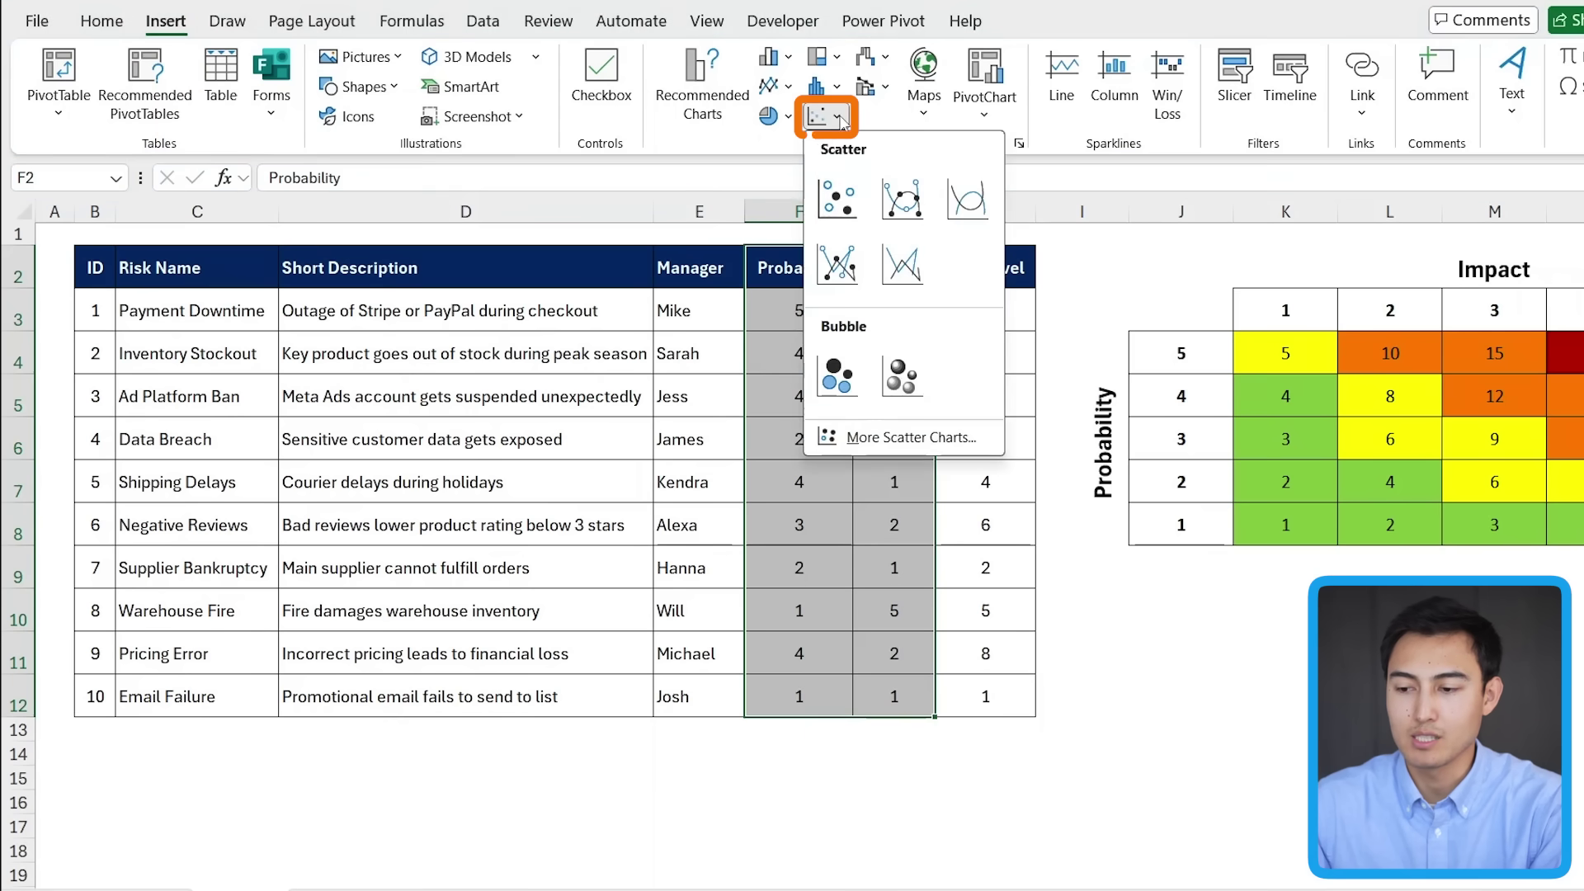
left_click(843, 206)
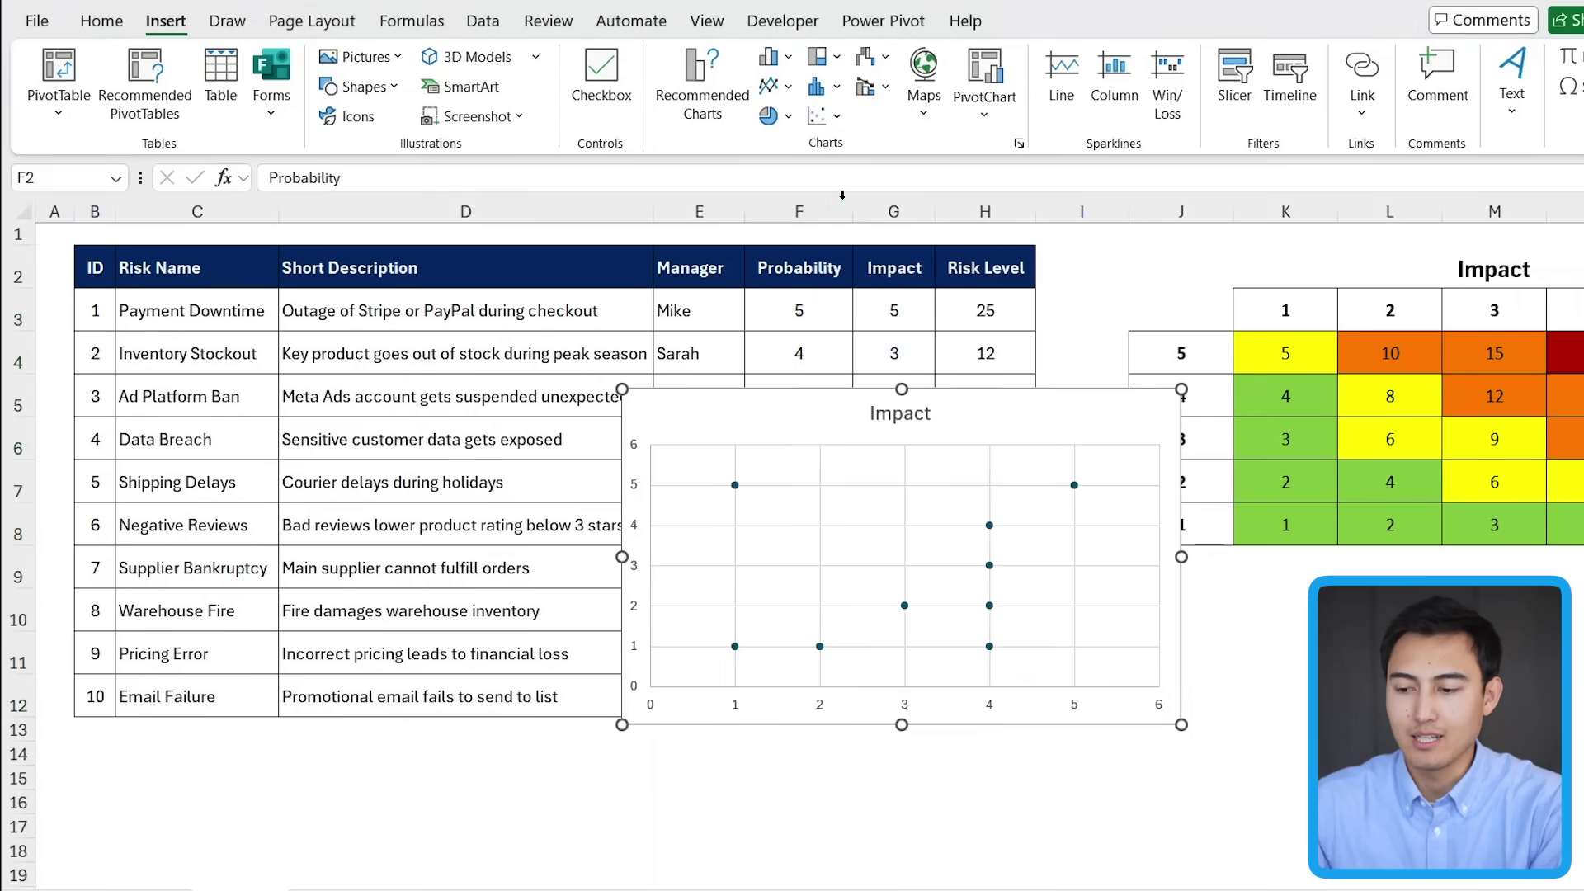
left_click_drag(672, 413, 437, 355)
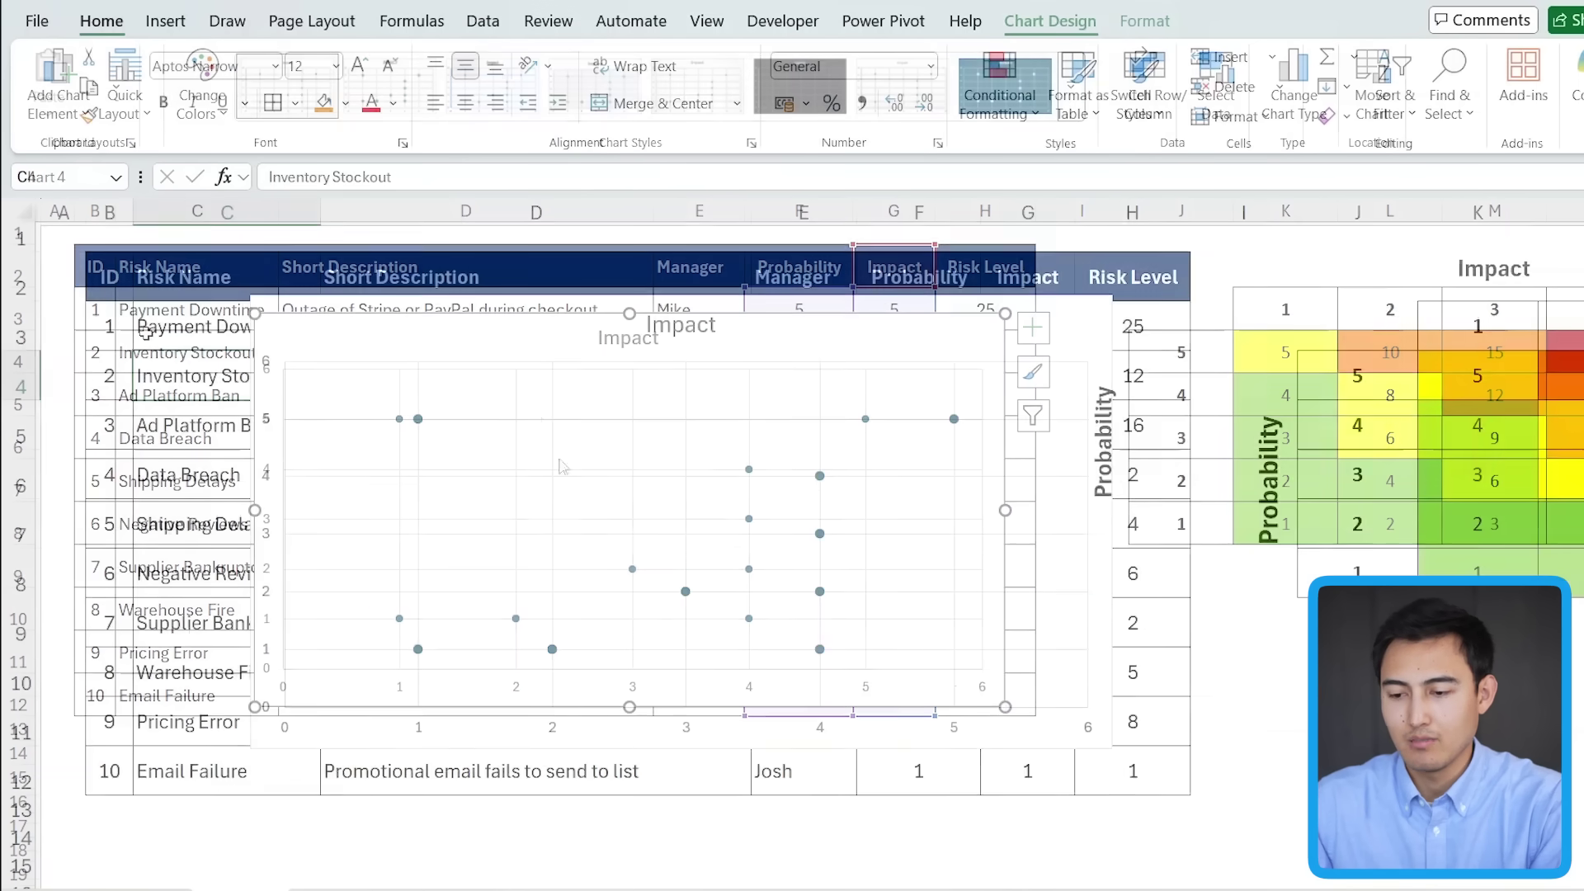
Add axis titles, naming the vertical axis Impact and the horizontal axis Probability
left_click(399, 347)
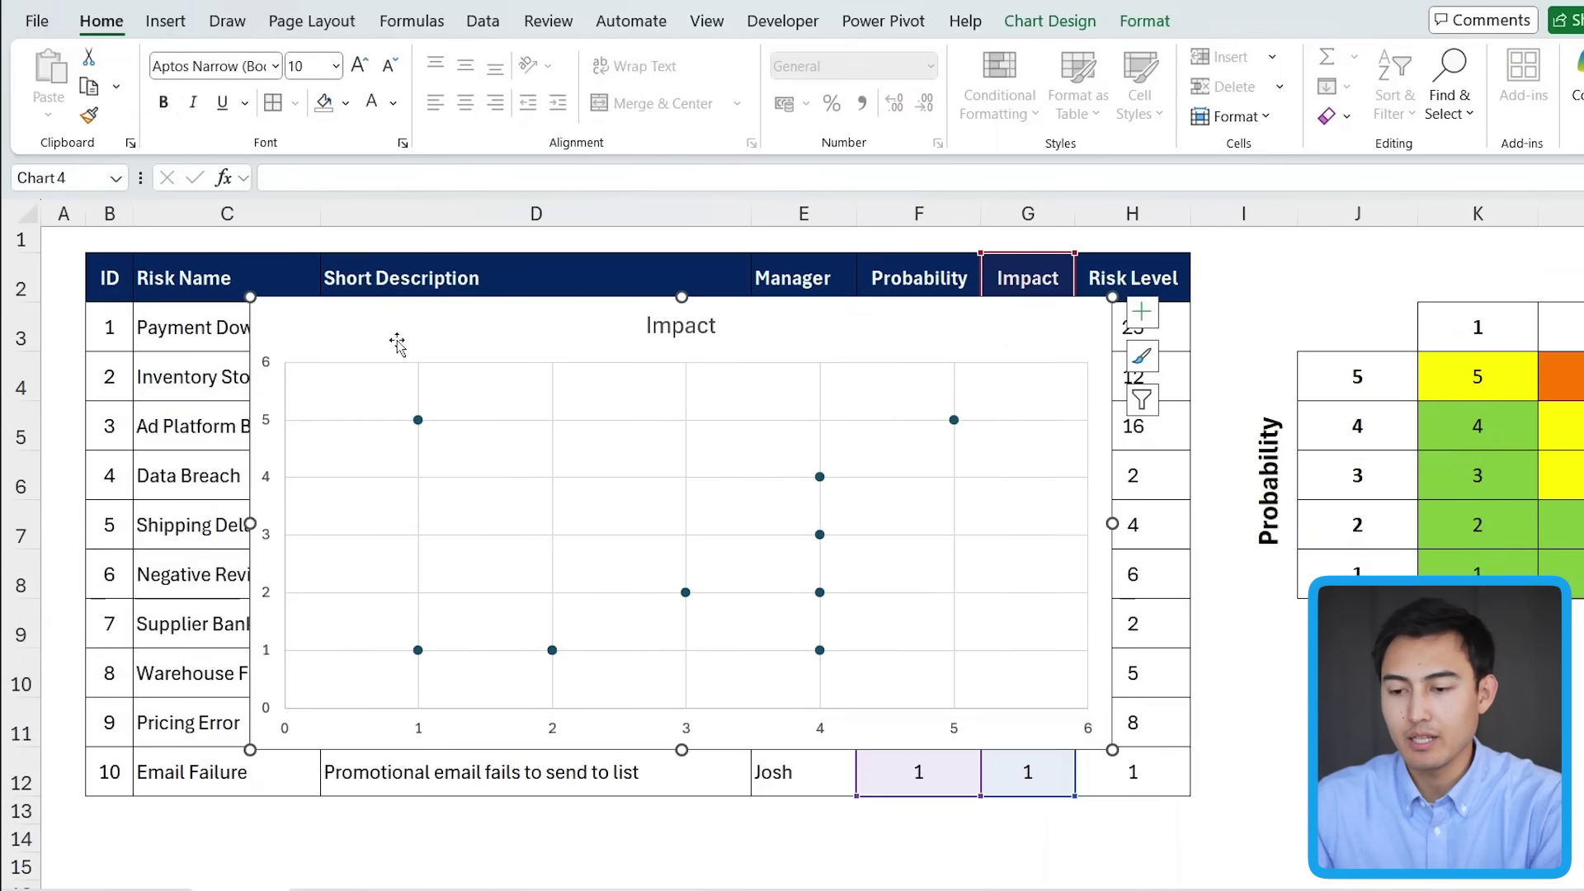
left_click(1142, 314)
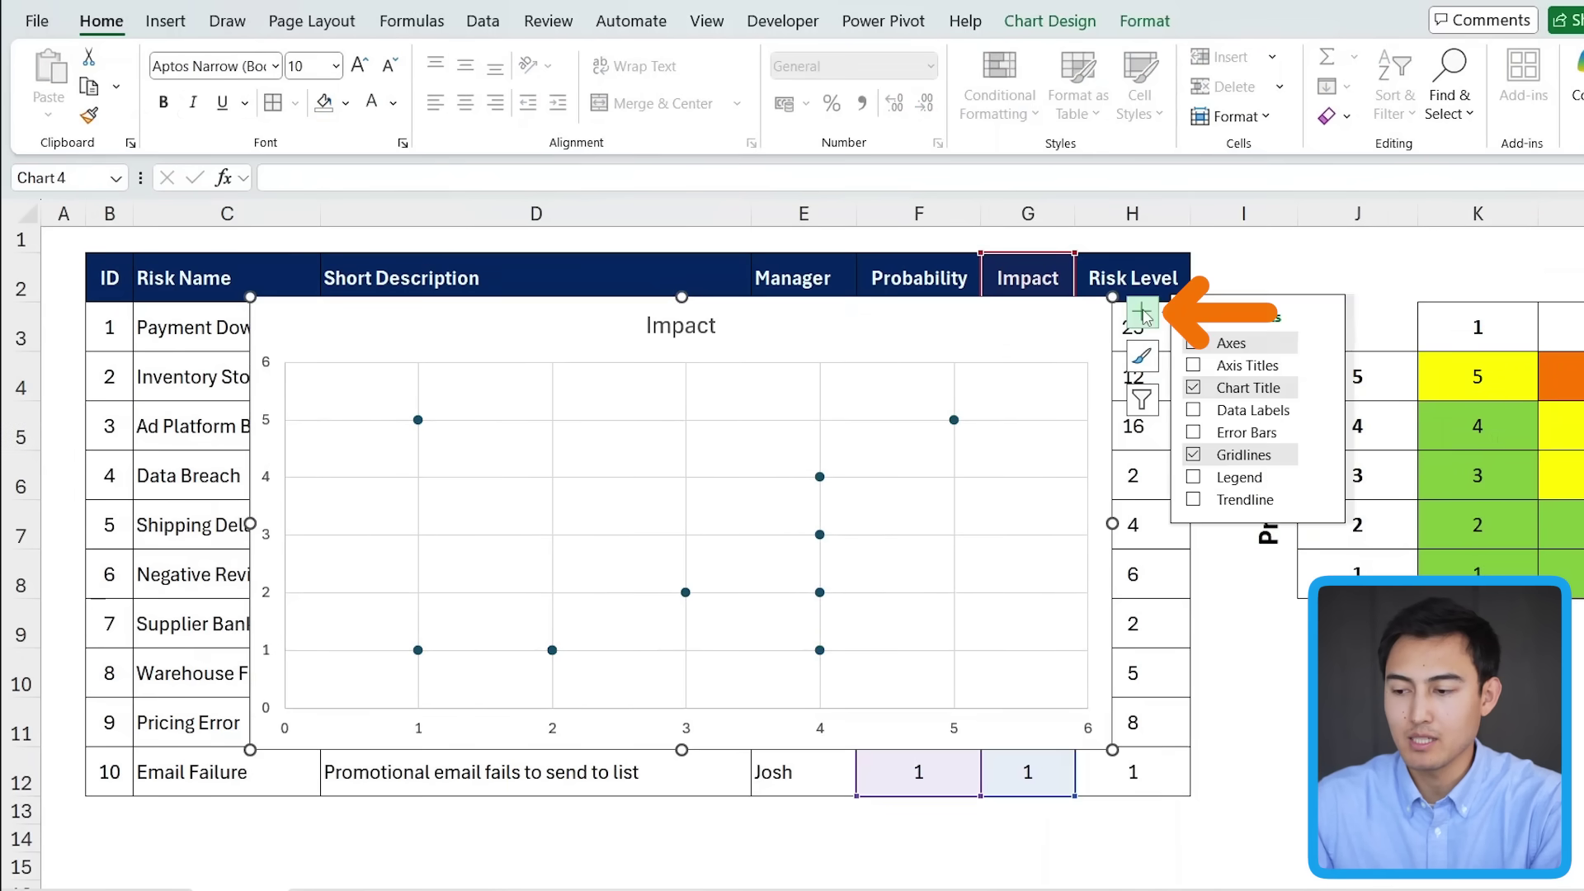
left_click(1192, 367)
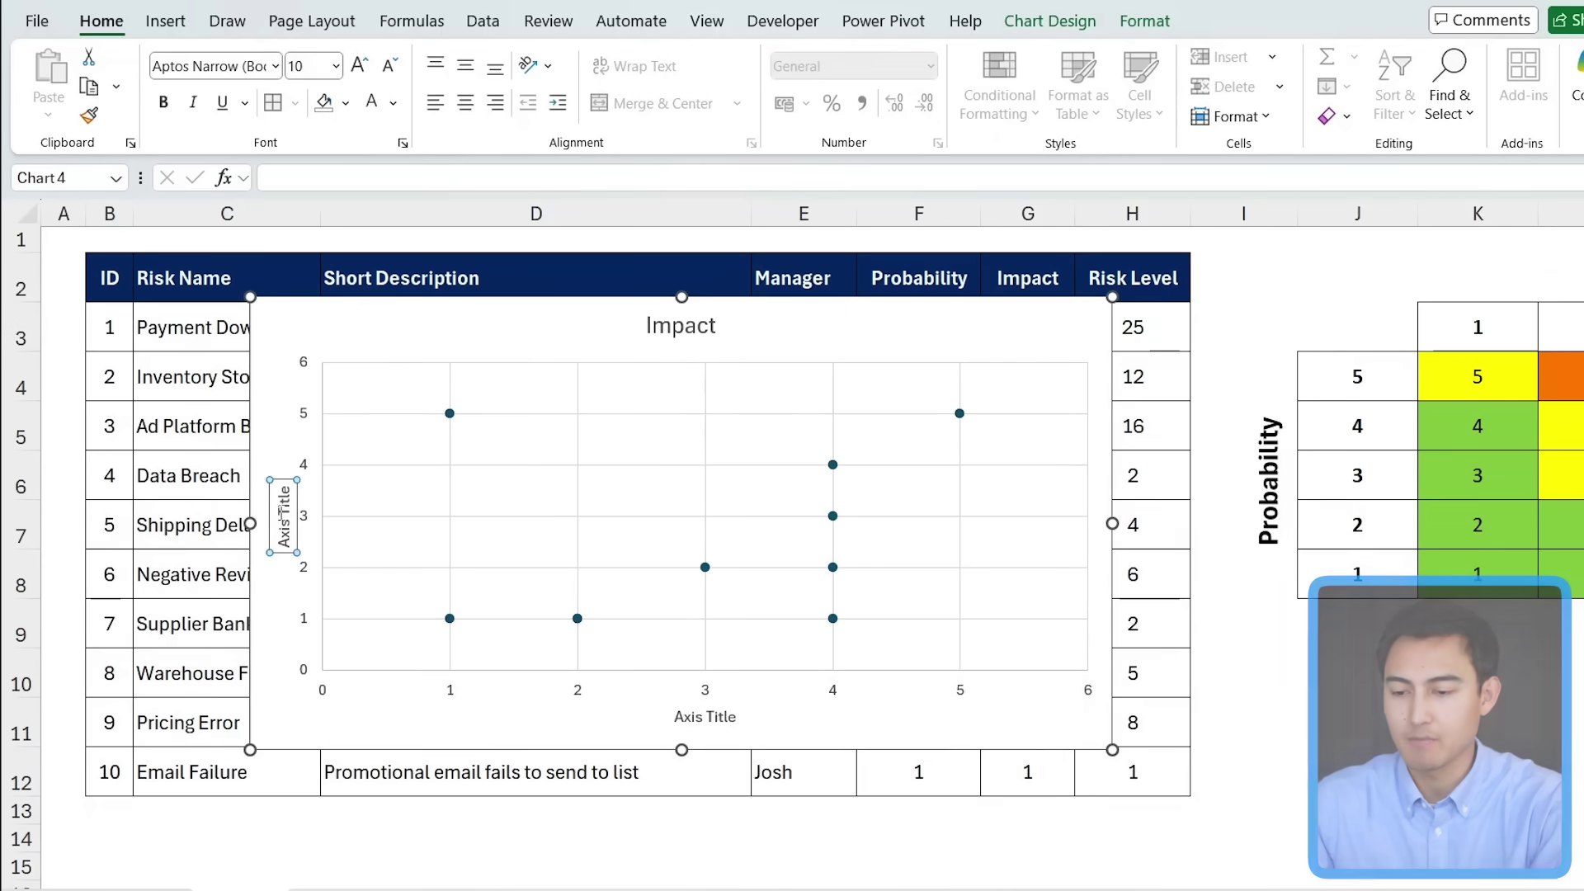
double_click(284, 516)
type("Impact")
key("Return")
left_click(670, 727)
type("Probability")
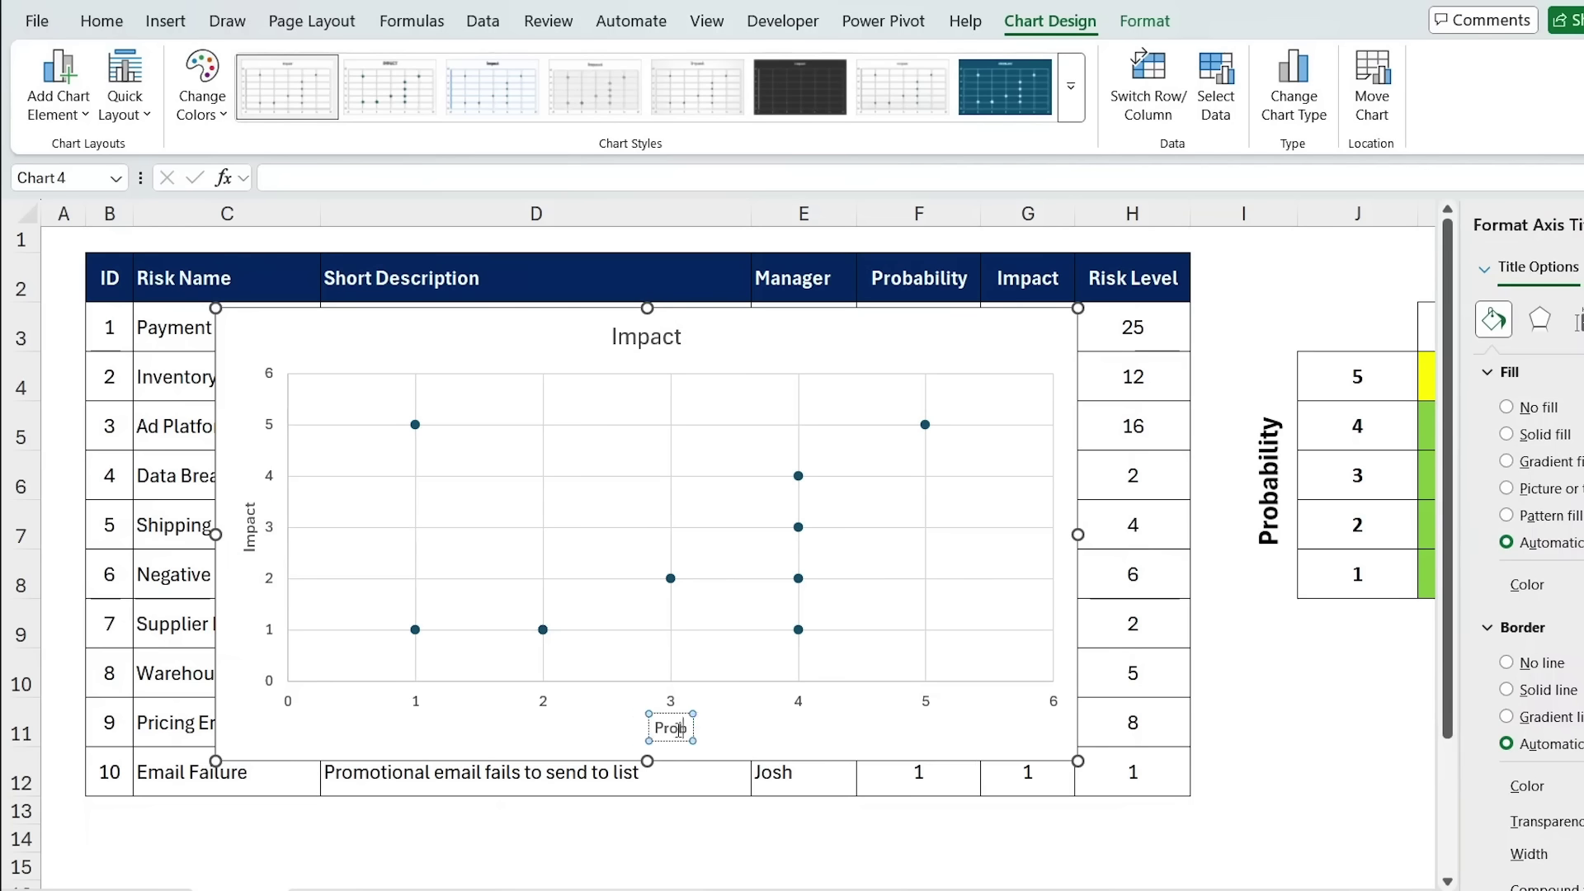
Title the chart Risk Assessment Matrix
type("Risk Assessment Matrix")
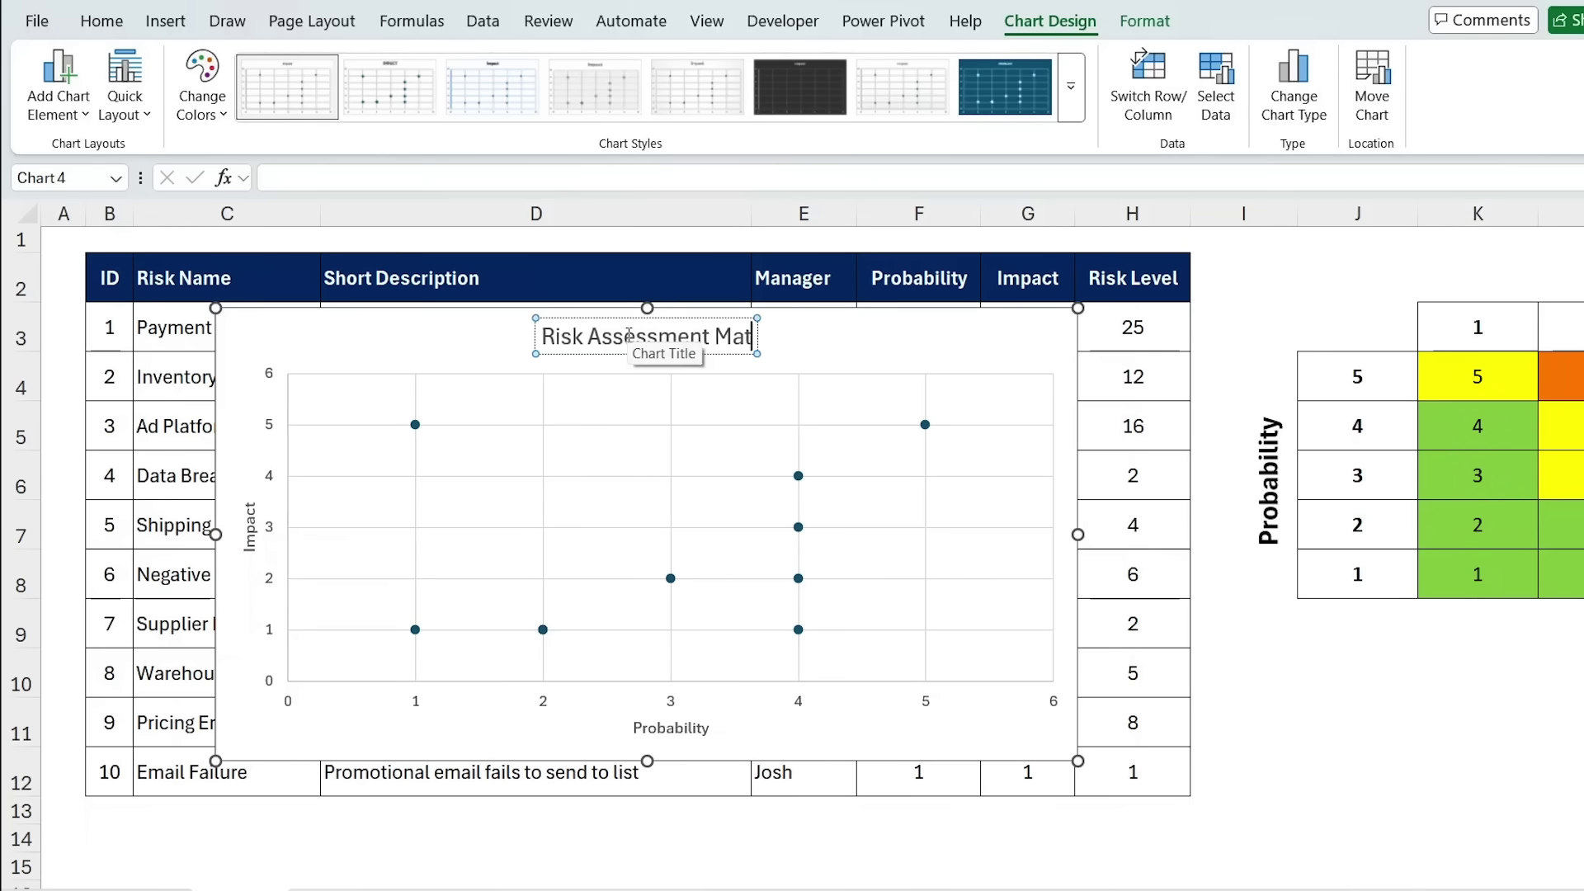
left_click(443, 320)
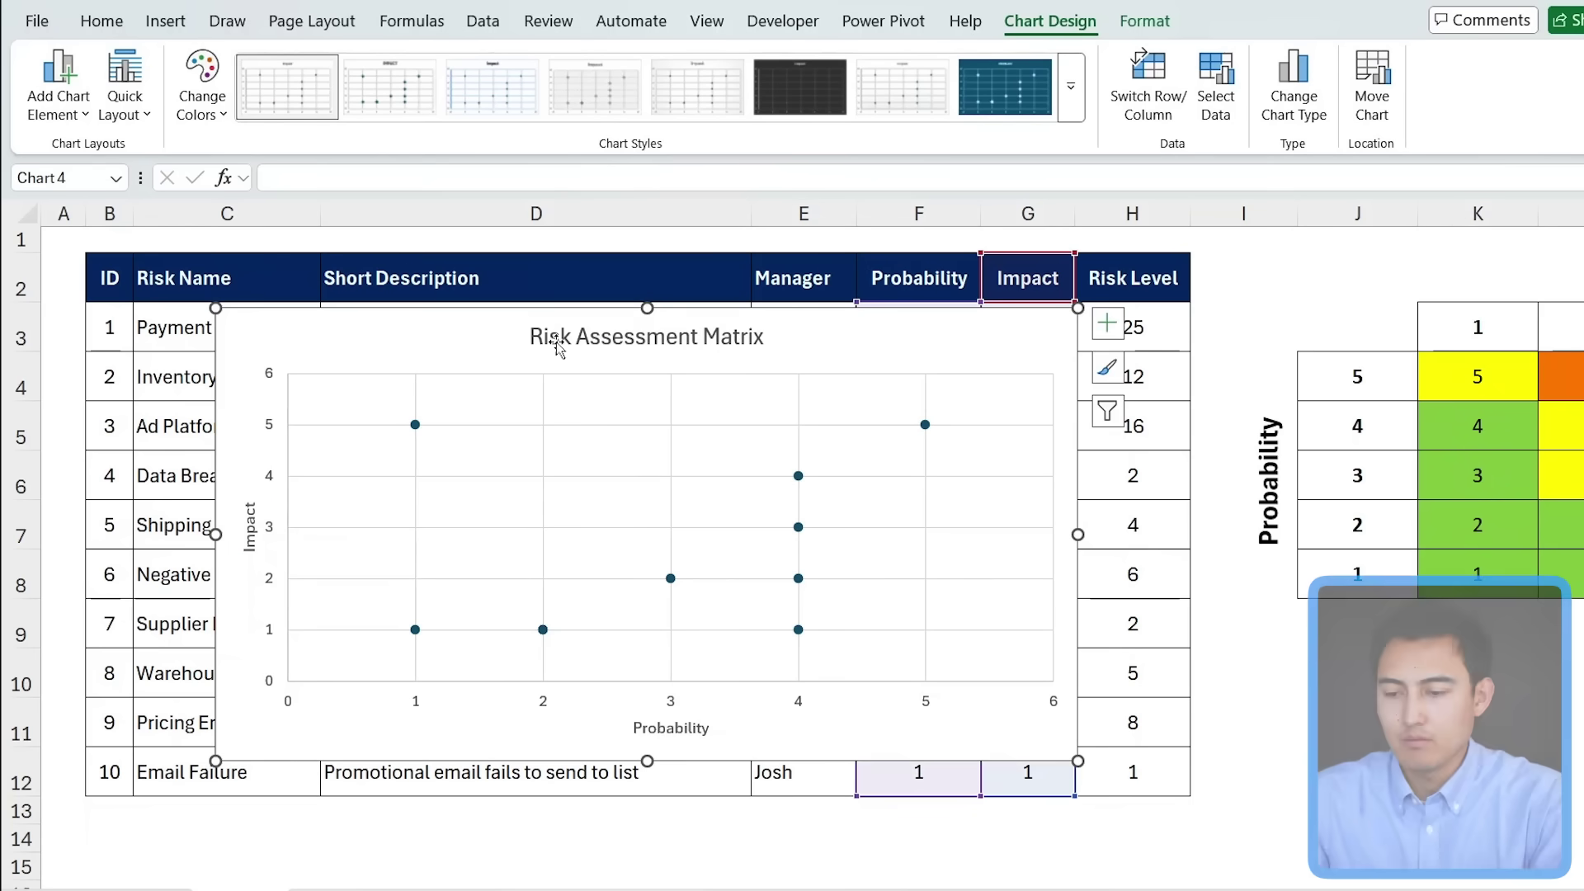
left_click(273, 378)
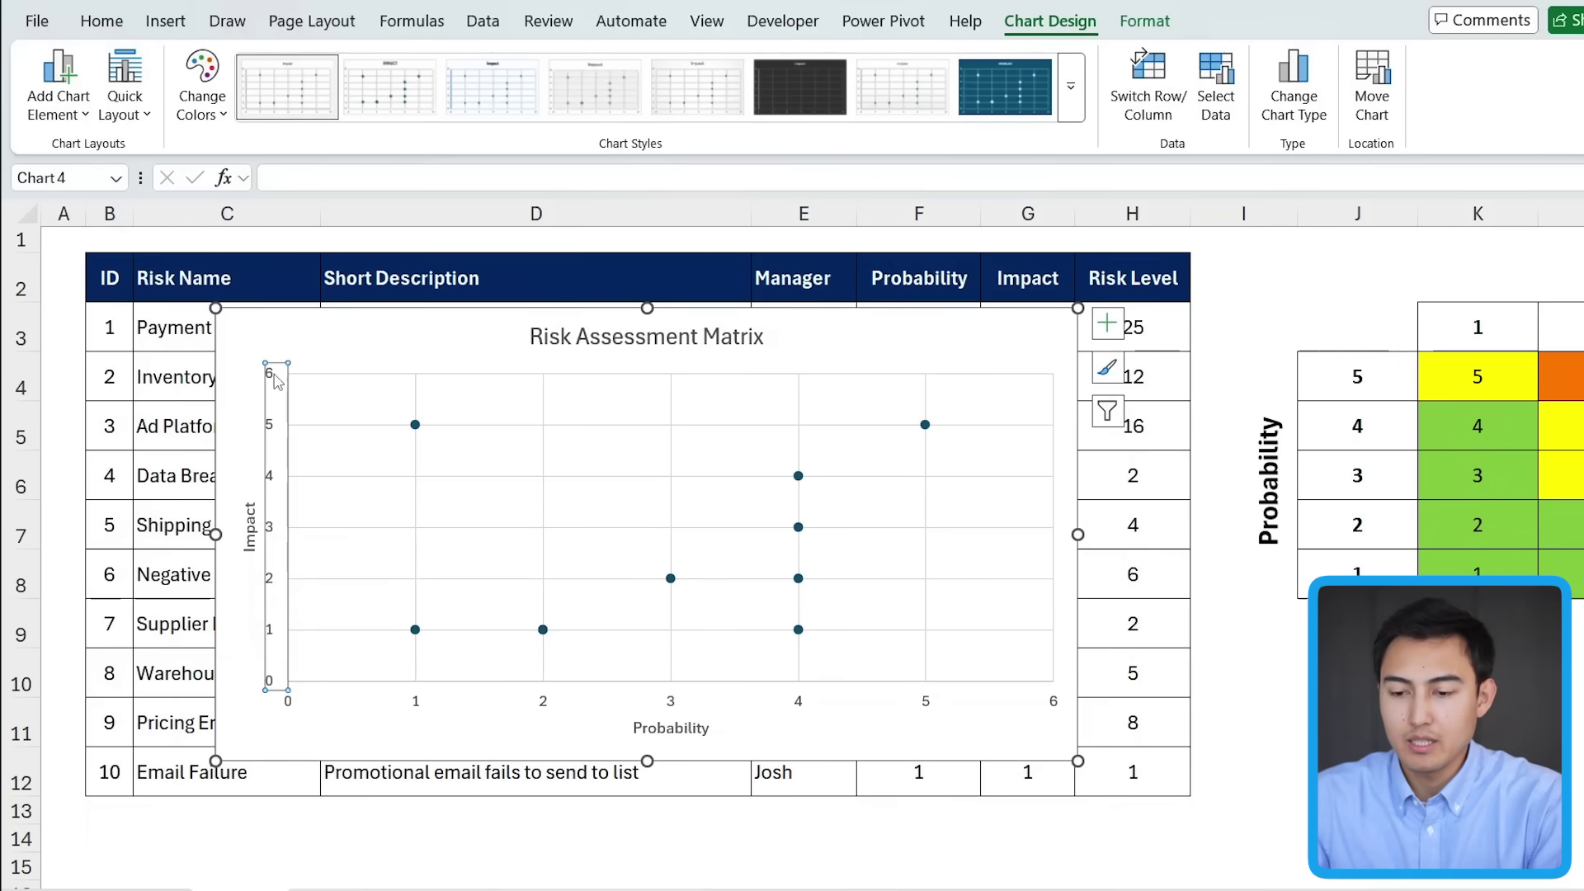
Set the vertical axis maximum to 5 with a major unit of 1
right_click(276, 381)
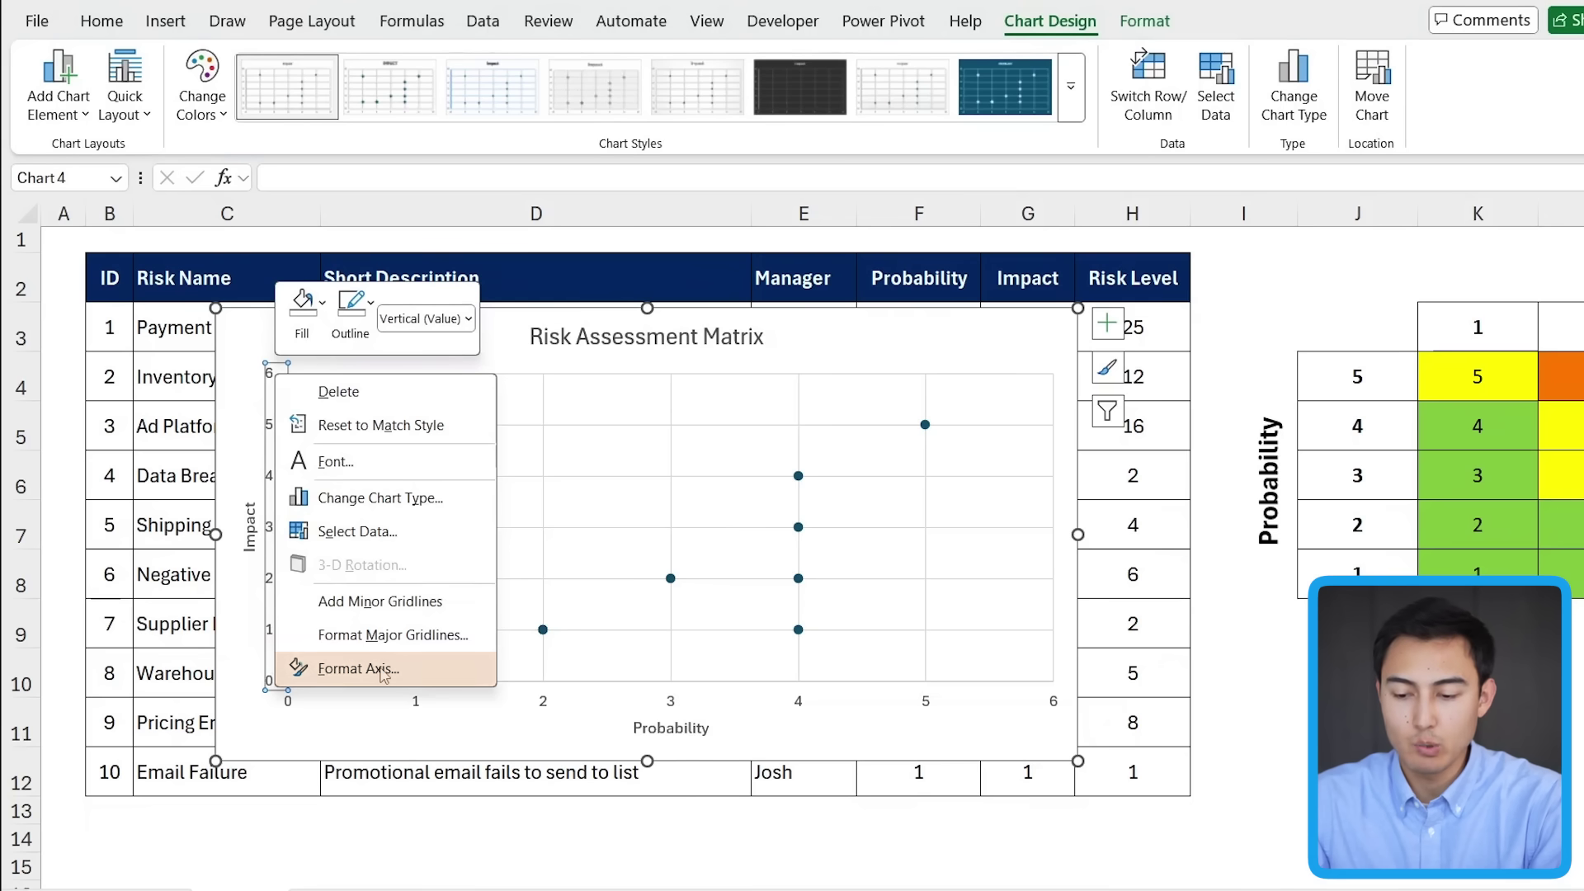
left_click(345, 672)
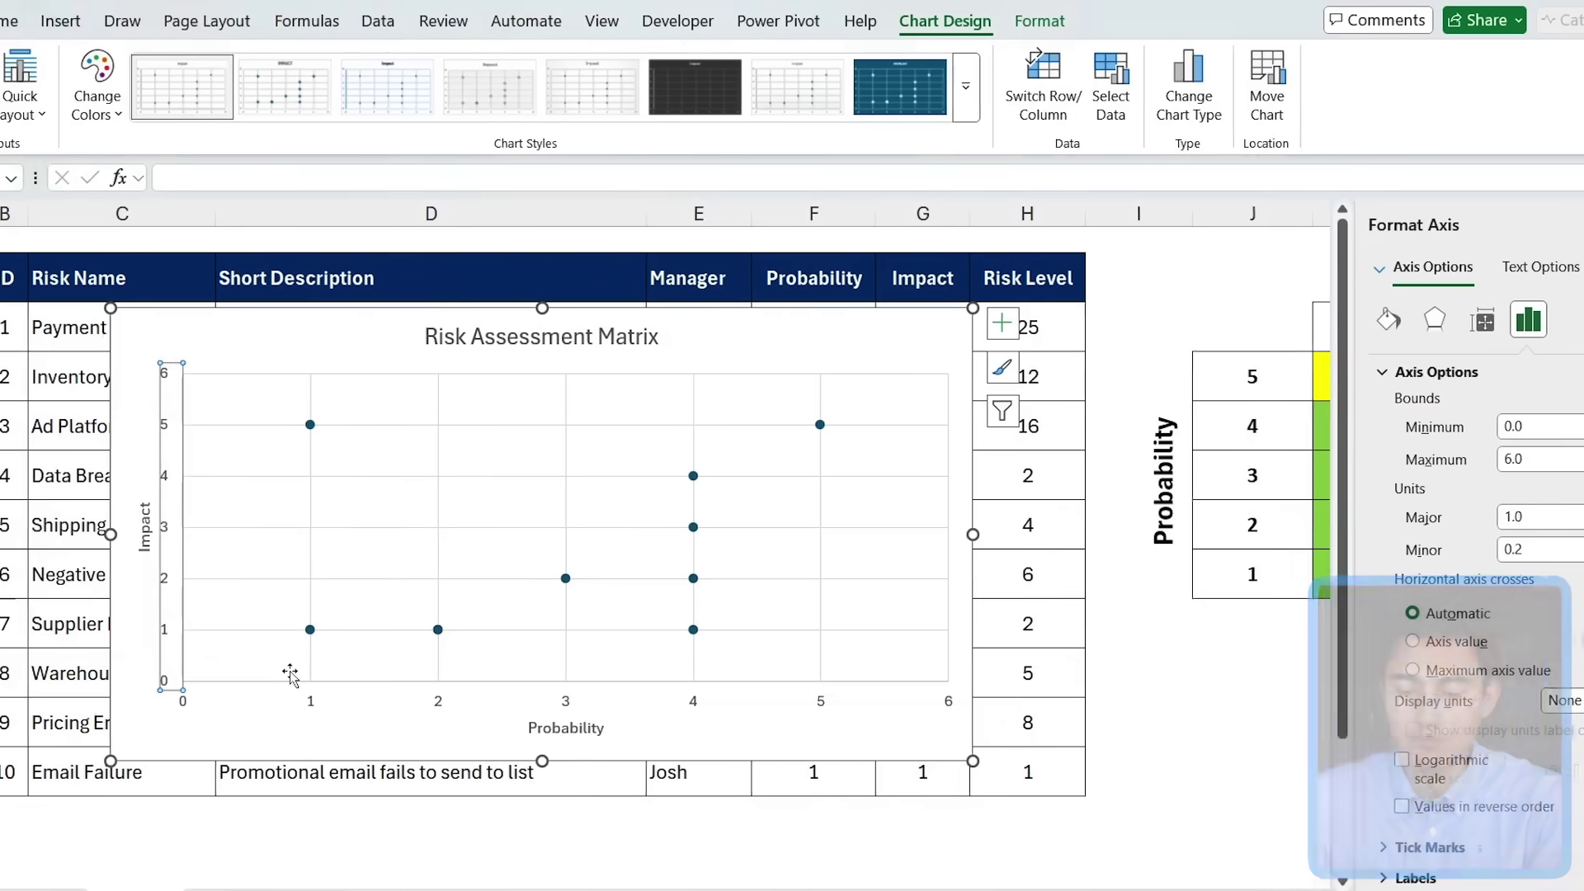
double_click(1450, 459)
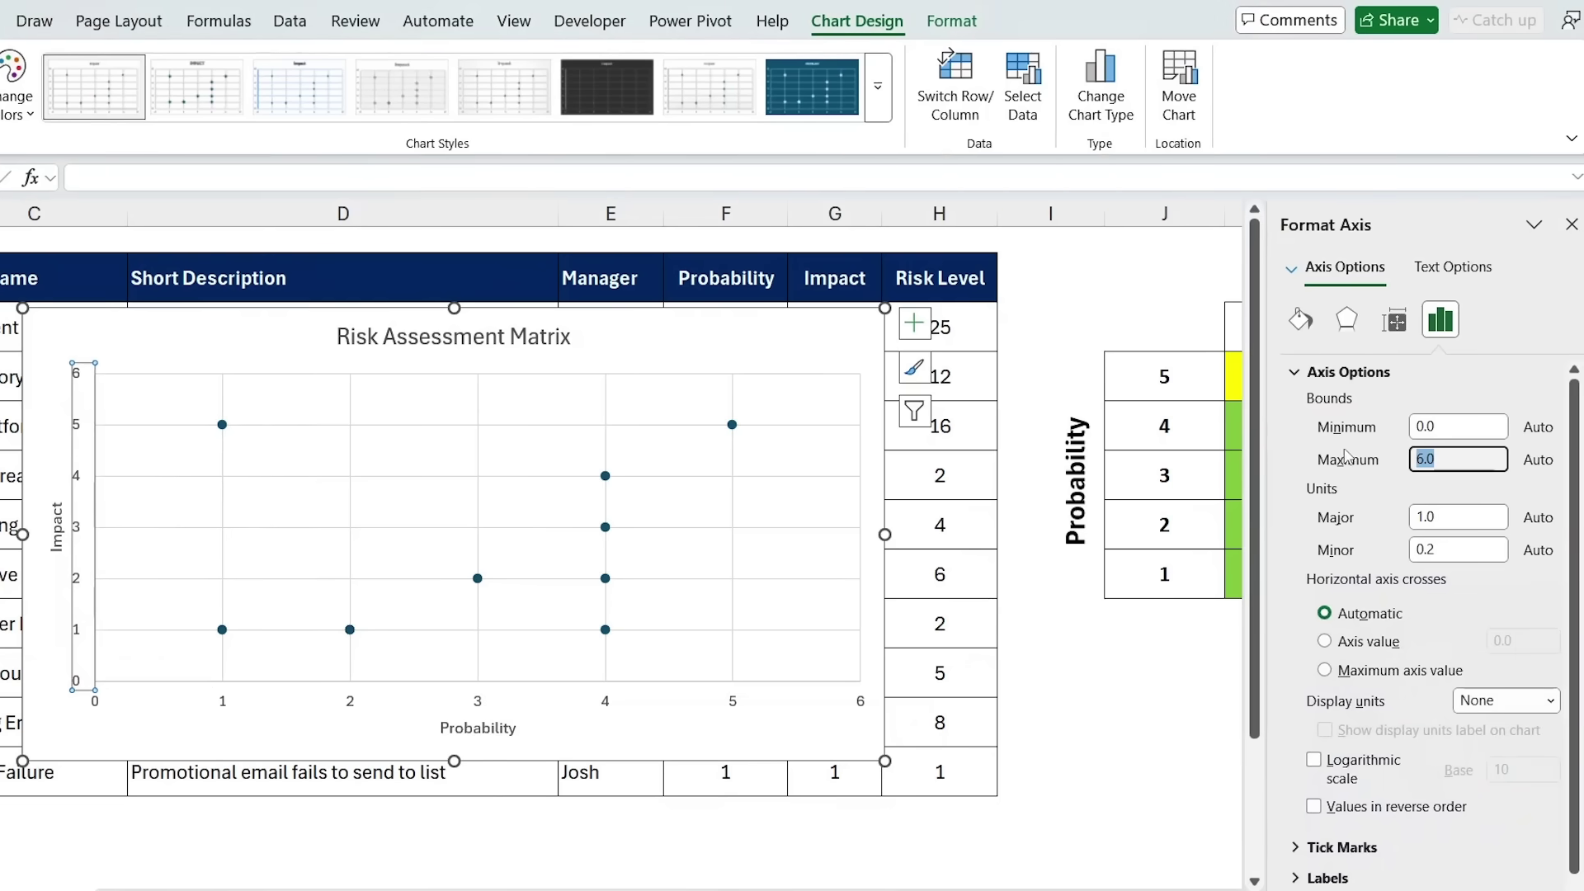
left_click(1462, 515)
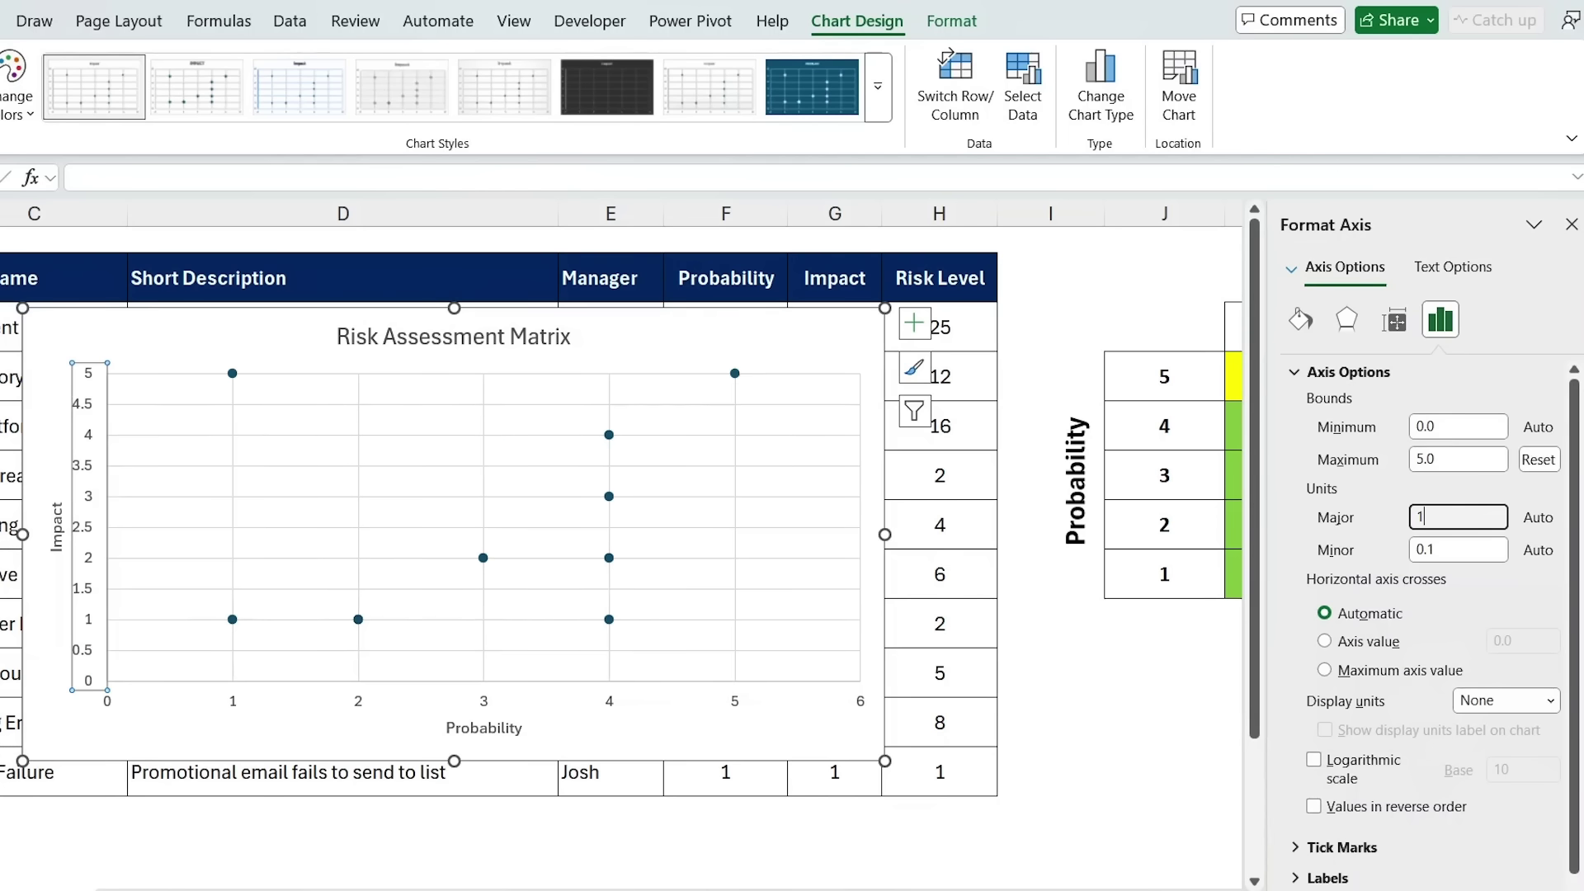
type("1")
key("Return")
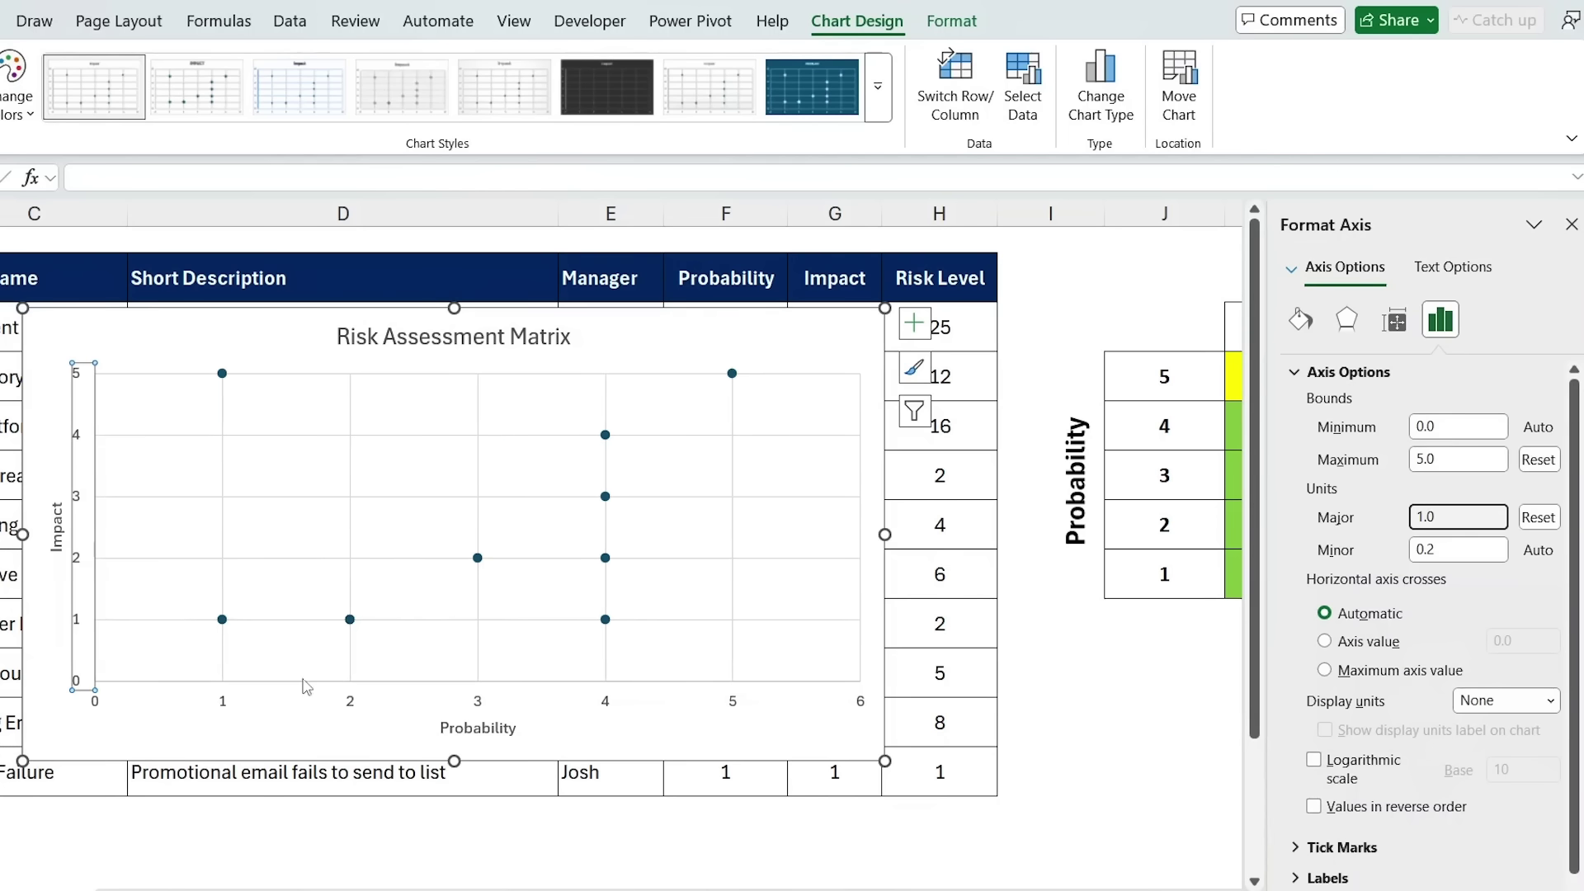
left_click(330, 695)
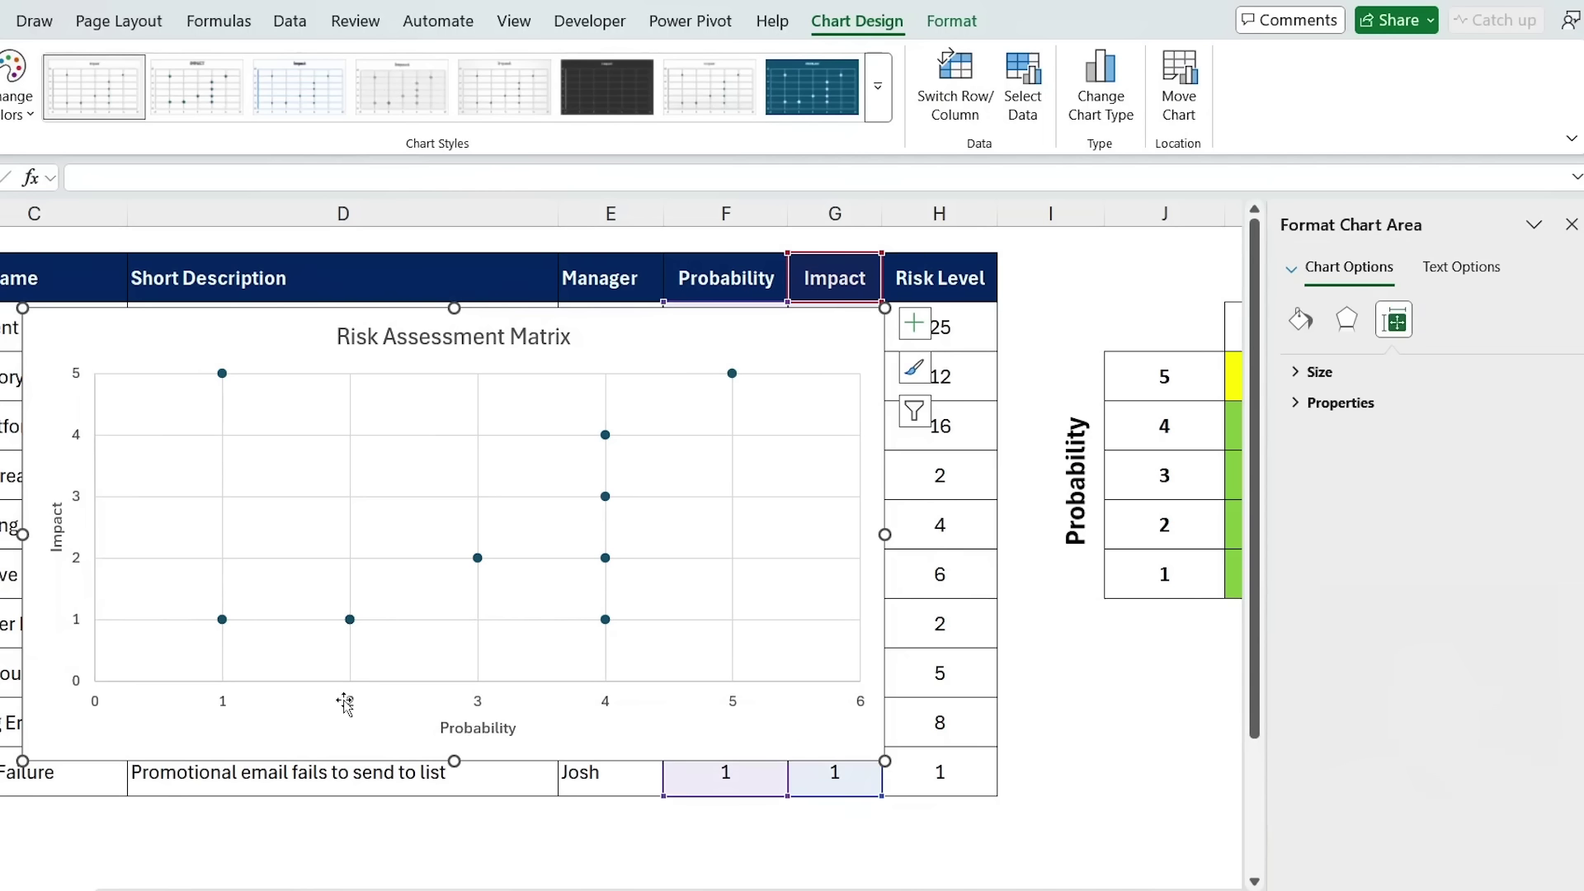
Set the horizontal axis maximum to 5 with a major unit of 1
left_click(352, 703)
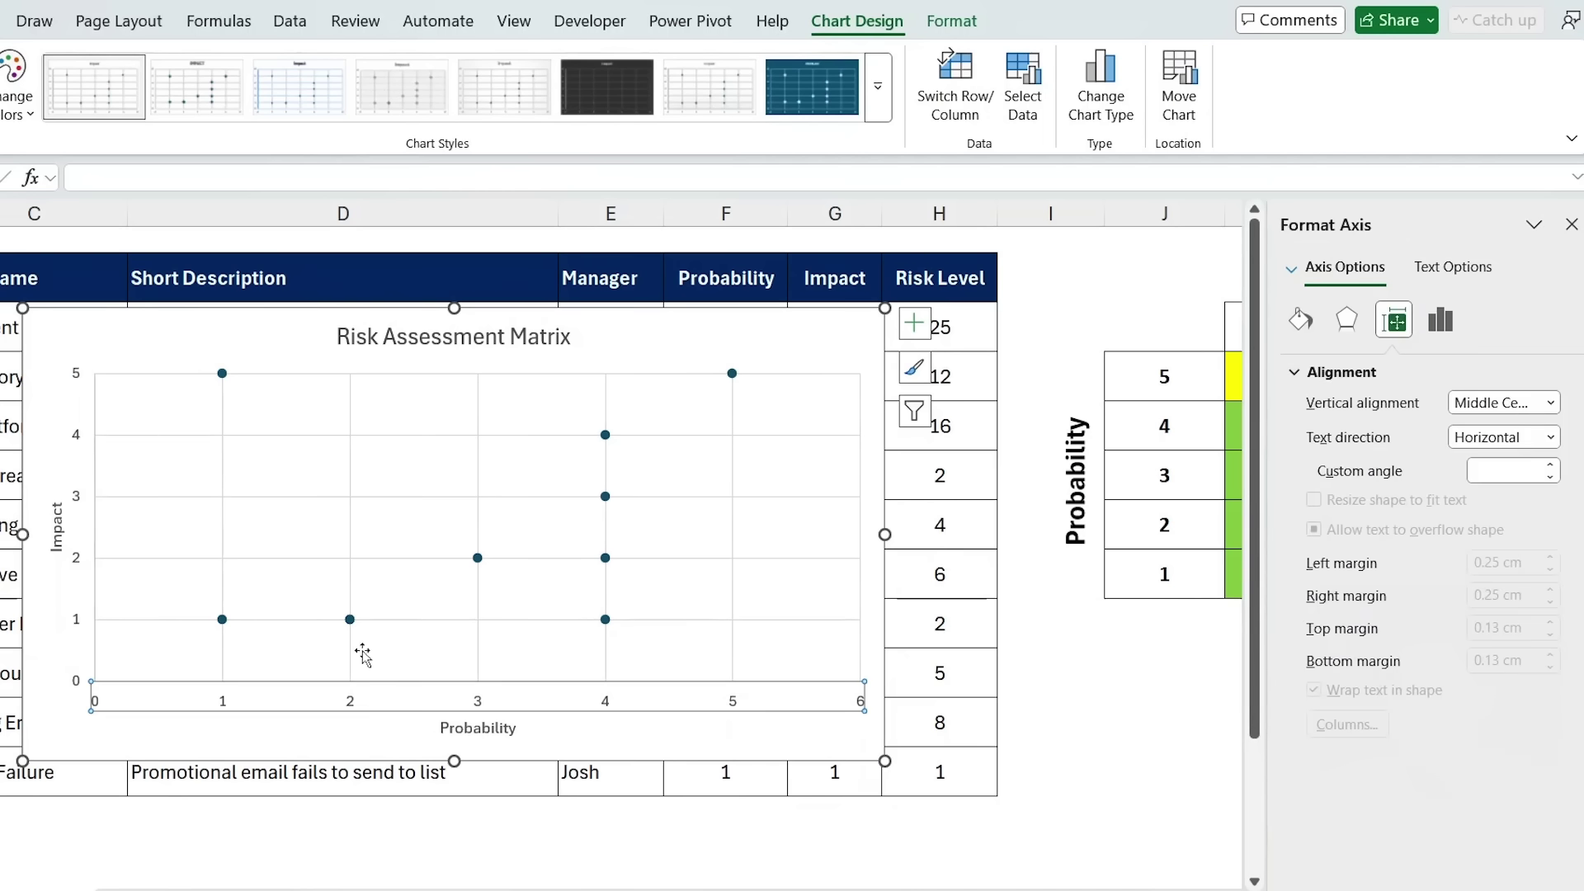
right_click(368, 708)
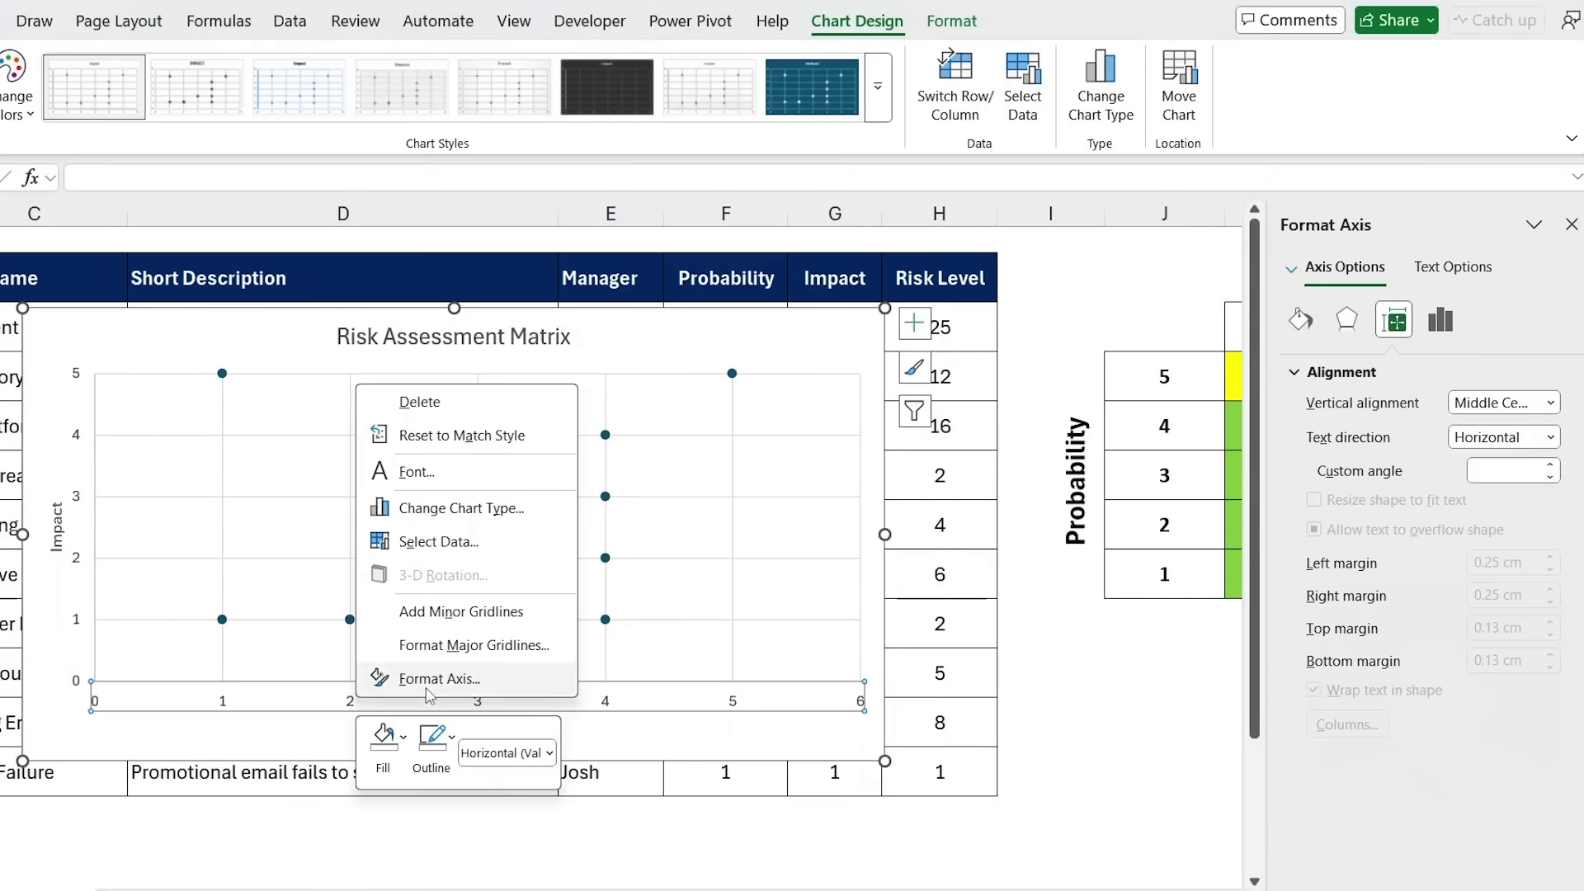
left_click(412, 668)
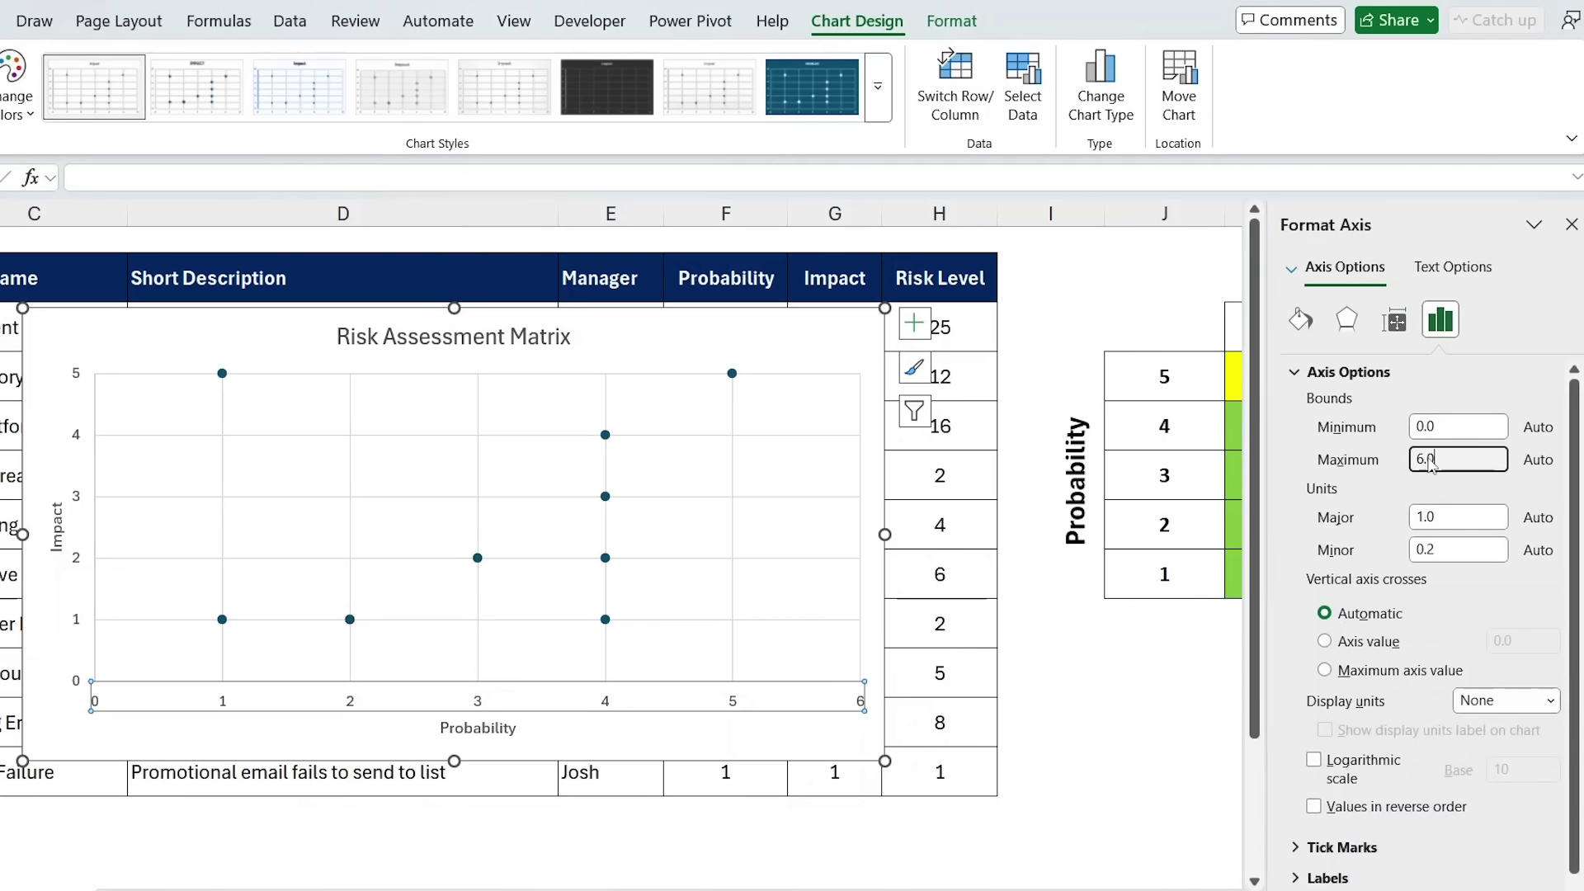
left_click_drag(1443, 459, 1353, 467)
type("5")
key("Tab")
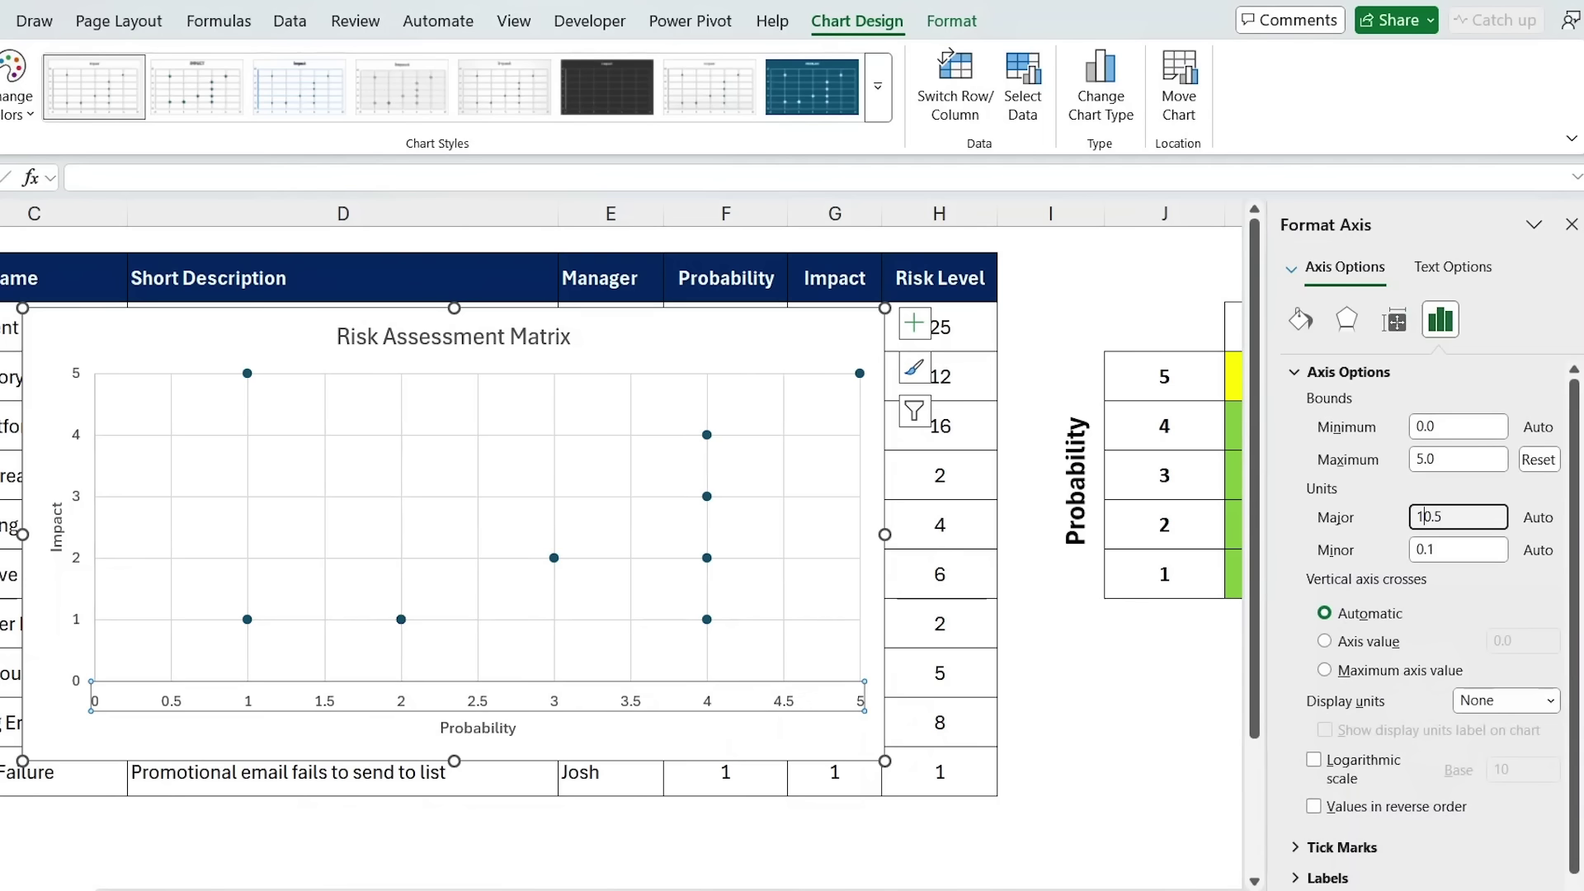
key("Return")
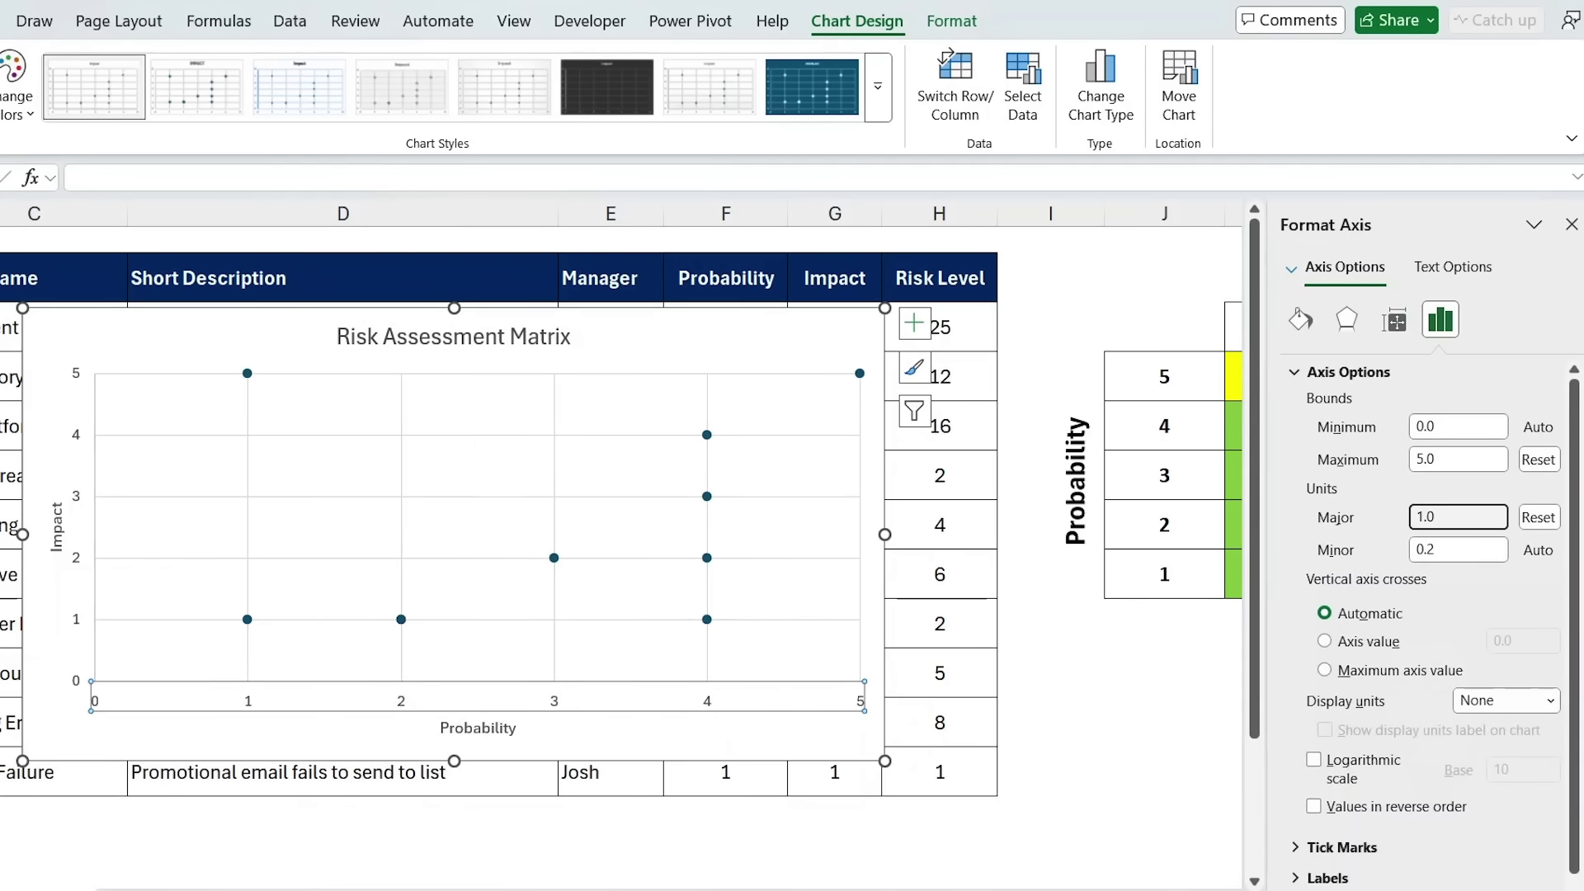
Delete the chart's gridlines
left_click(392, 442)
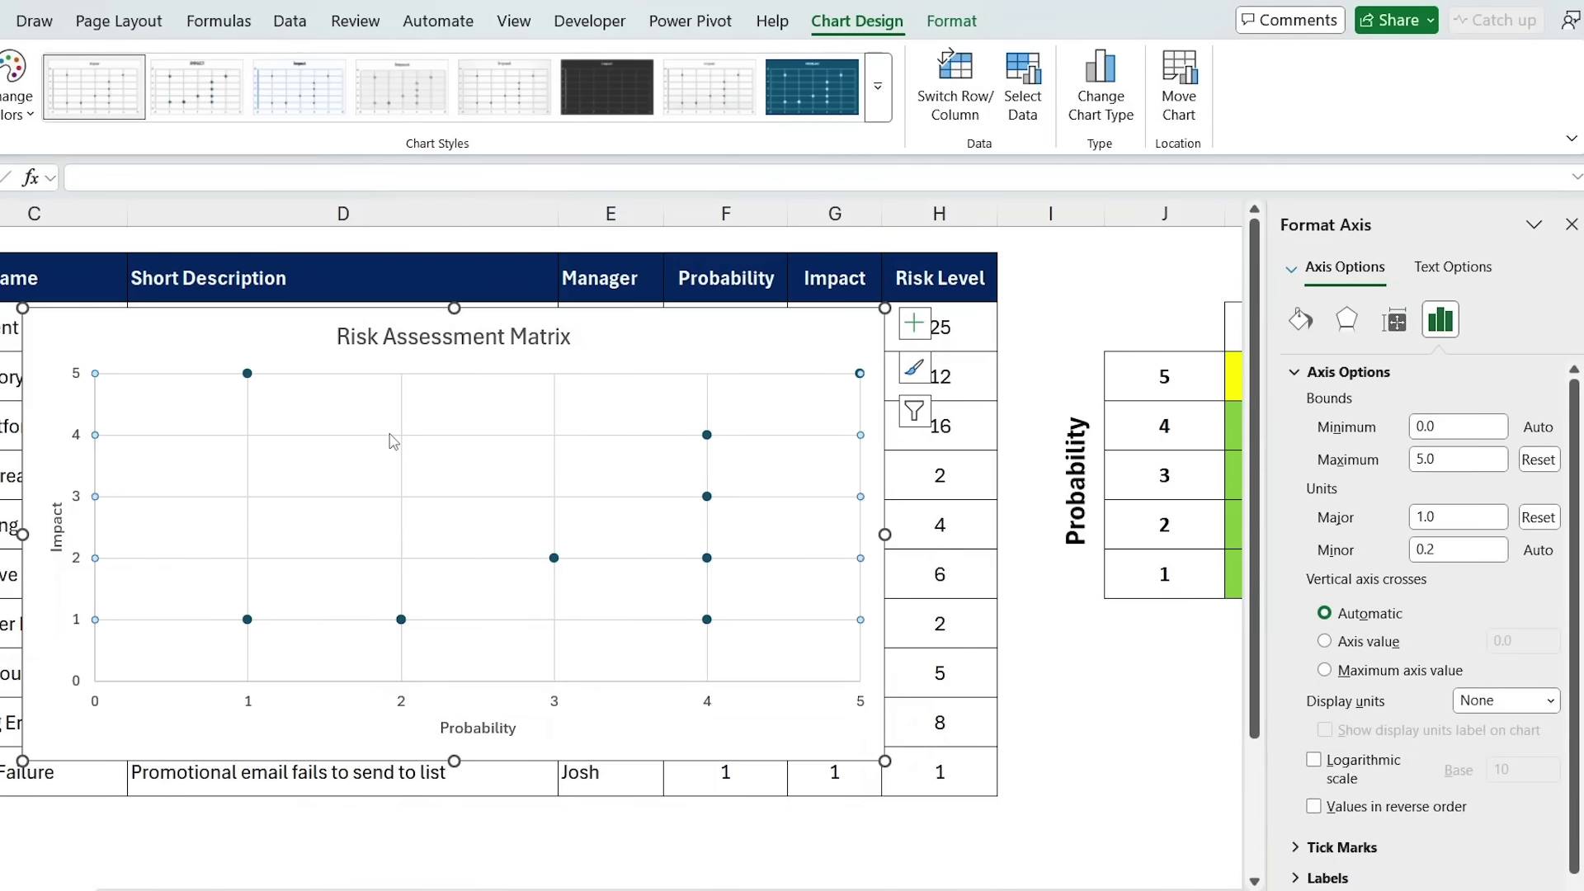
left_click(396, 419)
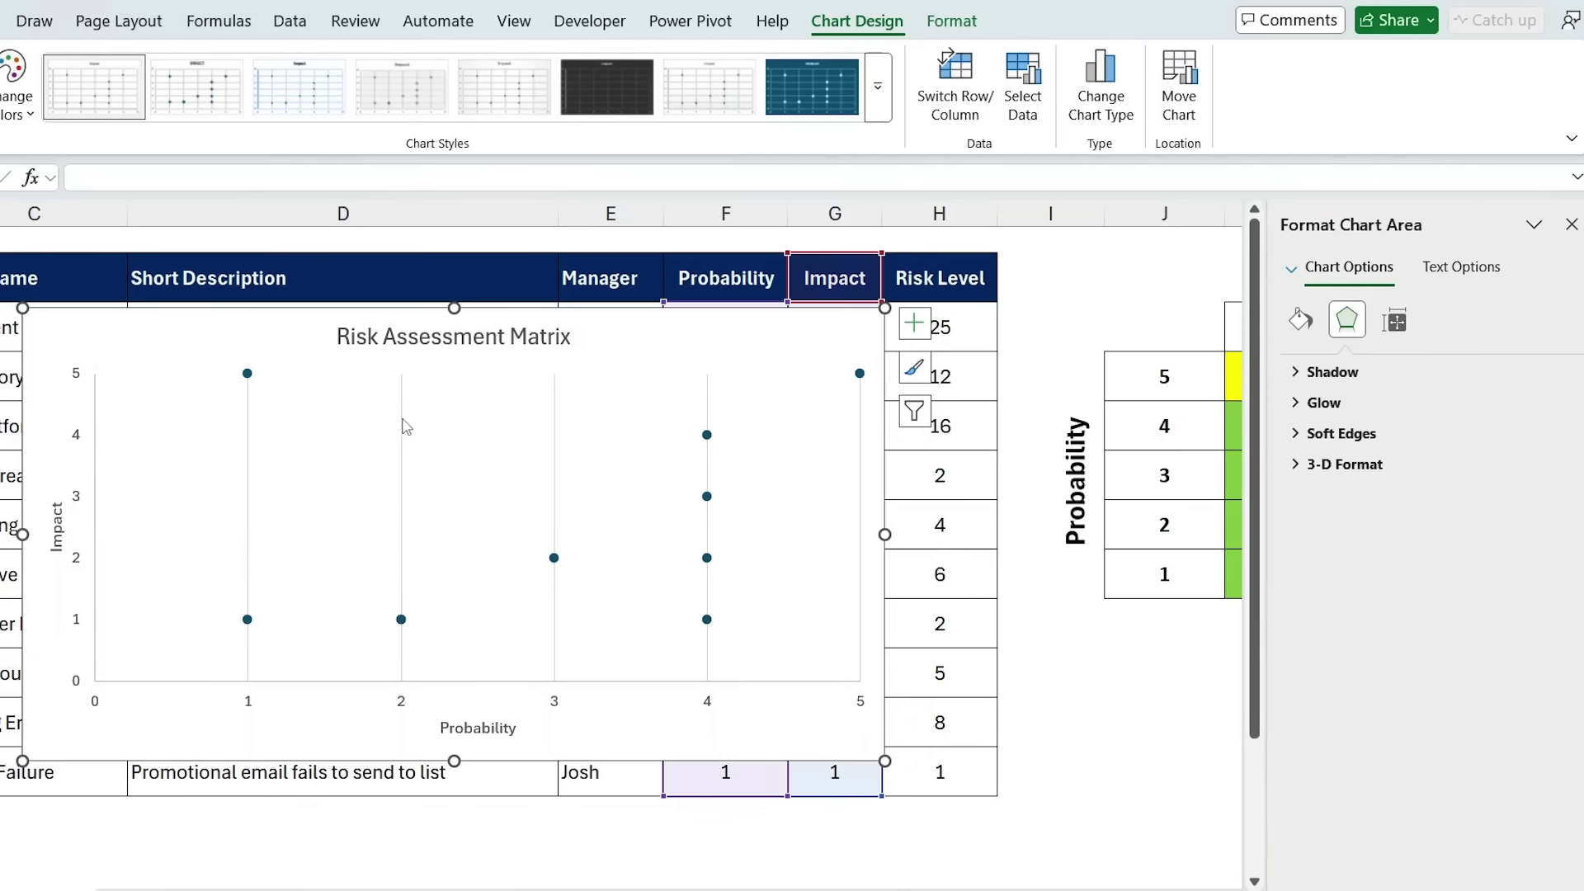
left_click(401, 422)
key("Delete")
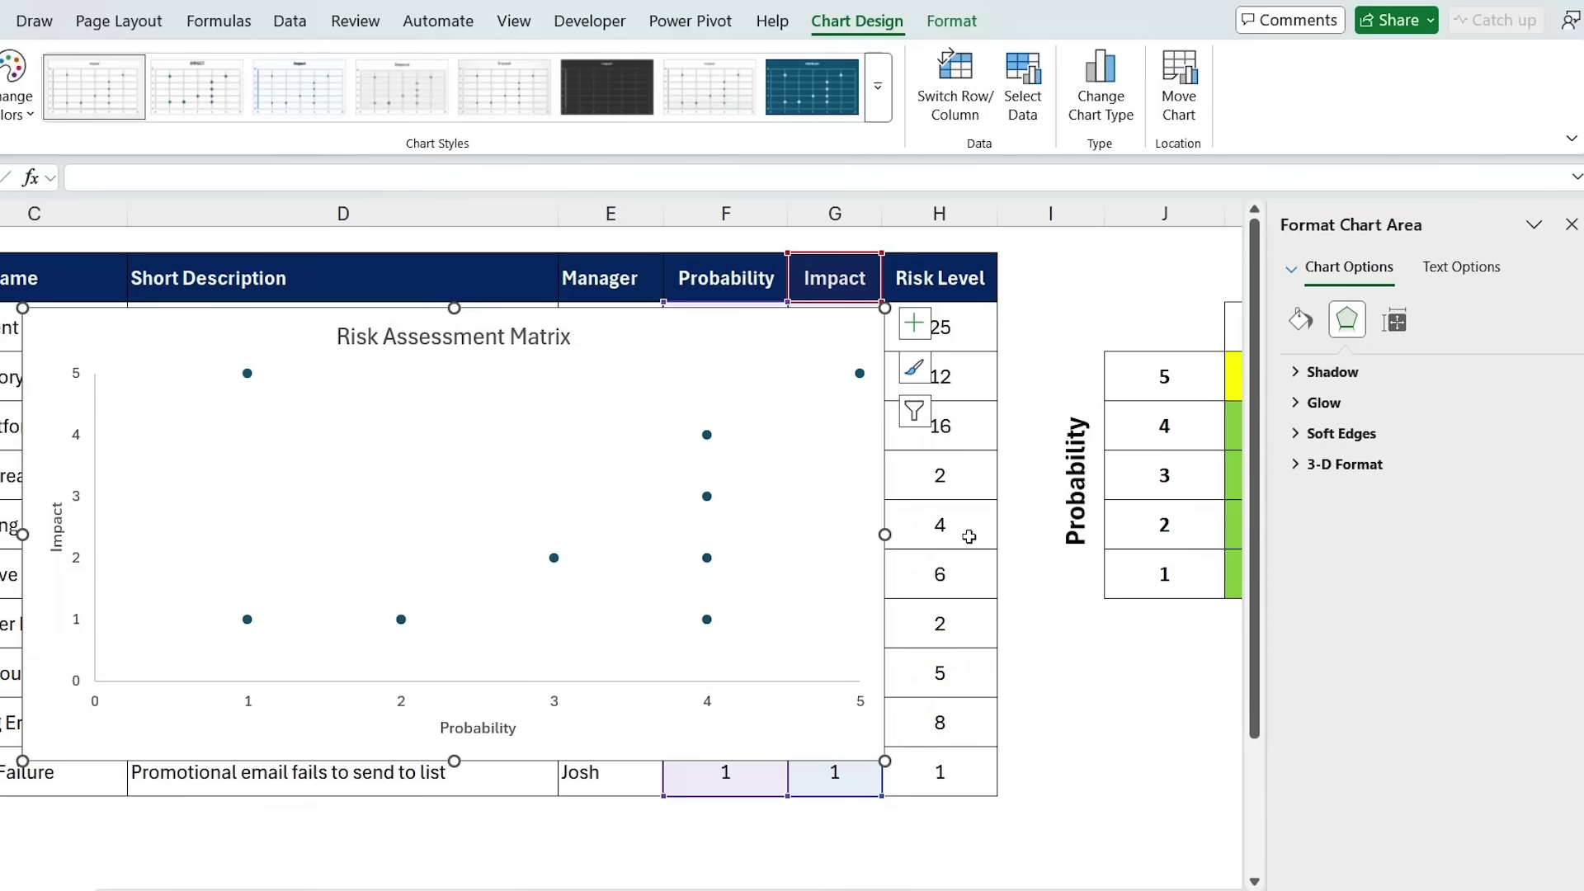
Give the chart's plot area a gradient fill
scroll(989, 539, "right", 5)
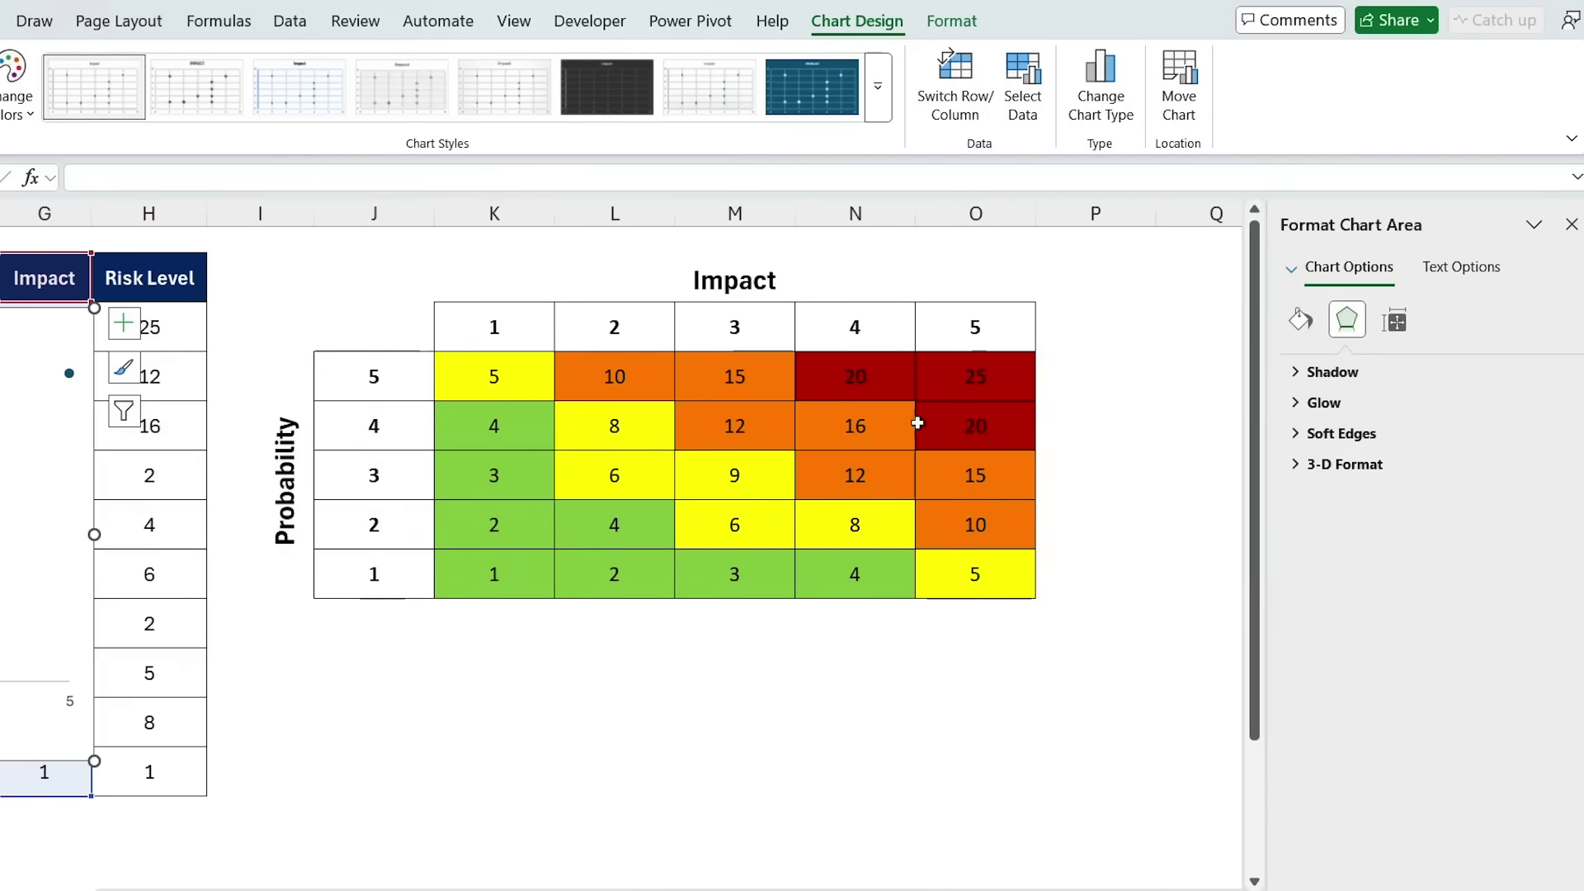
scroll(584, 702, "left", 5)
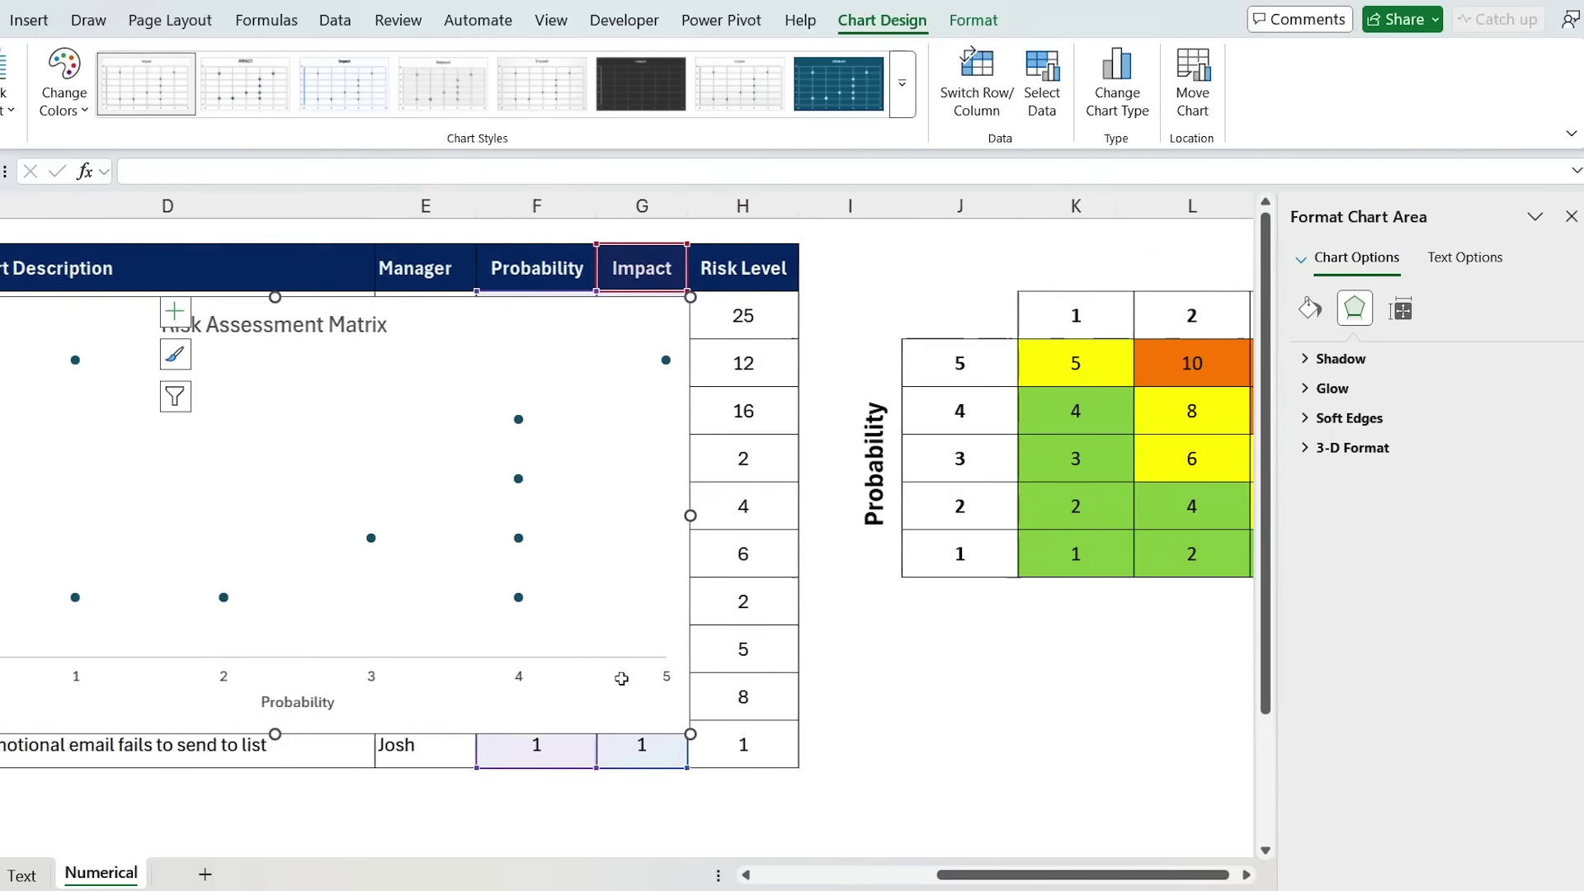
left_click(128, 621)
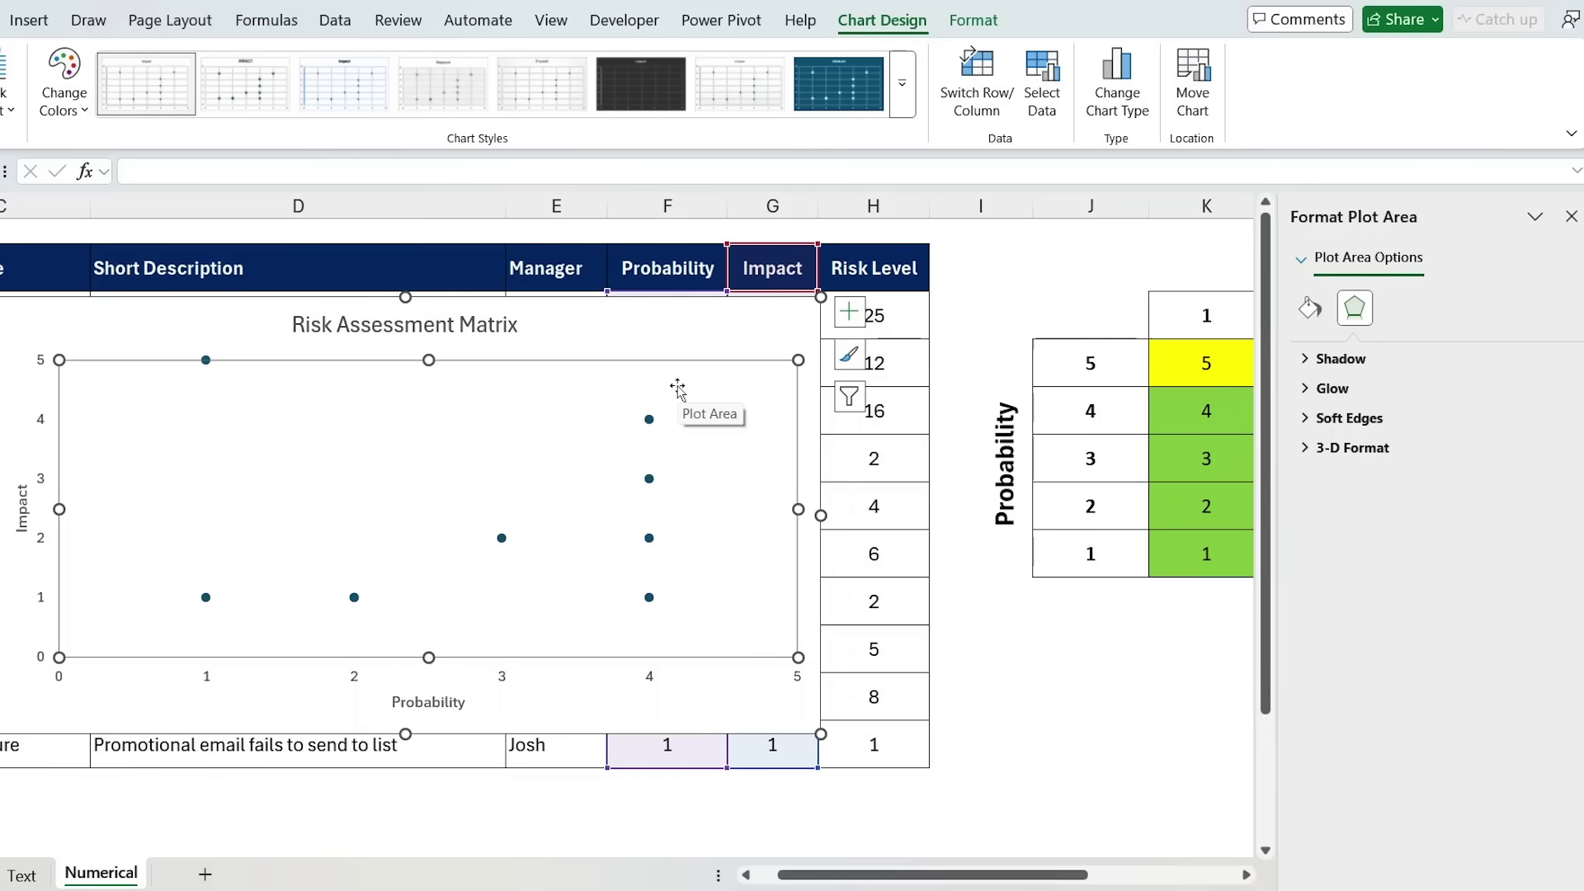
left_click(1311, 314)
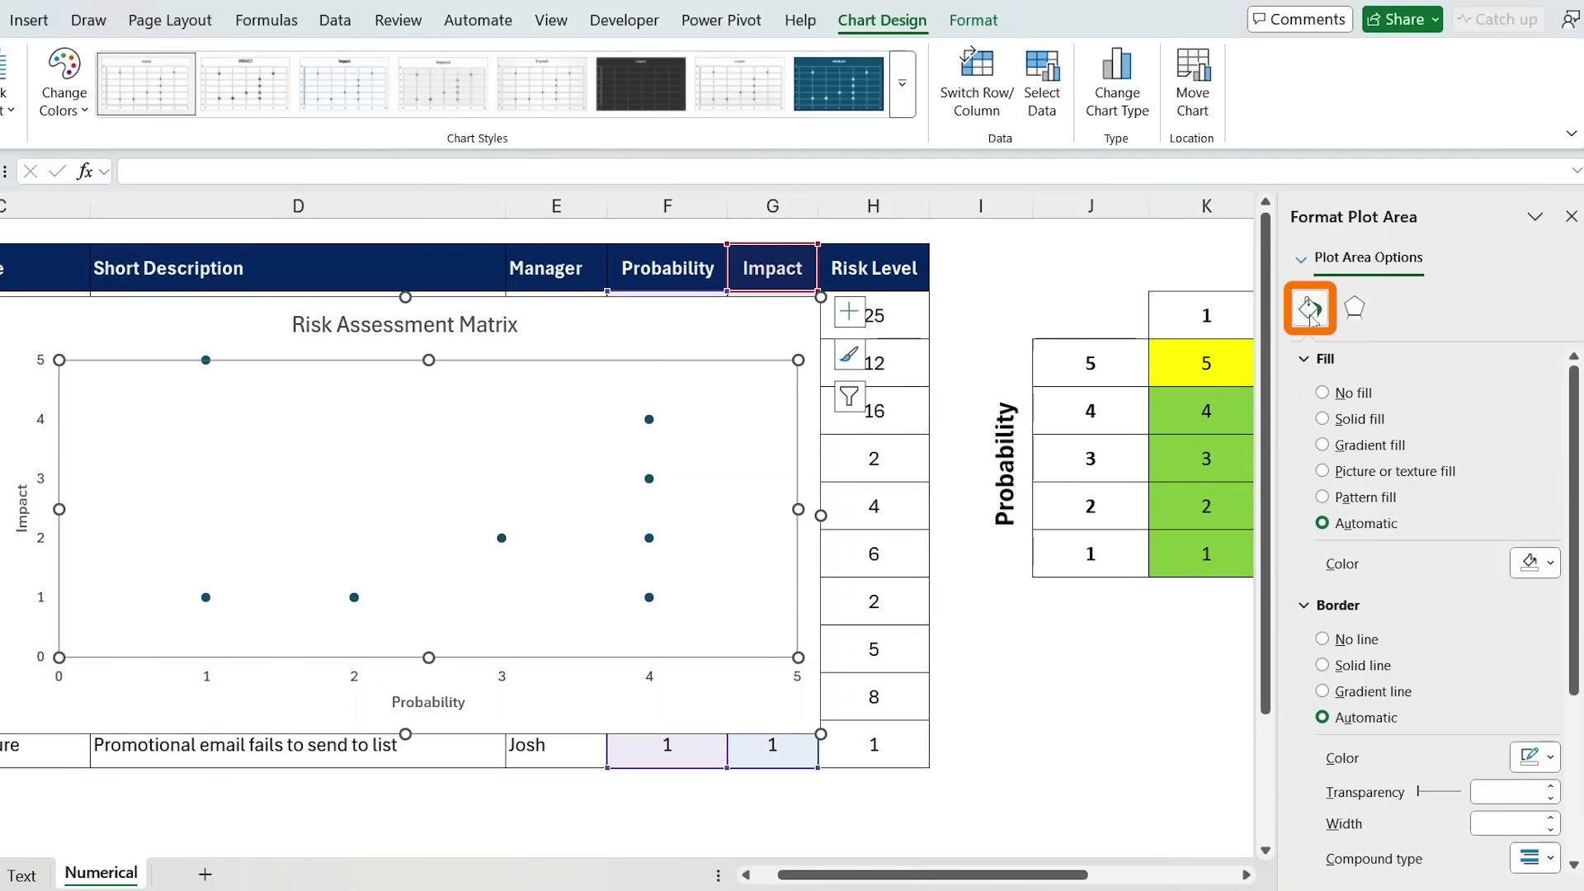
left_click(1371, 446)
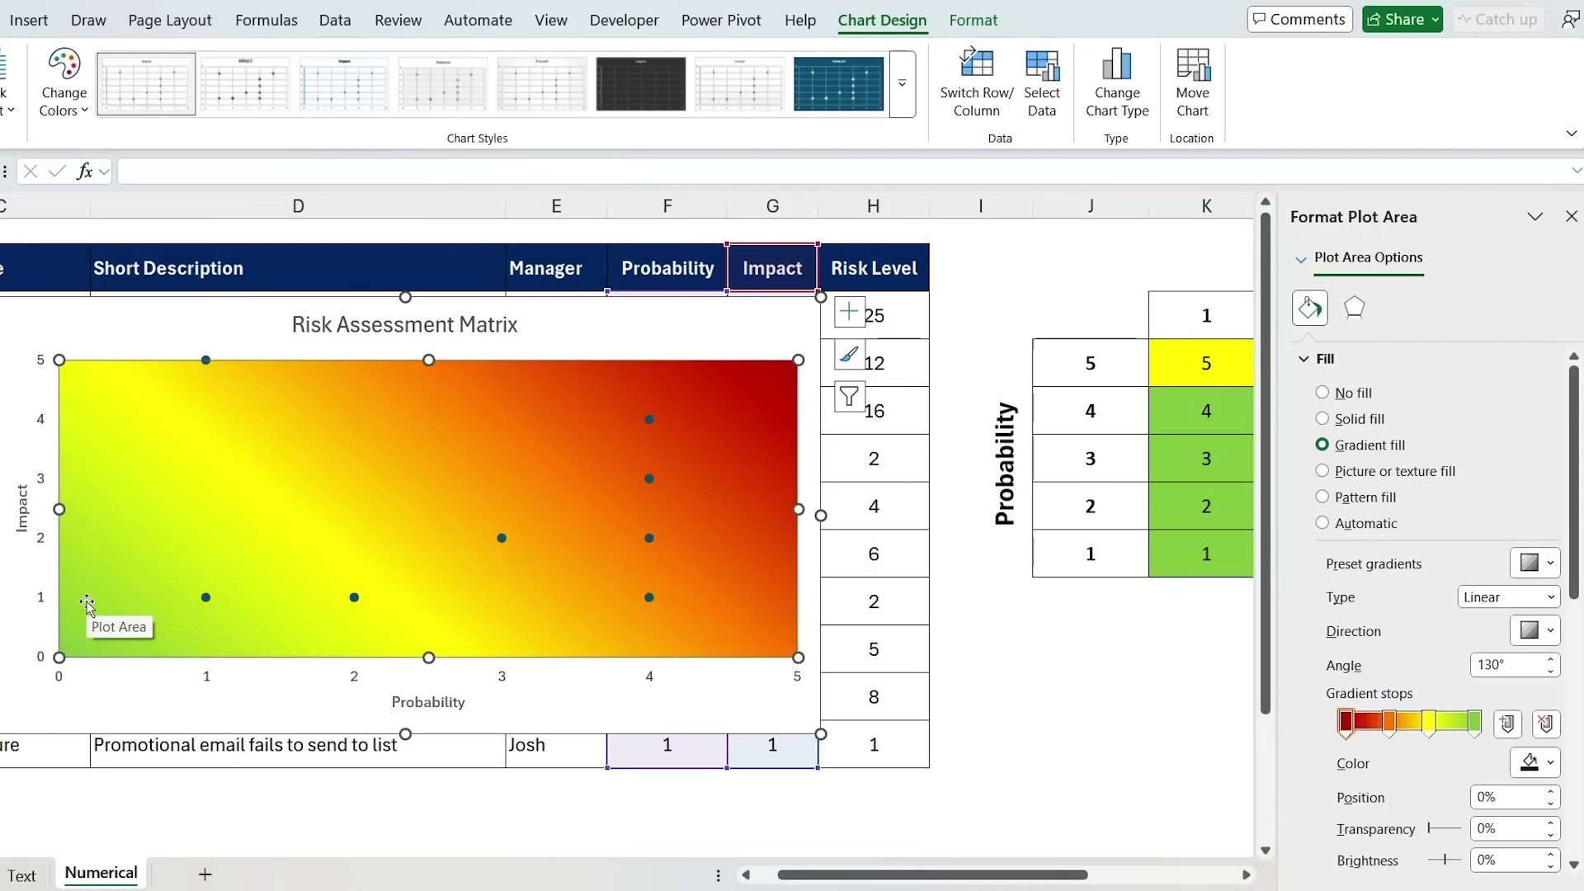
Make the last gradient stop light green and move the yellow stop to 67%
scroll(1443, 636, "down", 3)
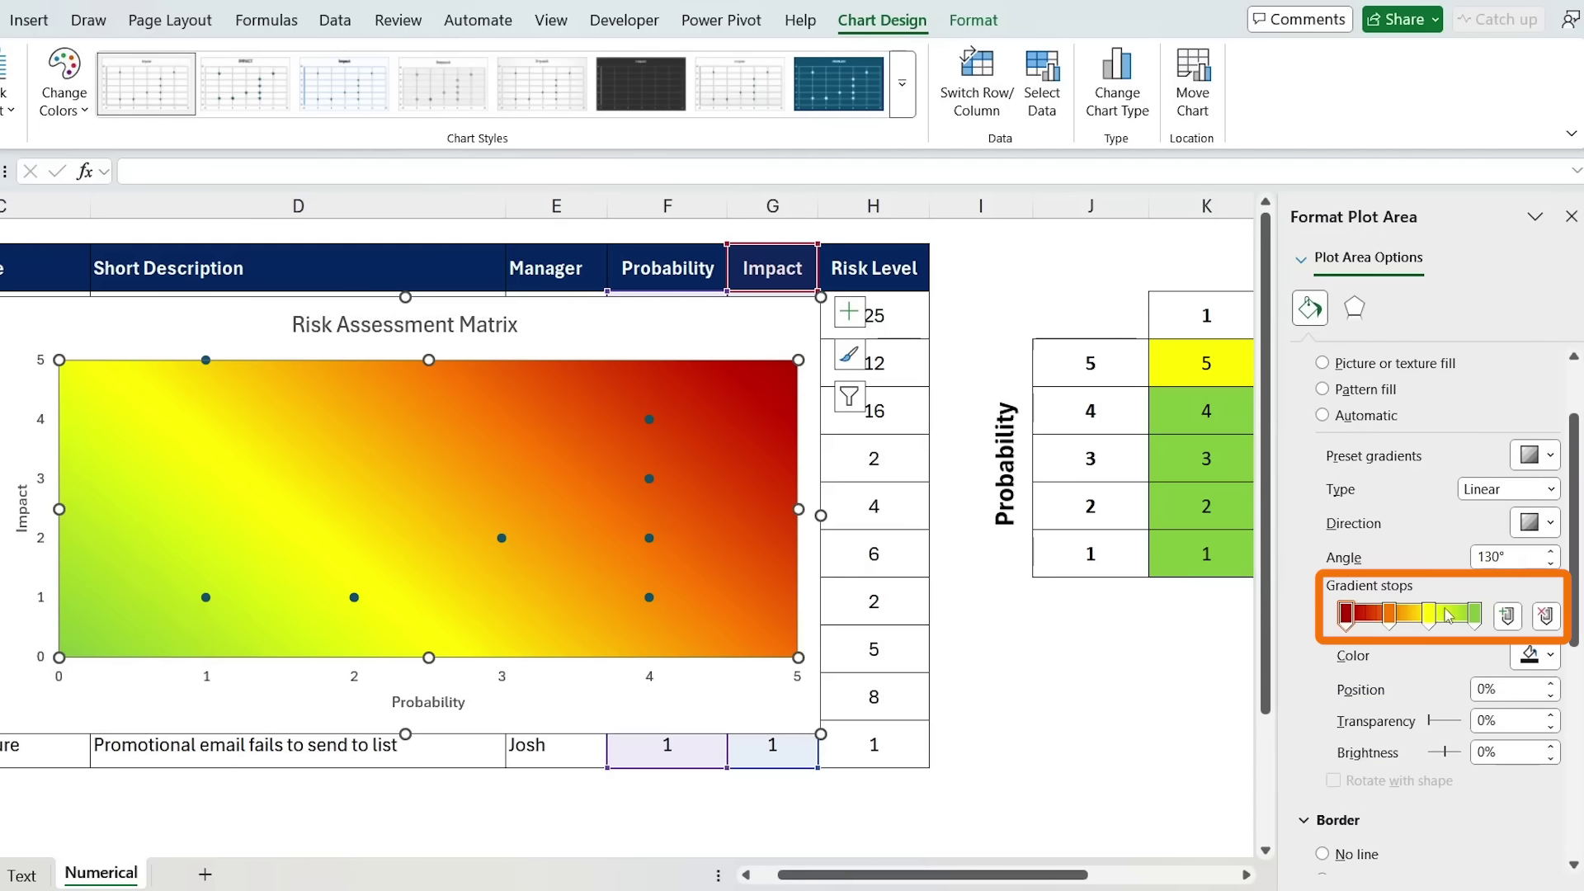
left_click(1474, 615)
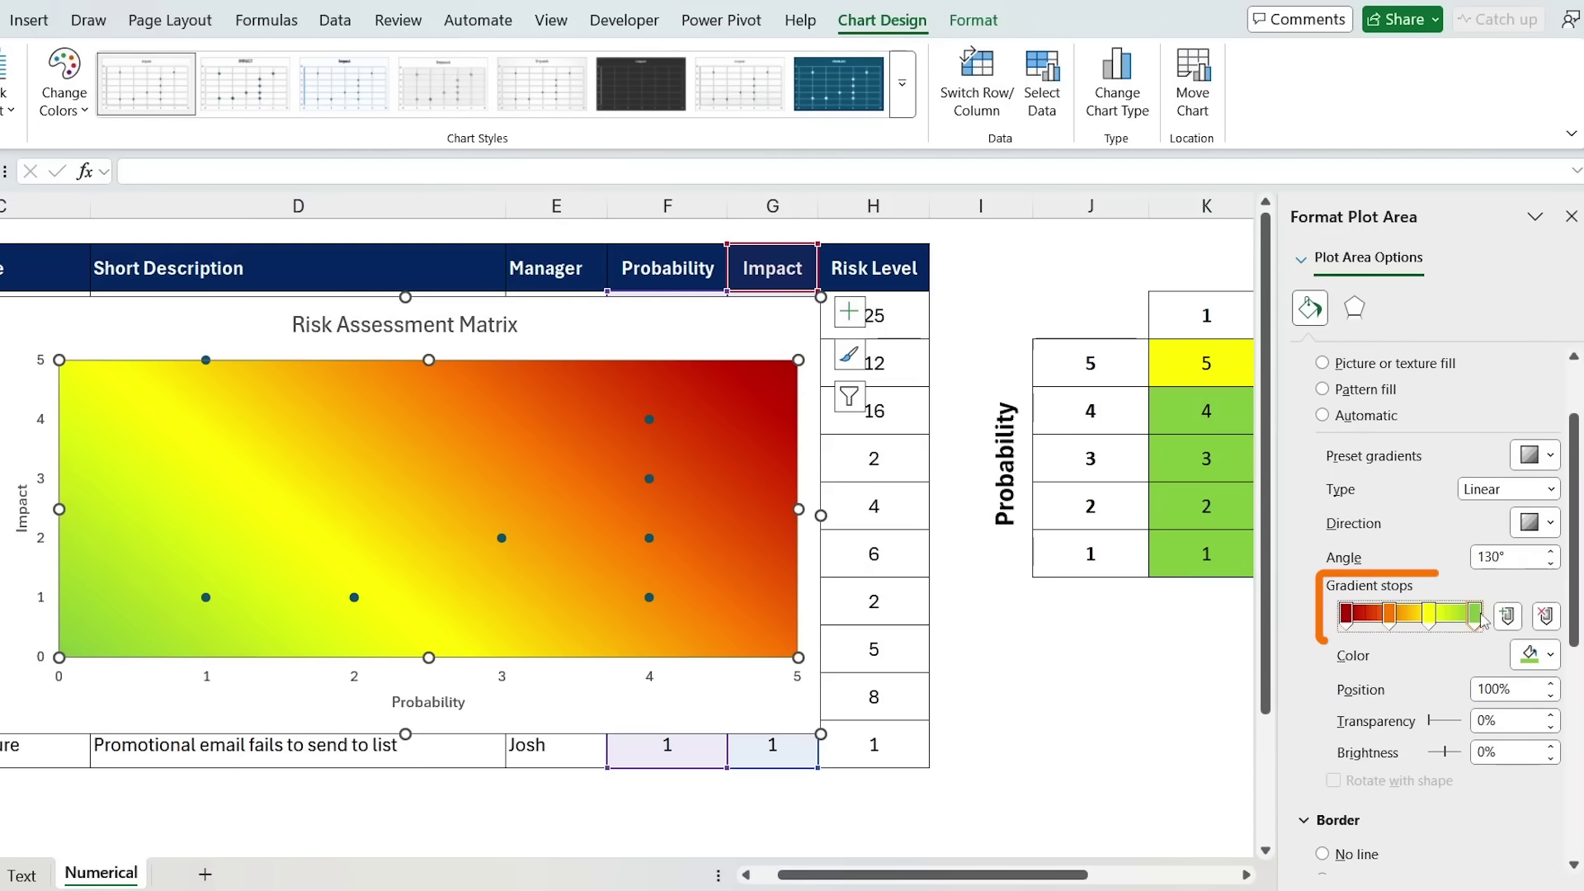
left_click(1551, 656)
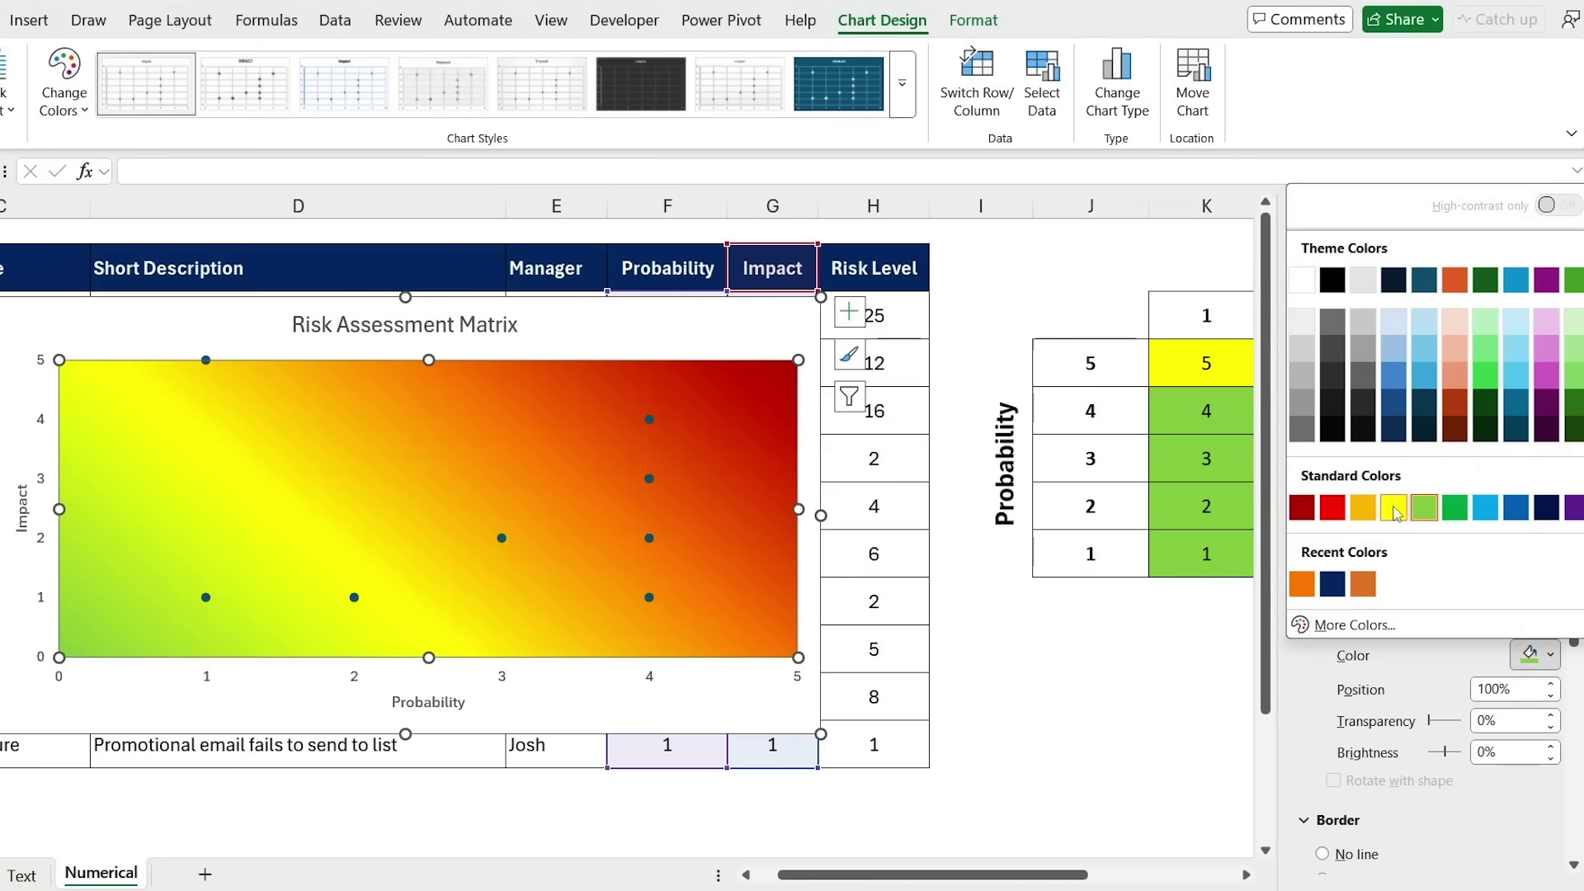
left_click(1515, 508)
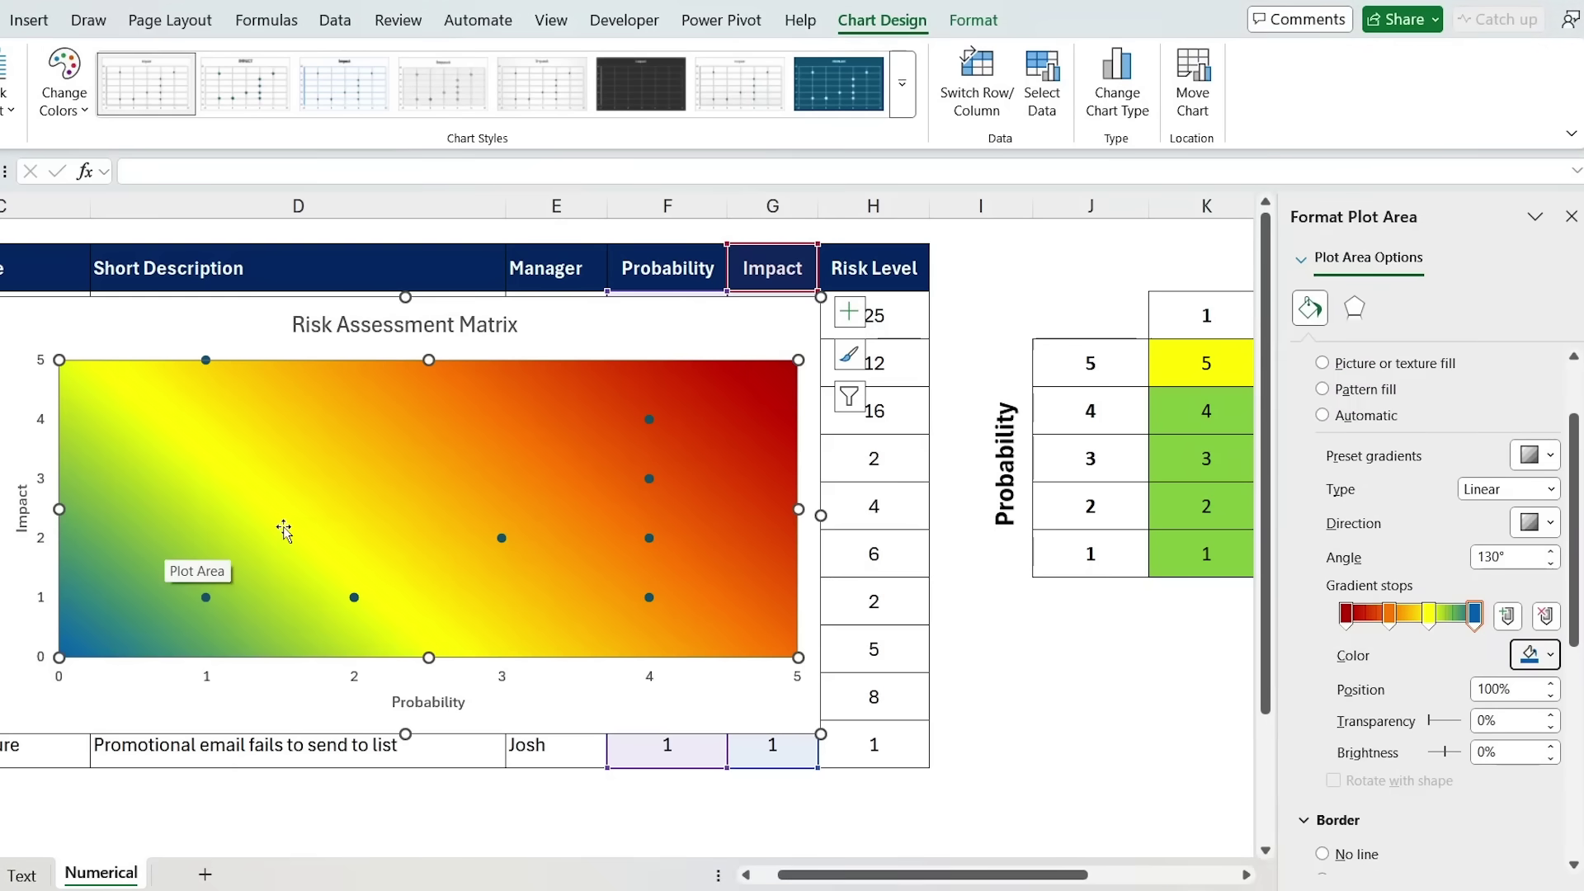
left_click(1551, 656)
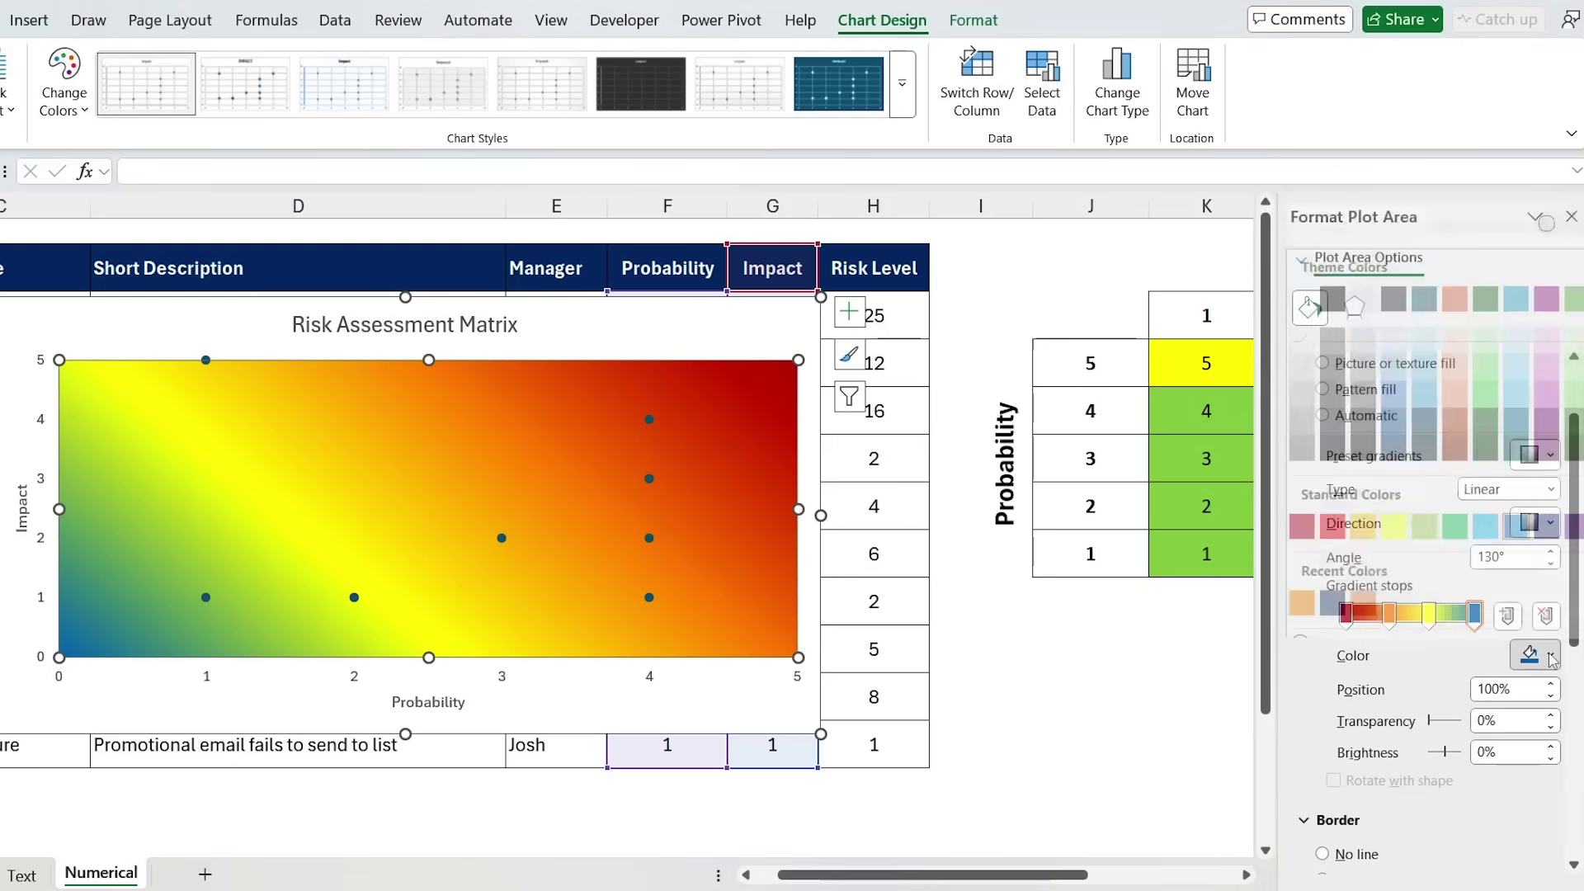
left_click(1428, 516)
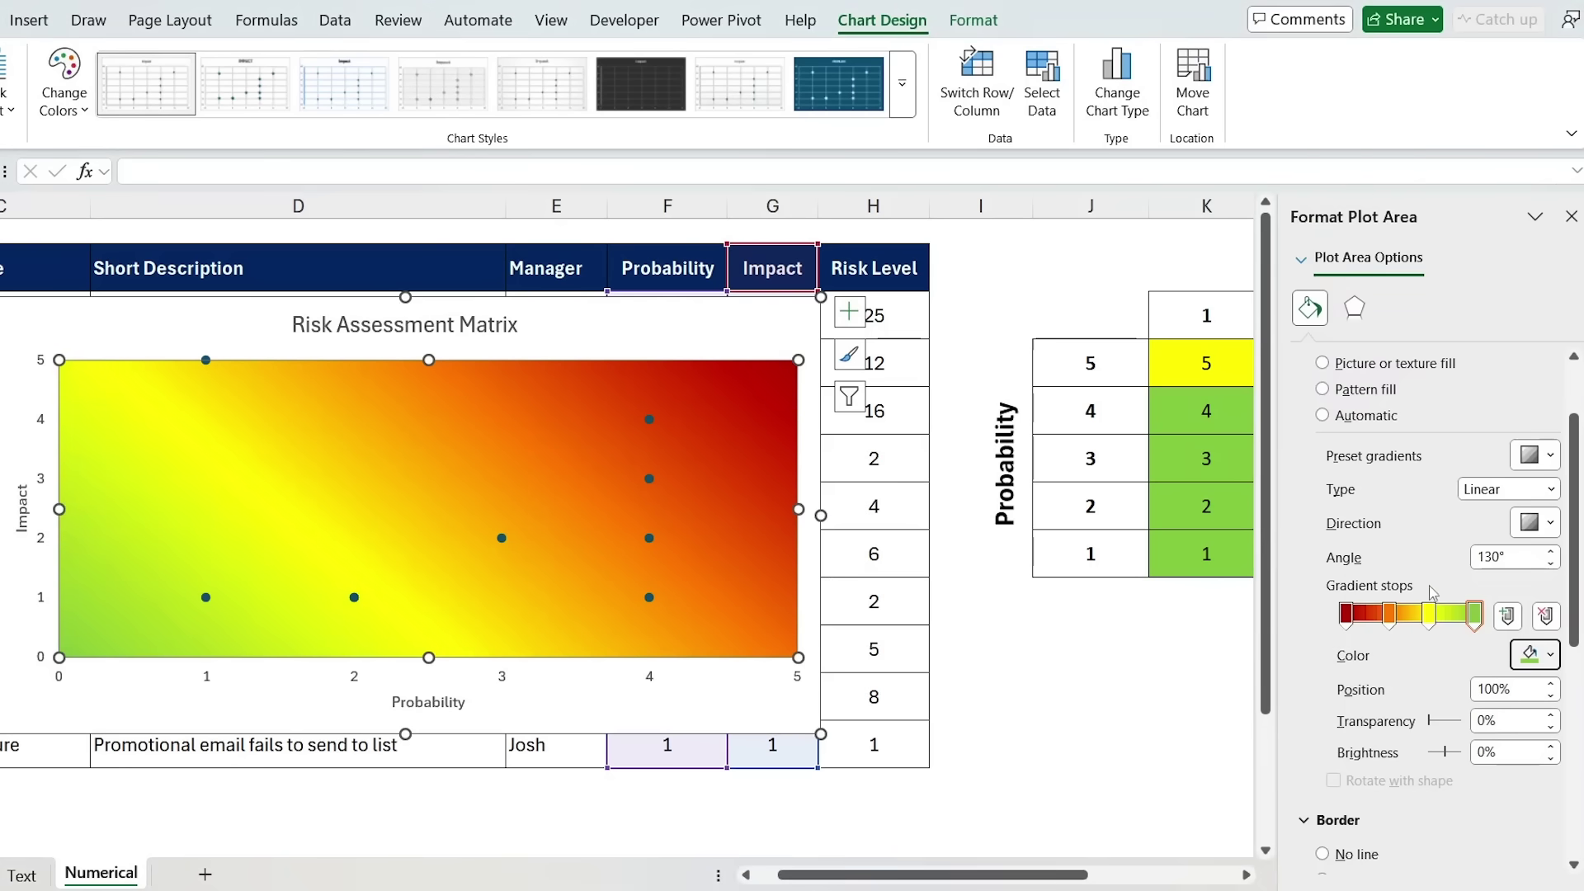
mouse_move(1430, 615)
left_mouse_down()
mouse_move(1452, 617)
mouse_move(1405, 623)
left_mouse_up()
left_click_drag(1409, 618, 1432, 618)
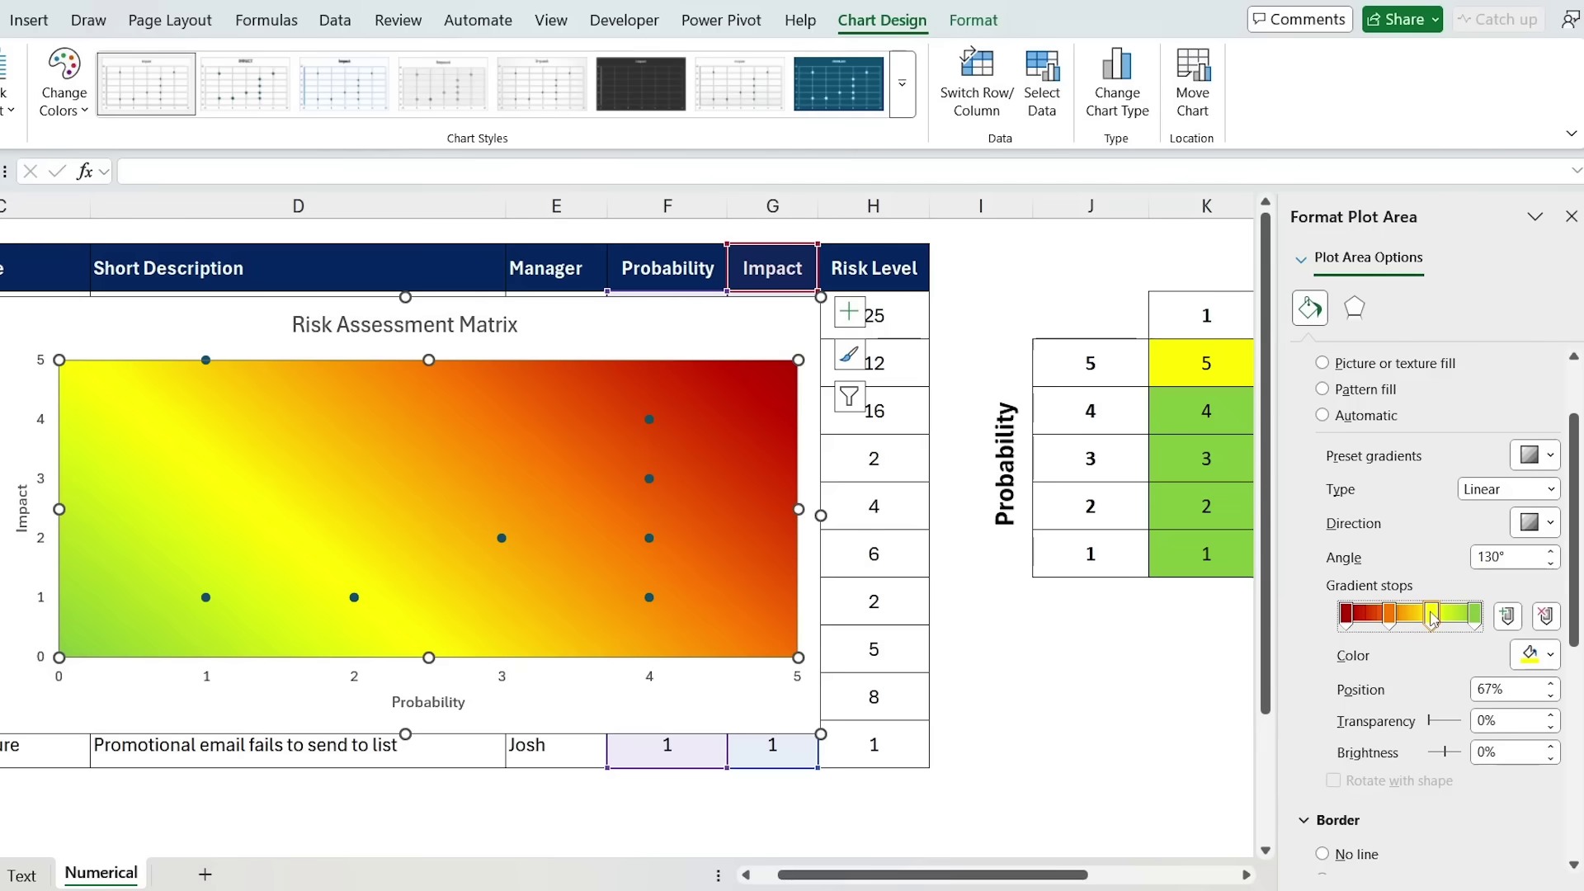
Set the gradient angle to 135°
left_click(1394, 555)
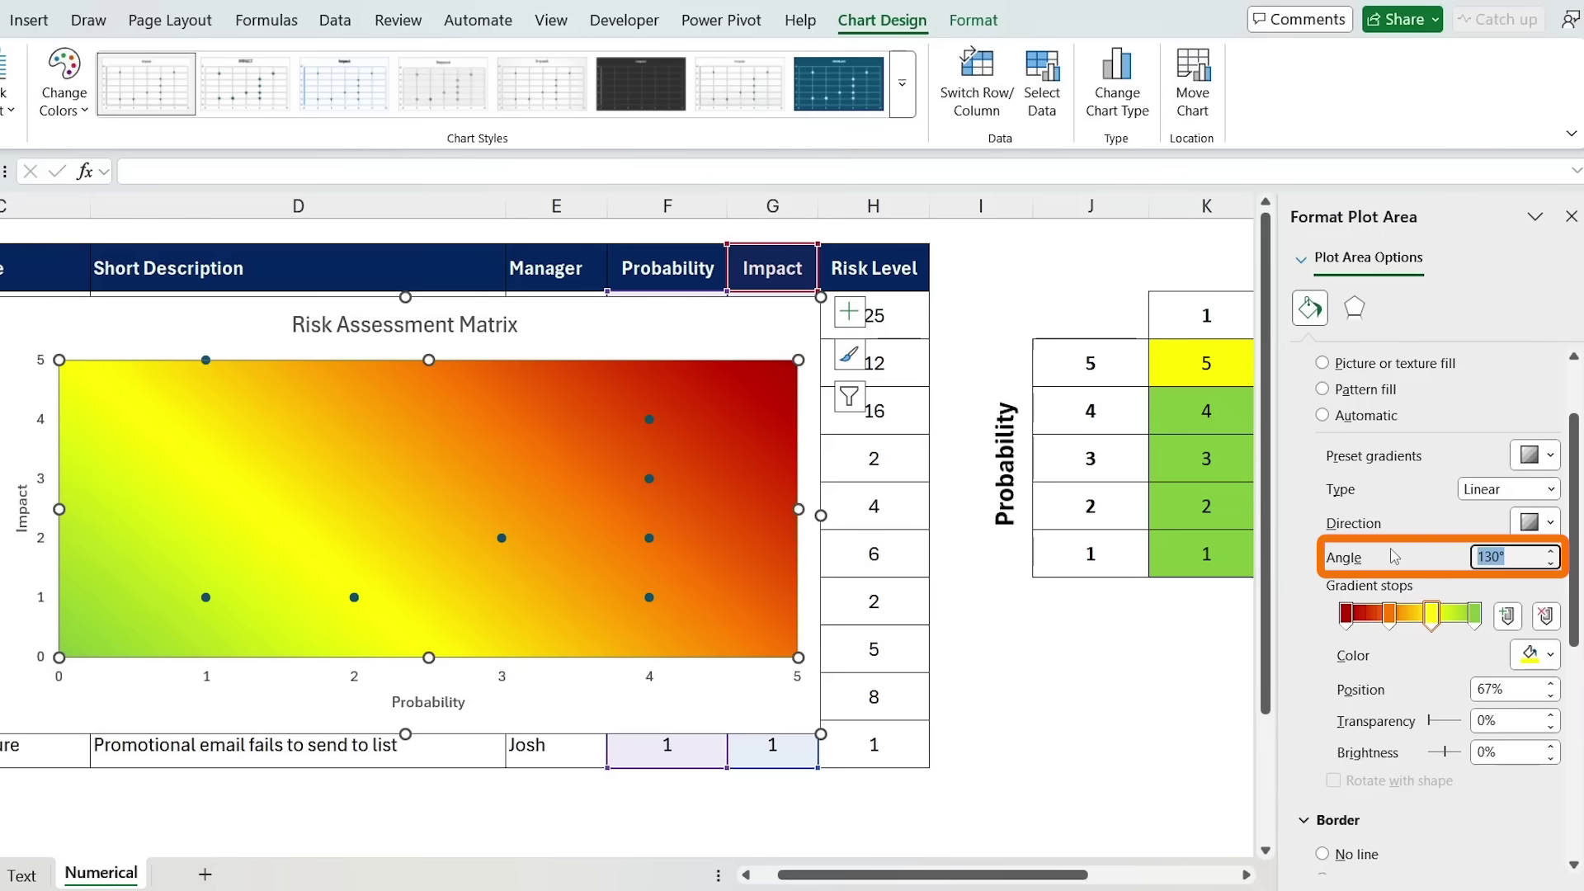
type("90")
key("Return")
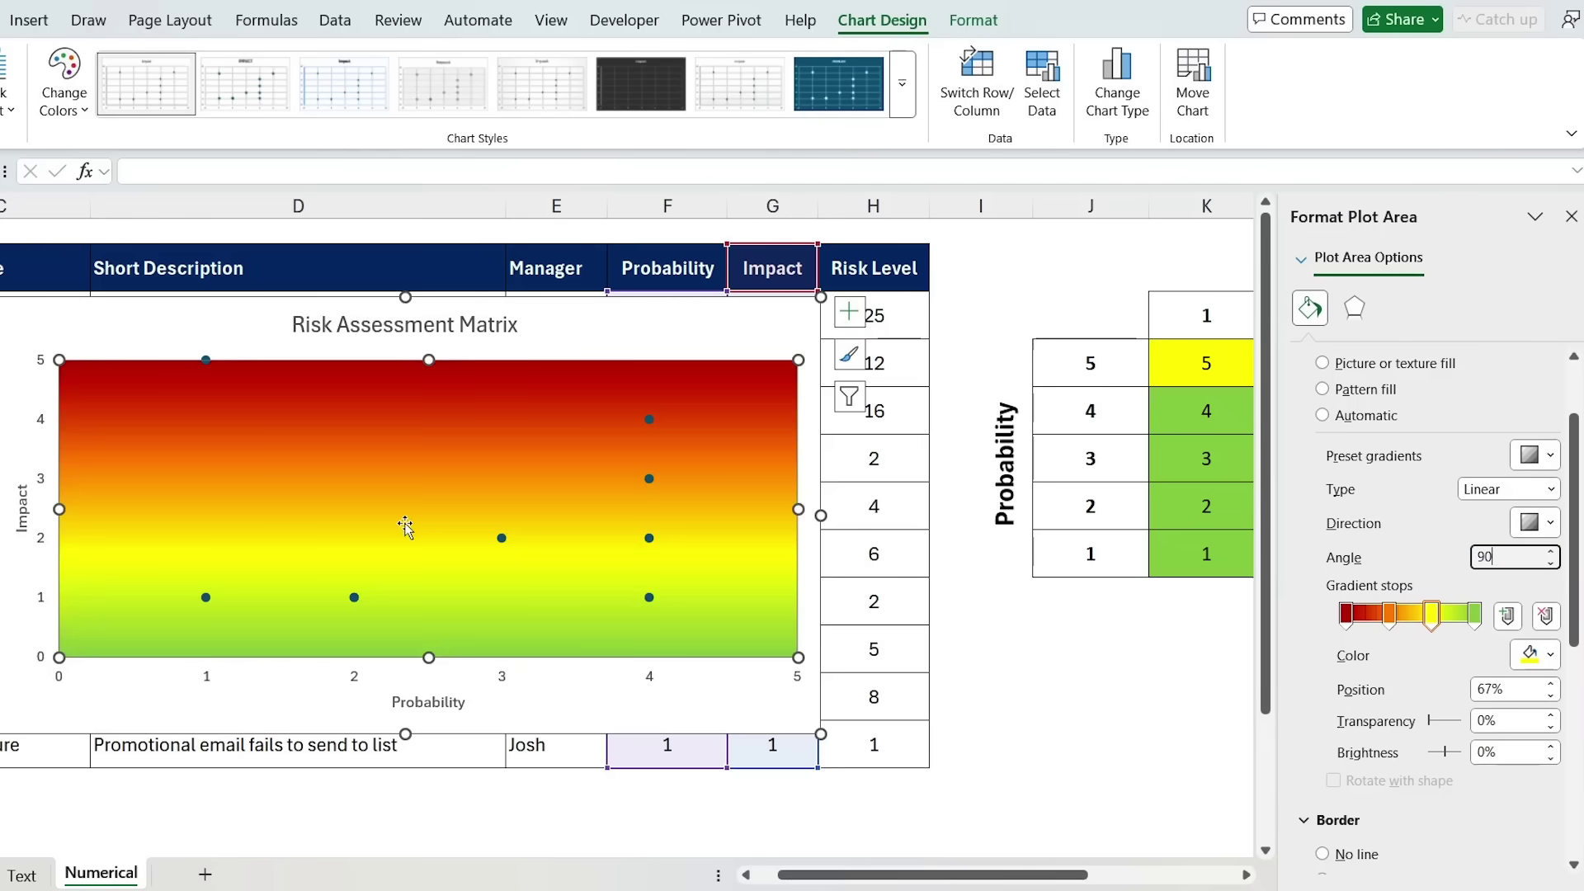
key("BackSpace")
key("BackSpace")
type("130")
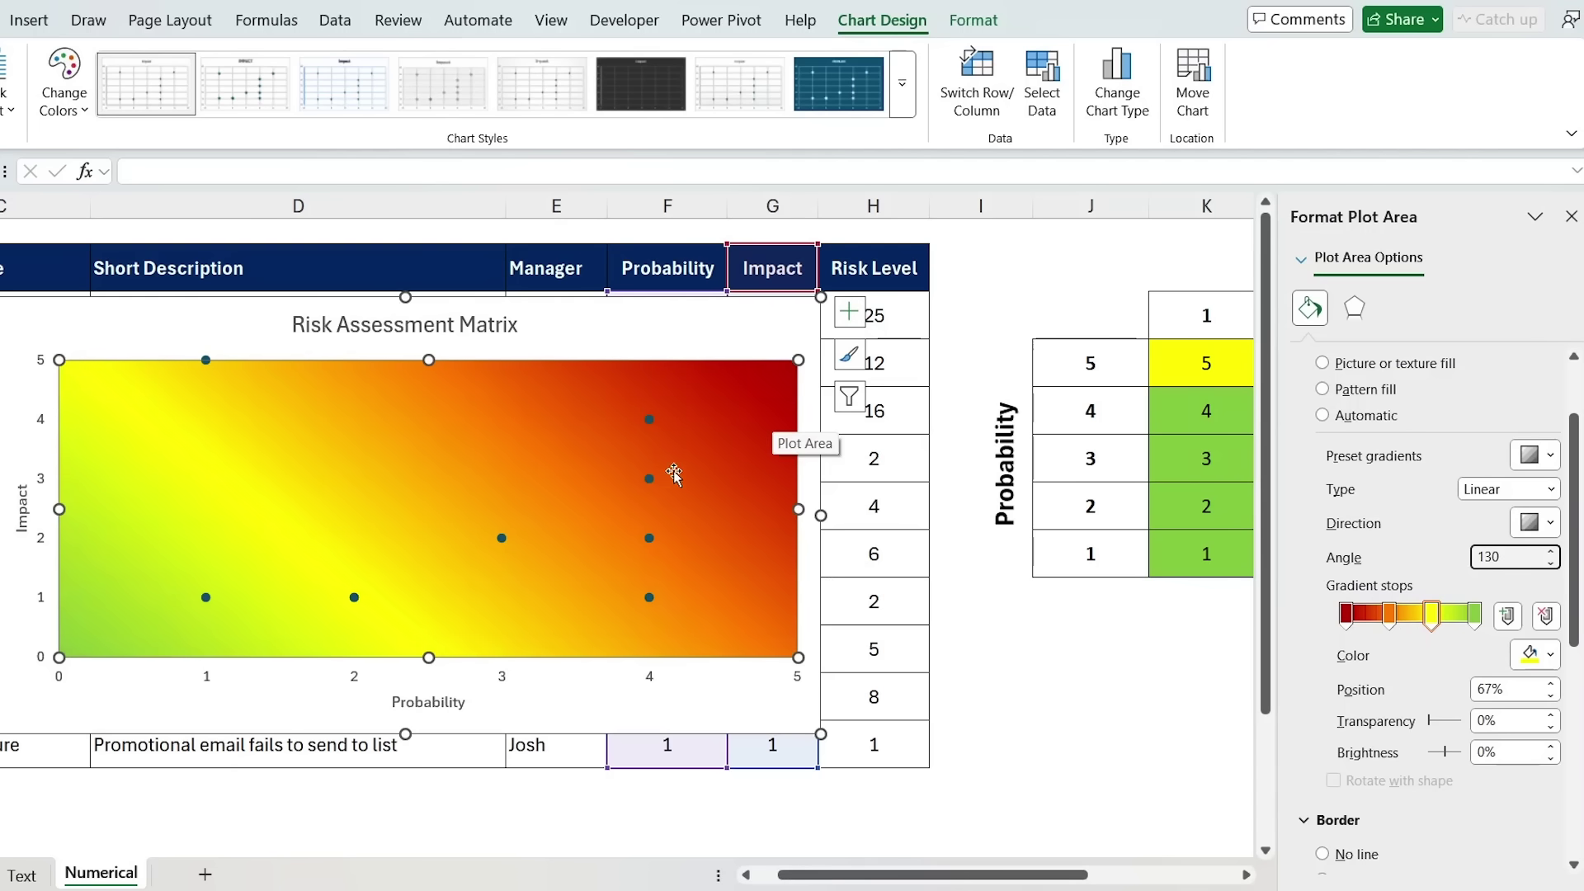
key("BackSpace")
type("5")
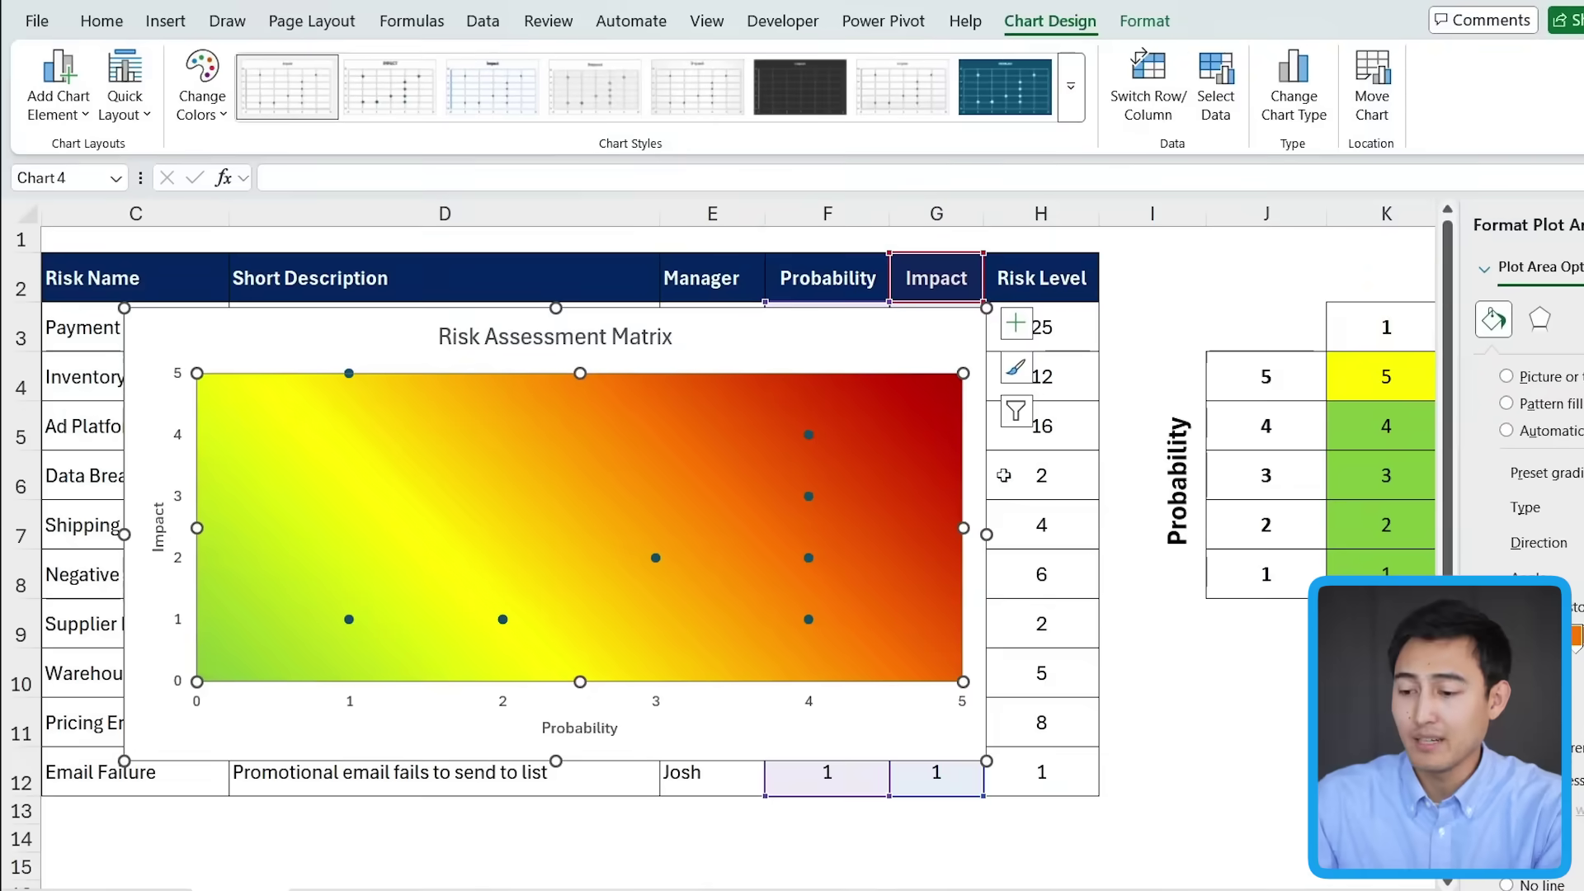
Move the chart right and add value data labels to the risk points
left_click(810, 437)
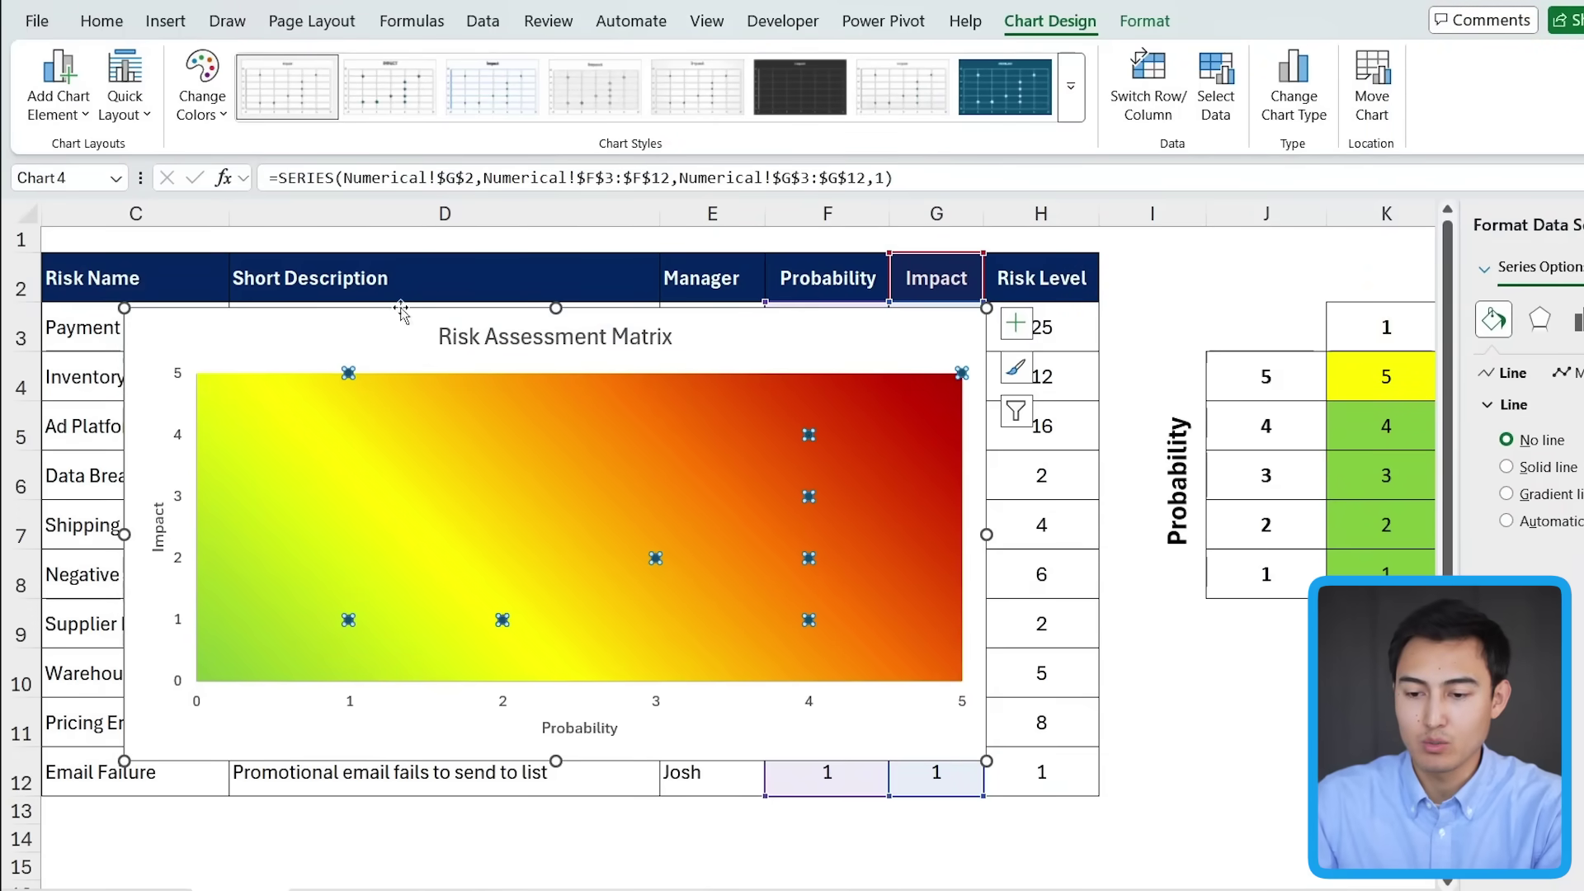
left_click_drag(334, 327, 498, 330)
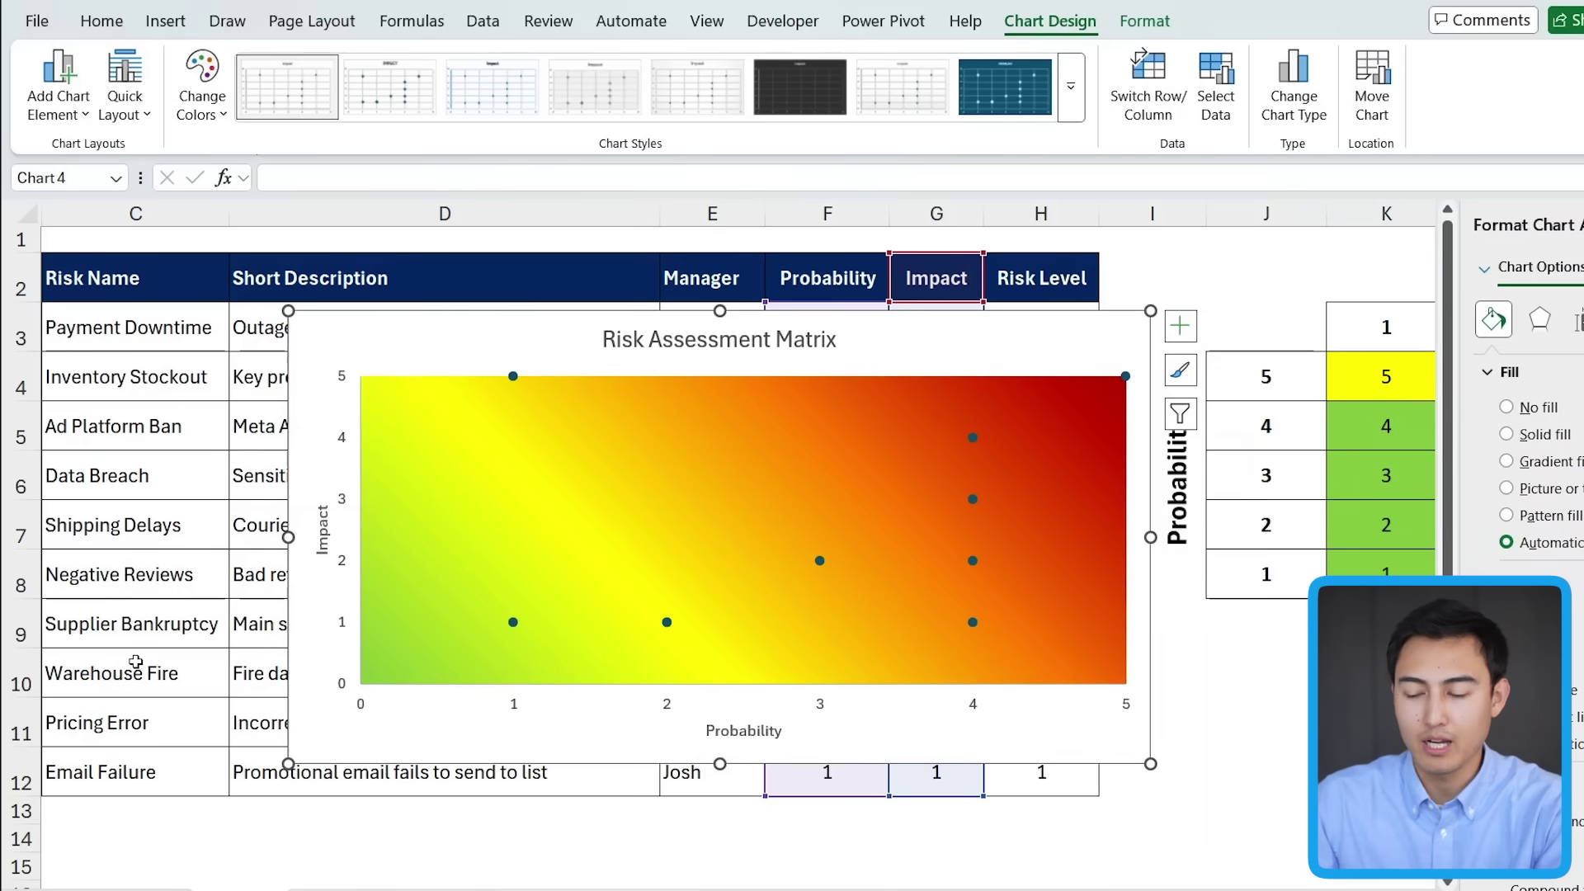
left_click(973, 438)
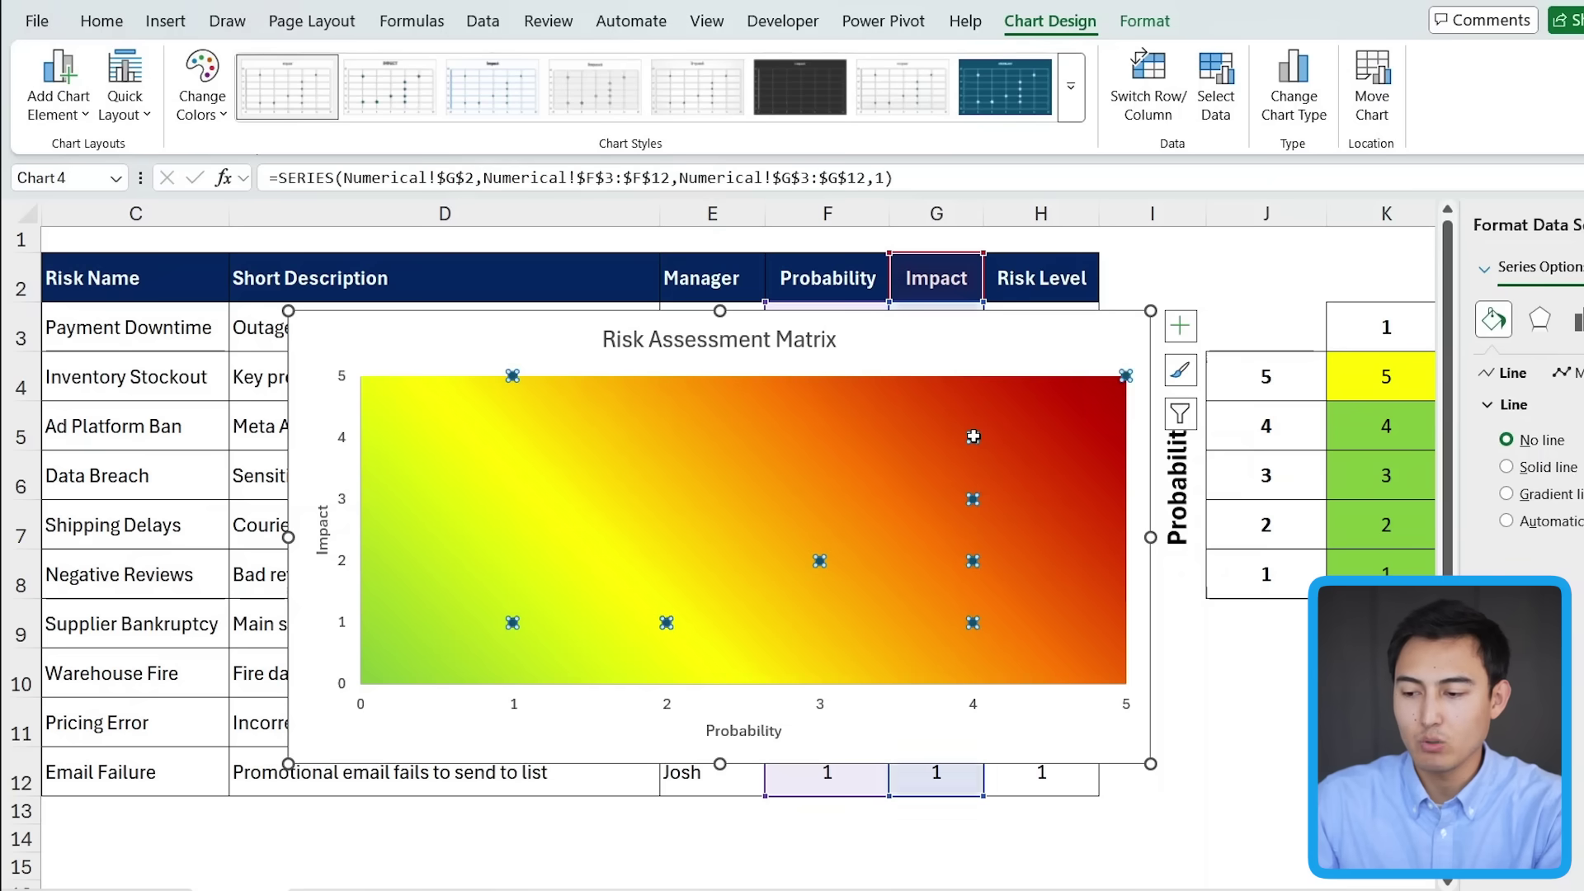
right_click(974, 437)
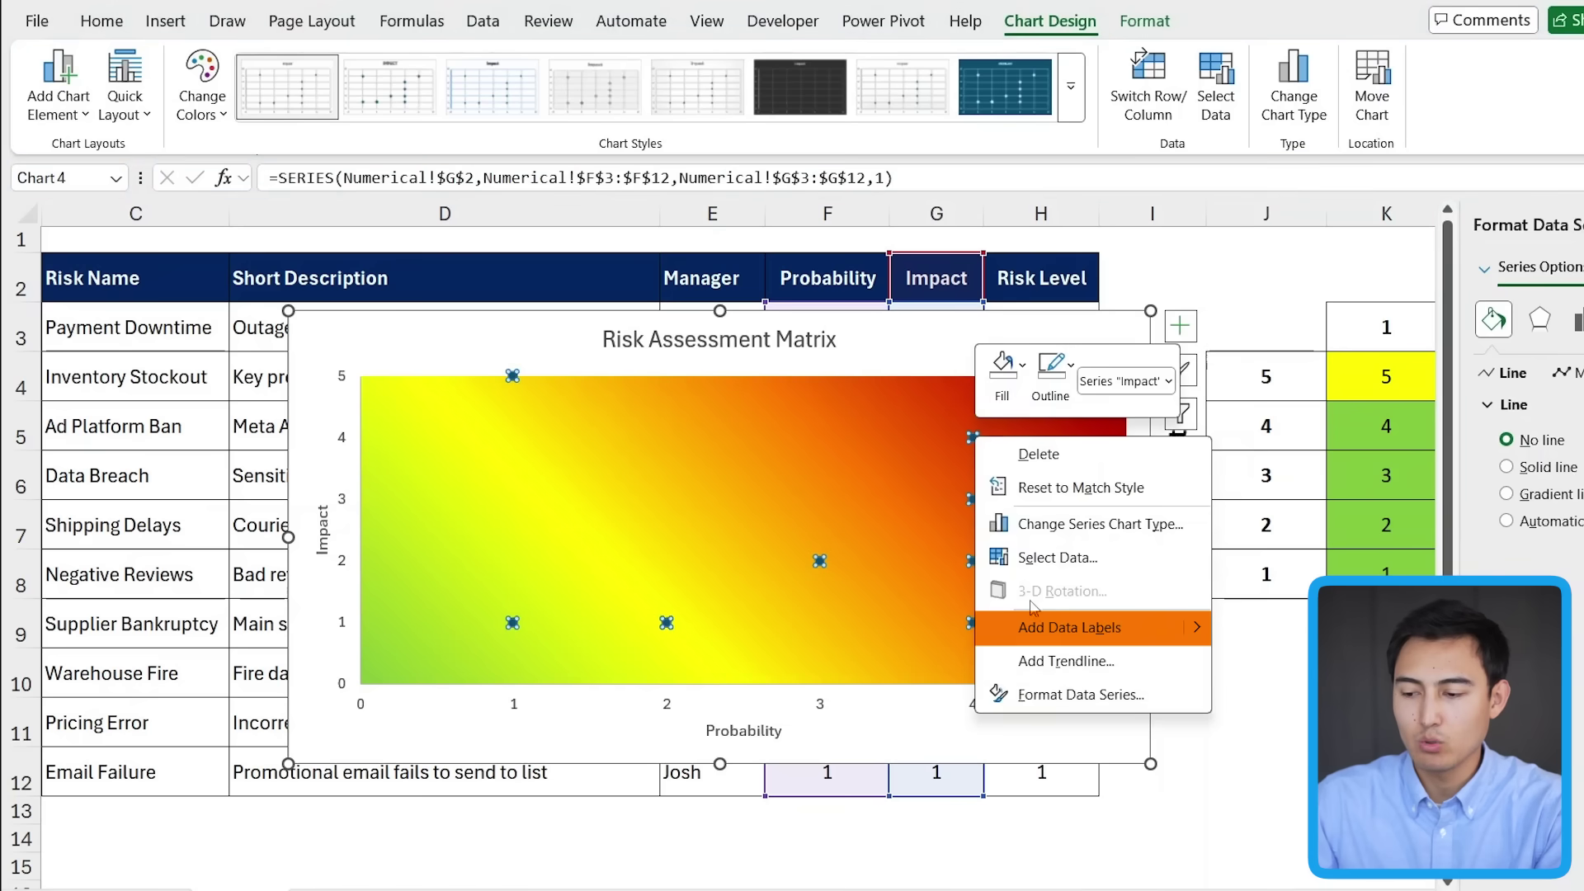
left_click(1051, 628)
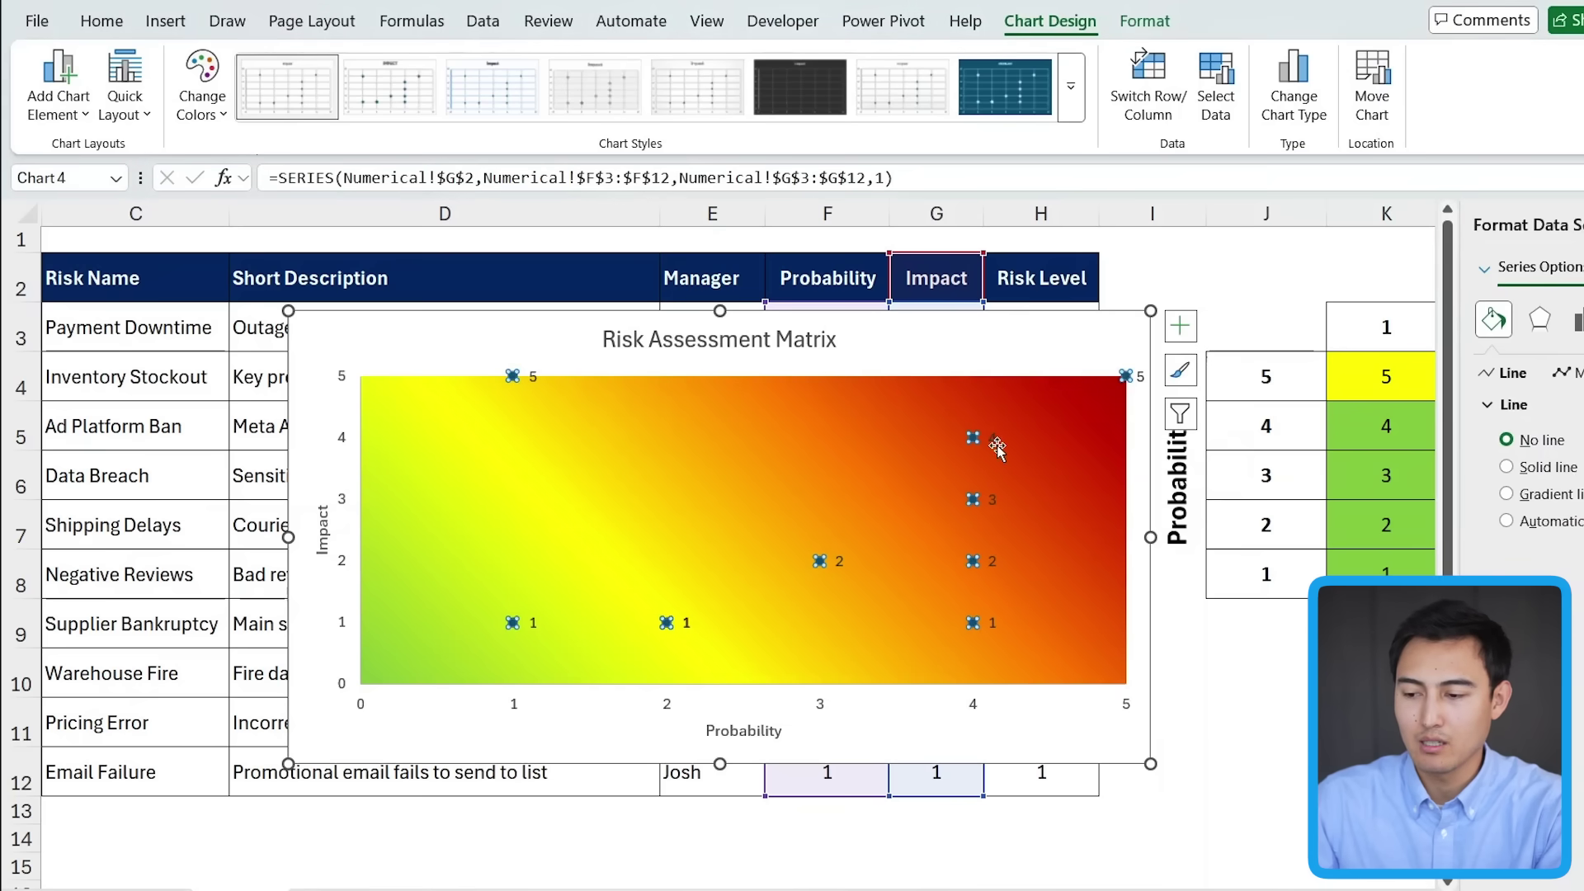
Make the data labels show risk names from cells C3:C12, keeping the values
left_click(995, 447)
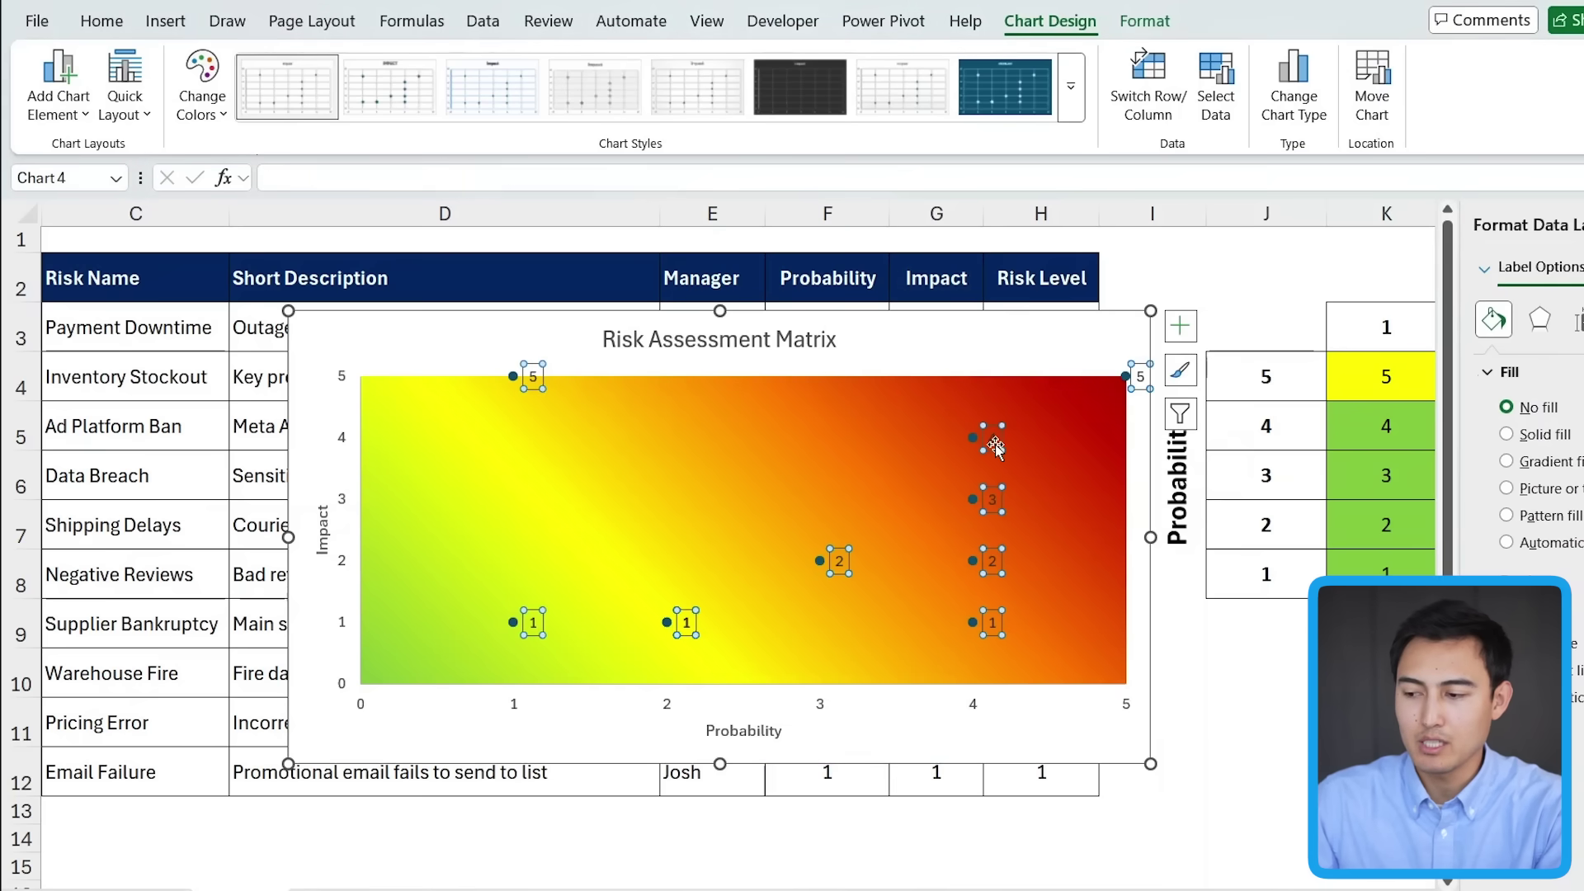
right_click(996, 447)
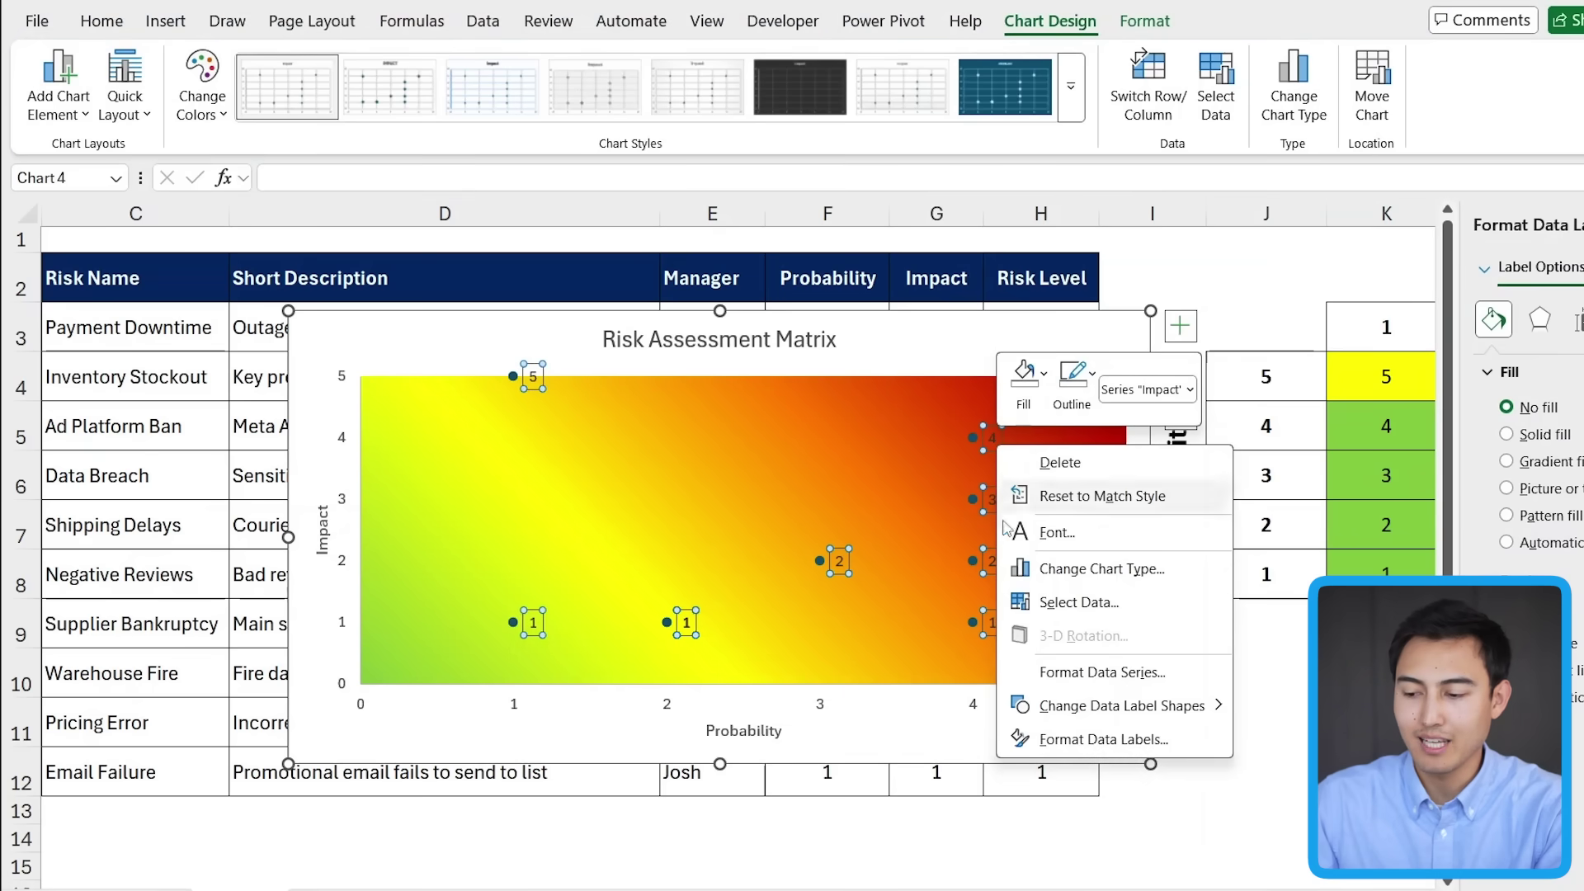
left_click(1078, 739)
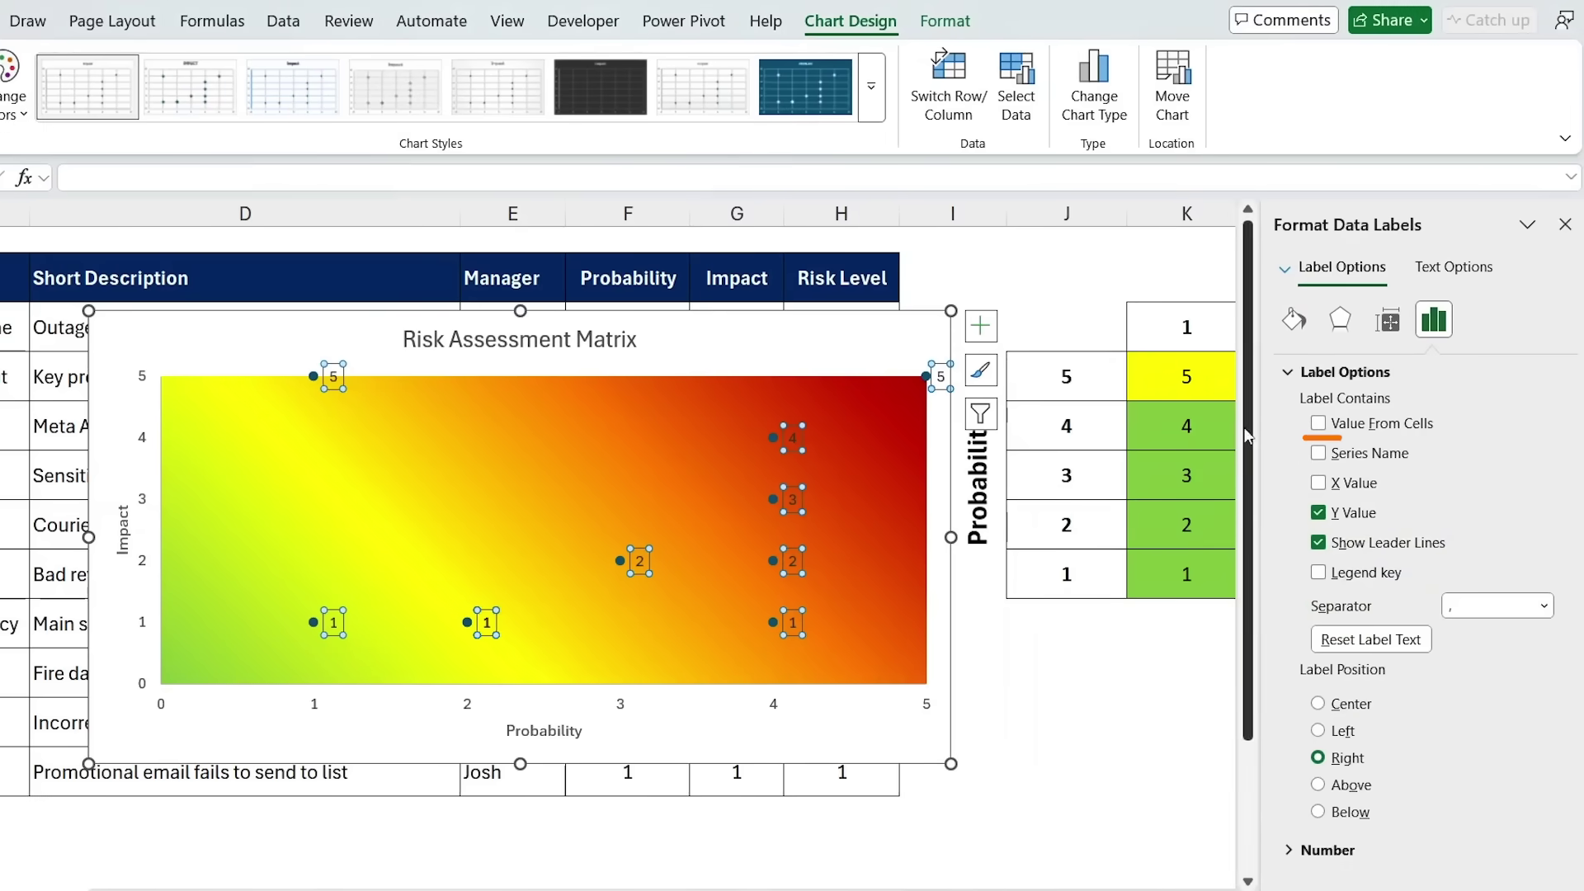
left_click(1319, 423)
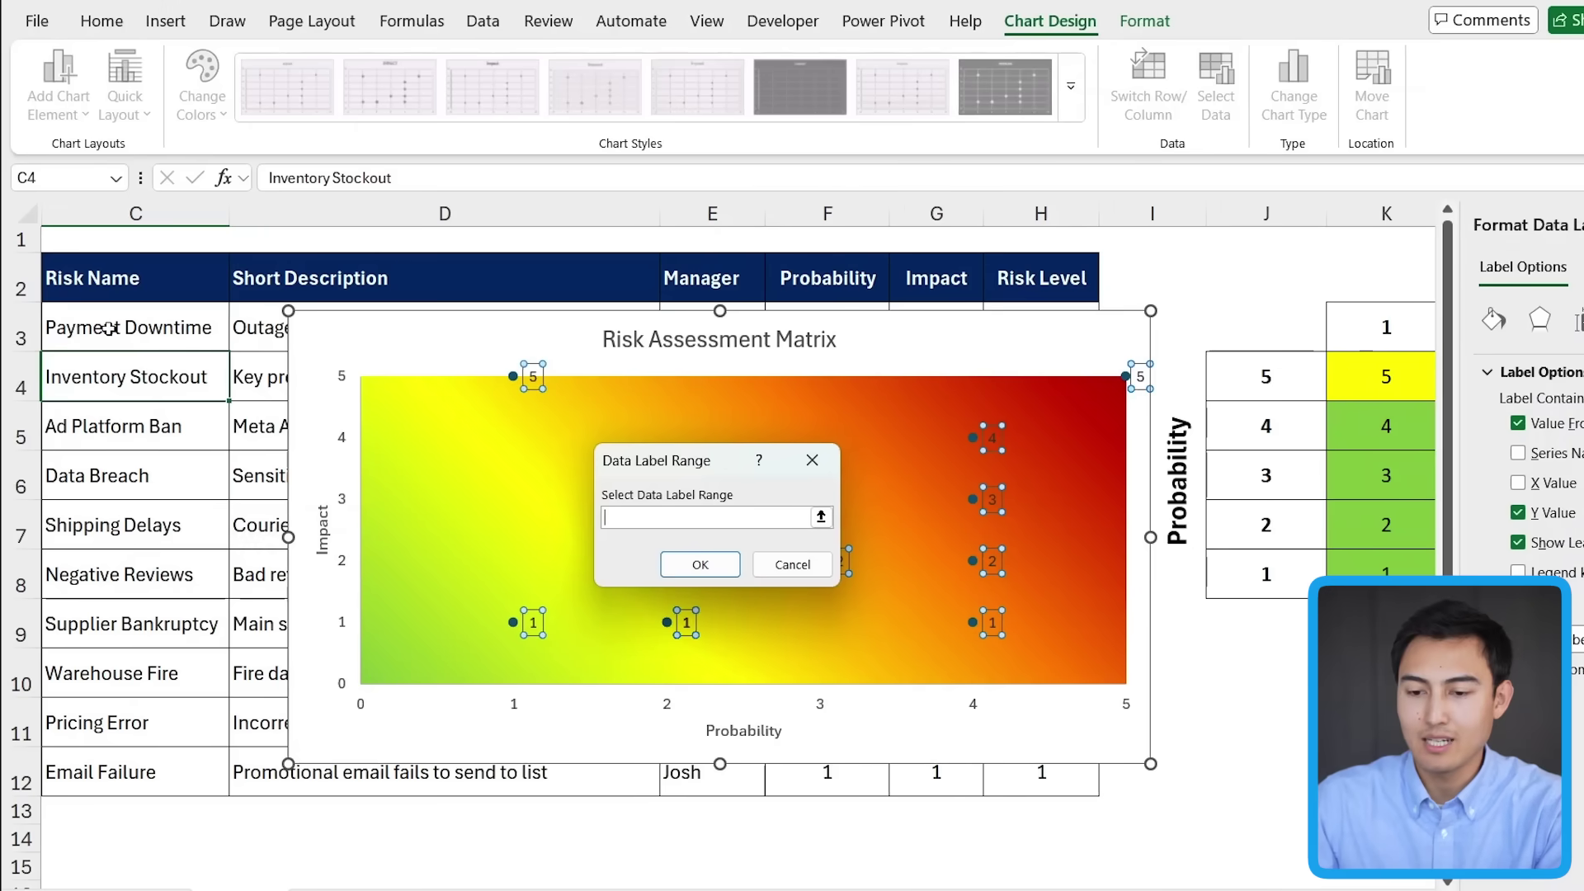
left_click(114, 327)
left_click_drag(114, 327, 157, 776)
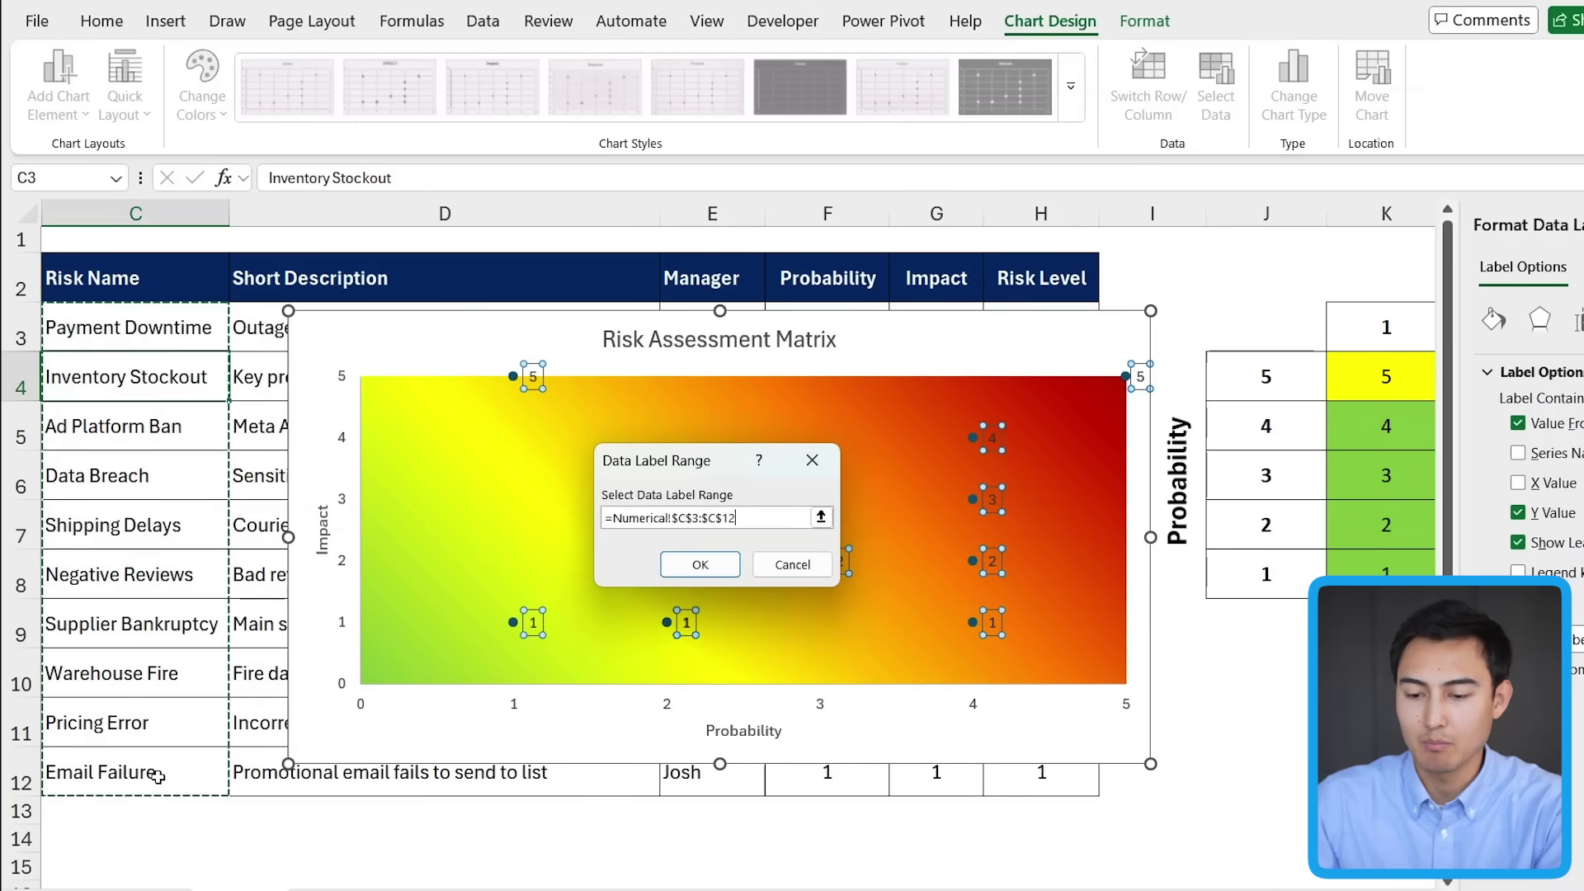
left_click(700, 564)
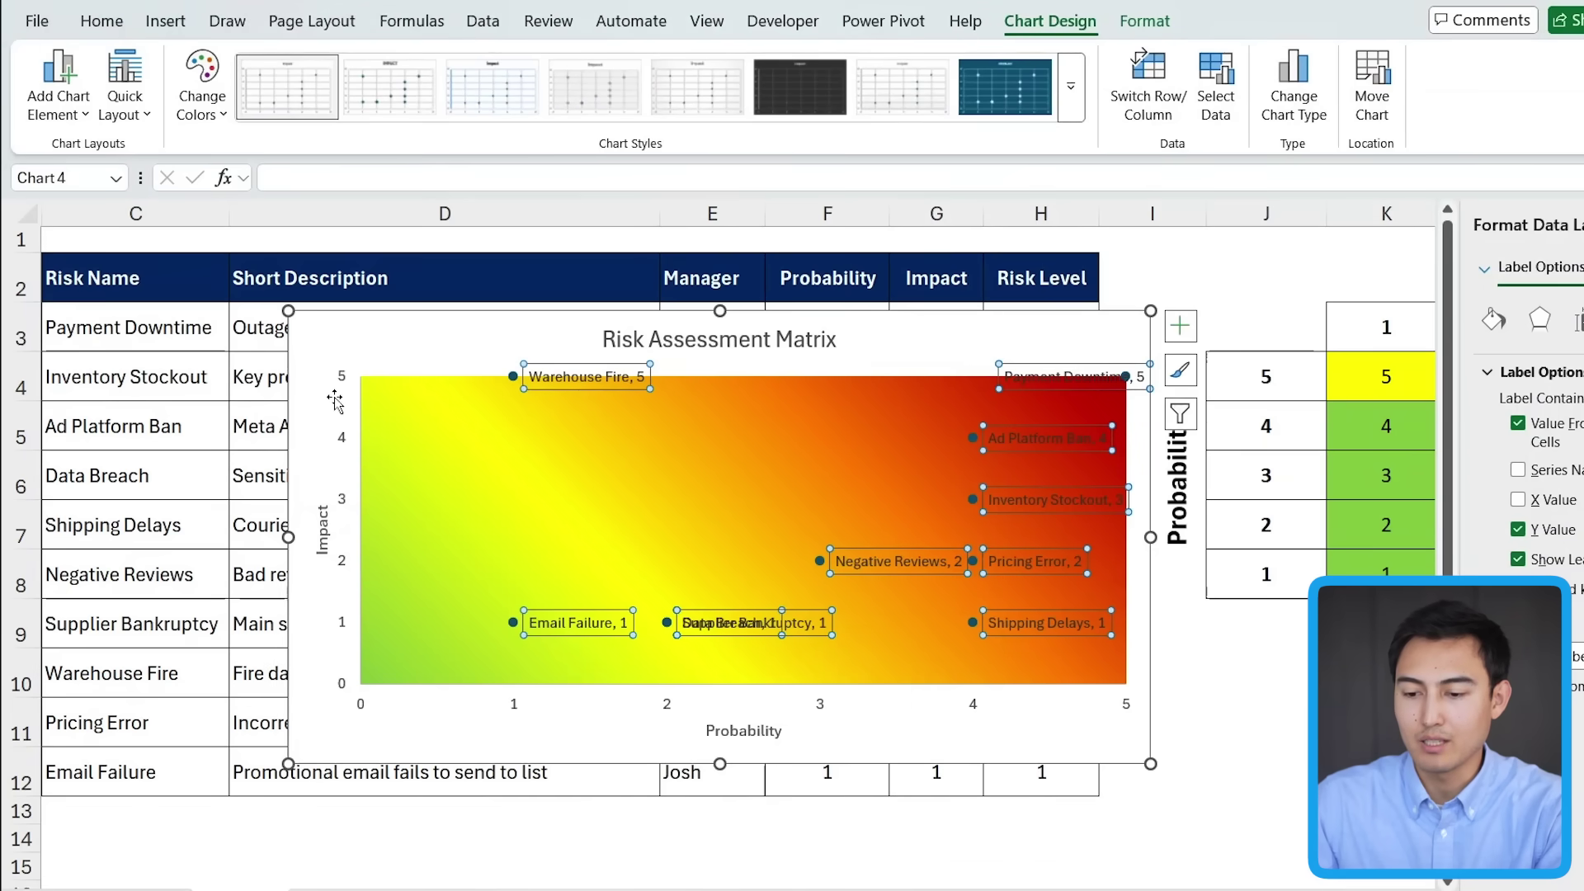
left_click_drag(479, 328, 459, 423)
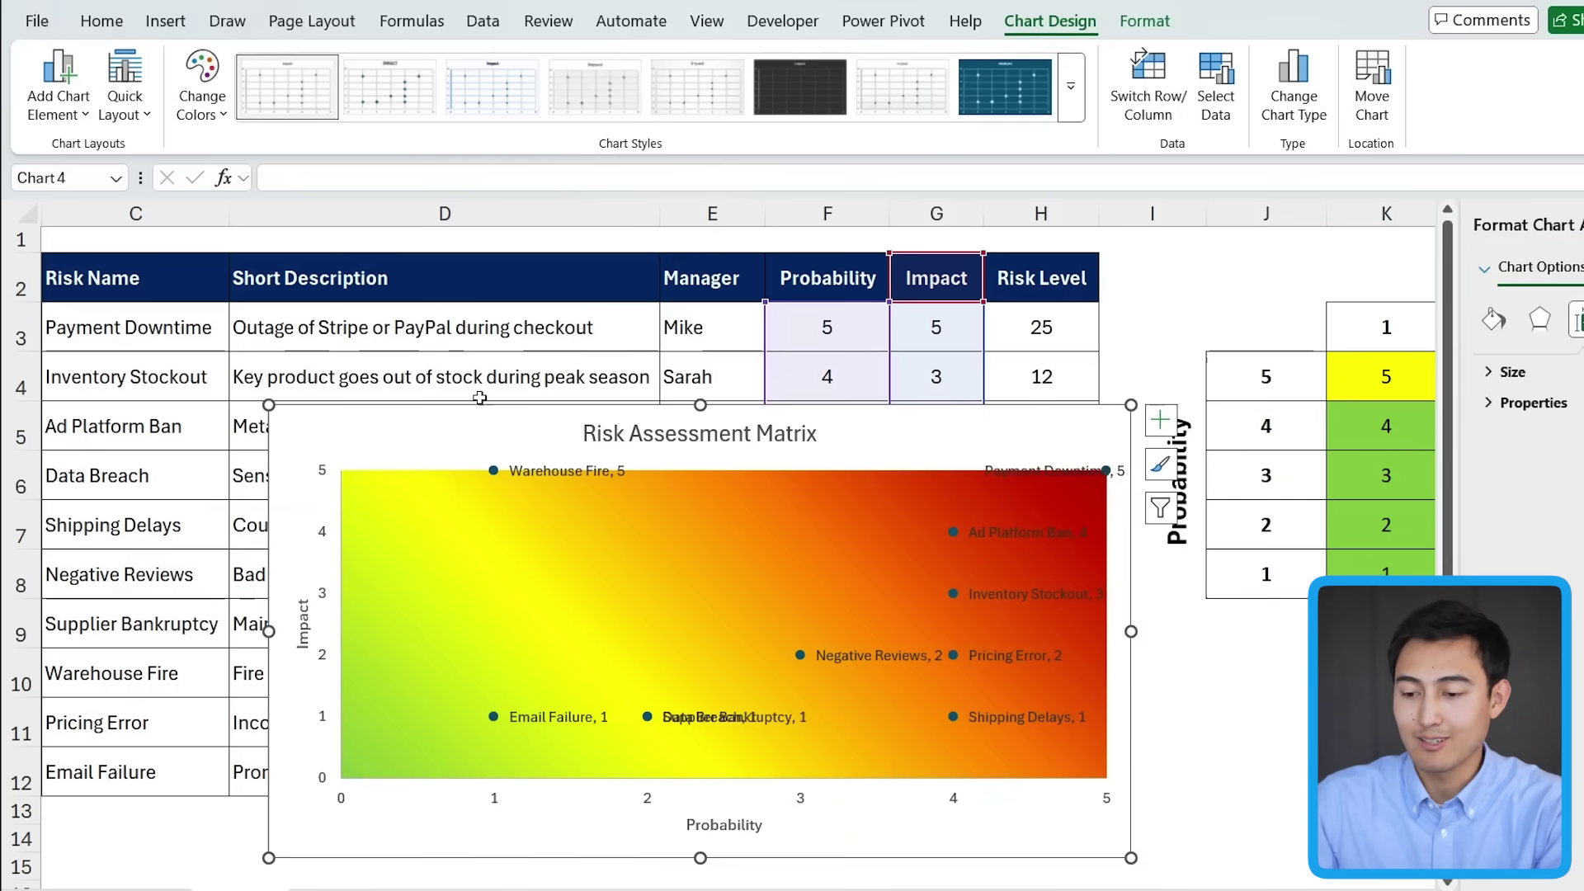
Drop the impact values from the labels and make them white text on solid black
left_click(545, 471)
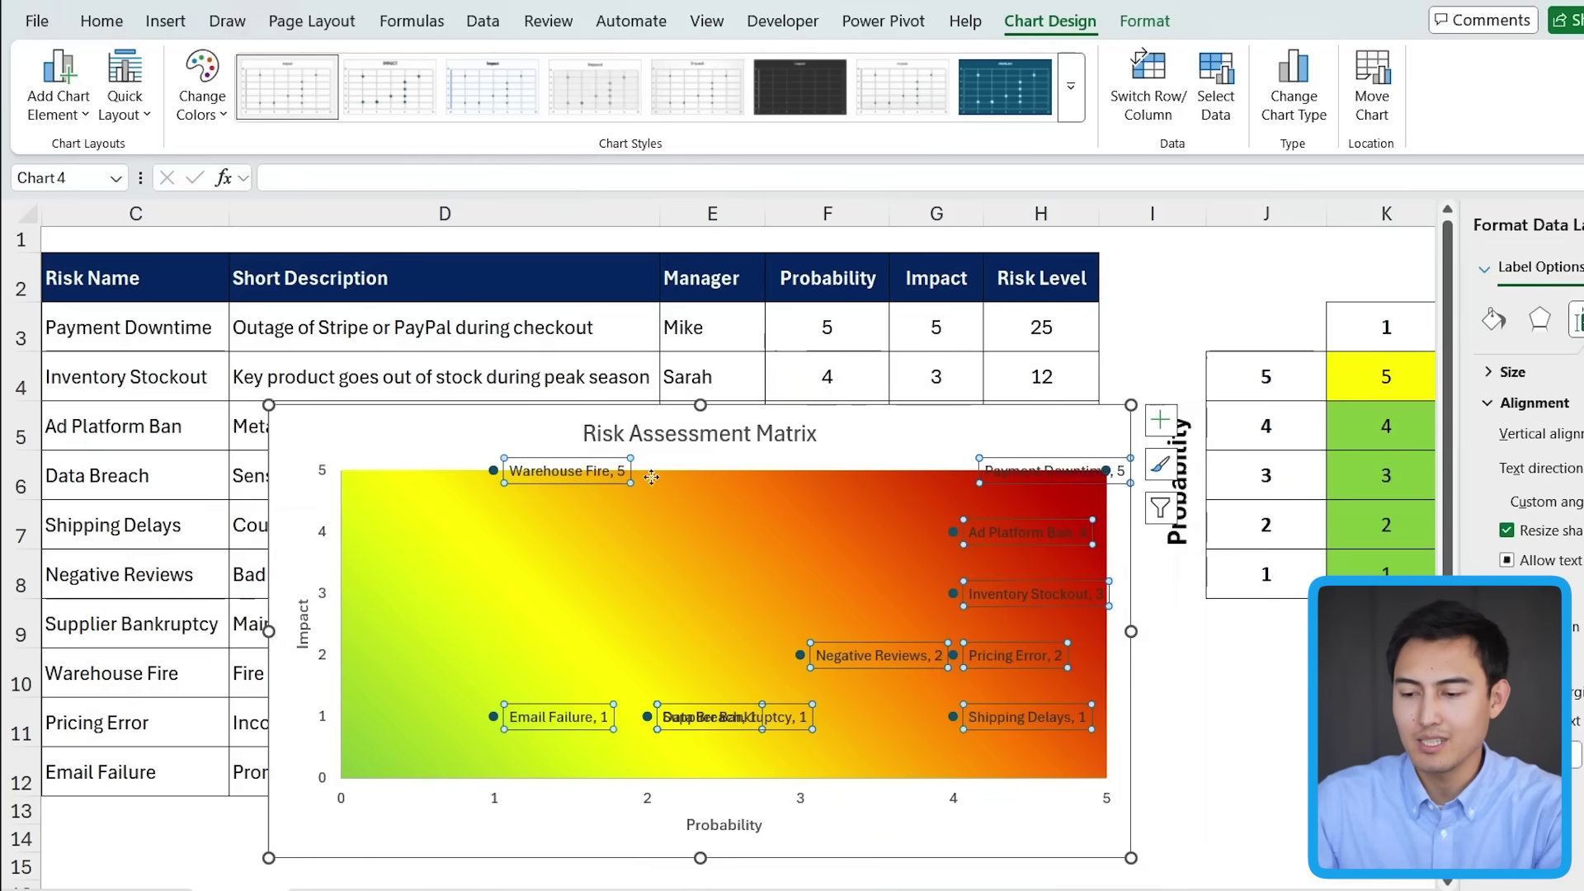
right_click(1070, 468)
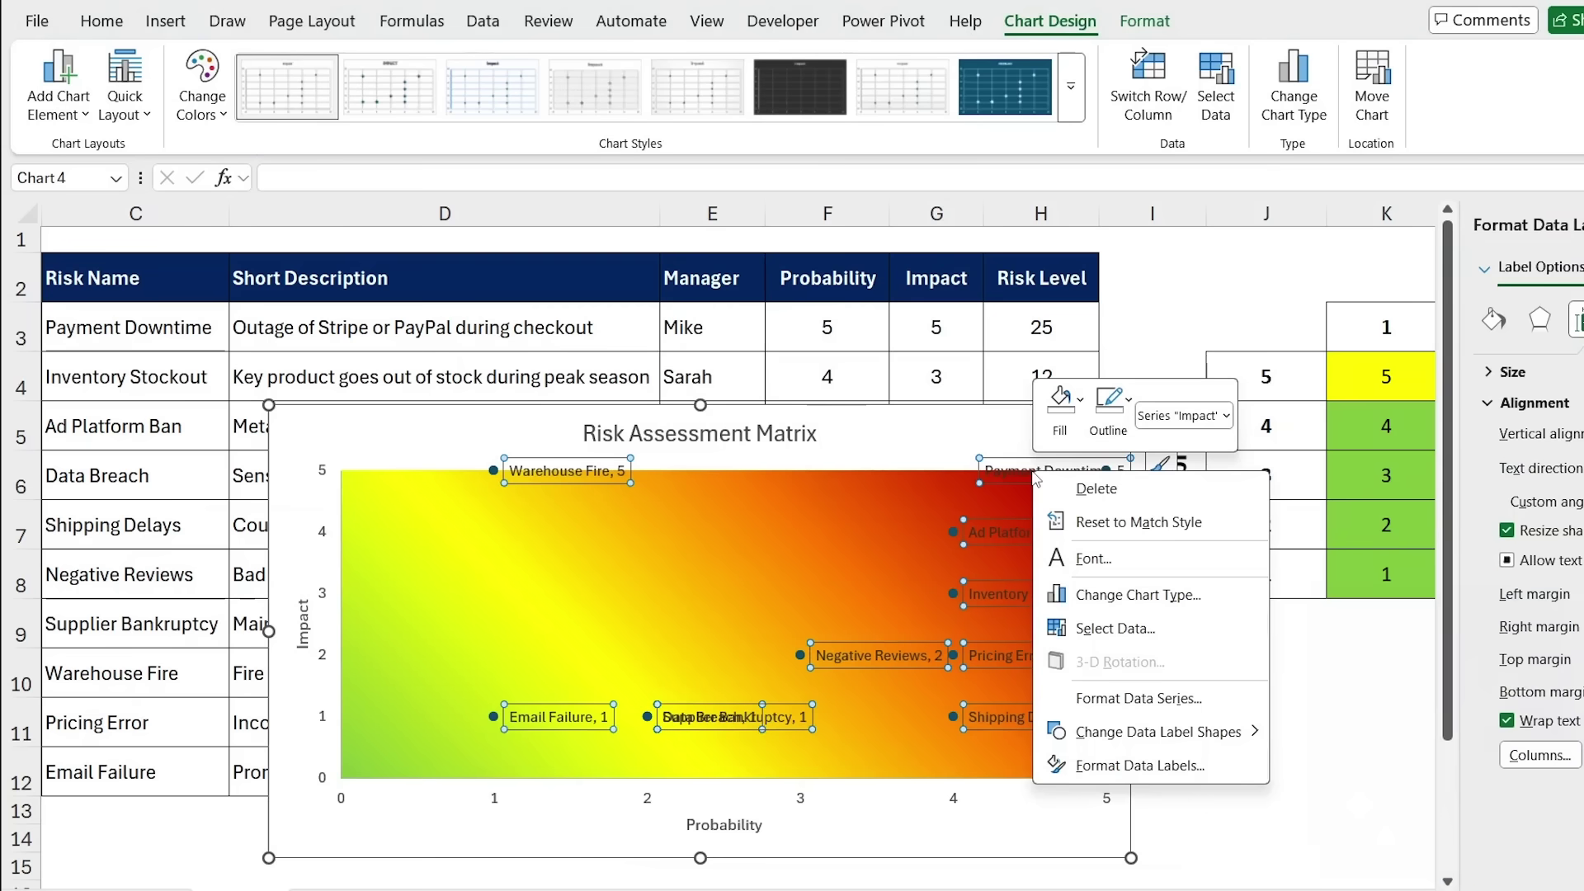
left_click(1118, 765)
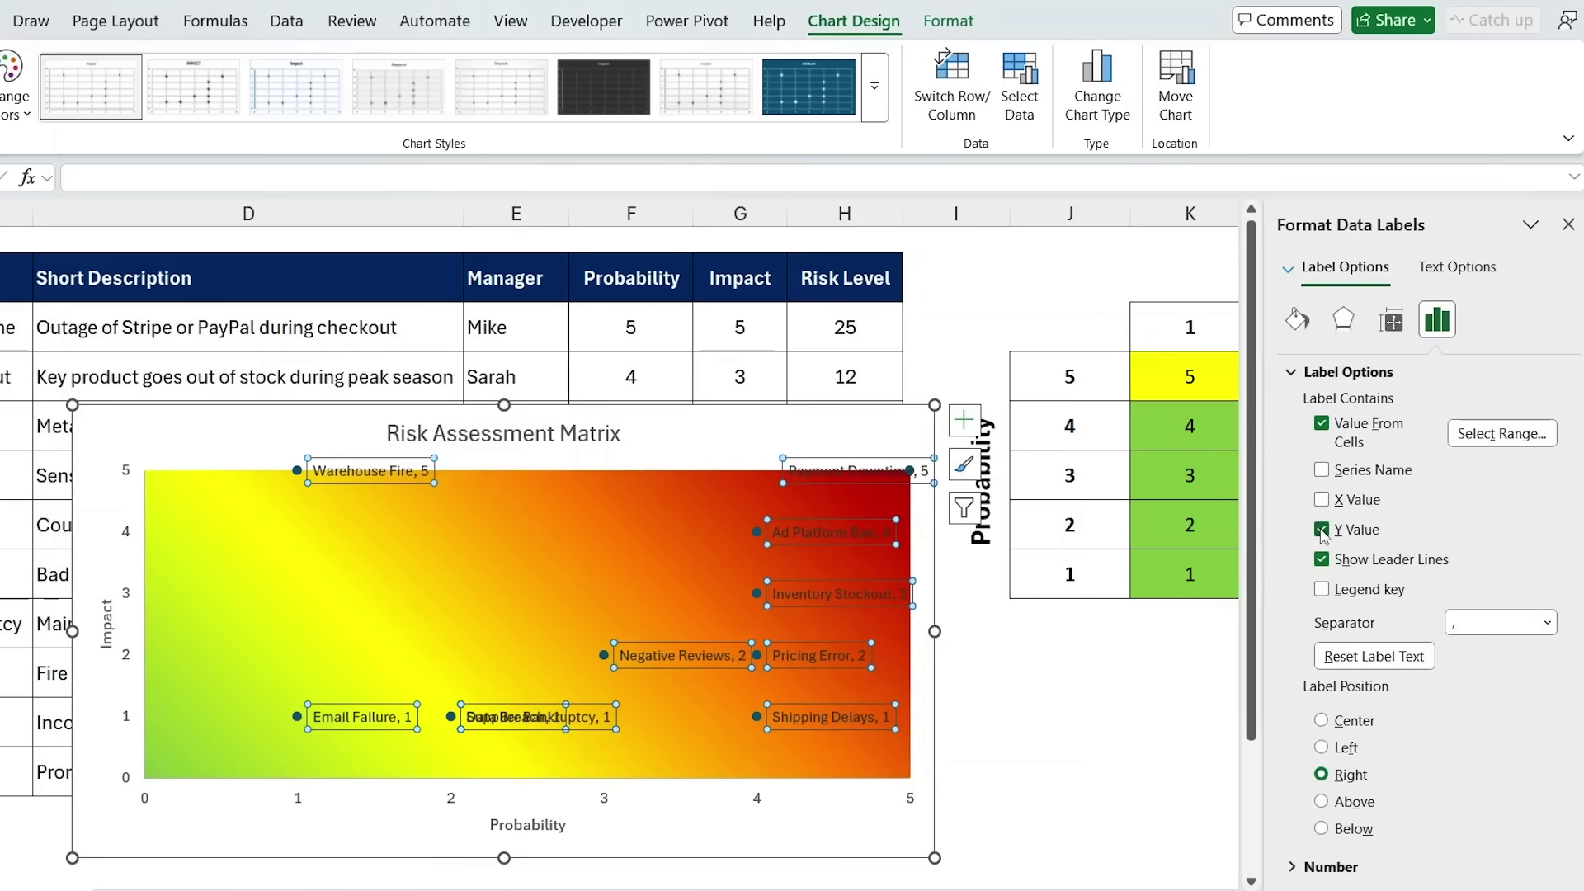
left_click(1518, 530)
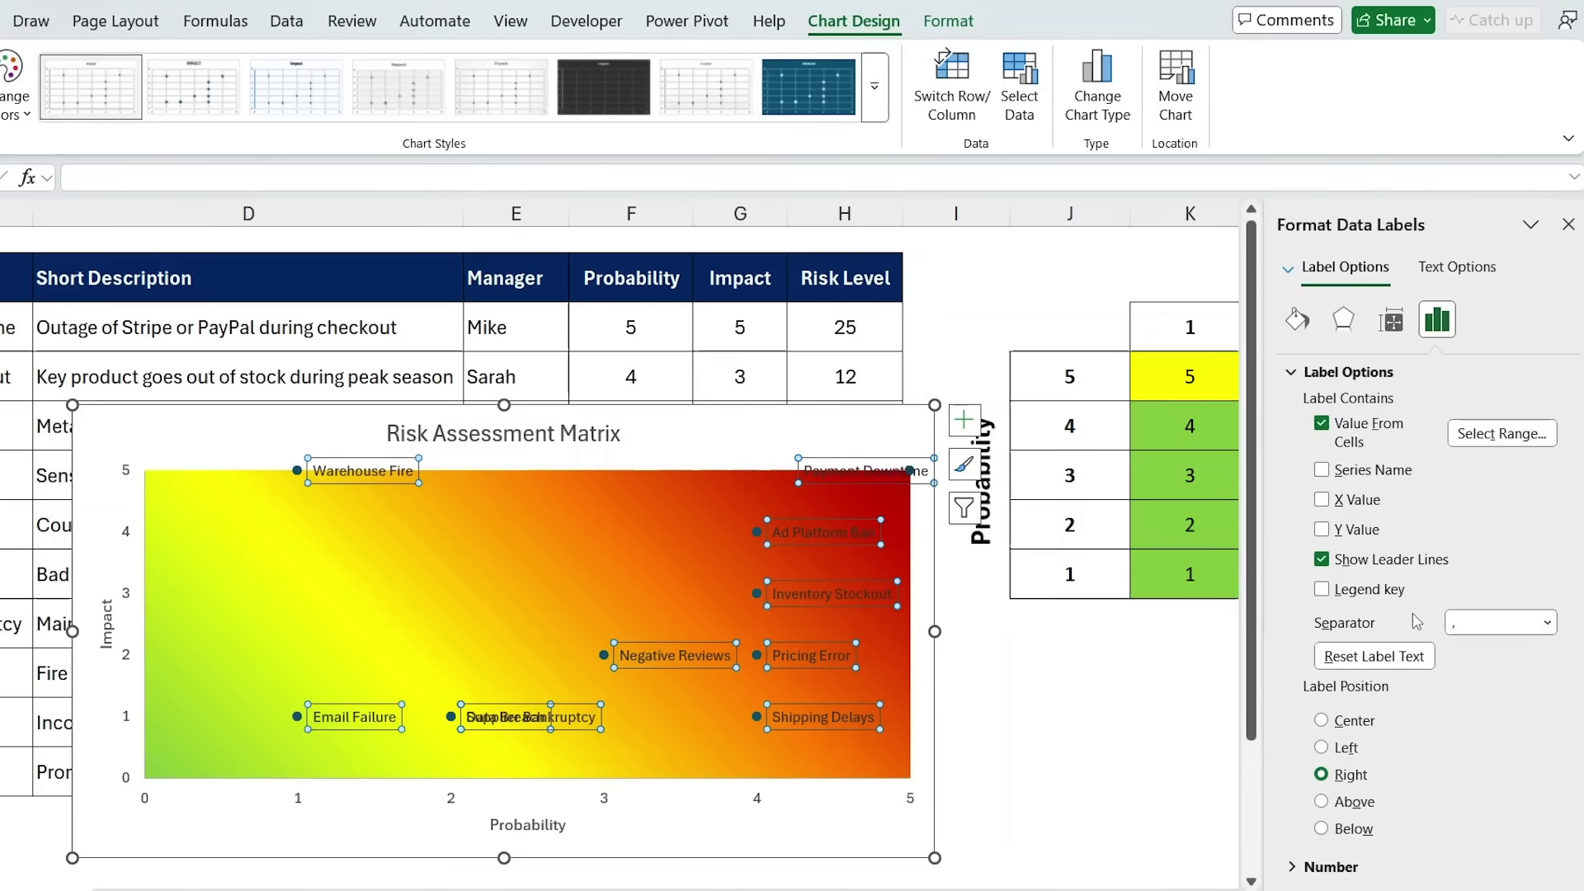
left_click(1309, 328)
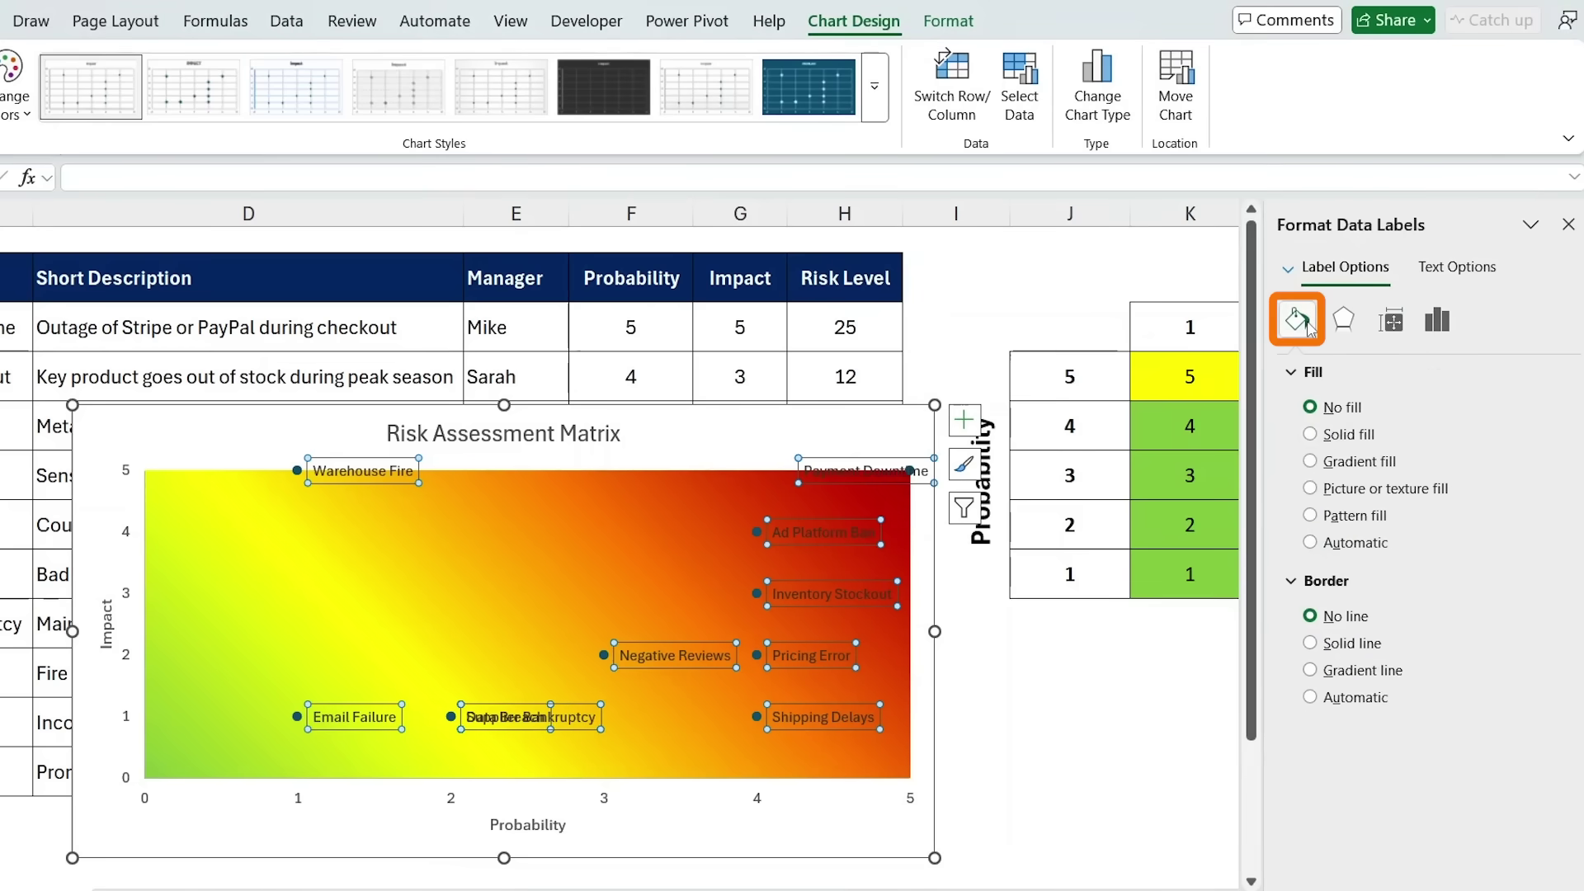
left_click(1338, 436)
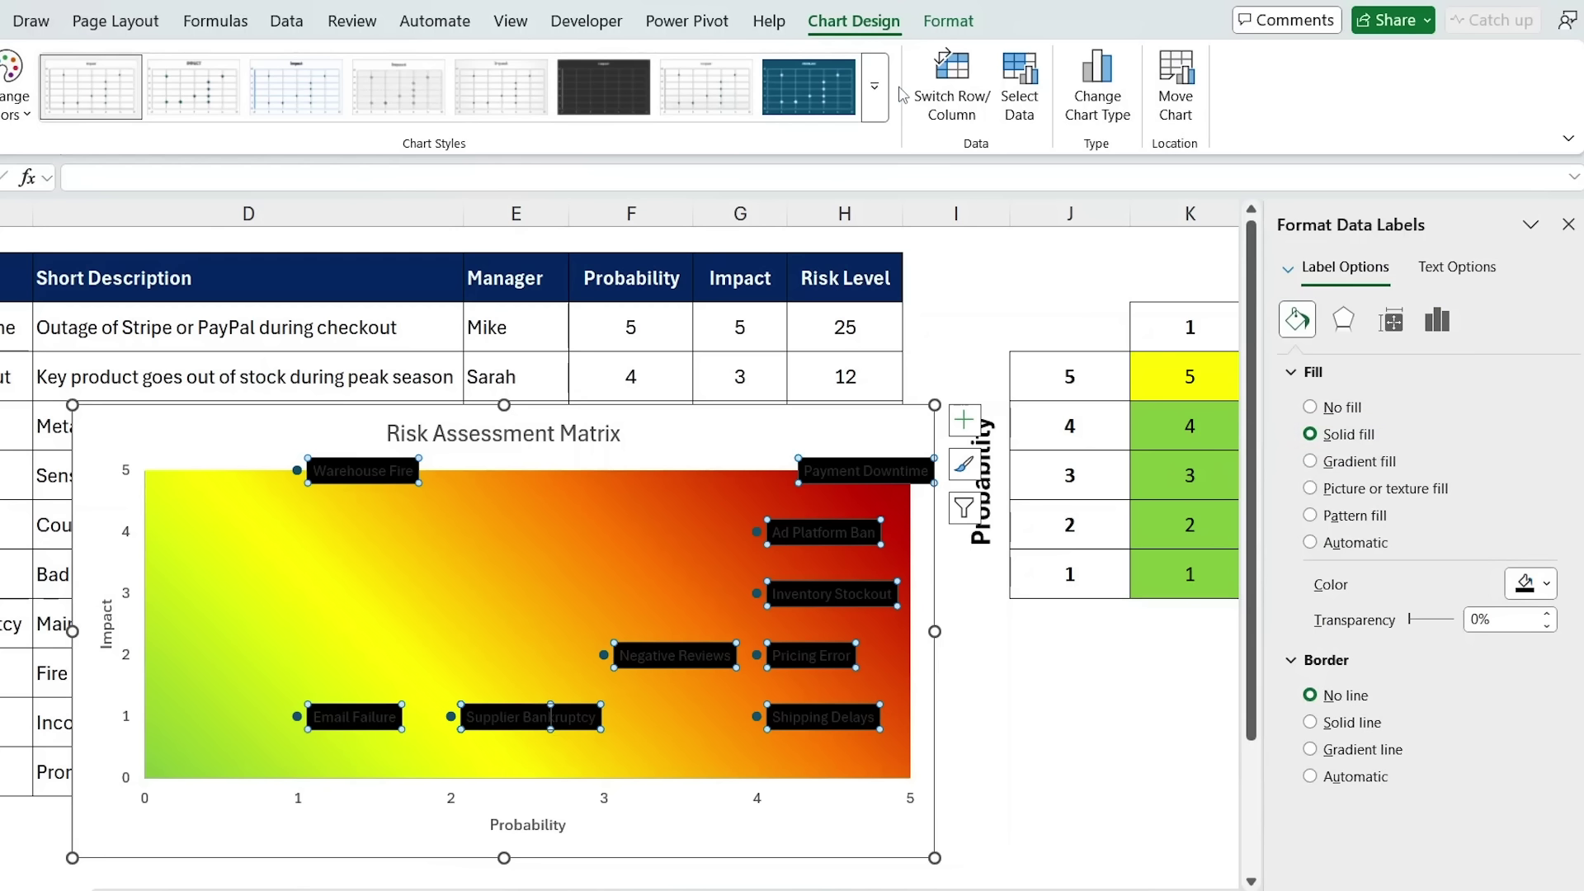
left_click(957, 22)
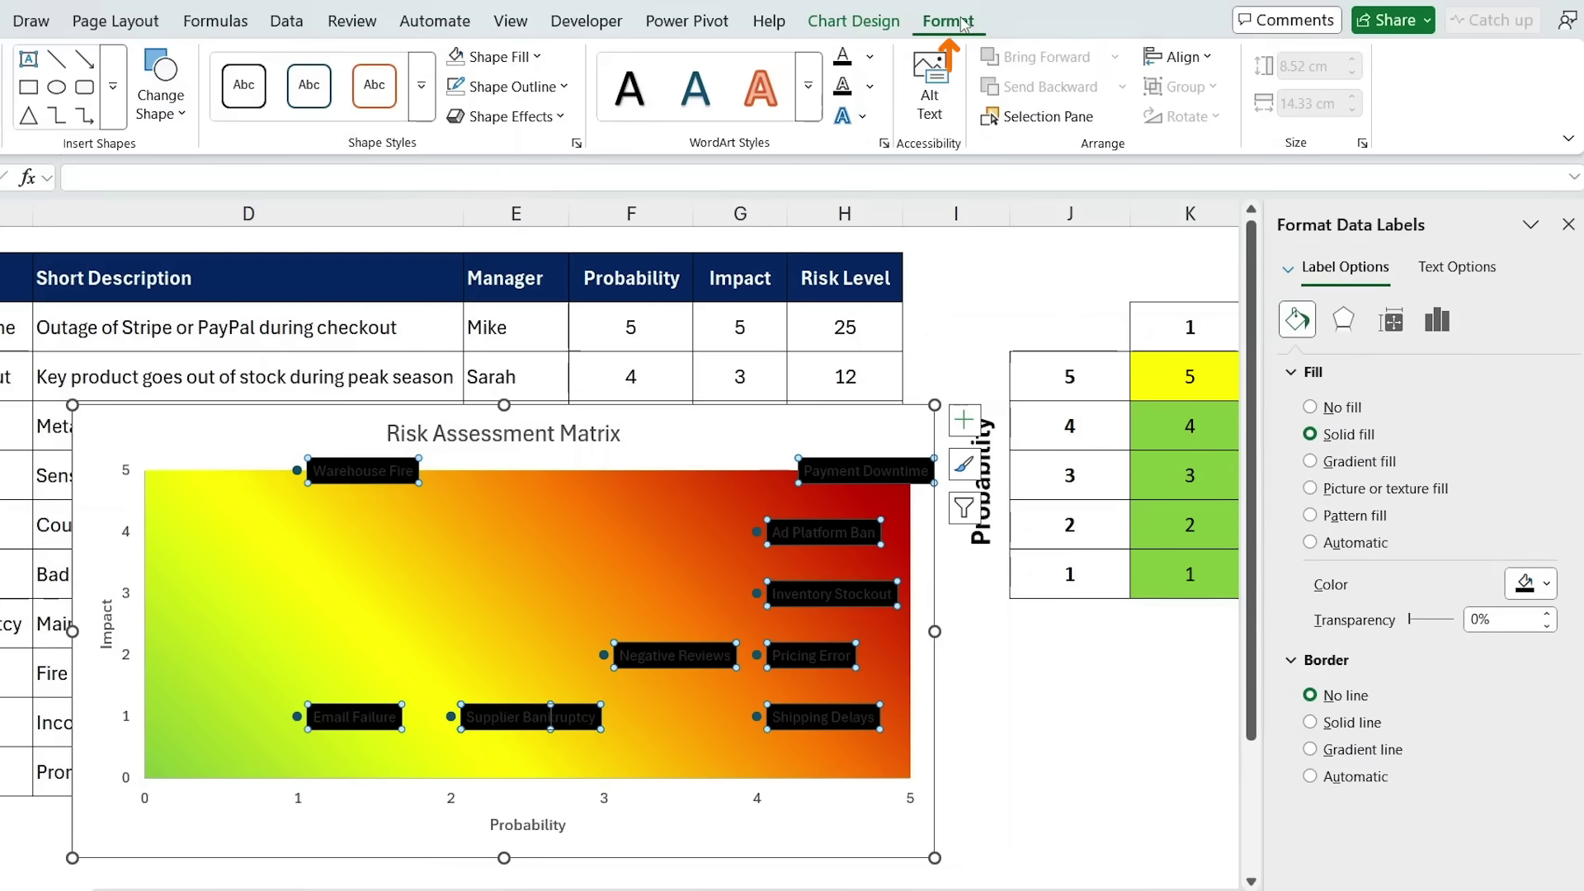
left_click(870, 56)
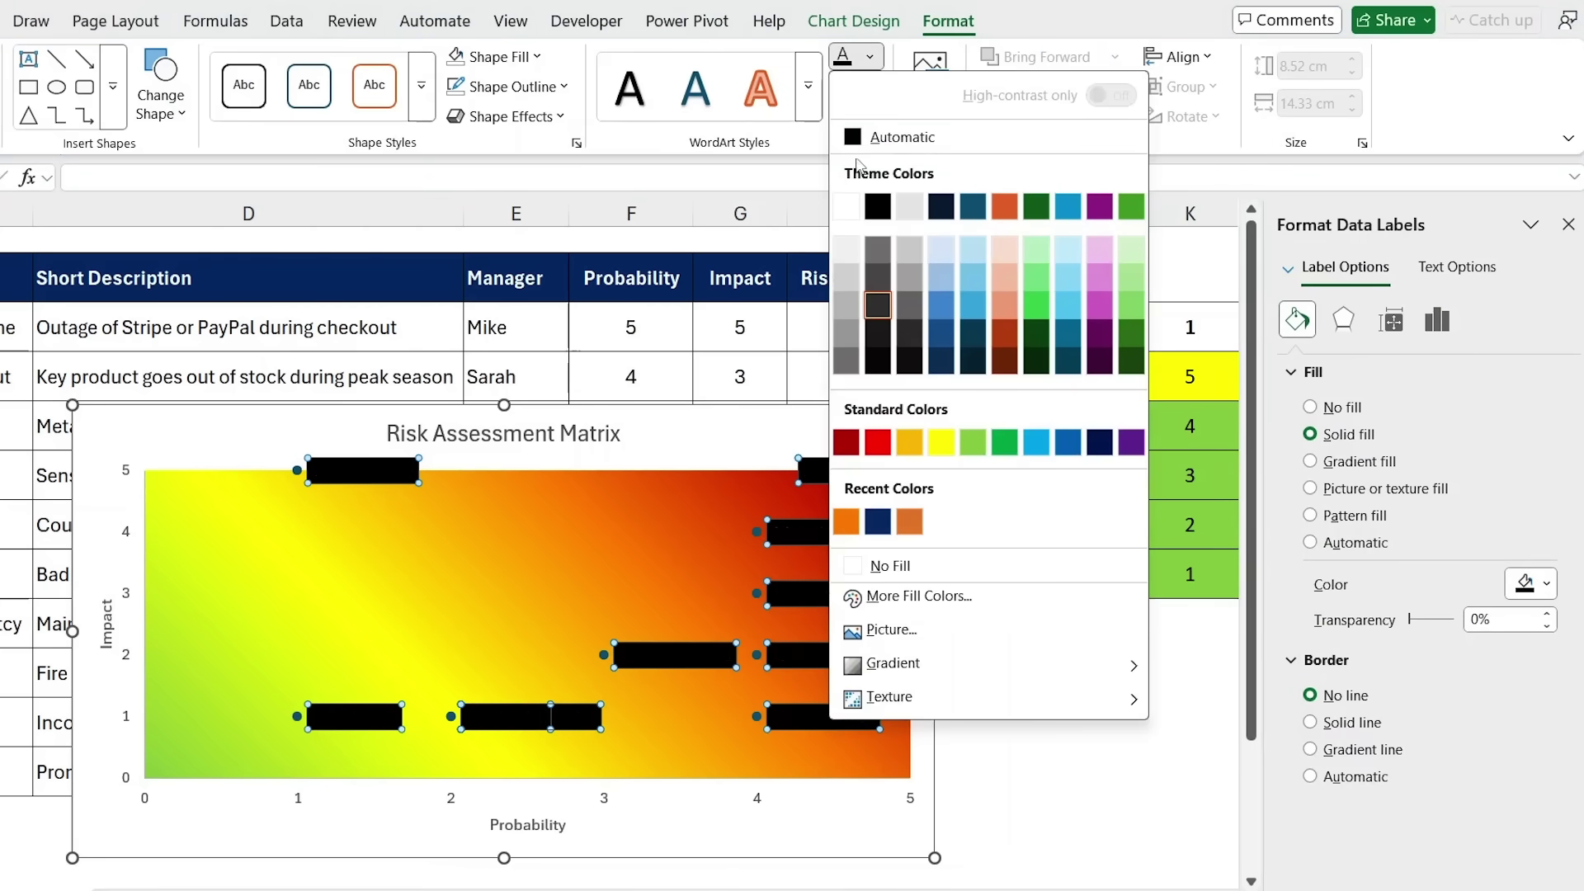
left_click(846, 206)
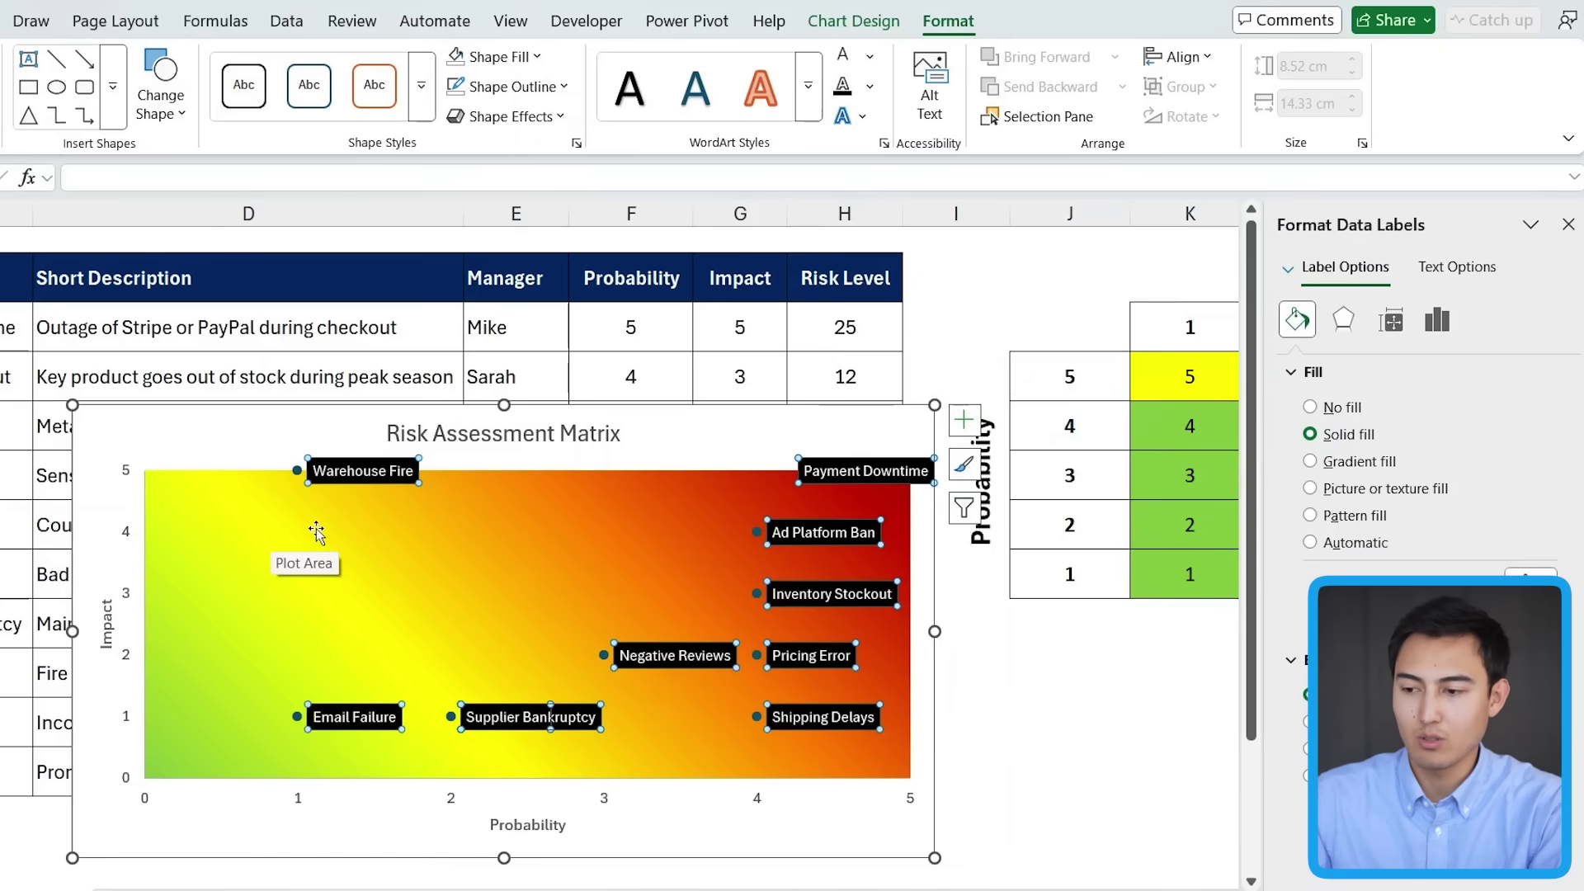
Fill the plotted risk points black
left_click(296, 470)
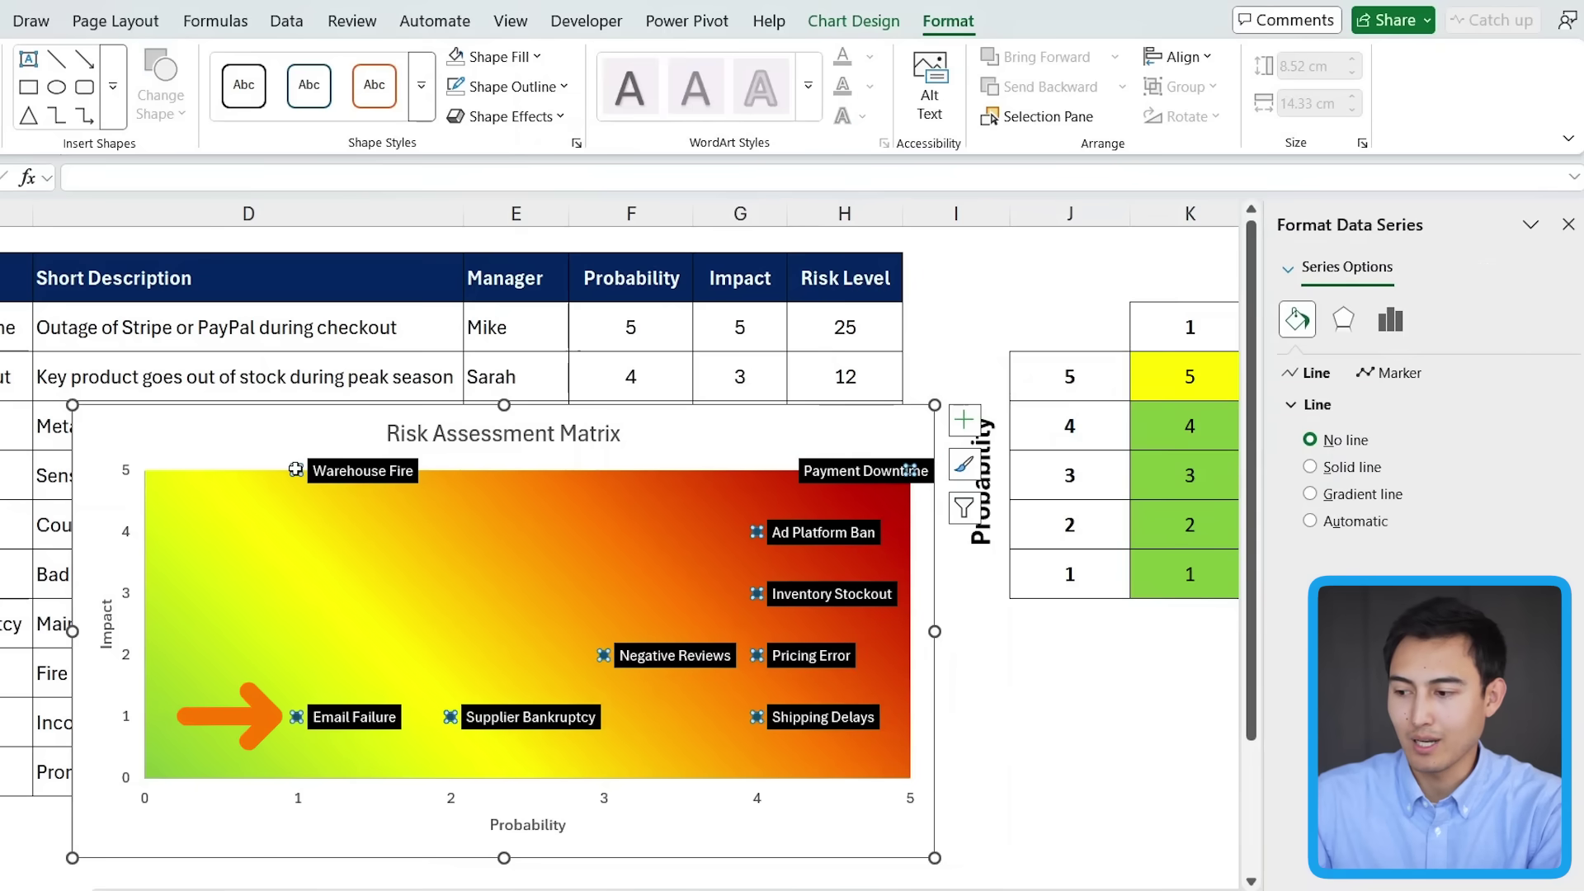
left_click(538, 57)
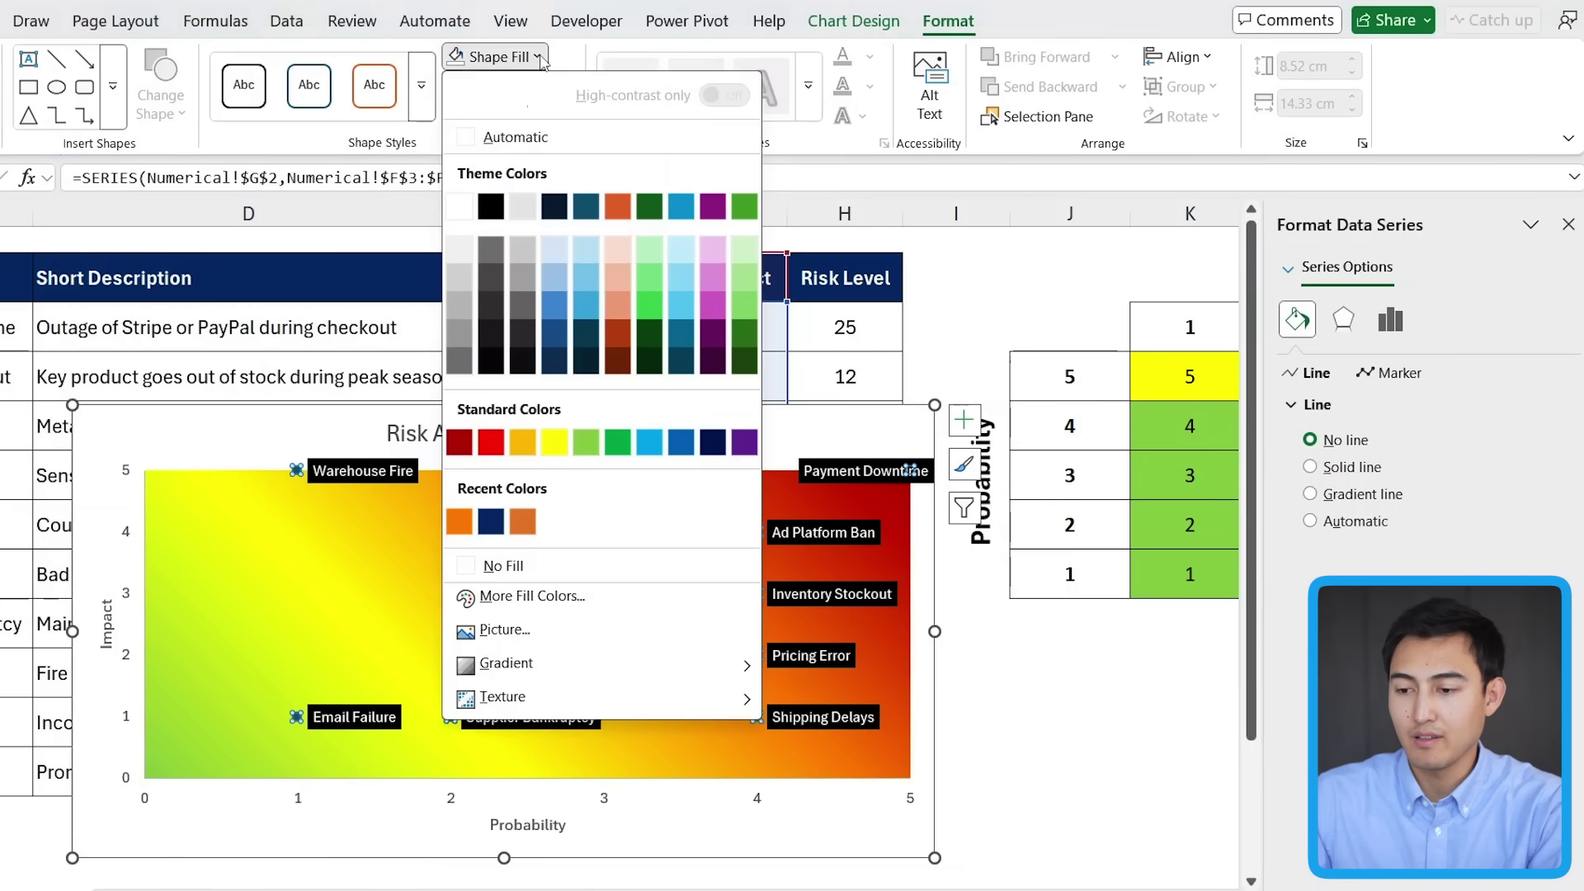
left_click(492, 208)
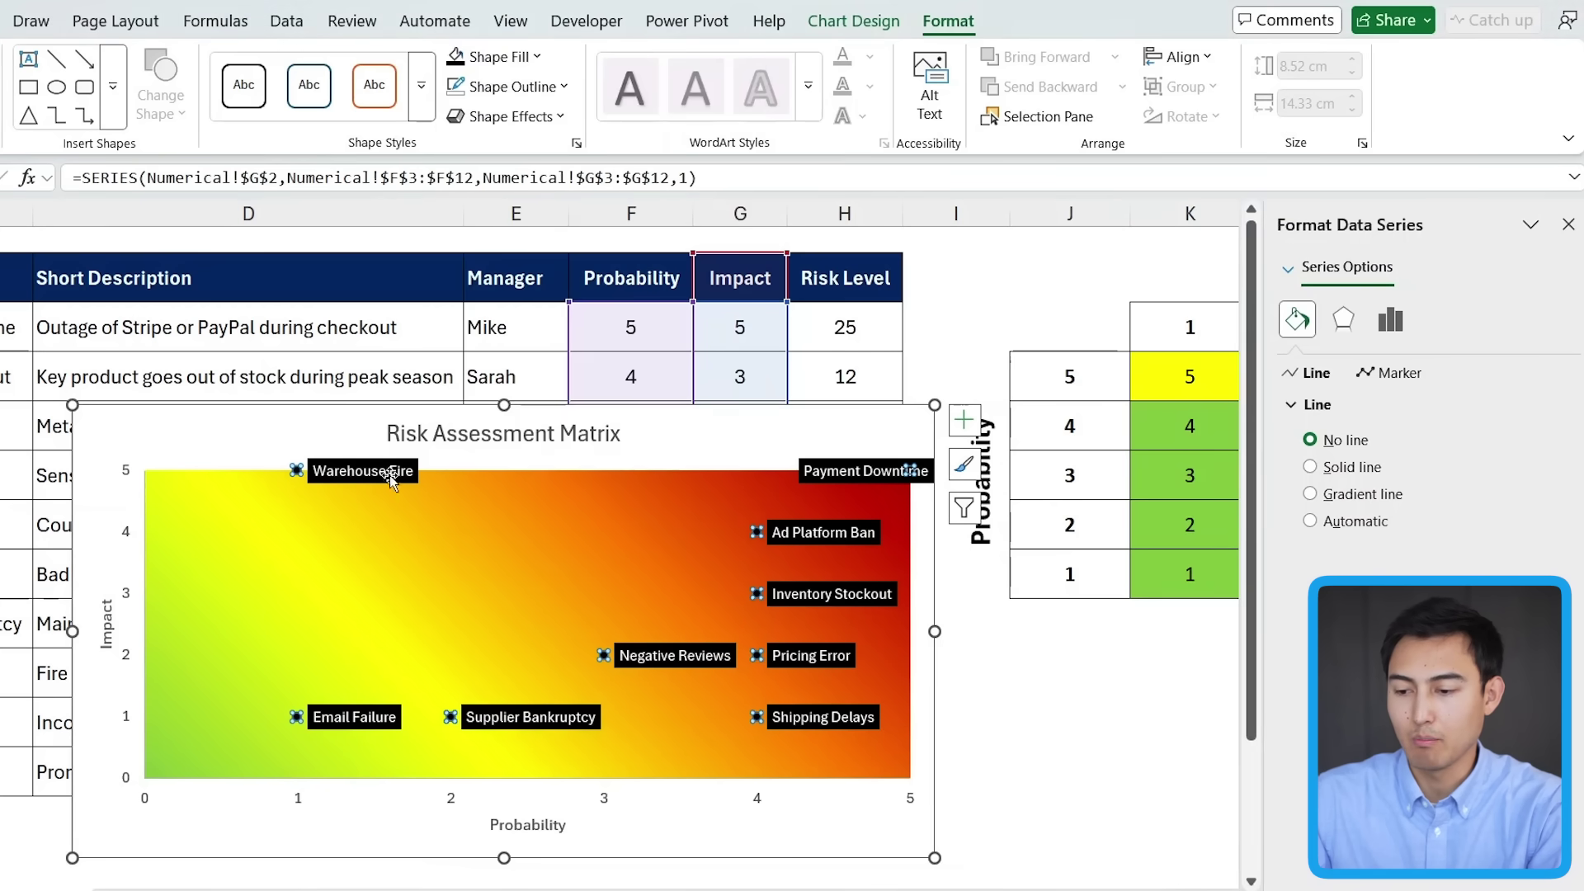
Lift the Supplier Bankruptcy label so it no longer covers Data Breach
left_click(219, 440)
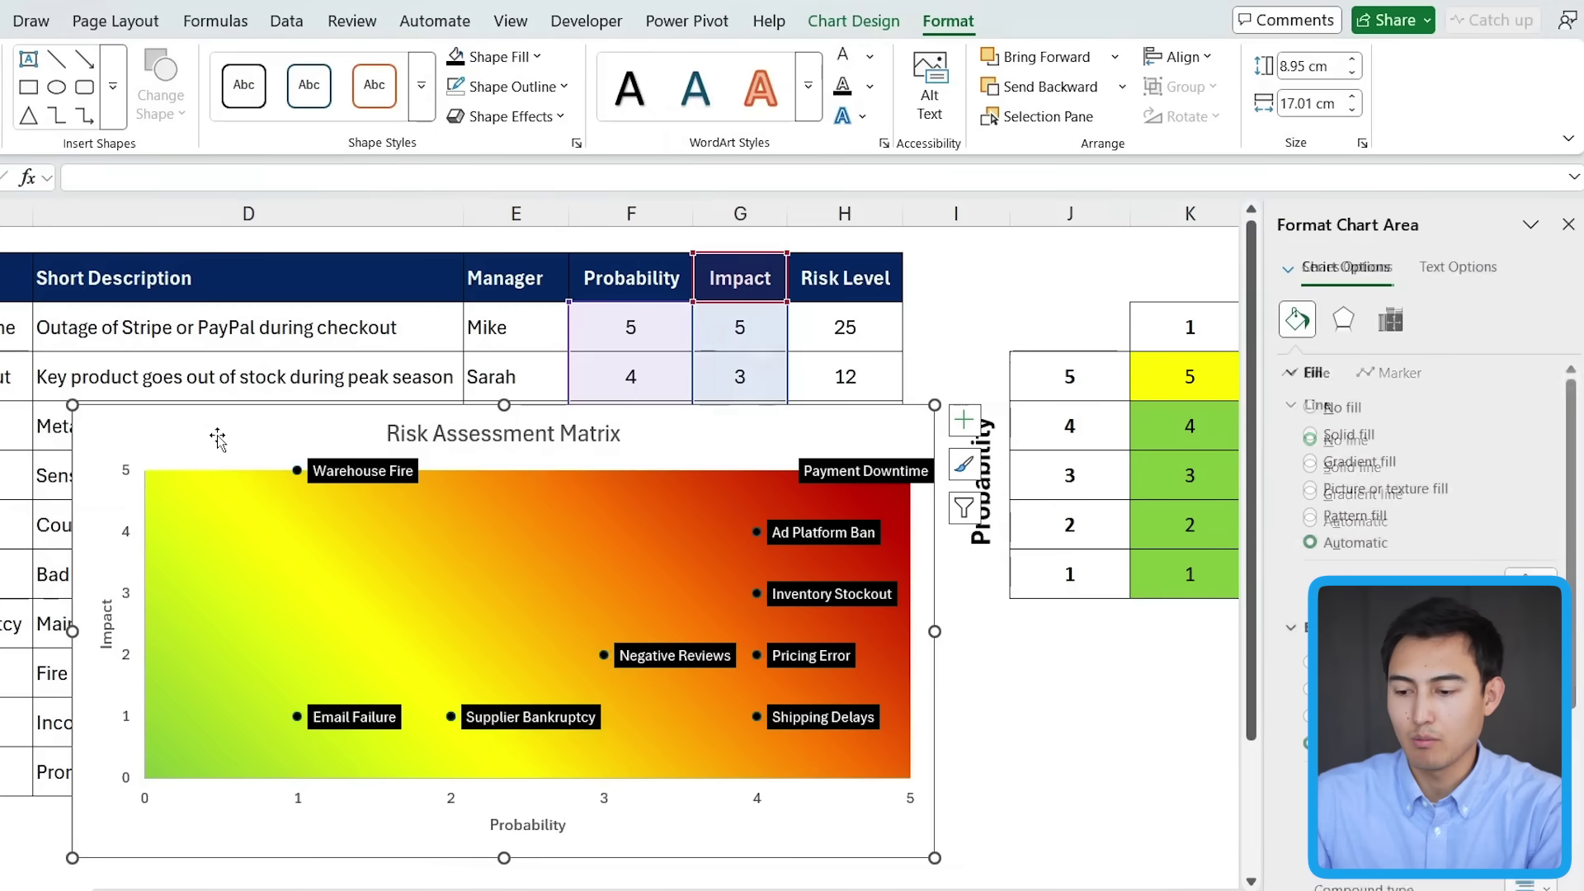
left_click(609, 573)
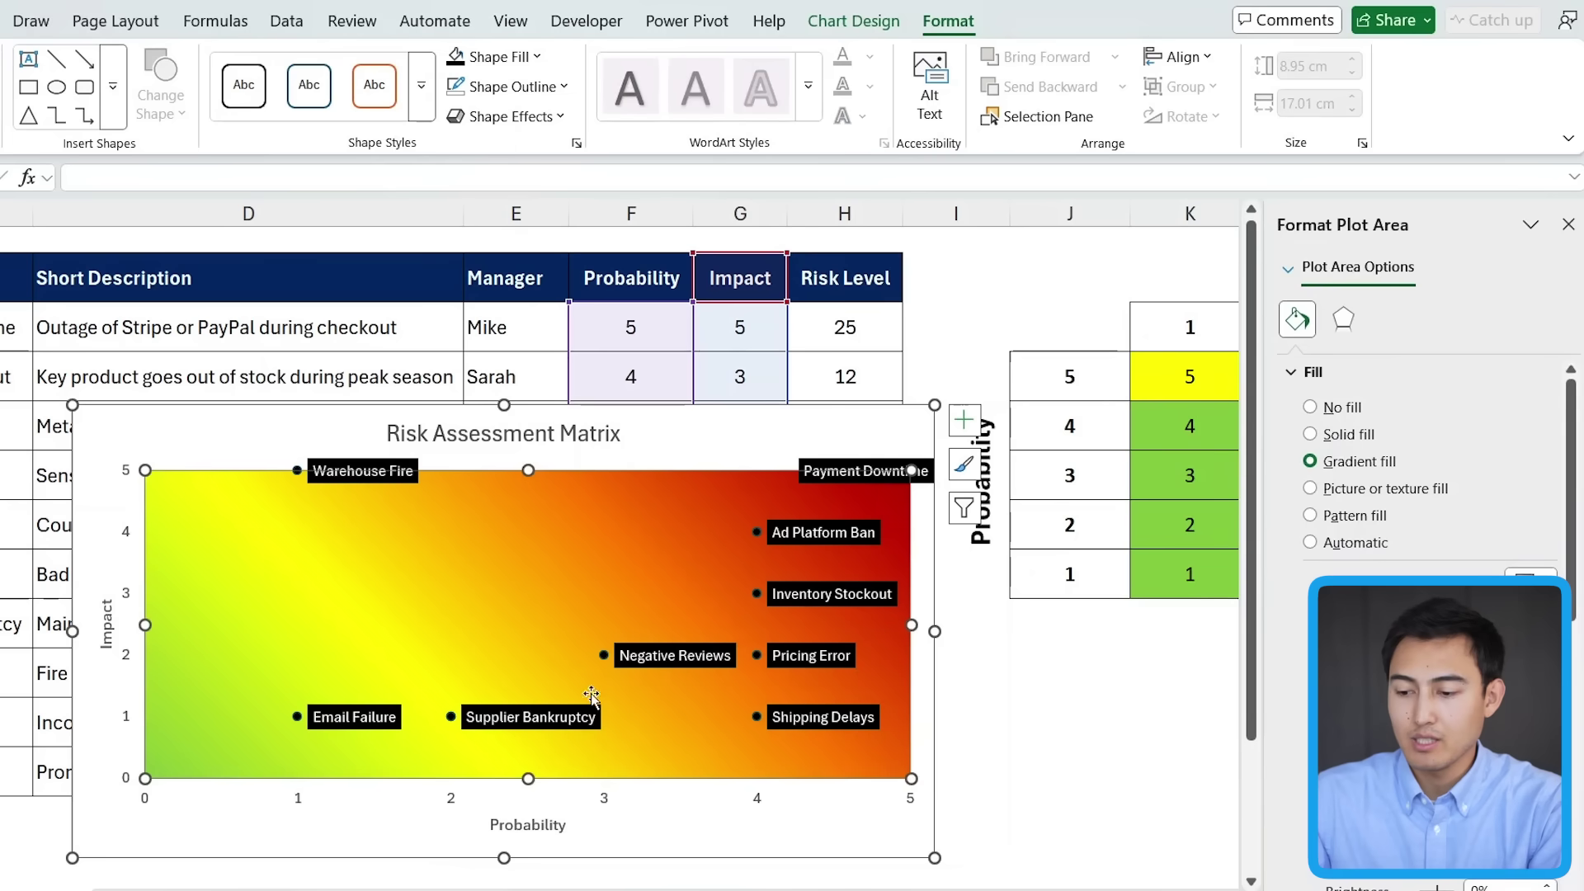
left_click(557, 708)
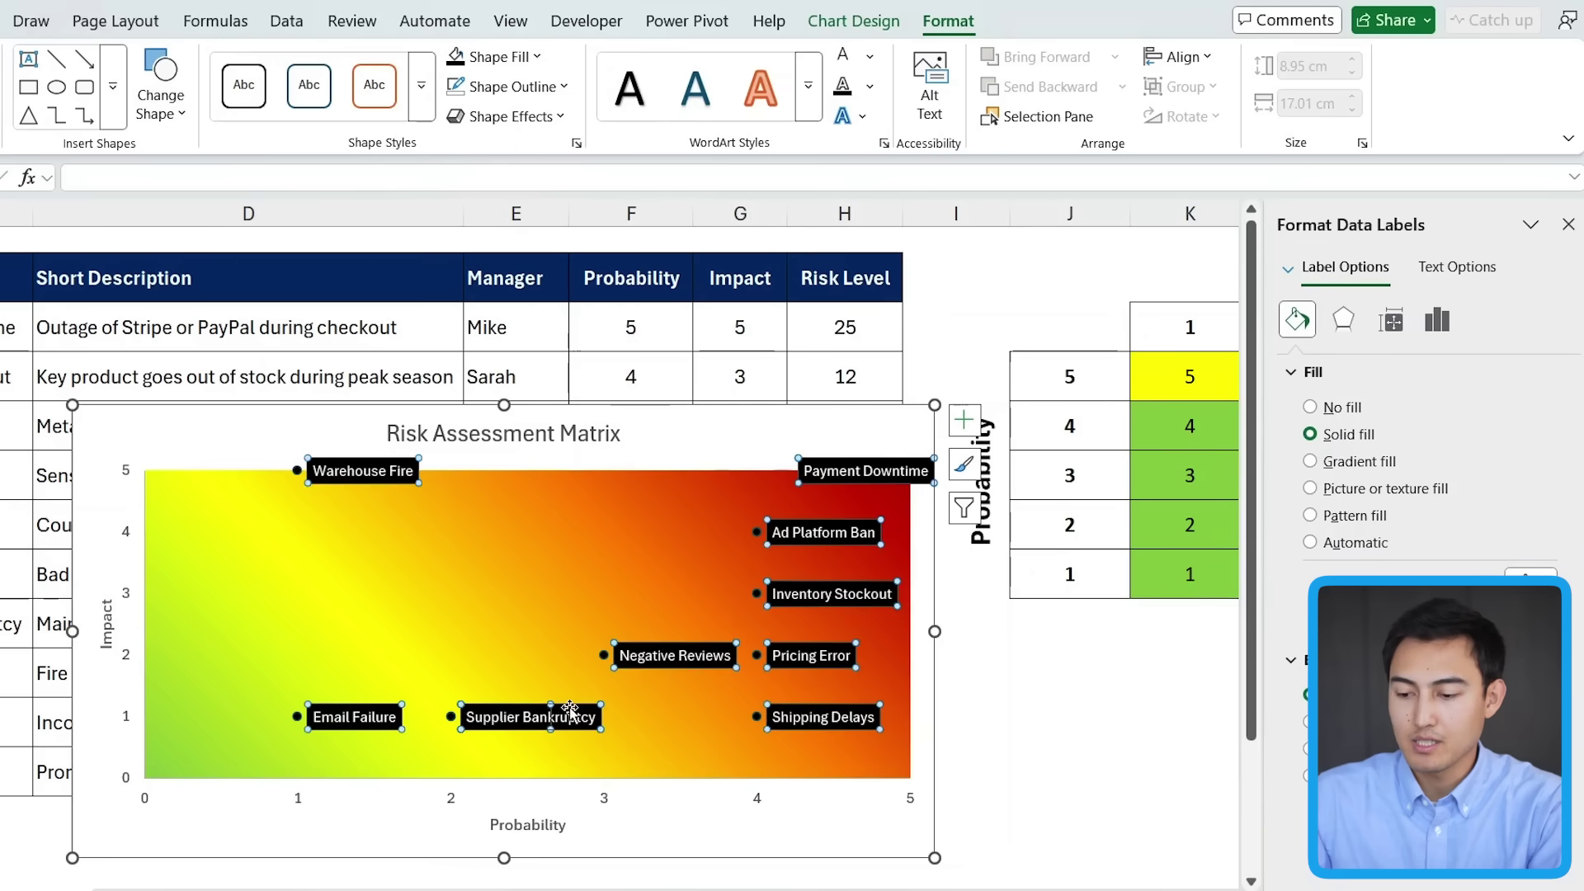
left_click(559, 710)
left_click_drag(461, 701, 463, 661)
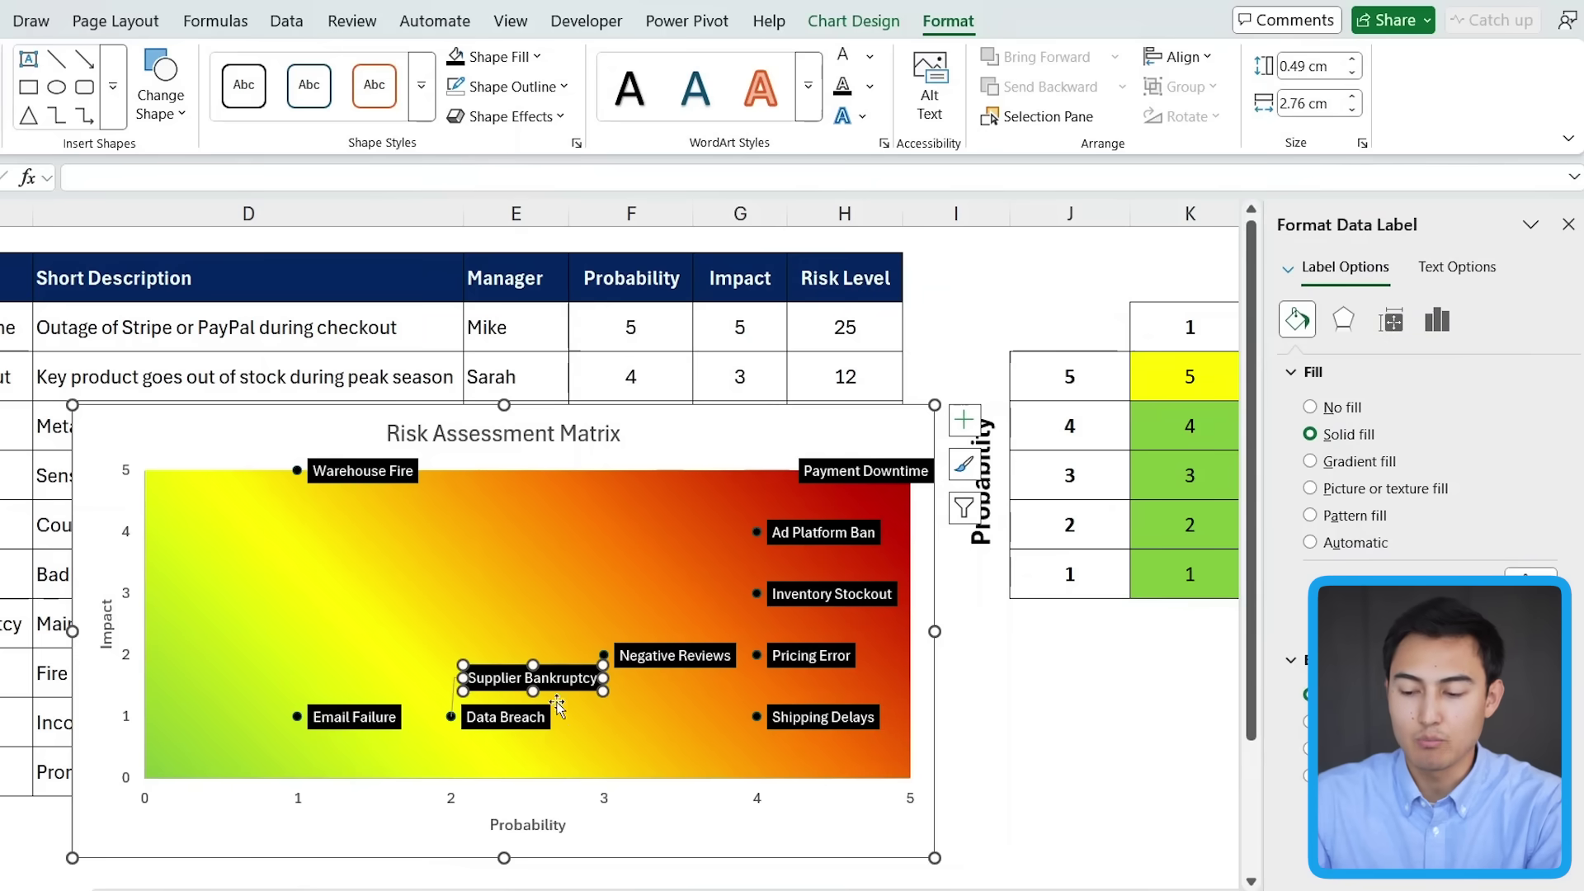
left_click(202, 442)
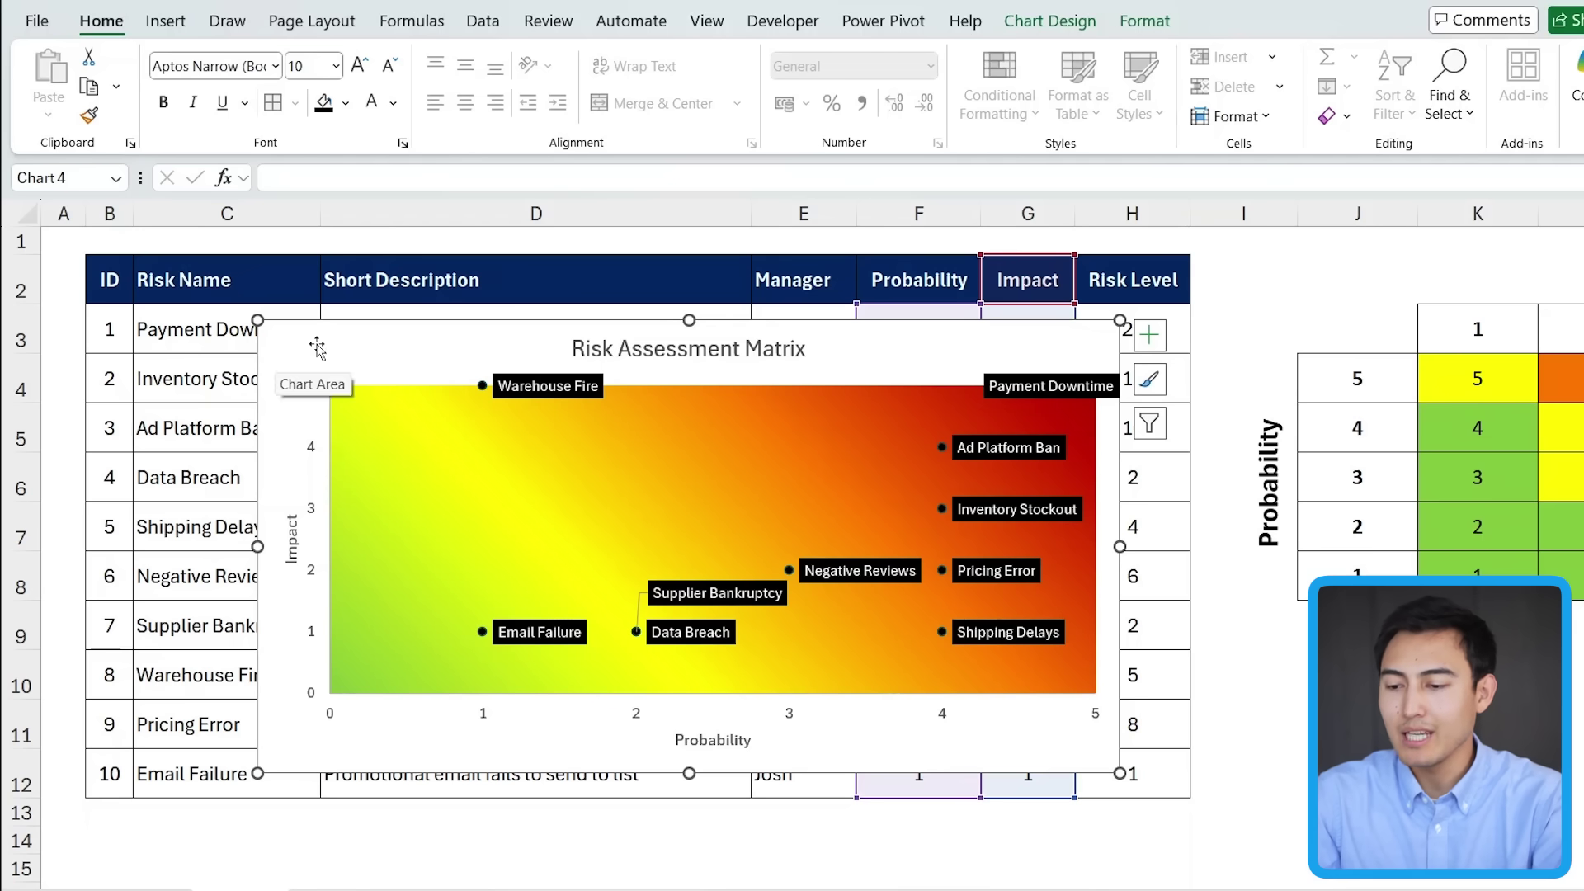
Move the chart aside and set Payment Downtime's probability in F3 to 1
left_click_drag(317, 348, 1324, 348)
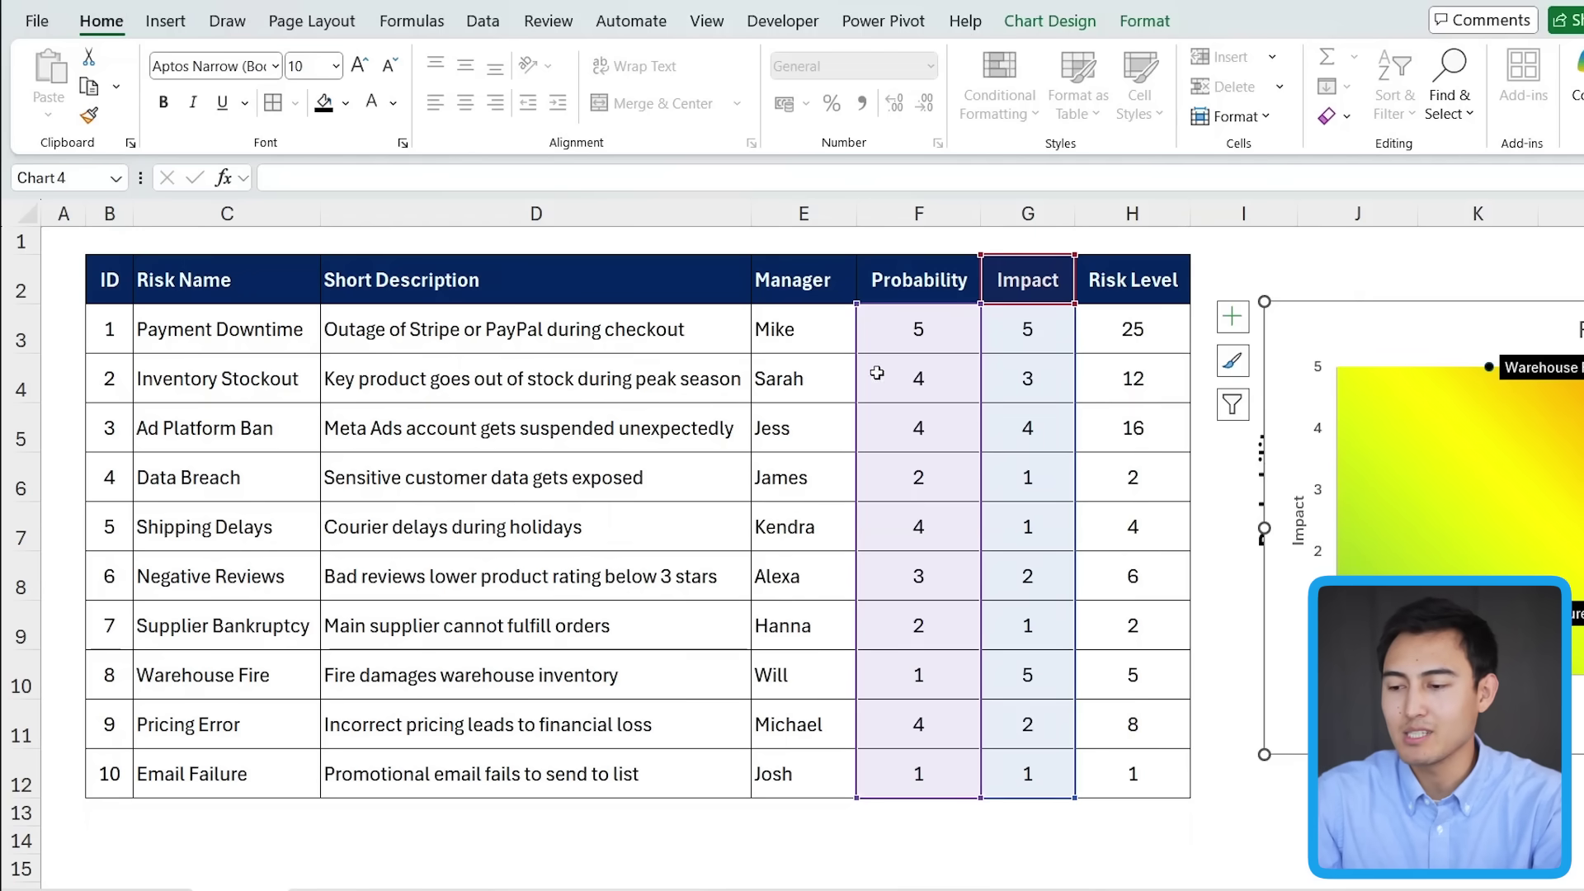
scroll(696, 413, "right", 3)
scroll(702, 429, "left", 3)
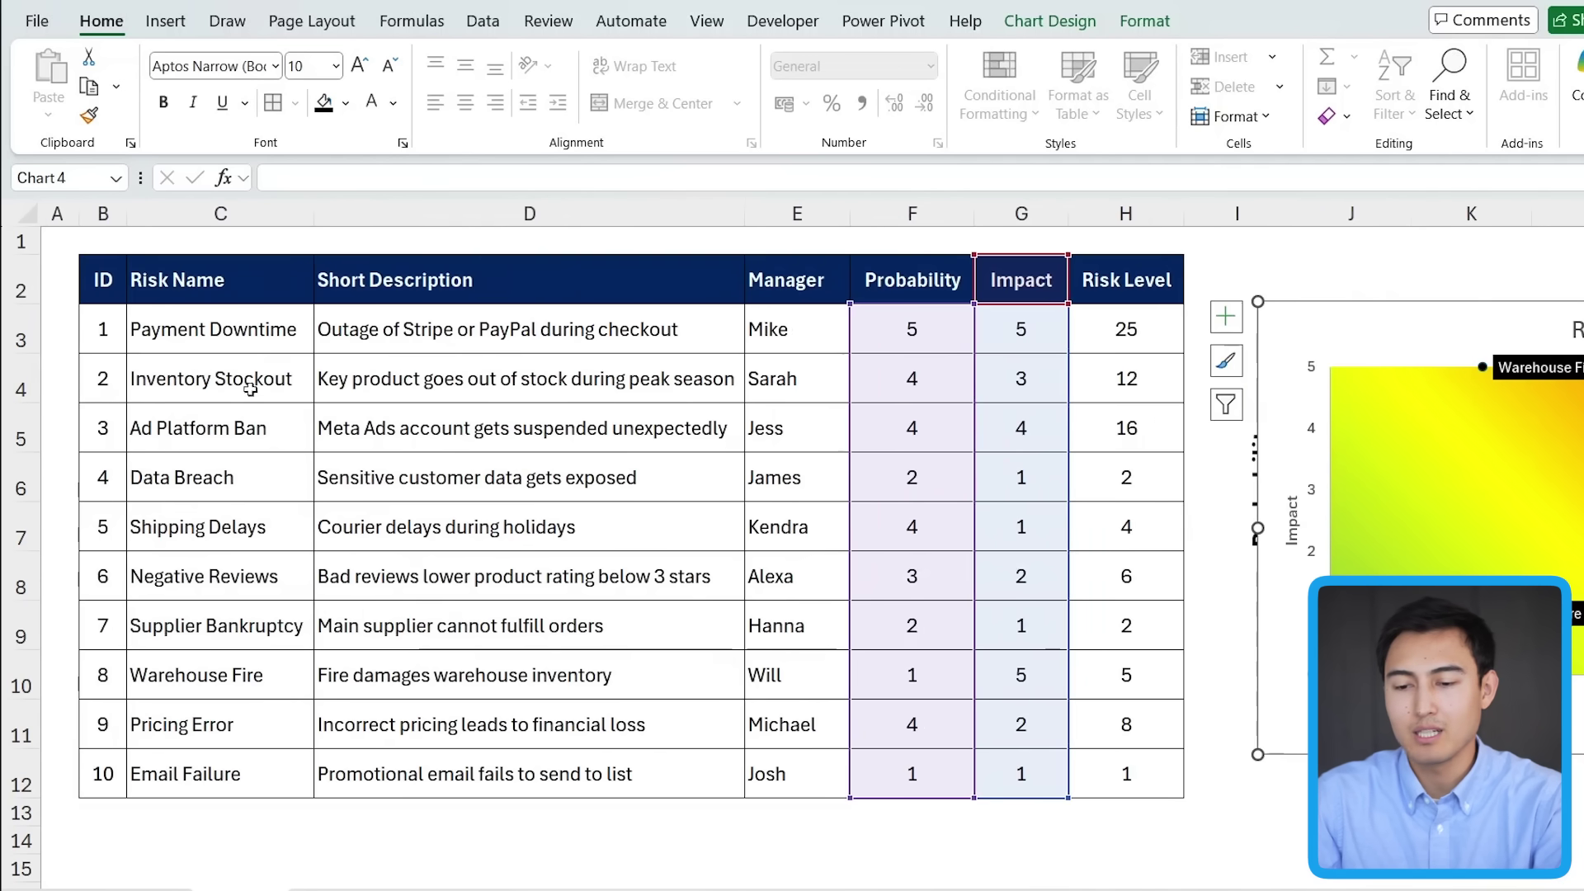
left_click(194, 329)
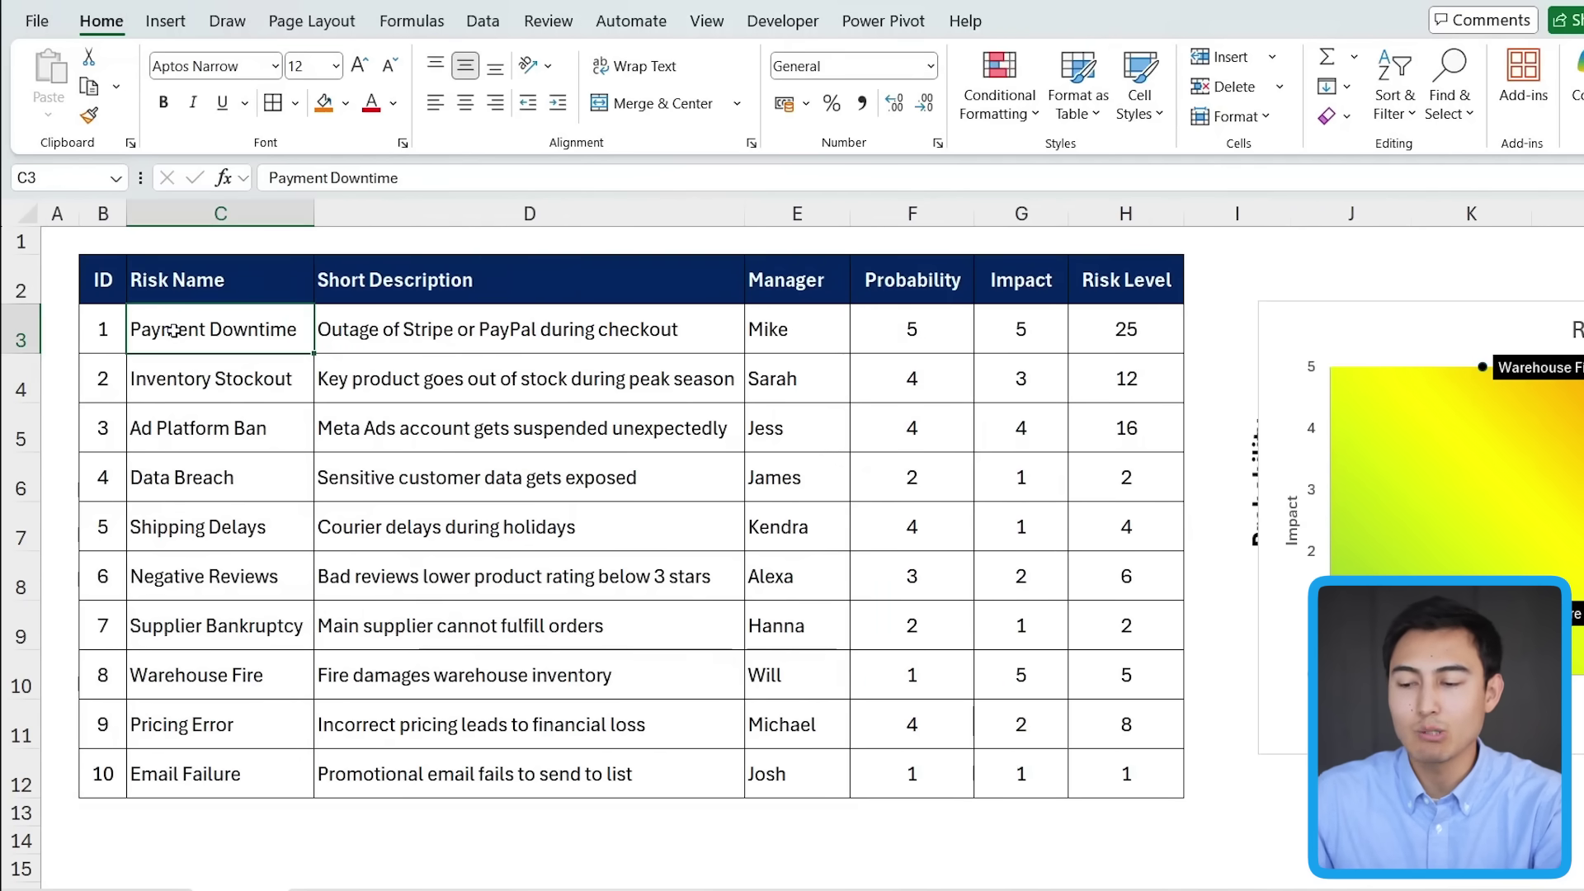
left_click(899, 326)
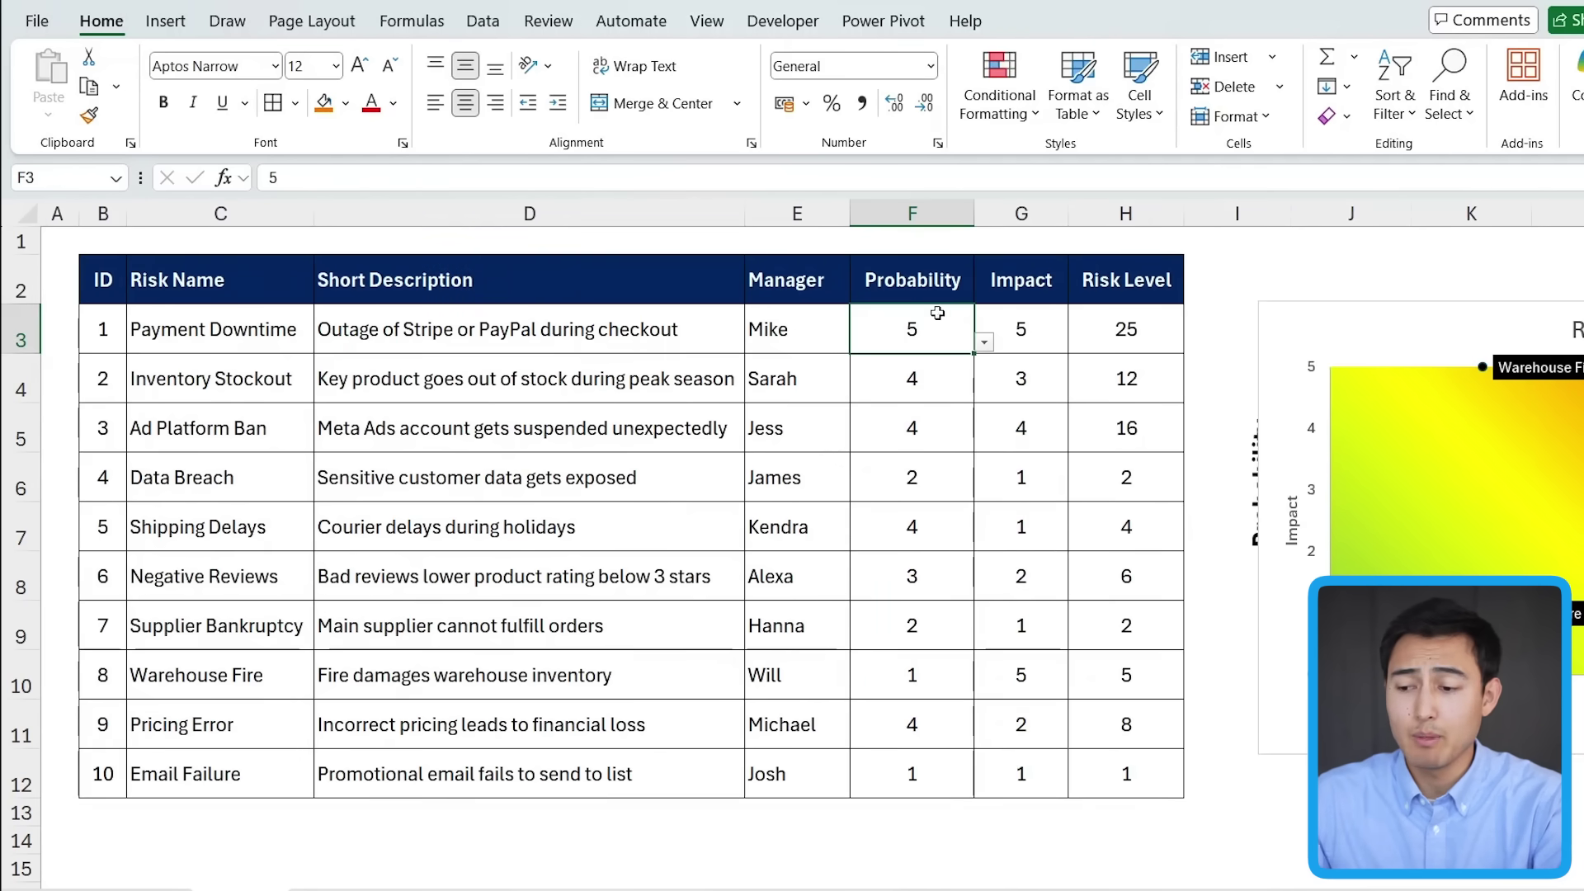
left_click(986, 343)
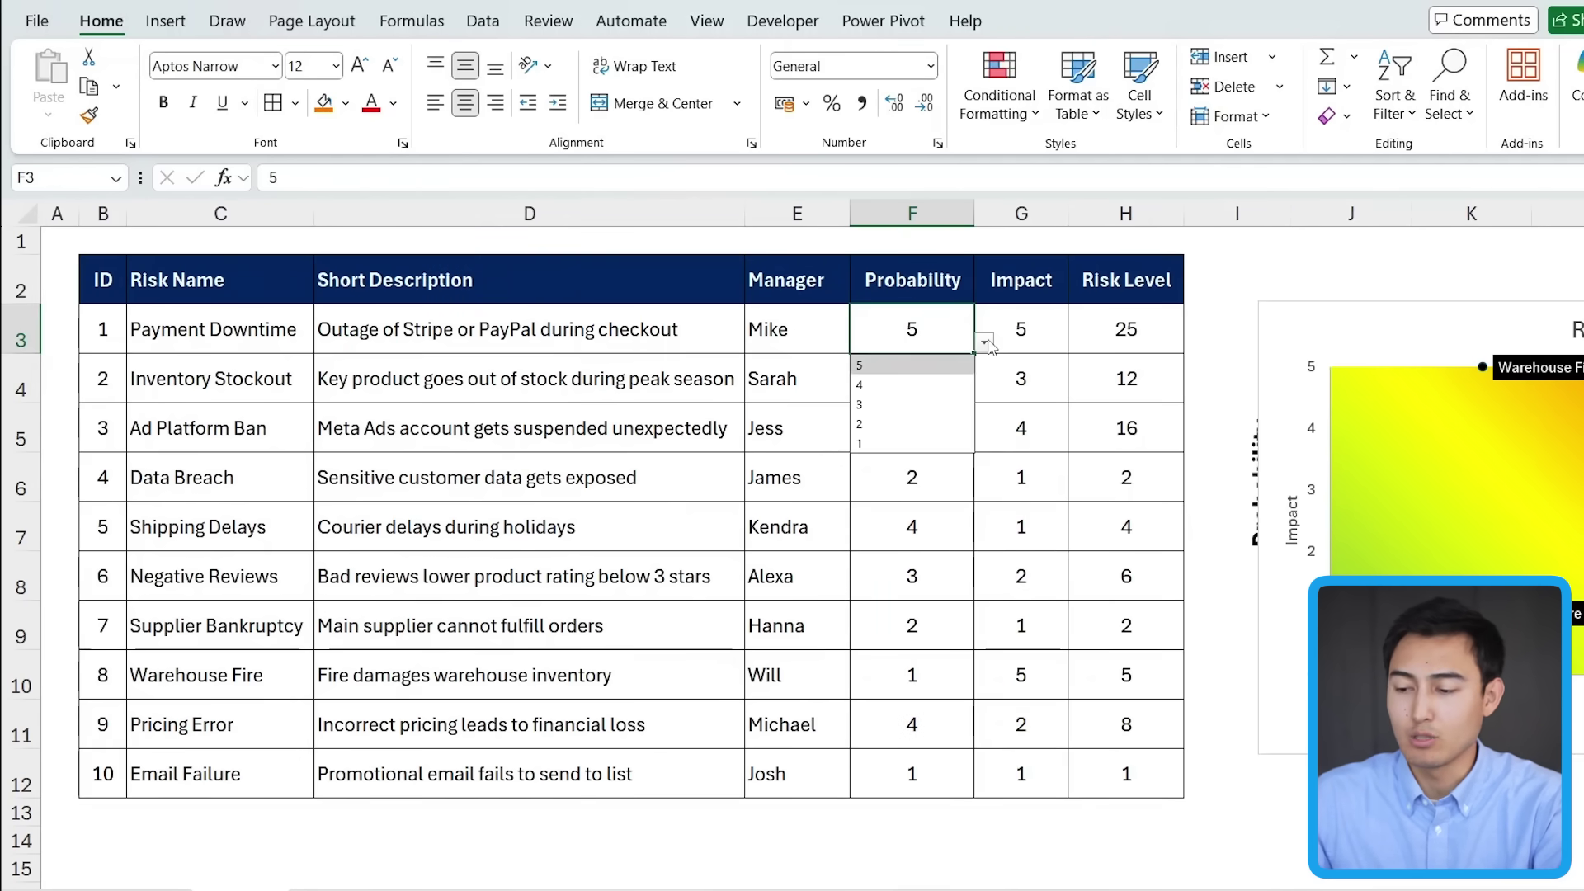
left_click(924, 444)
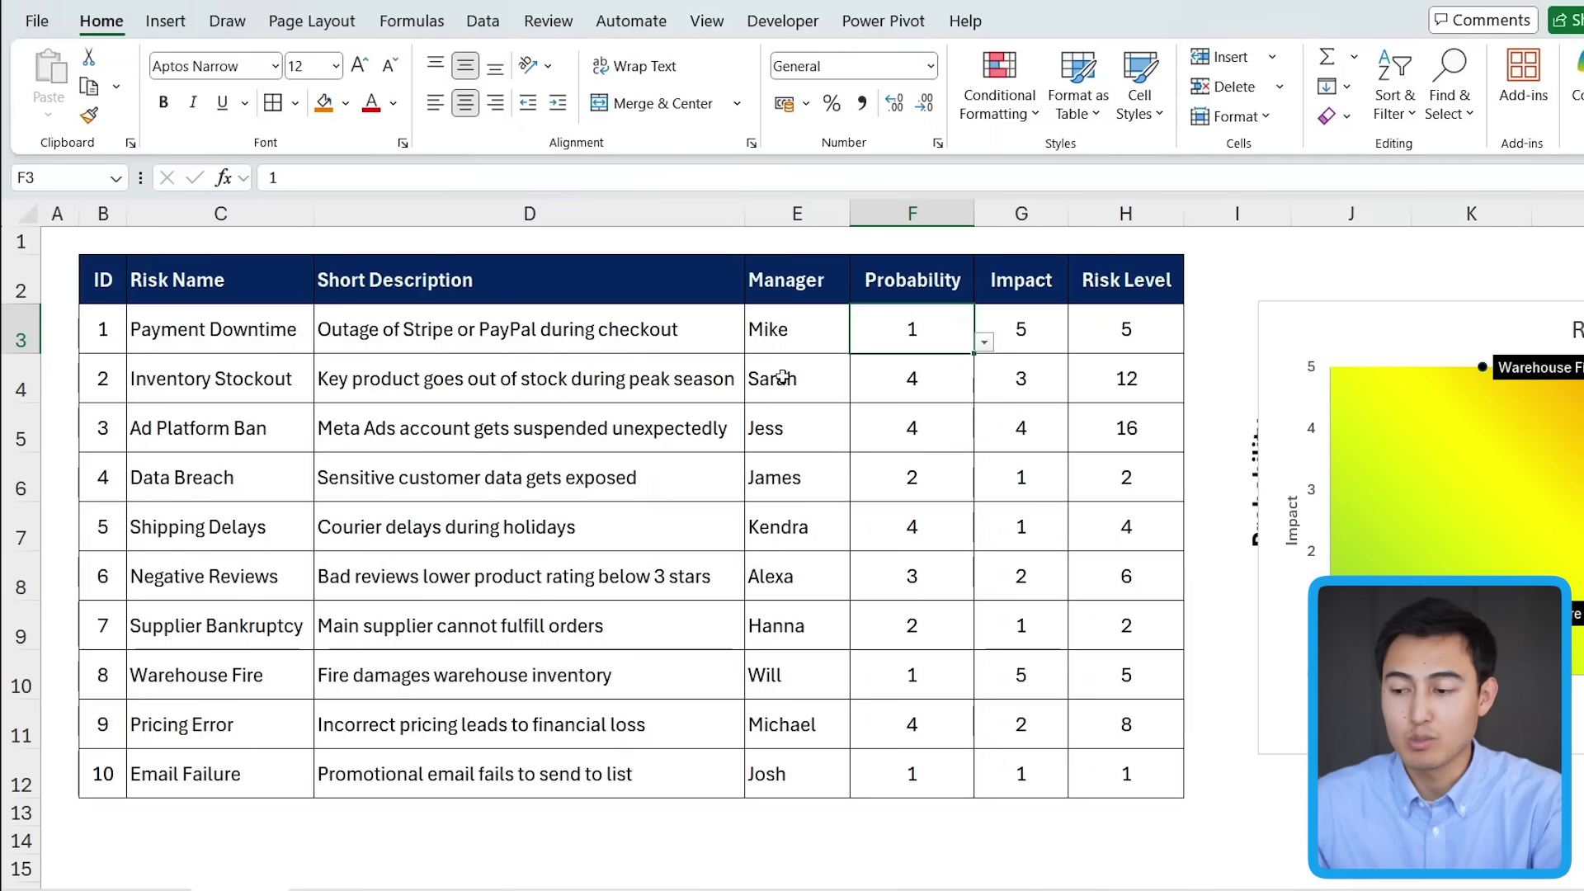
Move the chart back and check the updated risk matrix formula in K4
left_click_drag(1422, 314, 413, 311)
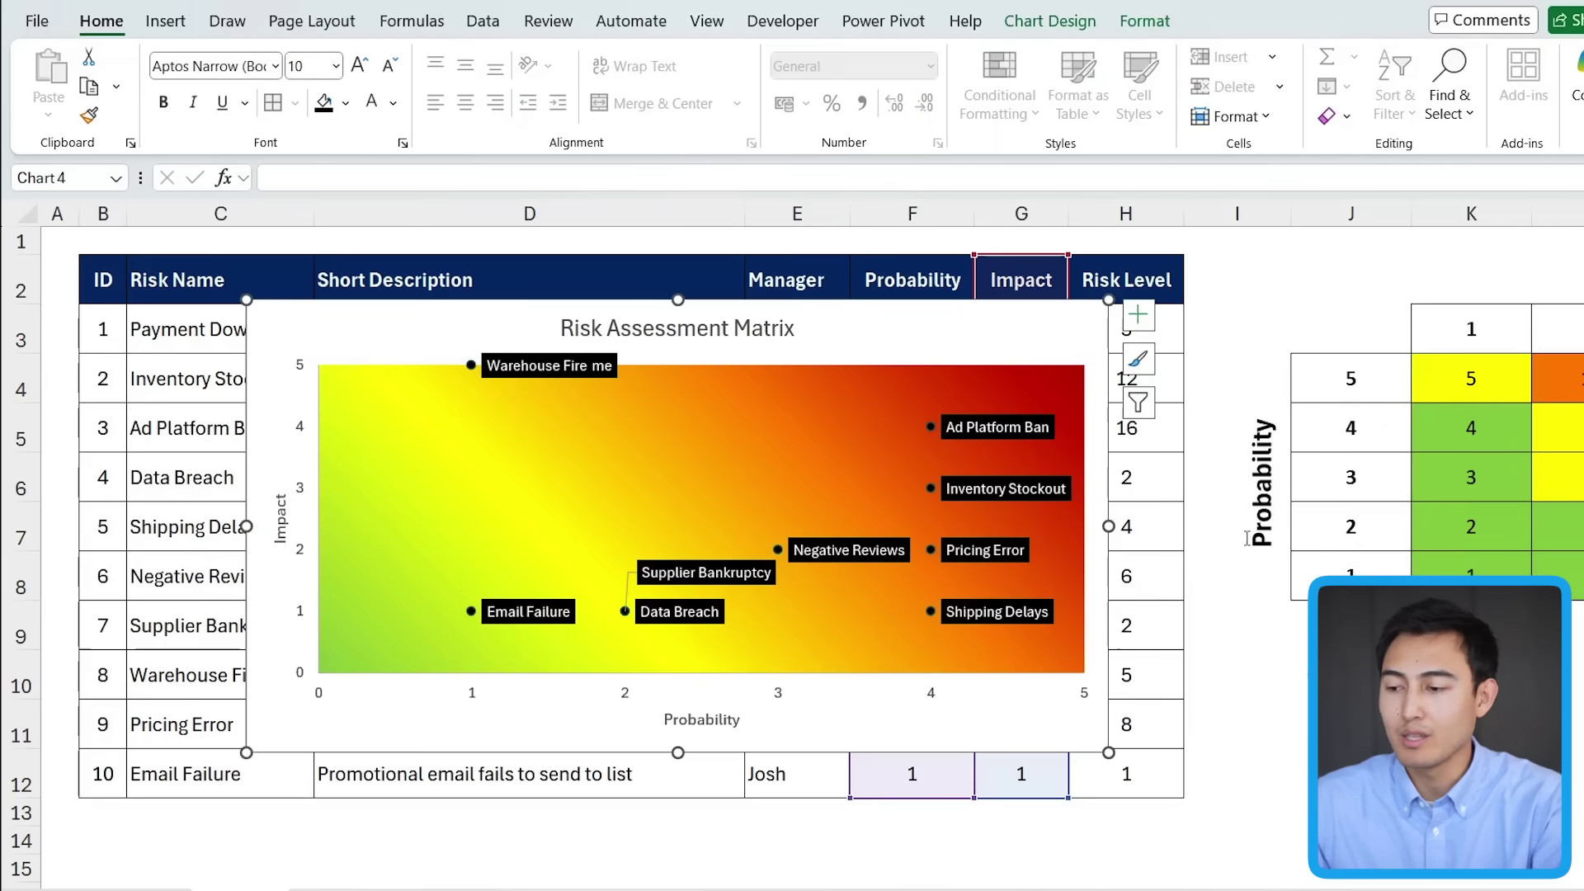
scroll(1246, 538, "right", 3)
scroll(1247, 538, "right", 1)
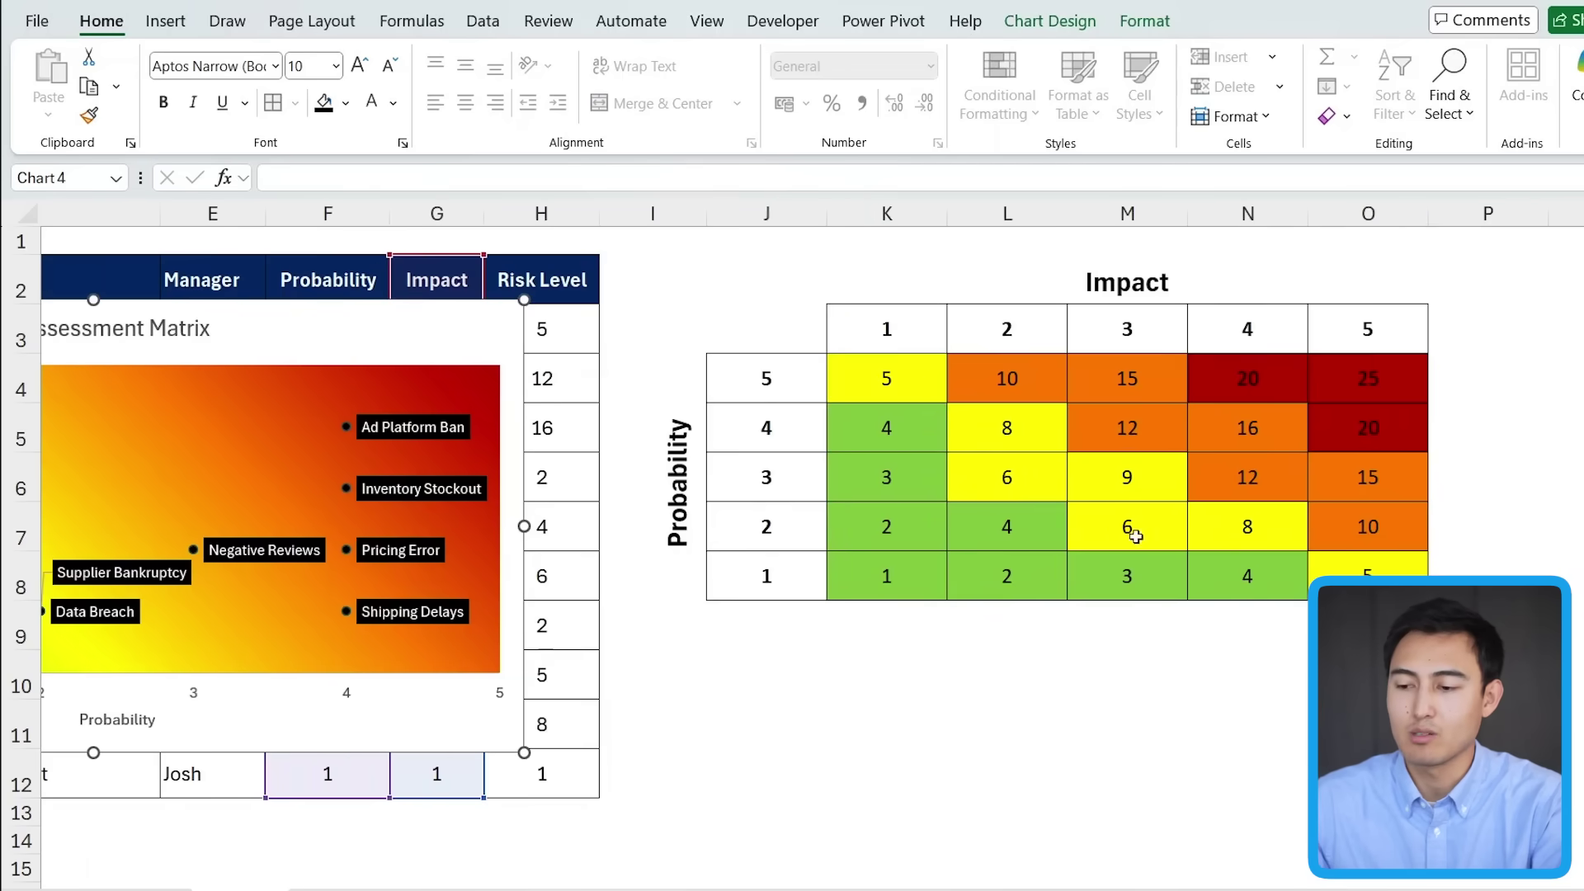
left_click(919, 392)
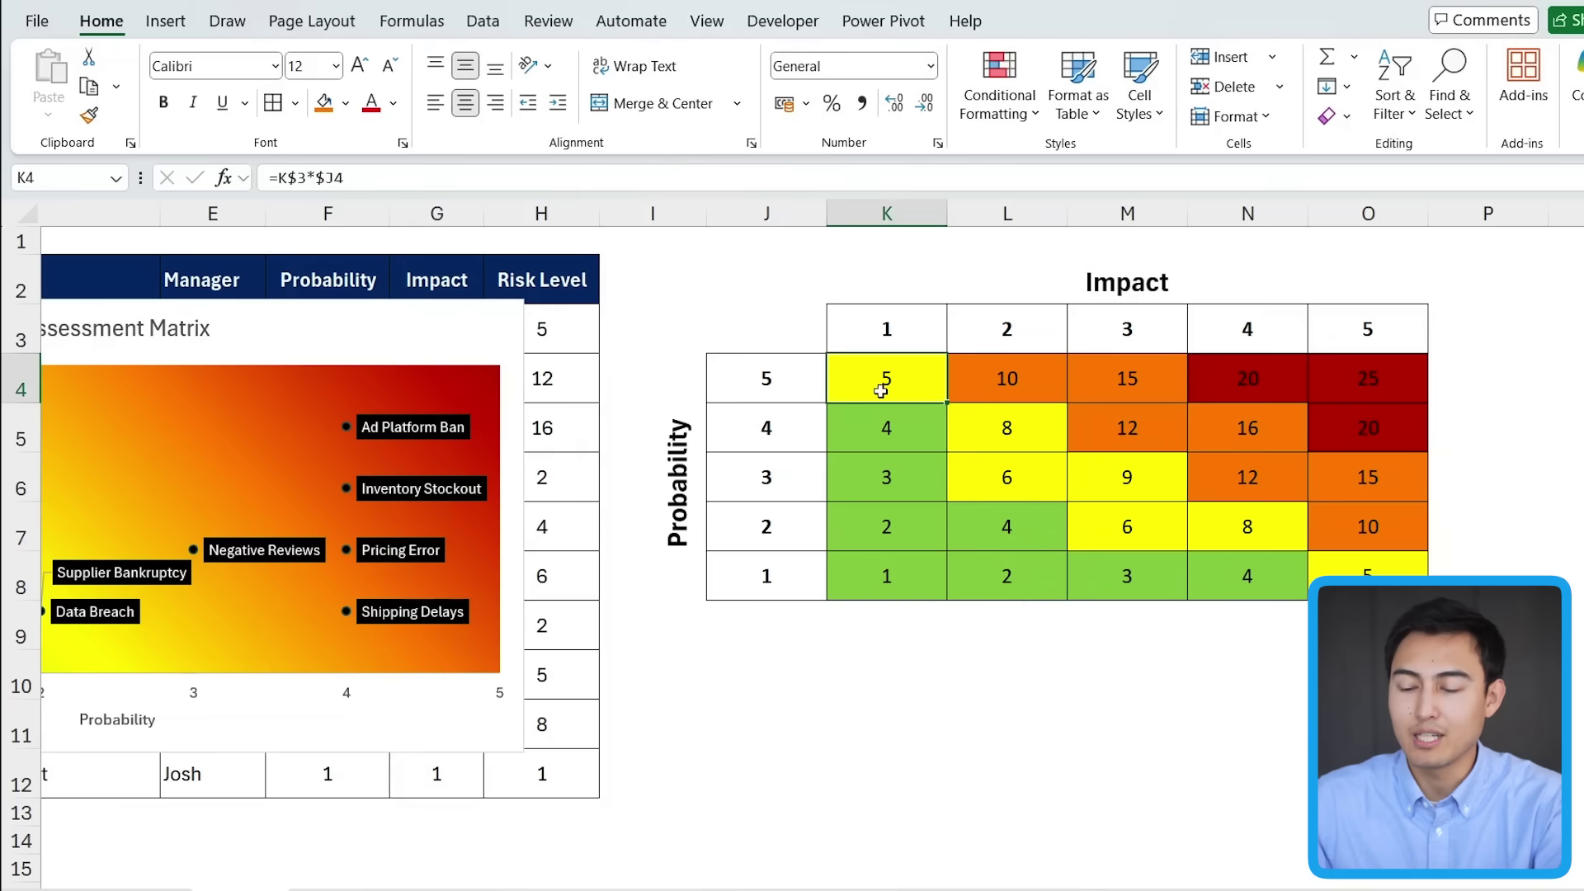